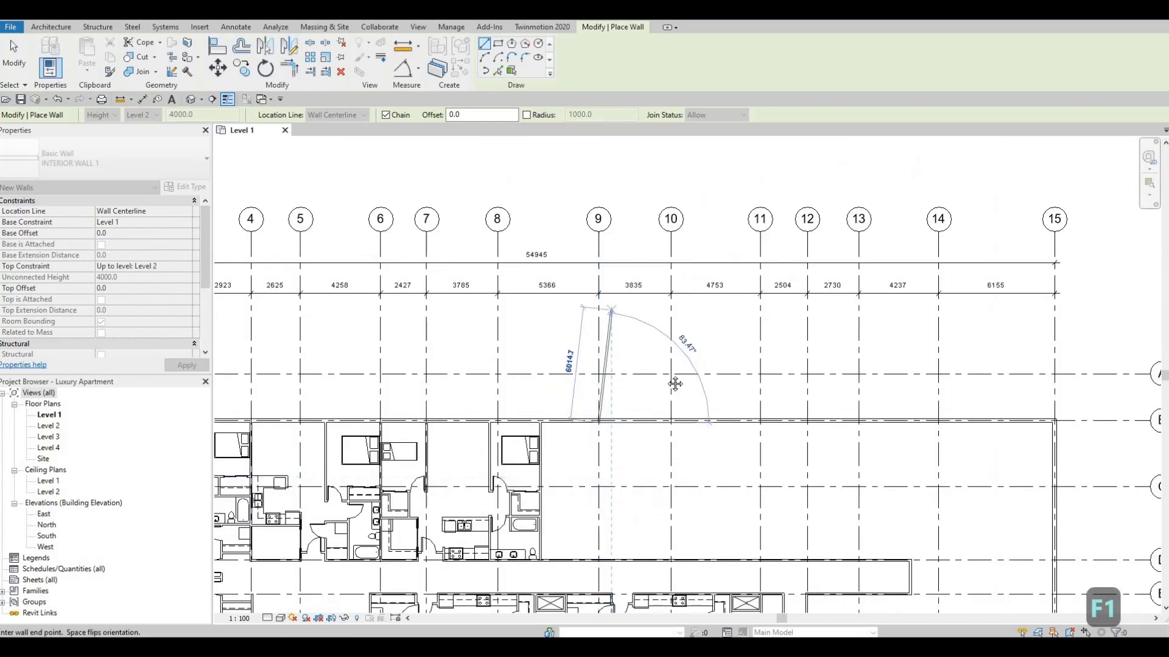
Step: Draw an interior wall about 3900 mm long along grid 9, from the exterior wall to just past grid C
{"action": "middle_click_drag", "start_coordinate": [613, 357], "coordinate": [655, 224]}
{"action": "scroll", "coordinate": [624, 352], "scroll_direction": "up", "scroll_amount": 4}
{"action": "scroll", "coordinate": [669, 403], "scroll_direction": "up", "scroll_amount": 3}
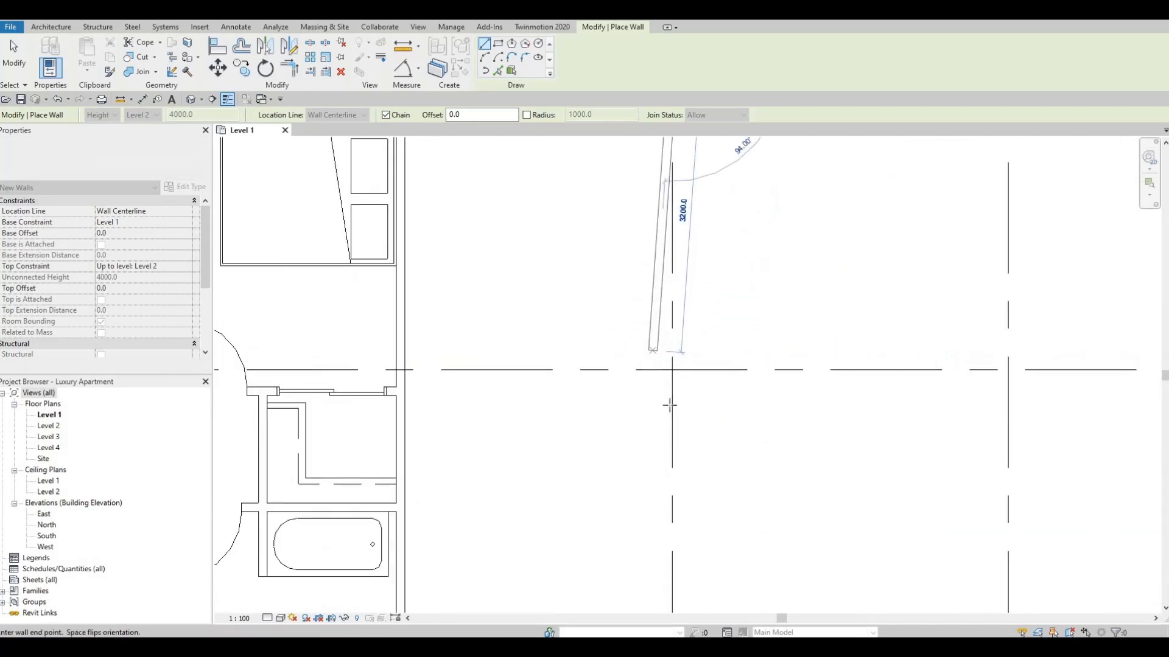
{"action": "left_click", "coordinate": [620, 447]}
{"action": "key", "text": "Escape"}
{"action": "key", "text": "Escape"}
Step: Draw a matching interior wall from the closet-front wall junction beside the furnished bedroom across to the wall on grid 9, closing the room
{"action": "scroll", "coordinate": [574, 447], "scroll_direction": "down", "scroll_amount": 2}
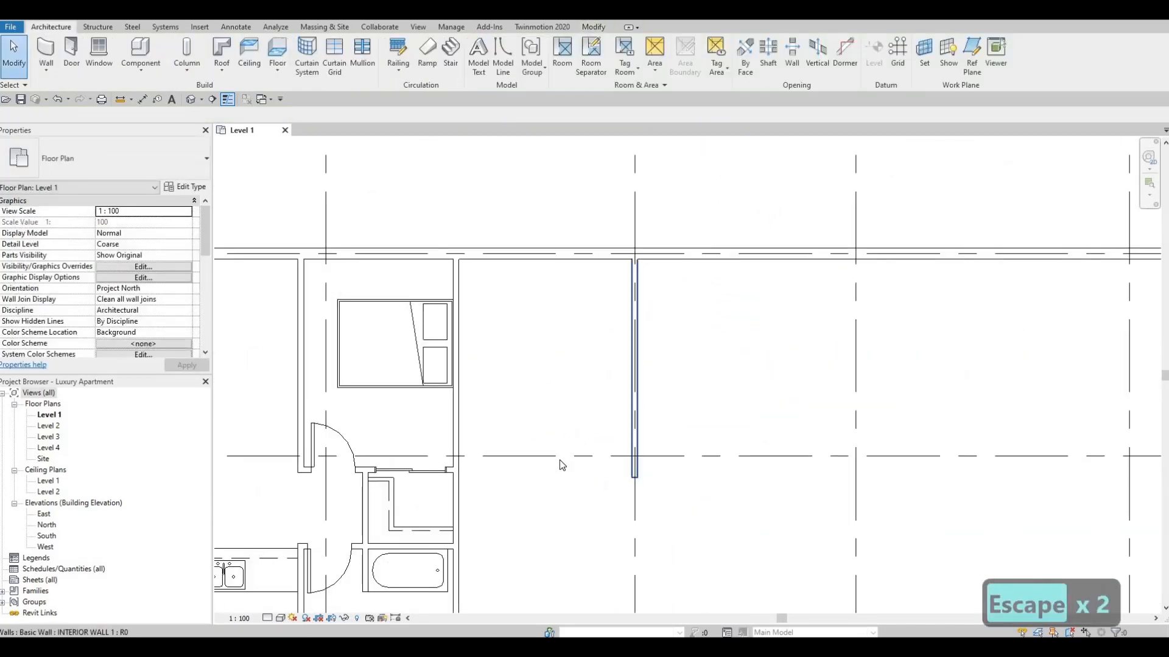
{"action": "middle_click_drag", "start_coordinate": [585, 478], "coordinate": [615, 430]}
{"action": "scroll", "coordinate": [615, 430], "scroll_direction": "down", "scroll_amount": 1}
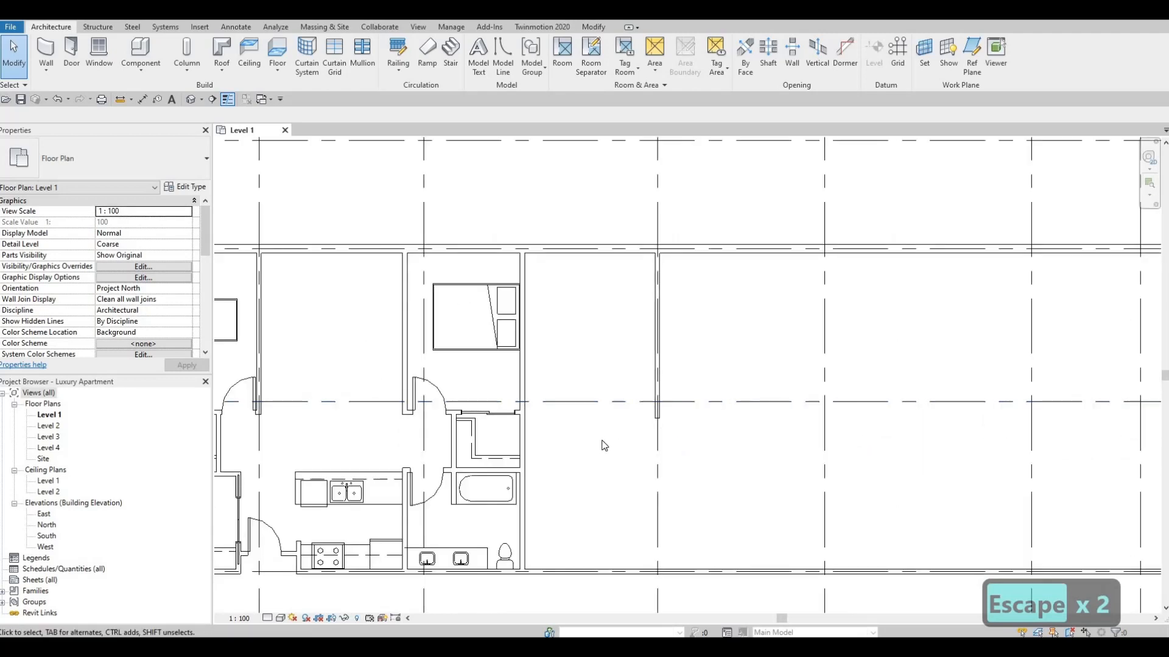
{"action": "middle_click_drag", "start_coordinate": [523, 431], "coordinate": [524, 430]}
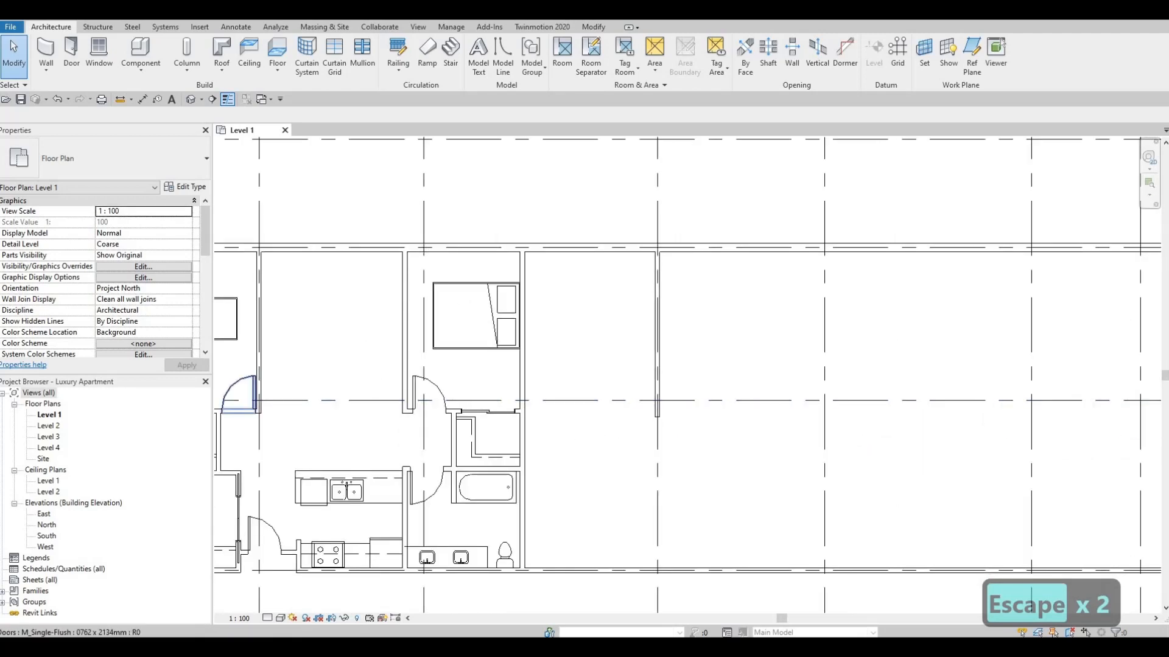
{"action": "scroll", "coordinate": [658, 422], "scroll_direction": "up", "scroll_amount": 2}
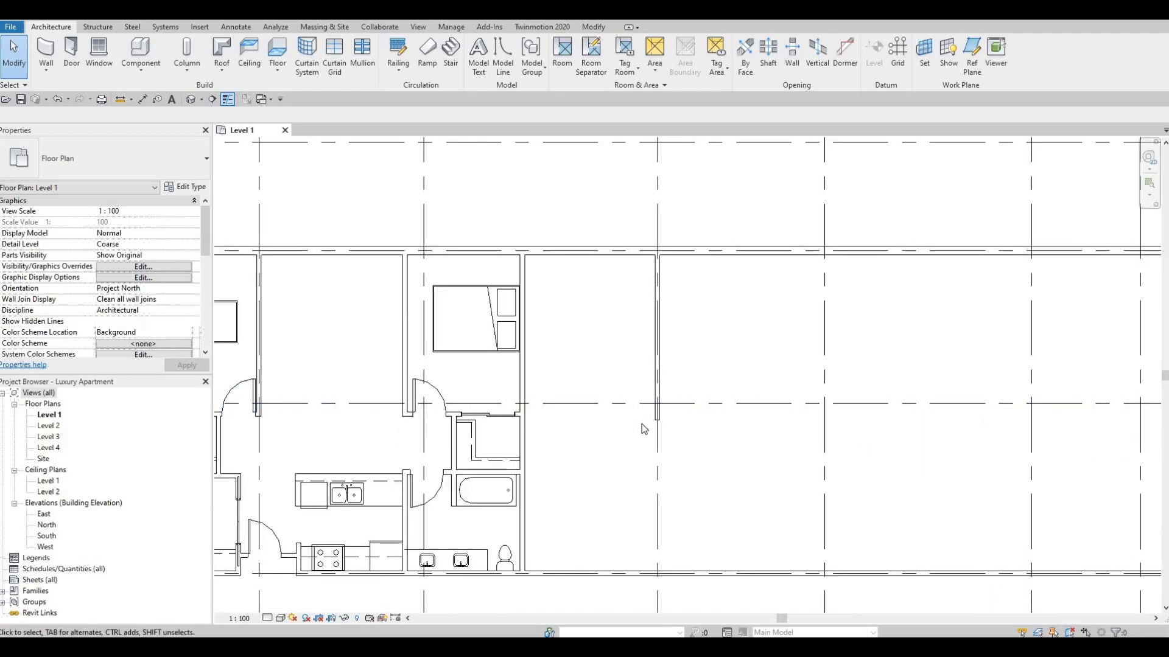
{"action": "key", "text": "Escape"}
{"action": "key", "text": "Escape"}
{"action": "left_click", "coordinate": [658, 337]}
{"action": "key", "text": "c"}
{"action": "key", "text": "s"}
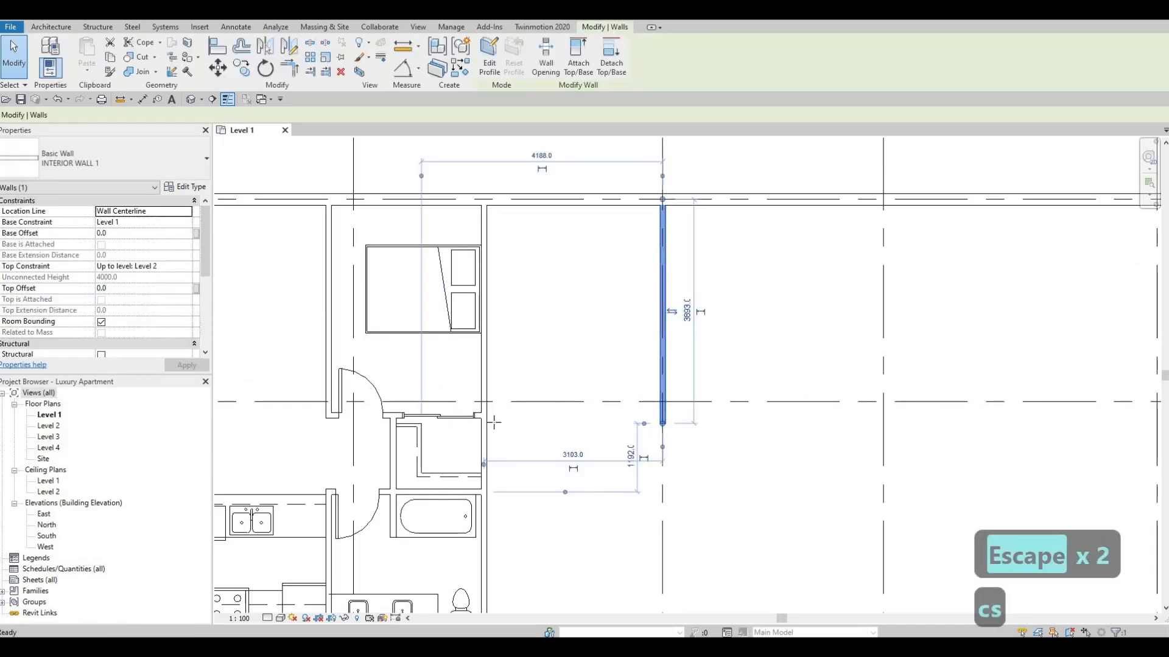
{"action": "scroll", "coordinate": [496, 426], "scroll_direction": "up", "scroll_amount": 2}
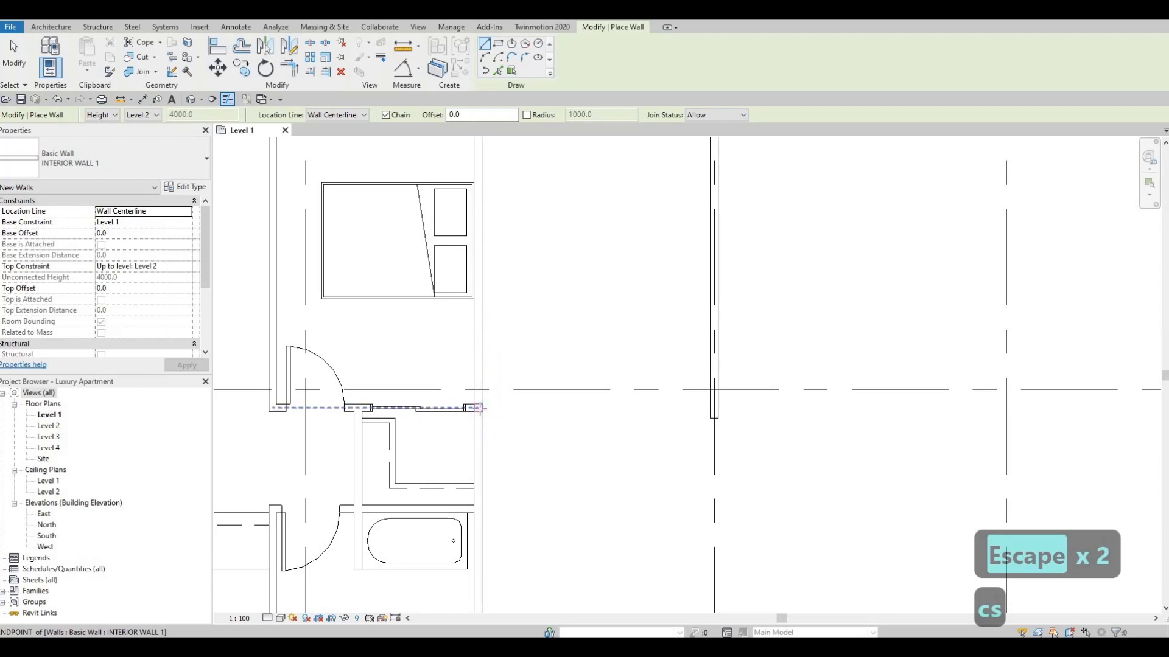
{"action": "scroll", "coordinate": [481, 408], "scroll_direction": "up", "scroll_amount": 2}
{"action": "left_click", "coordinate": [481, 409]}
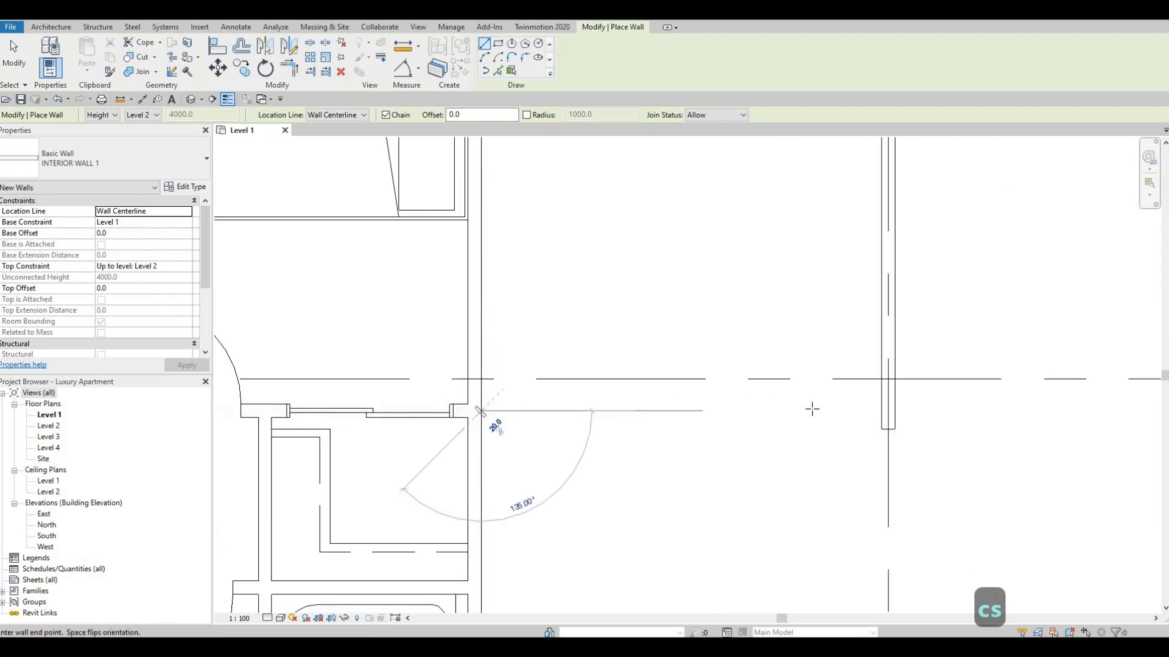
{"action": "left_click", "coordinate": [882, 412]}
{"action": "key", "text": "Escape"}
{"action": "key", "text": "Escape"}
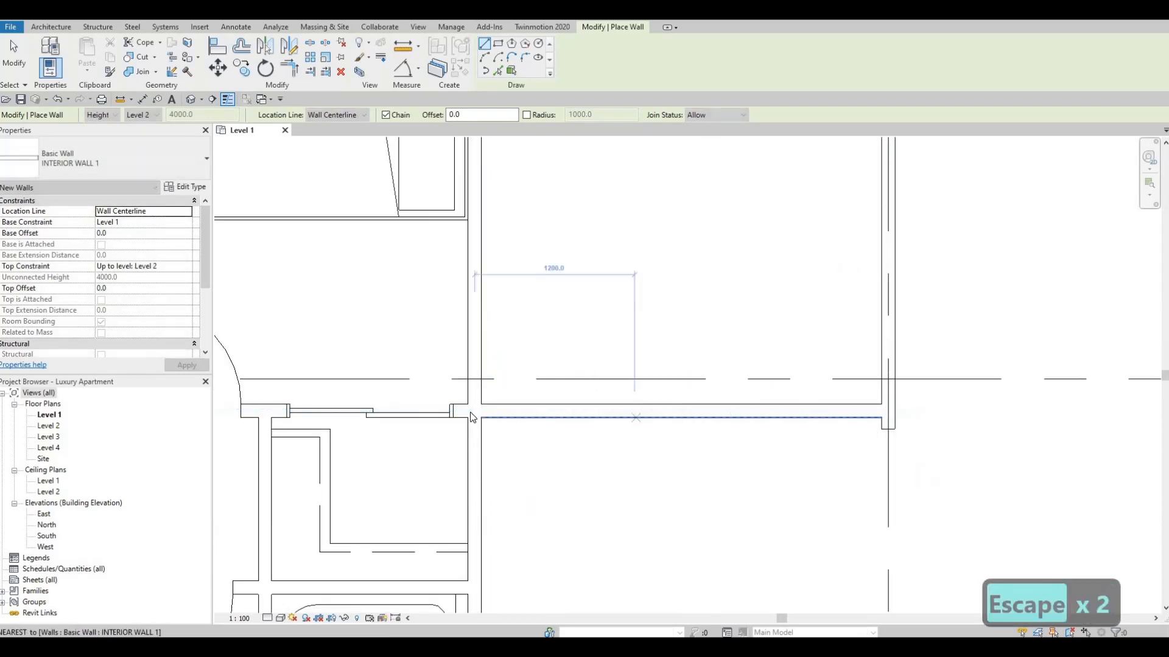
{"action": "key", "text": "Escape"}
{"action": "key", "text": "Escape"}
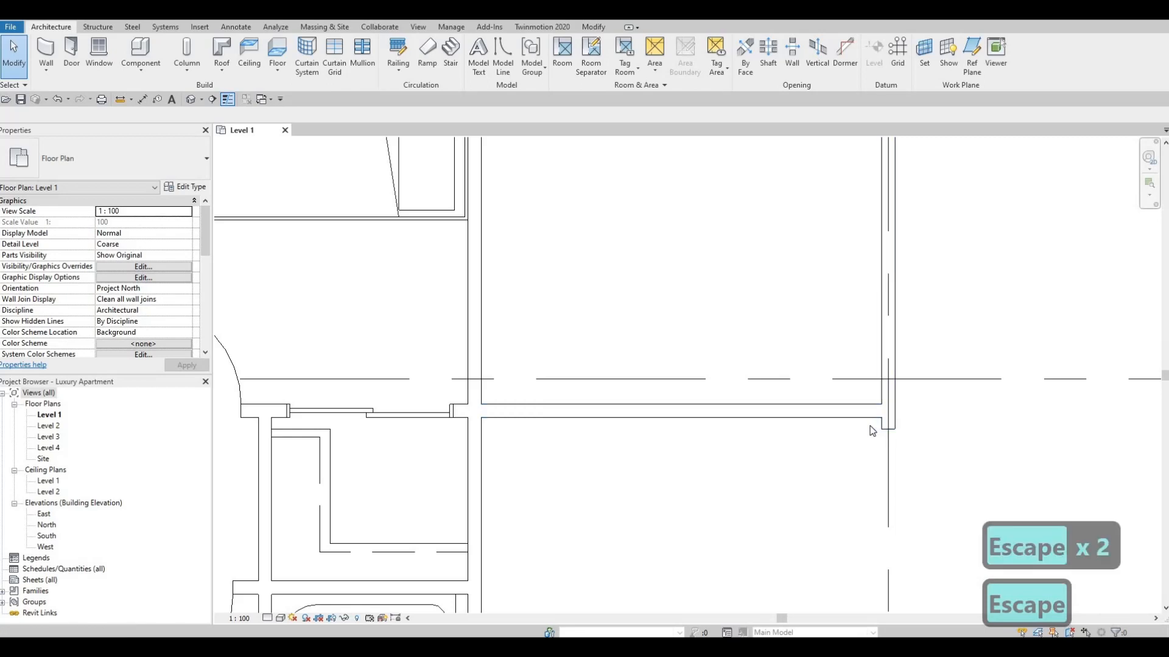
Step: Trim the grid 9 wall and the new horizontal wall into a clean corner
{"action": "key", "text": "t"}
{"action": "key", "text": "r"}
{"action": "left_click", "coordinate": [895, 396]}
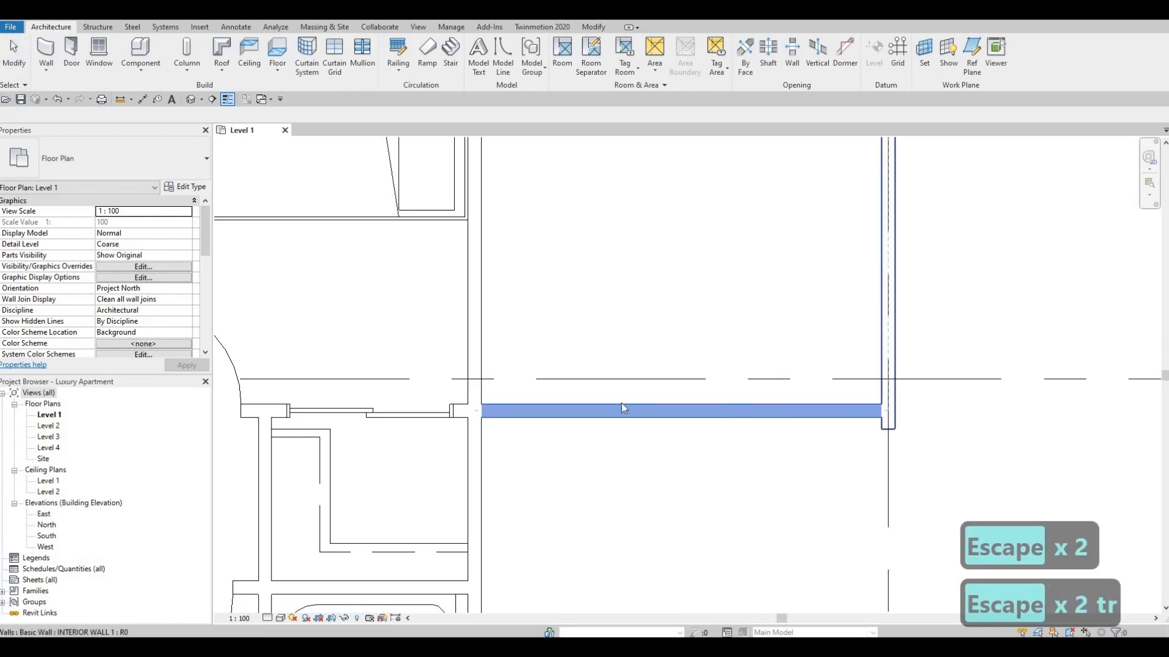
{"action": "left_click", "coordinate": [624, 409]}
{"action": "key", "text": "Escape"}
{"action": "key", "text": "Escape"}
Step: Draw a parallel INTERIOR WALL 1 about 3900 mm long between grids 9 and 10, near grid 10, from the exterior wall past grid C
{"action": "scroll", "coordinate": [593, 403], "scroll_direction": "down", "scroll_amount": 3}
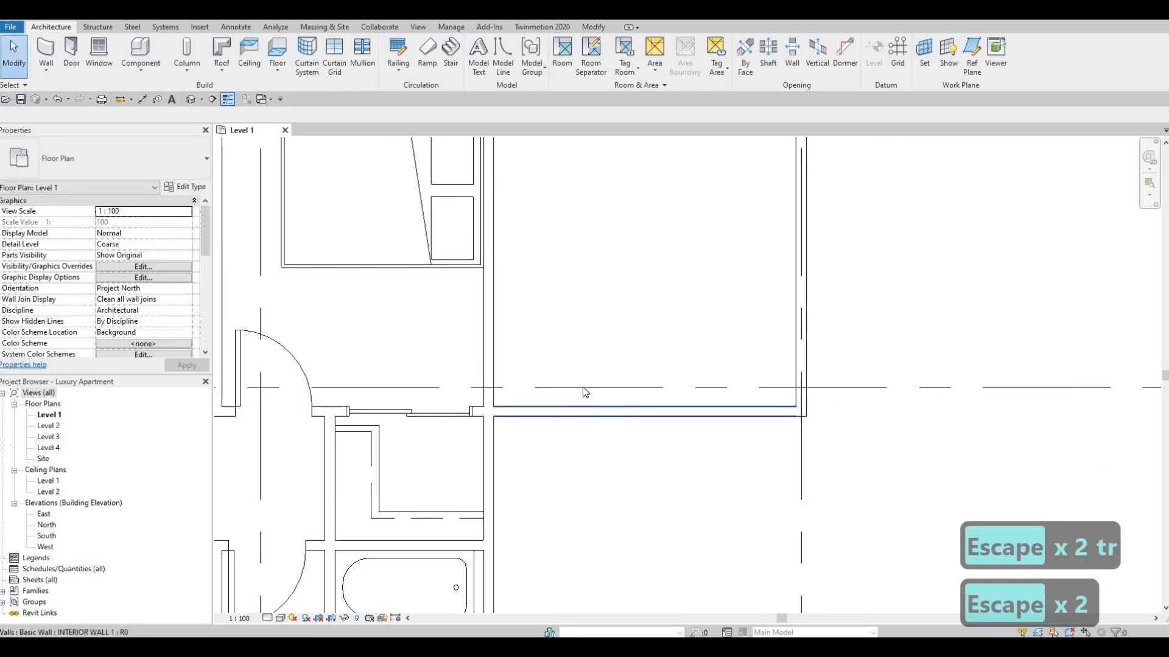
{"action": "scroll", "coordinate": [616, 409], "scroll_direction": "down", "scroll_amount": 2}
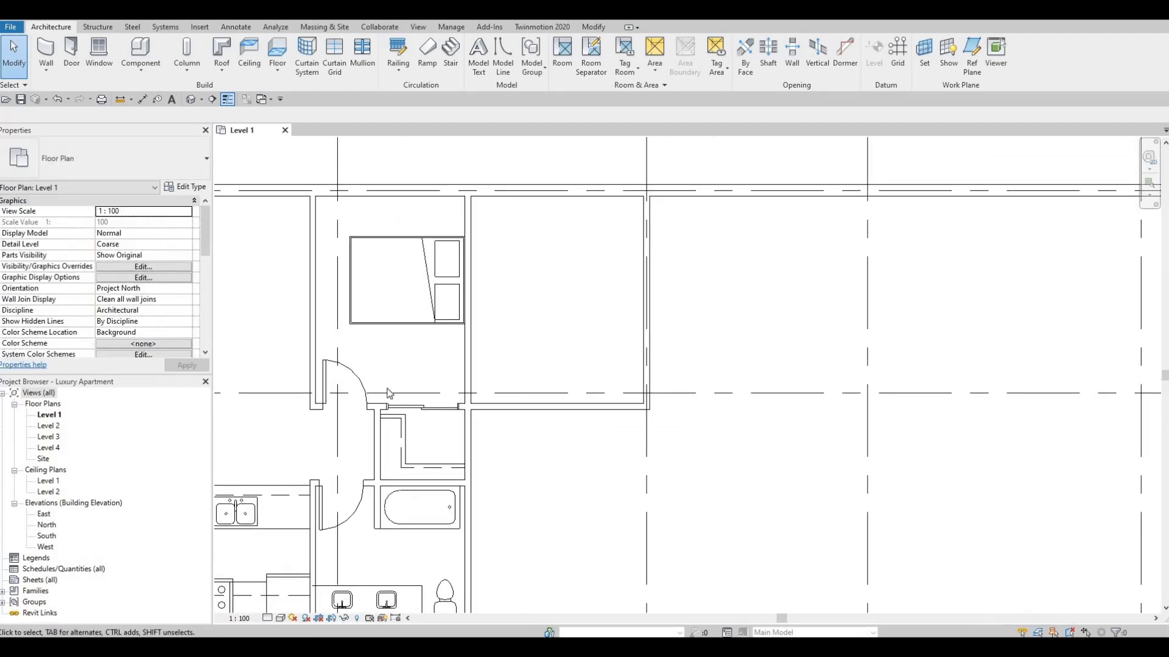
{"action": "middle_click_drag", "start_coordinate": [647, 354], "coordinate": [591, 380]}
{"action": "key", "text": "Escape"}
{"action": "left_click", "coordinate": [592, 352]}
{"action": "key", "text": "c"}
{"action": "key", "text": "s"}
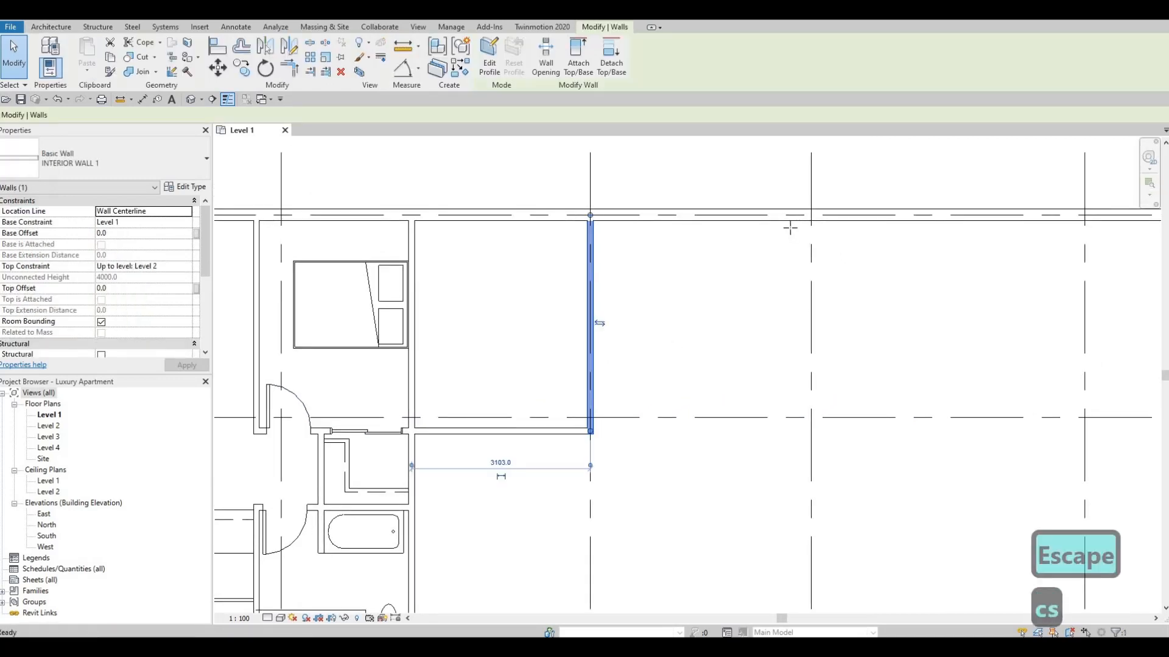
{"action": "left_click", "coordinate": [785, 221]}
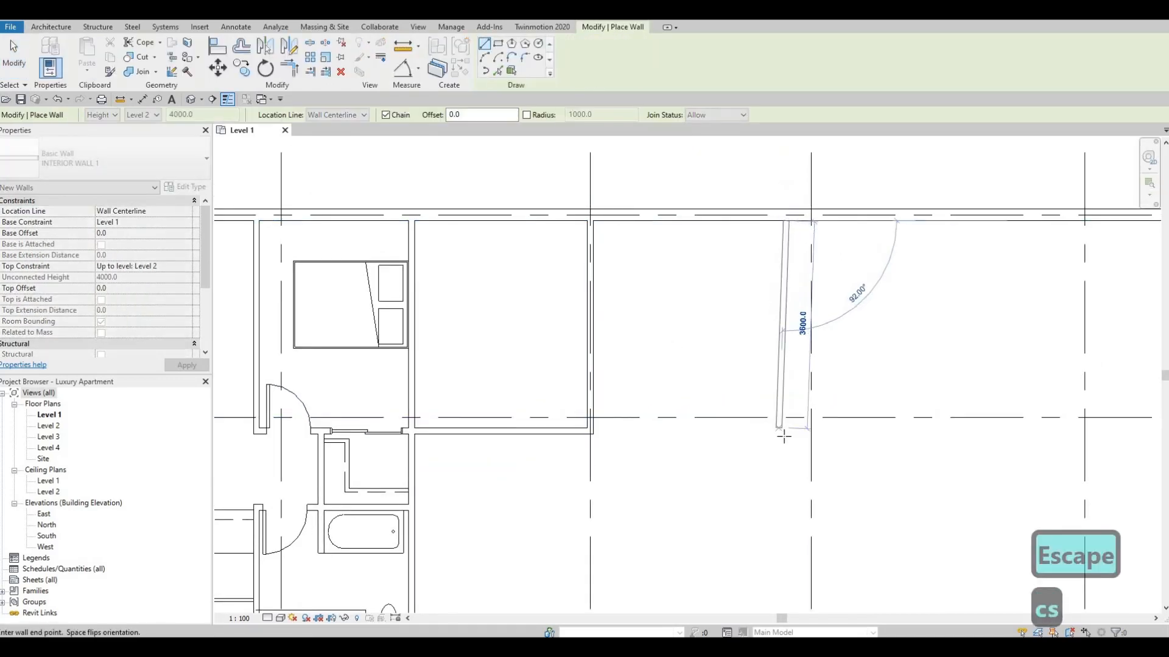
{"action": "left_click", "coordinate": [785, 437]}
{"action": "key", "text": "Escape"}
{"action": "key", "text": "Escape"}
{"action": "key", "text": "Escape"}
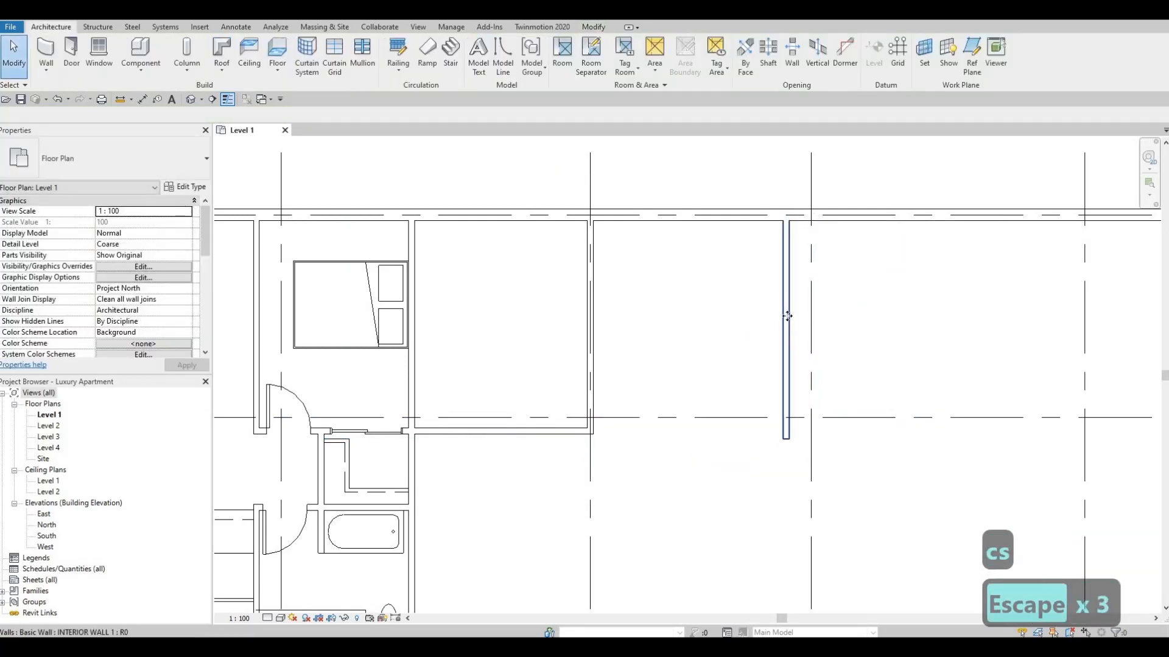
Step: Reference the new wall's spacing dimension to grid 10 and set that distance to 345 mm
{"action": "left_click", "coordinate": [791, 324]}
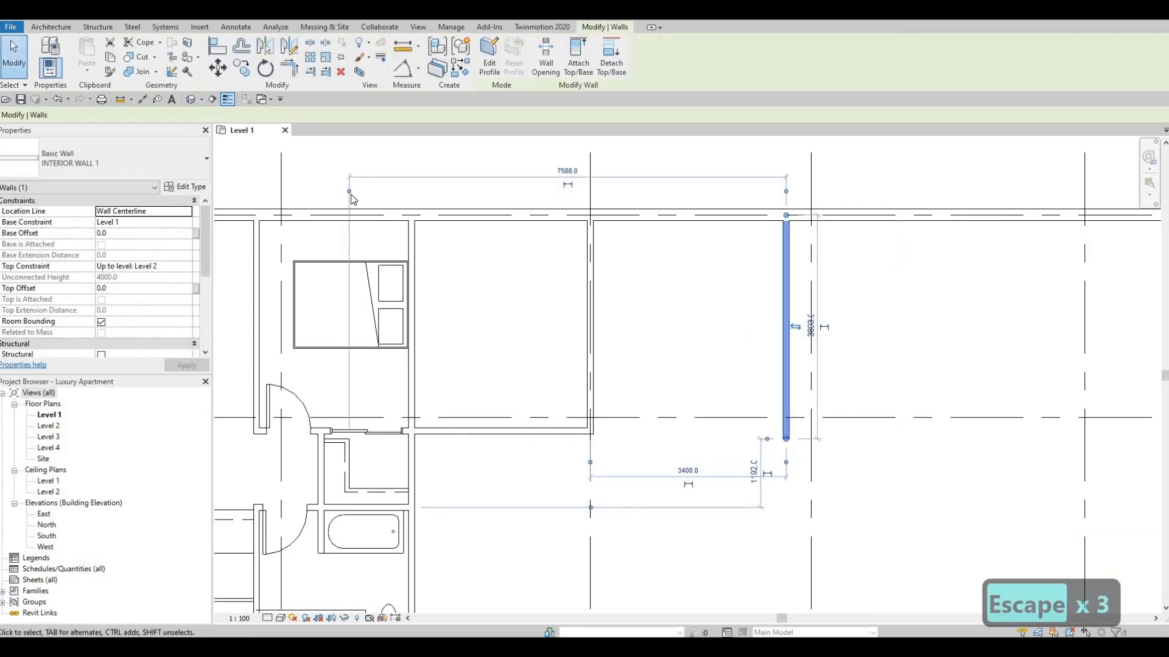
{"action": "left_click_drag", "start_coordinate": [800, 211], "coordinate": [812, 201]}
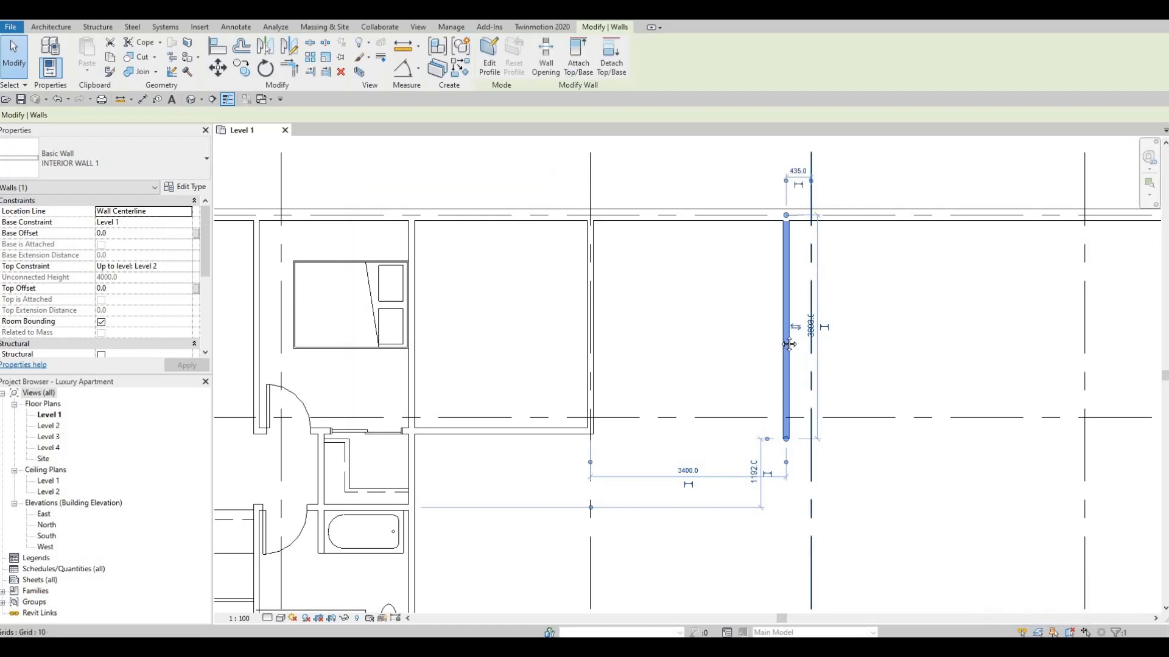
{"action": "middle_click_drag", "start_coordinate": [755, 267], "coordinate": [715, 359]}
{"action": "scroll", "coordinate": [762, 294], "scroll_direction": "up", "scroll_amount": 1}
{"action": "left_click", "coordinate": [748, 256]}
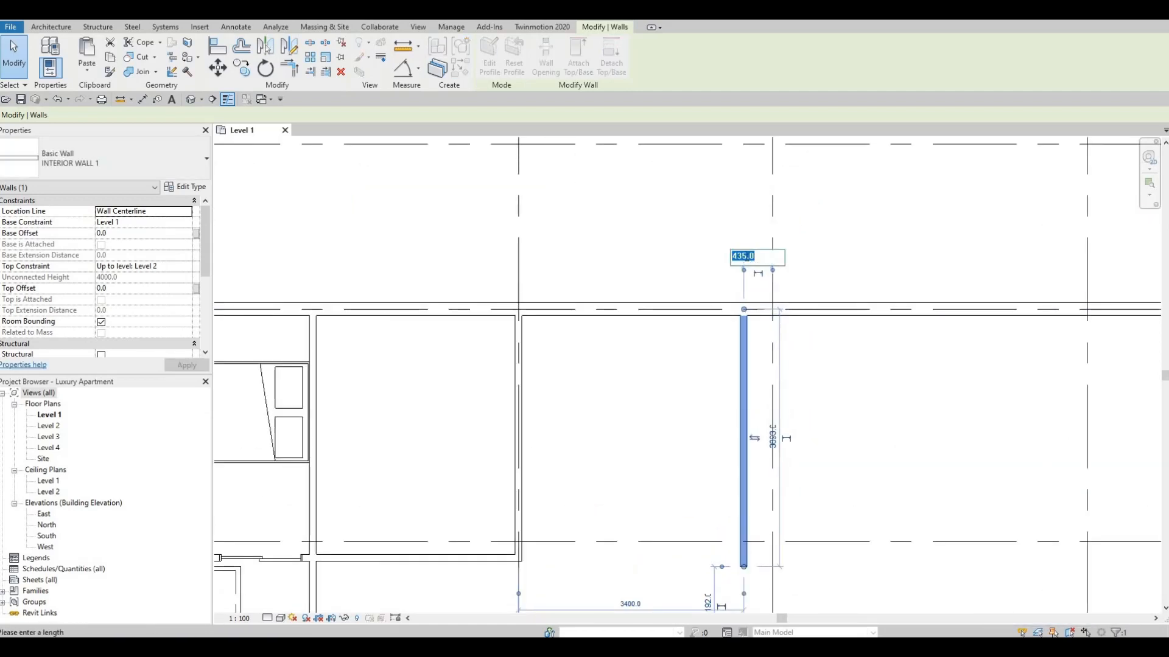
{"action": "type", "text": "345"}
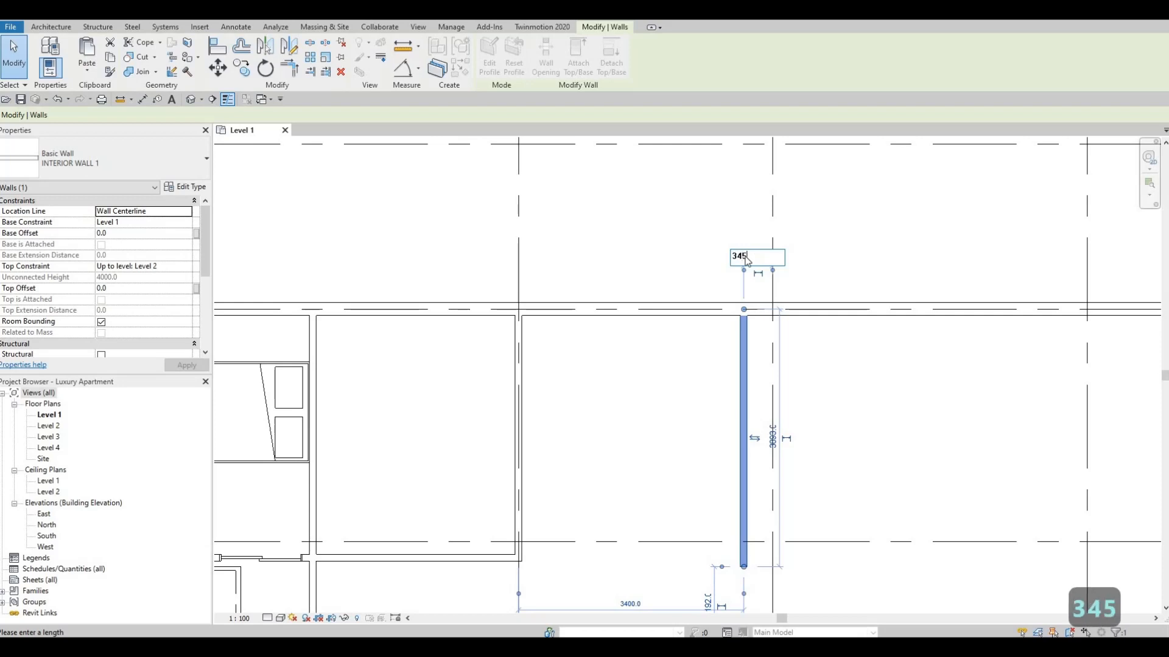
{"action": "key", "text": "Return"}
{"action": "key", "text": "Escape"}
{"action": "key", "text": "Escape"}
Step: Draw a horizontal interior wall about 1800 mm long from the wall near grid 10 towards grid 11, aligned with the first room's lower wall
{"action": "middle_click_drag", "start_coordinate": [540, 566], "coordinate": [501, 495]}
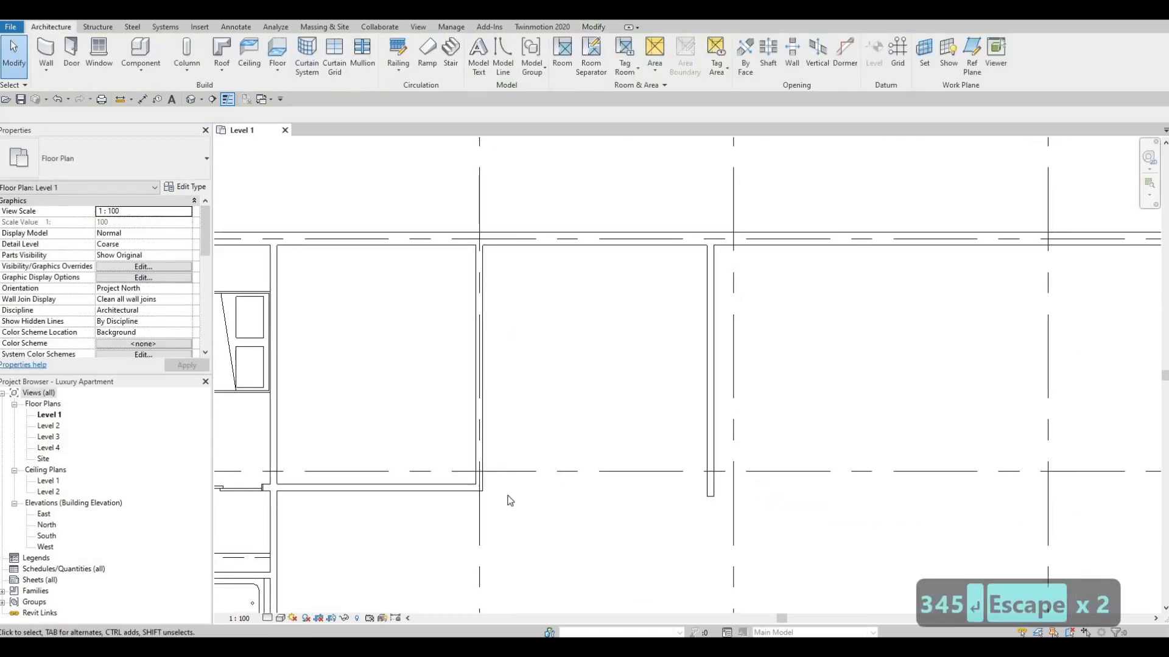
{"action": "left_click", "coordinate": [458, 490]}
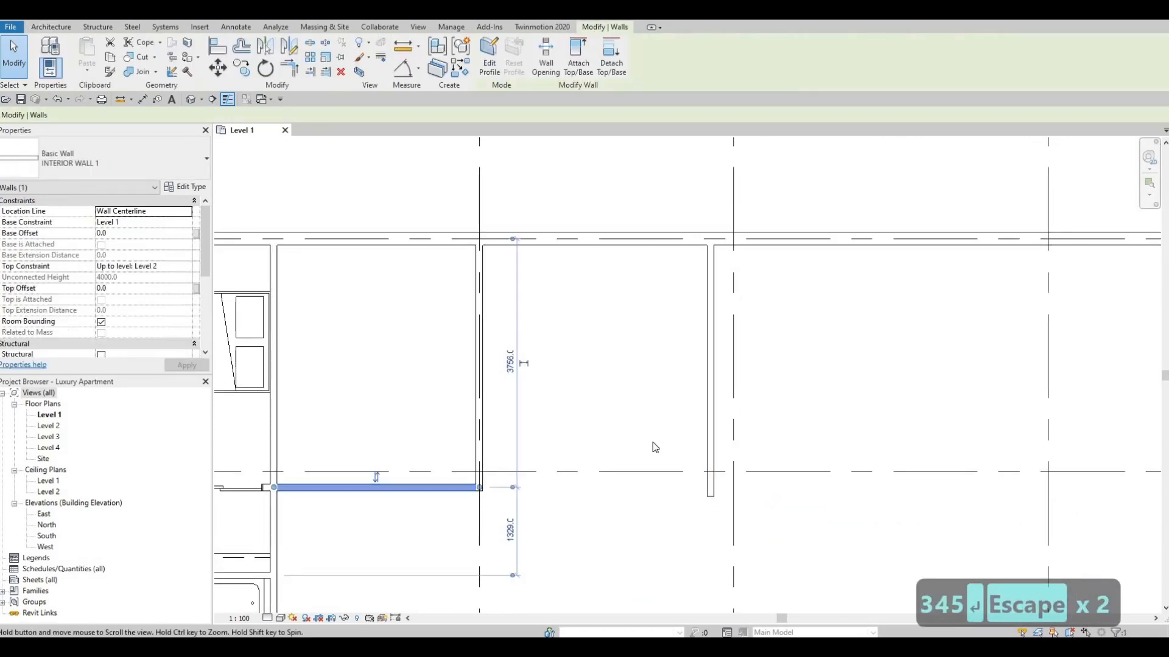
{"action": "key", "text": "Escape"}
{"action": "middle_click_drag", "start_coordinate": [682, 511], "coordinate": [654, 471]}
{"action": "key", "text": "Escape"}
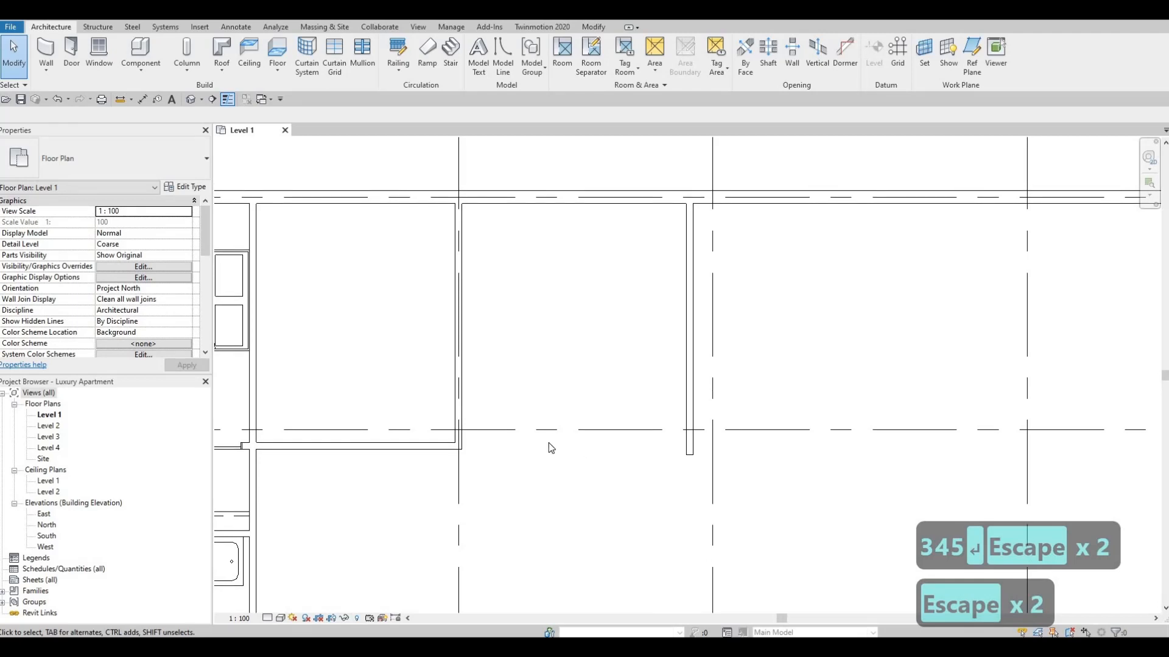
{"action": "key", "text": "c"}
{"action": "key", "text": "s"}
{"action": "left_click", "coordinate": [454, 449]}
{"action": "key", "text": "c"}
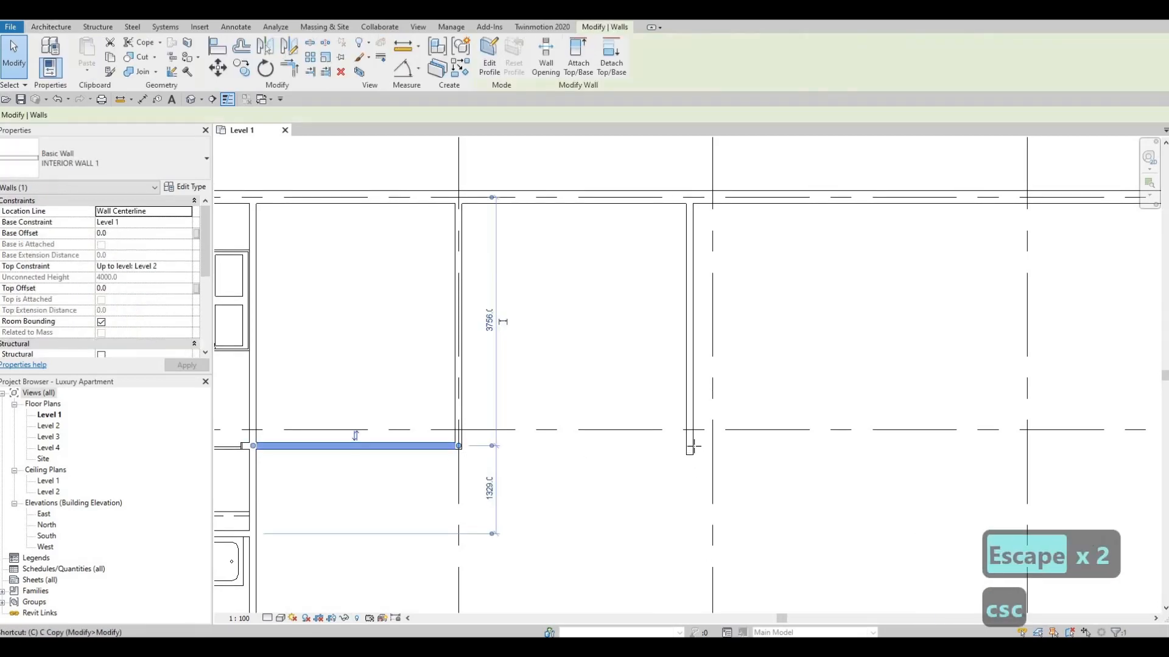
{"action": "key", "text": "s"}
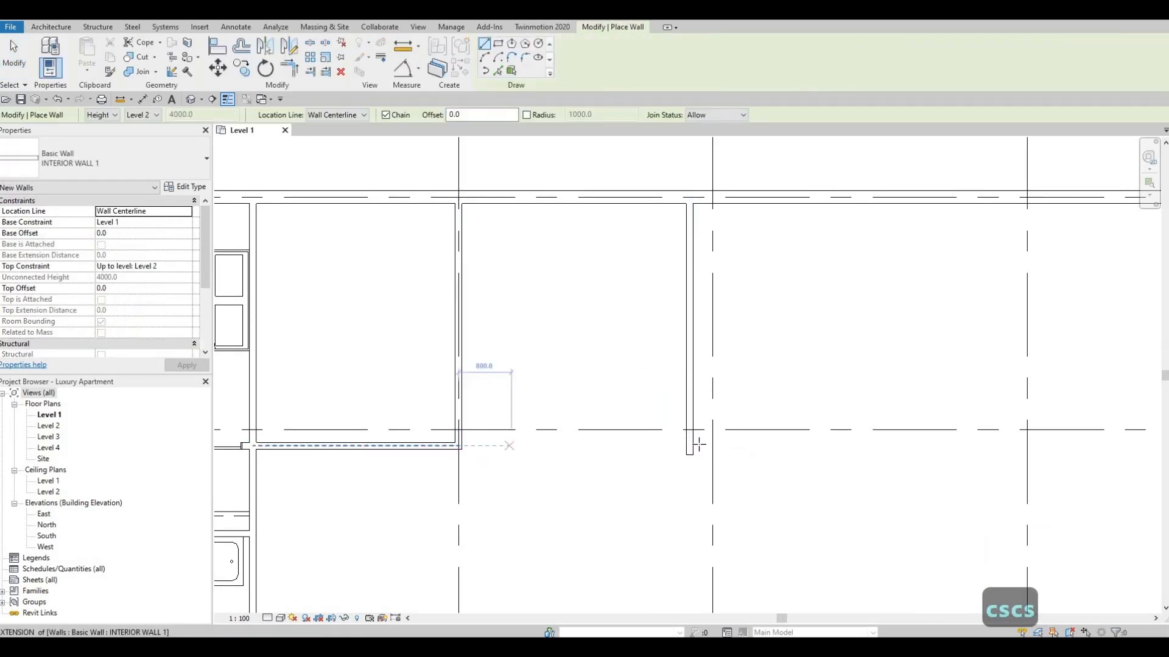
{"action": "left_click", "coordinate": [692, 446]}
{"action": "left_click", "coordinate": [809, 447]}
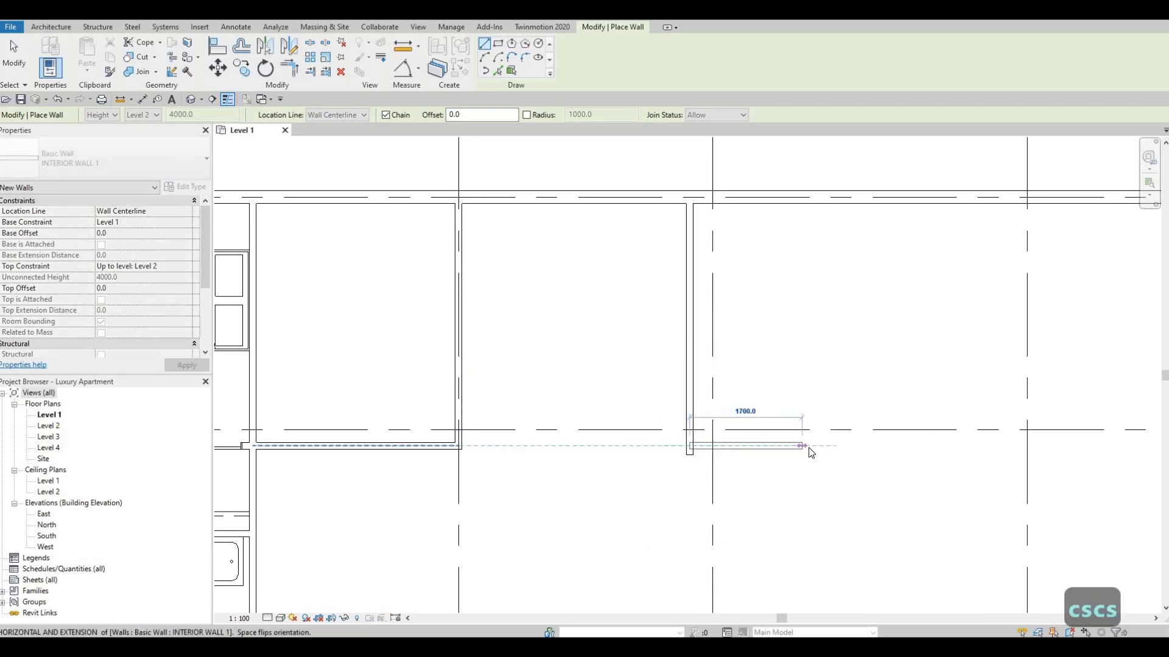
{"action": "key", "text": "Escape"}
{"action": "key", "text": "Escape"}
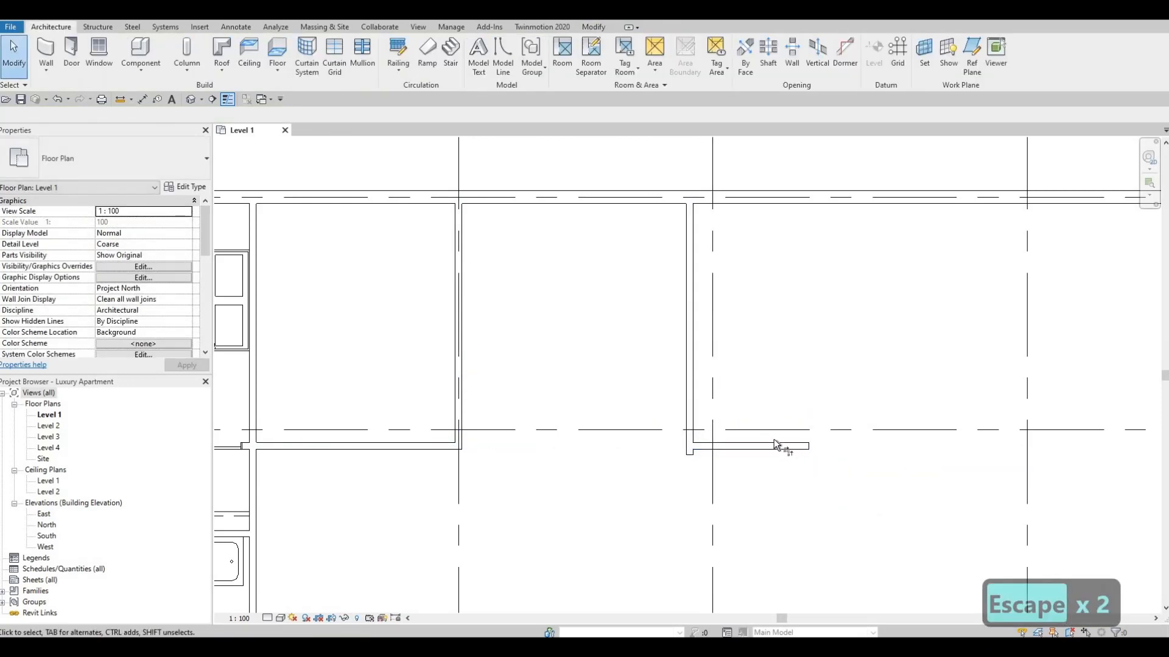
Step: Trim the short horizontal wall and the wall near grid 10 into a clean corner
{"action": "key", "text": "t"}
{"action": "key", "text": "r"}
{"action": "left_click", "coordinate": [772, 443]}
{"action": "left_click", "coordinate": [690, 403]}
{"action": "key", "text": "Escape"}
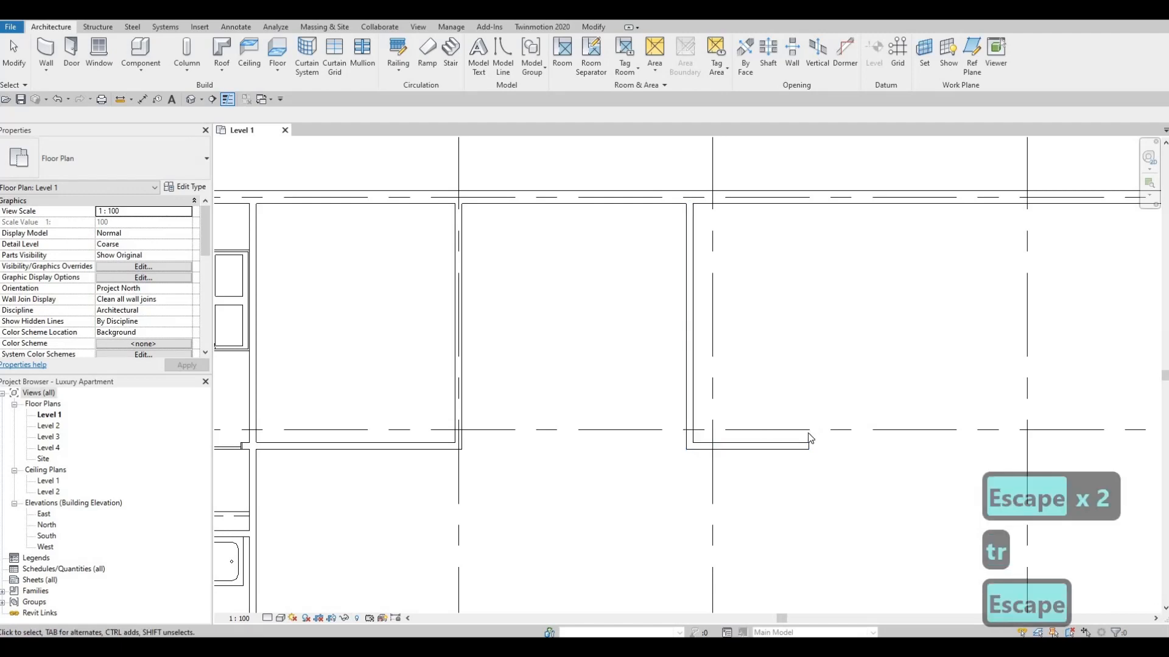
Step: Draw an interior wall about 7400 mm long from the exterior wall to the corridor wall, about 750 mm before grid 11
{"action": "scroll", "coordinate": [809, 439], "scroll_direction": "down", "scroll_amount": 3}
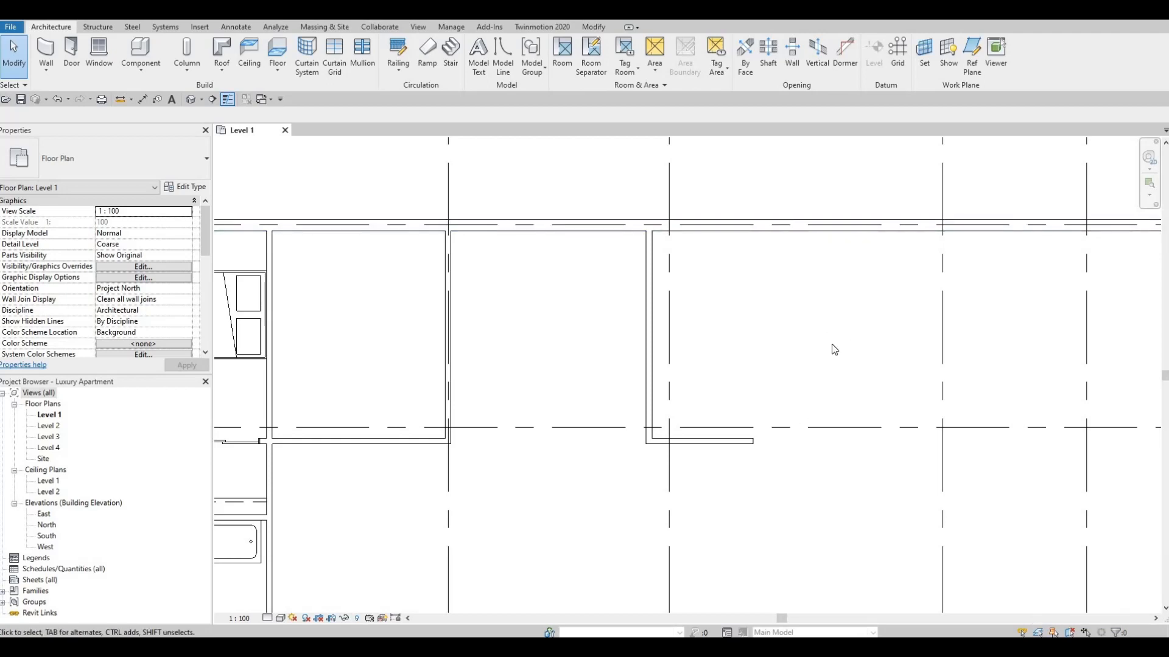
{"action": "scroll", "coordinate": [834, 349], "scroll_direction": "down", "scroll_amount": 2}
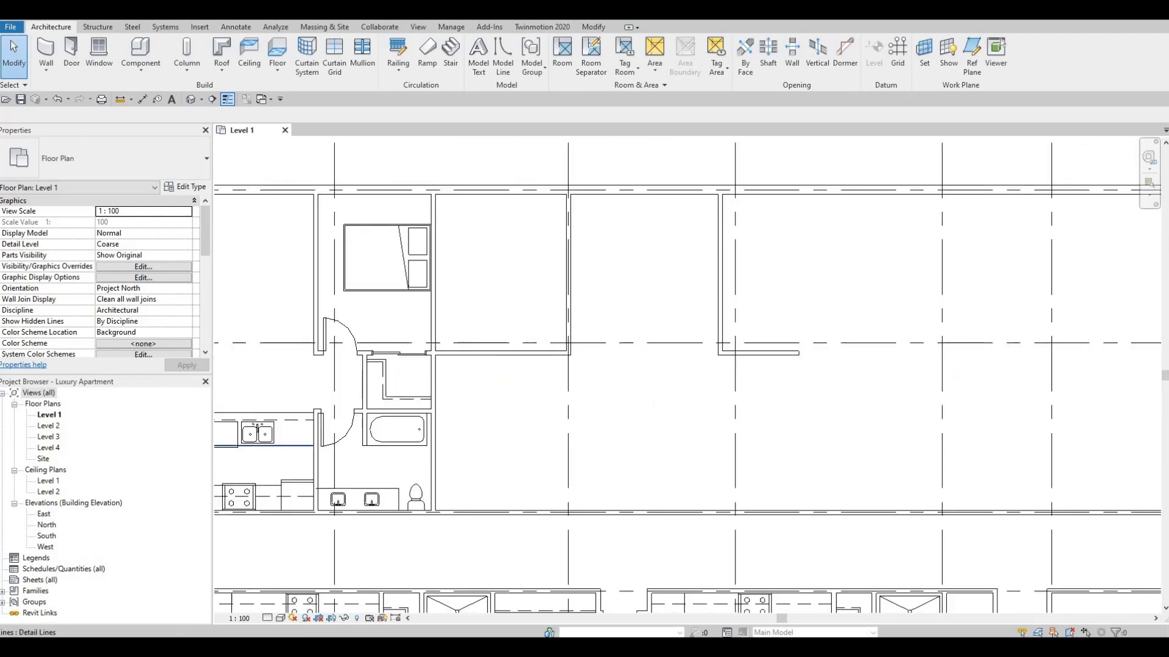
{"action": "key", "text": "F1"}
{"action": "left_click", "coordinate": [798, 354]}
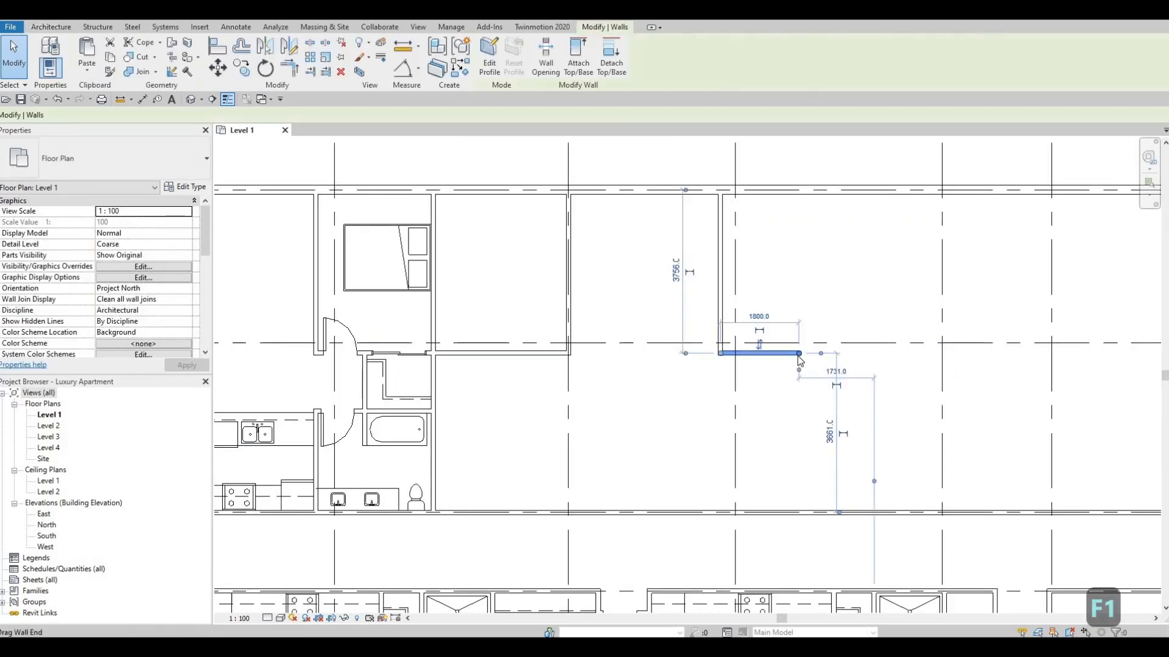
{"action": "key", "text": "c"}
{"action": "key", "text": "s"}
{"action": "scroll", "coordinate": [629, 467], "scroll_direction": "down", "scroll_amount": 2}
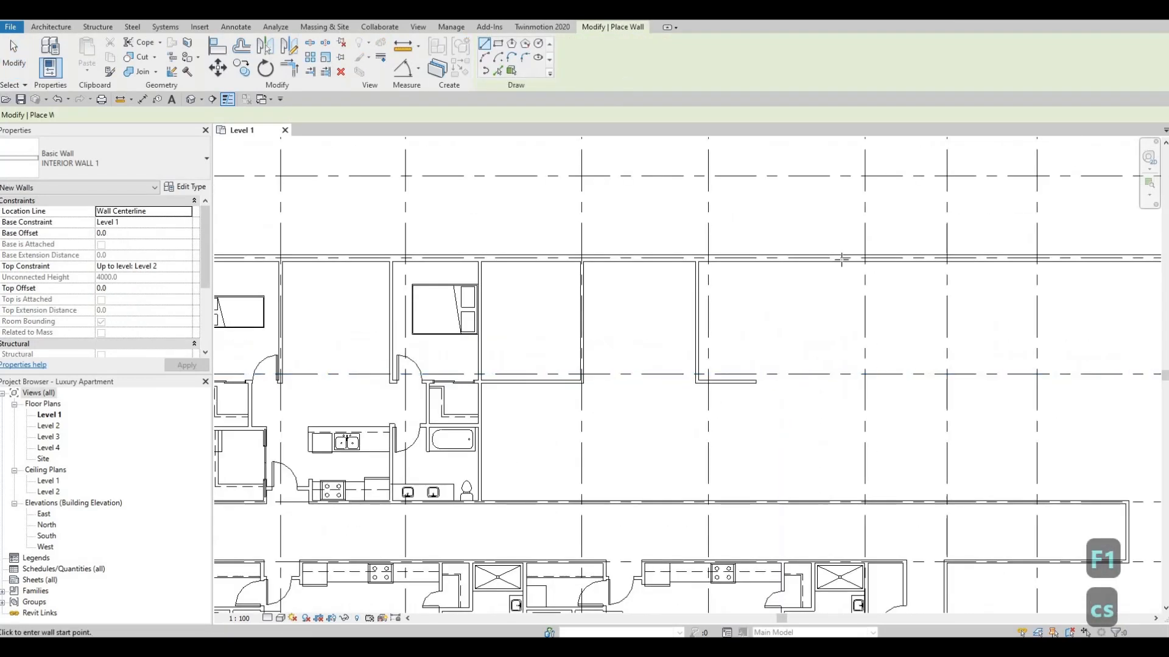
{"action": "left_click", "coordinate": [841, 258]}
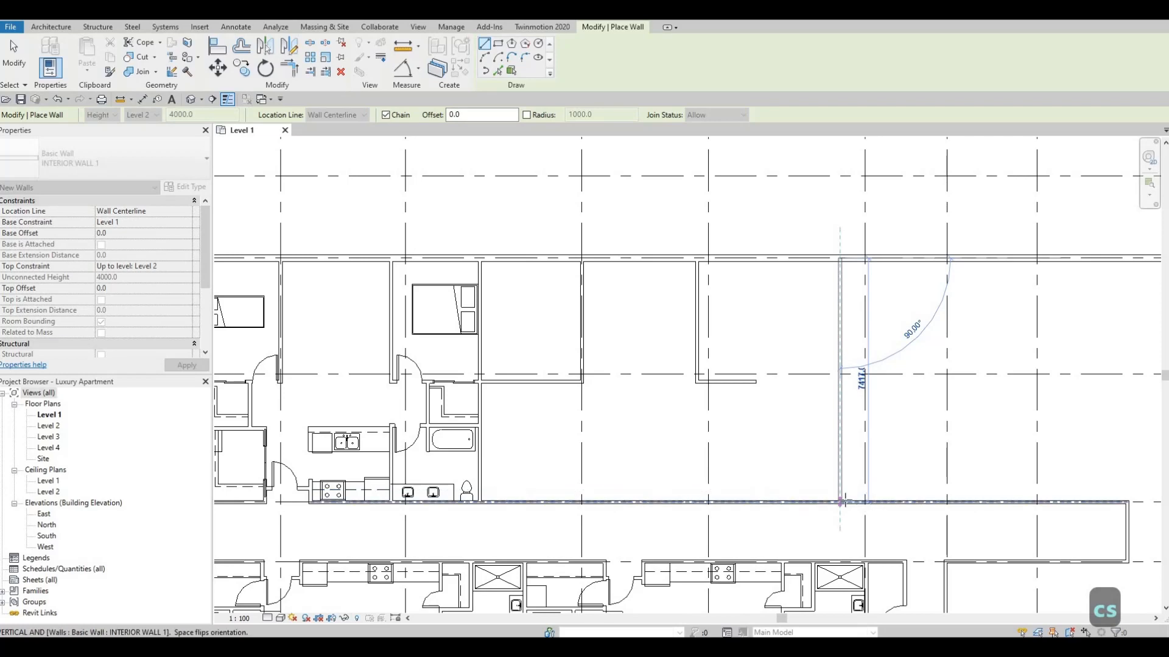
{"action": "key", "text": "Escape"}
{"action": "key", "text": "Escape"}
{"action": "scroll", "coordinate": [809, 353], "scroll_direction": "up", "scroll_amount": 2}
{"action": "middle_click_drag", "start_coordinate": [809, 348], "coordinate": [794, 389]}
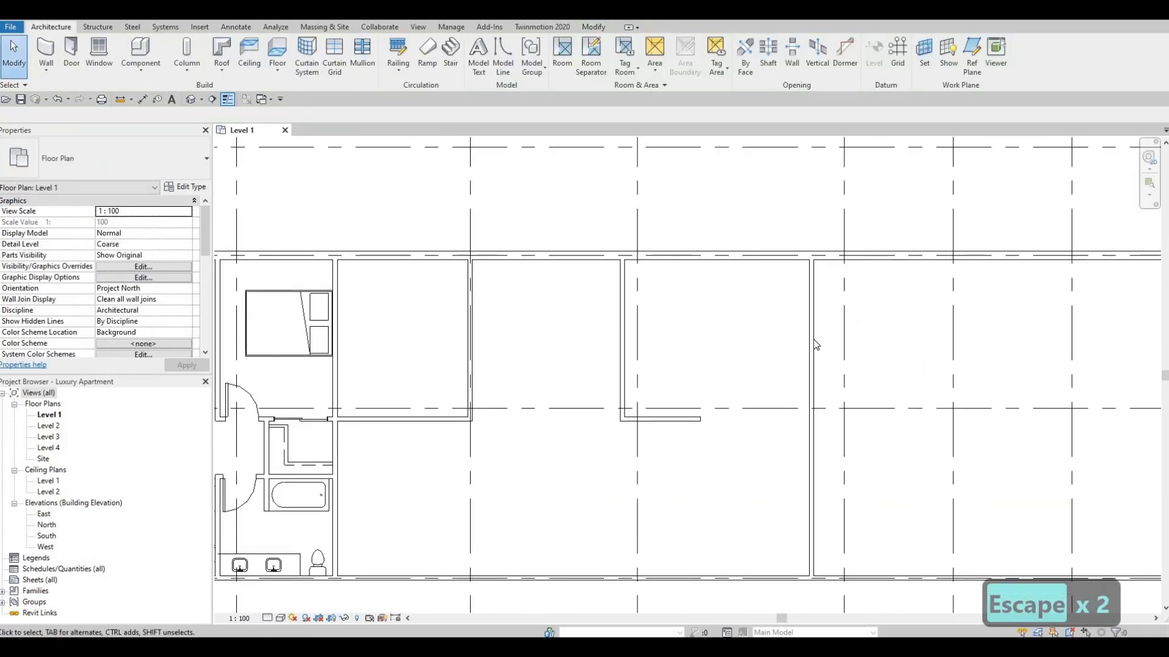
Step: Set the distance from the new full-depth interior wall to grid 11 to 1345 mm
{"action": "left_click", "coordinate": [813, 344]}
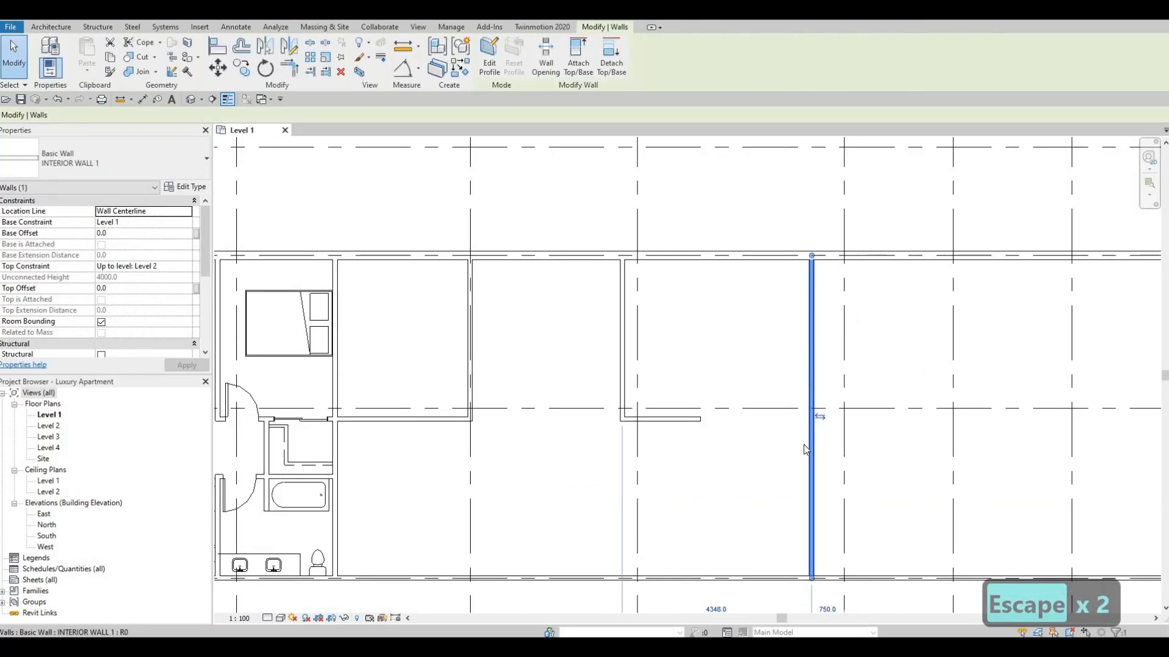
{"action": "middle_click_drag", "start_coordinate": [816, 379], "coordinate": [828, 215]}
{"action": "scroll", "coordinate": [856, 452], "scroll_direction": "down", "scroll_amount": 5}
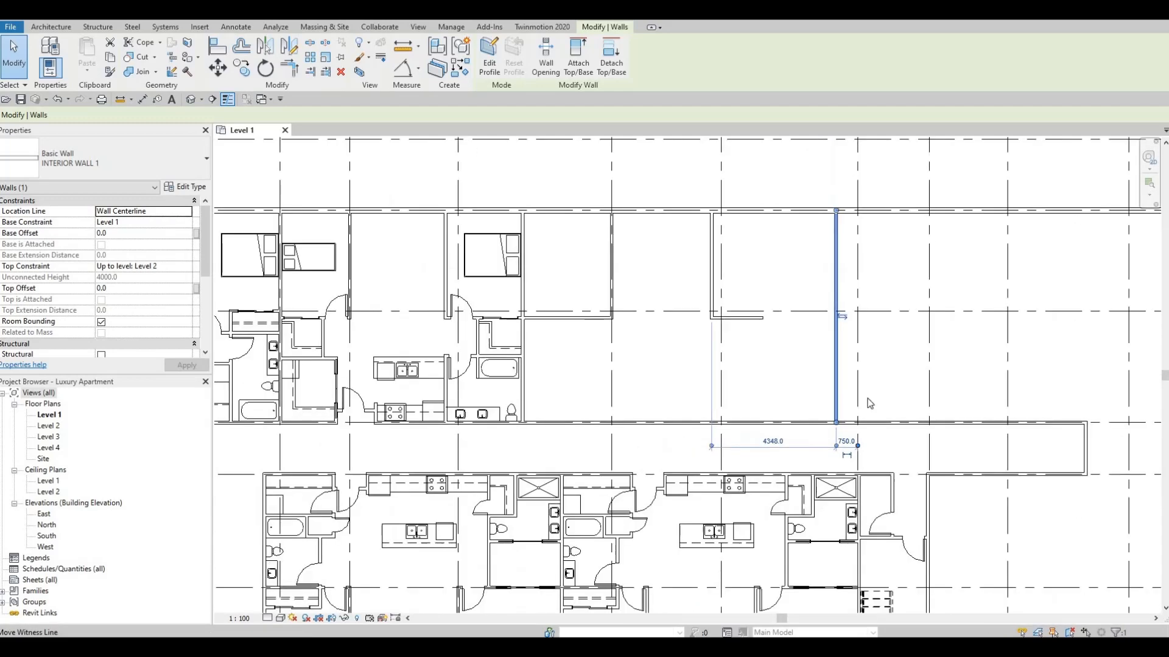
{"action": "scroll", "coordinate": [855, 237], "scroll_direction": "down", "scroll_amount": 2}
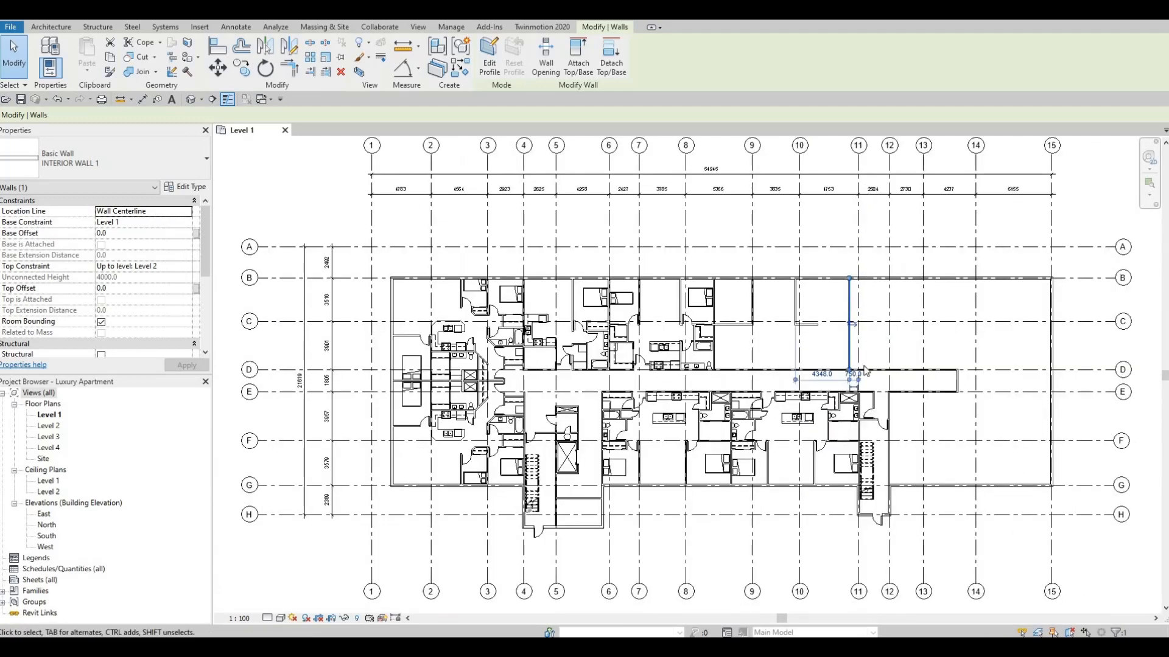
{"action": "scroll", "coordinate": [866, 371], "scroll_direction": "up", "scroll_amount": 5}
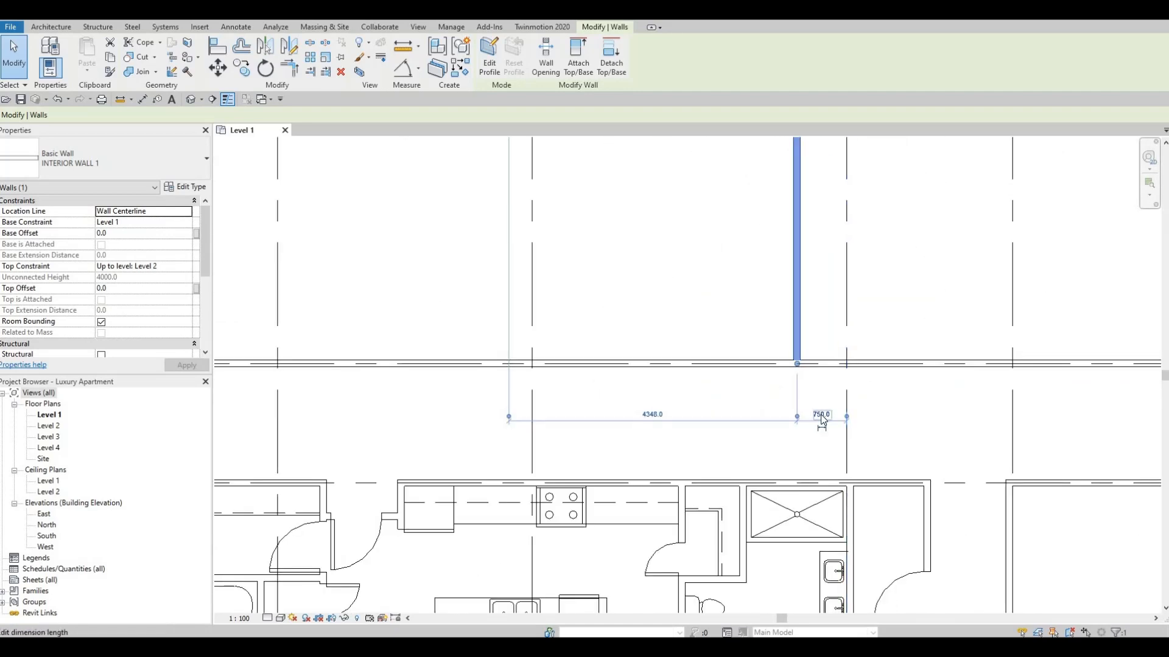
{"action": "left_click", "coordinate": [822, 417]}
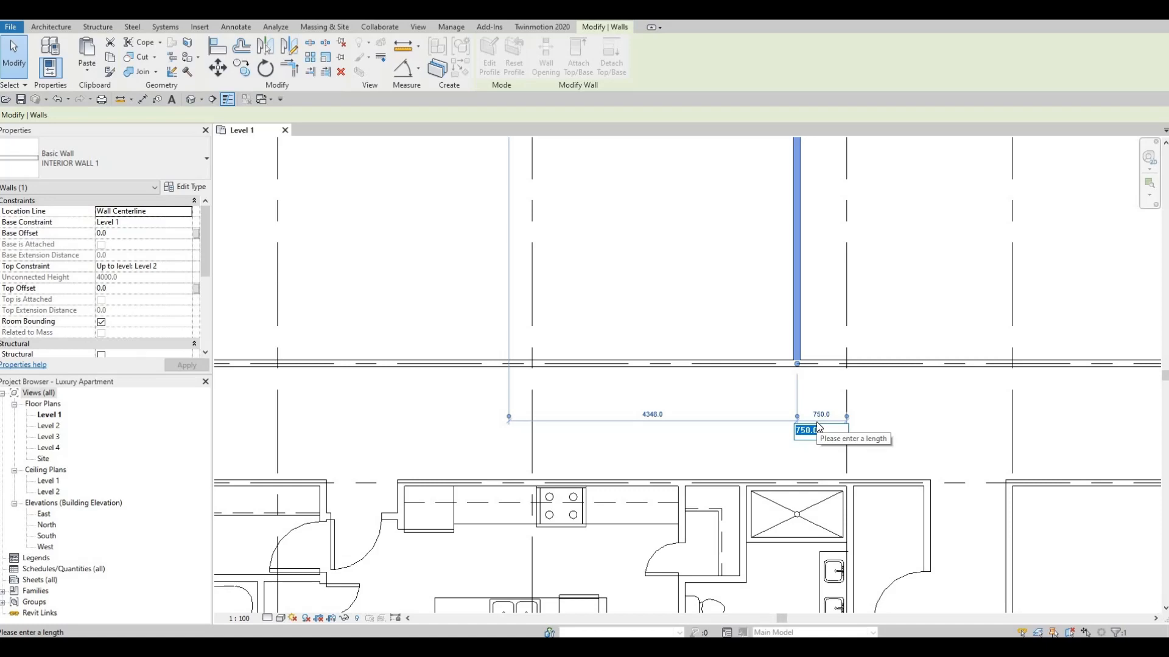
{"action": "type", "text": "13"}
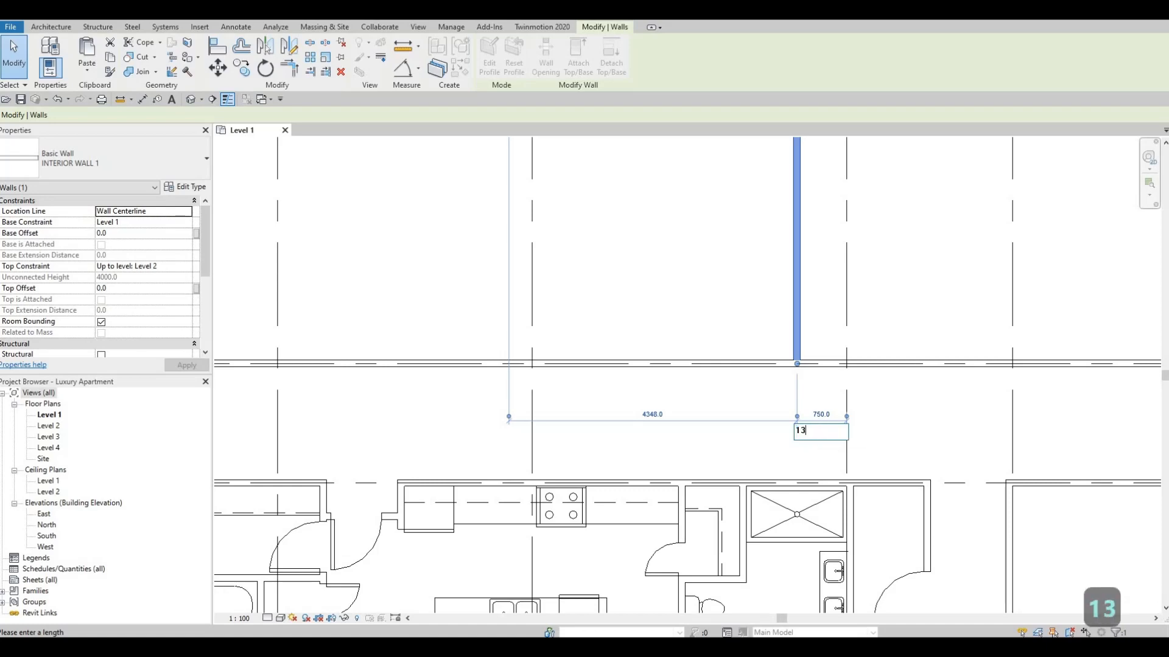
{"action": "type", "text": "45"}
{"action": "key", "text": "Return"}
{"action": "key", "text": "Escape"}
Step: Extend the short horizontal wall near grid 10 until it meets the full-depth interior wall before grid 11
{"action": "scroll", "coordinate": [775, 259], "scroll_direction": "down", "scroll_amount": 2}
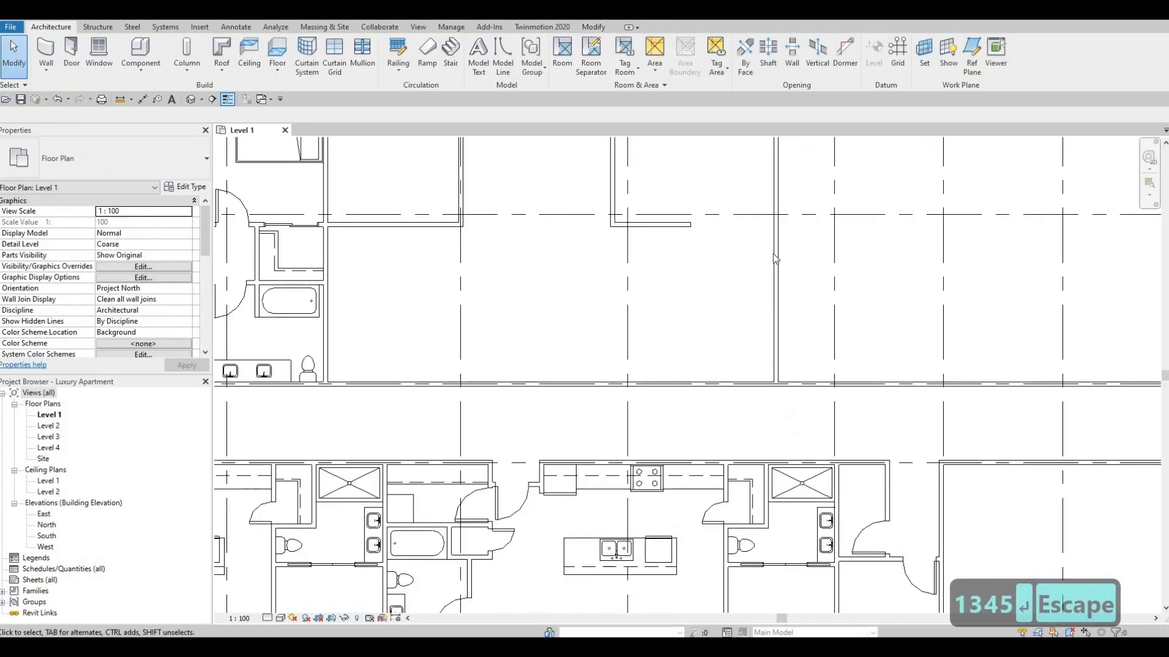
{"action": "scroll", "coordinate": [773, 254], "scroll_direction": "down", "scroll_amount": 1}
{"action": "middle_click_drag", "start_coordinate": [773, 254], "coordinate": [784, 323]}
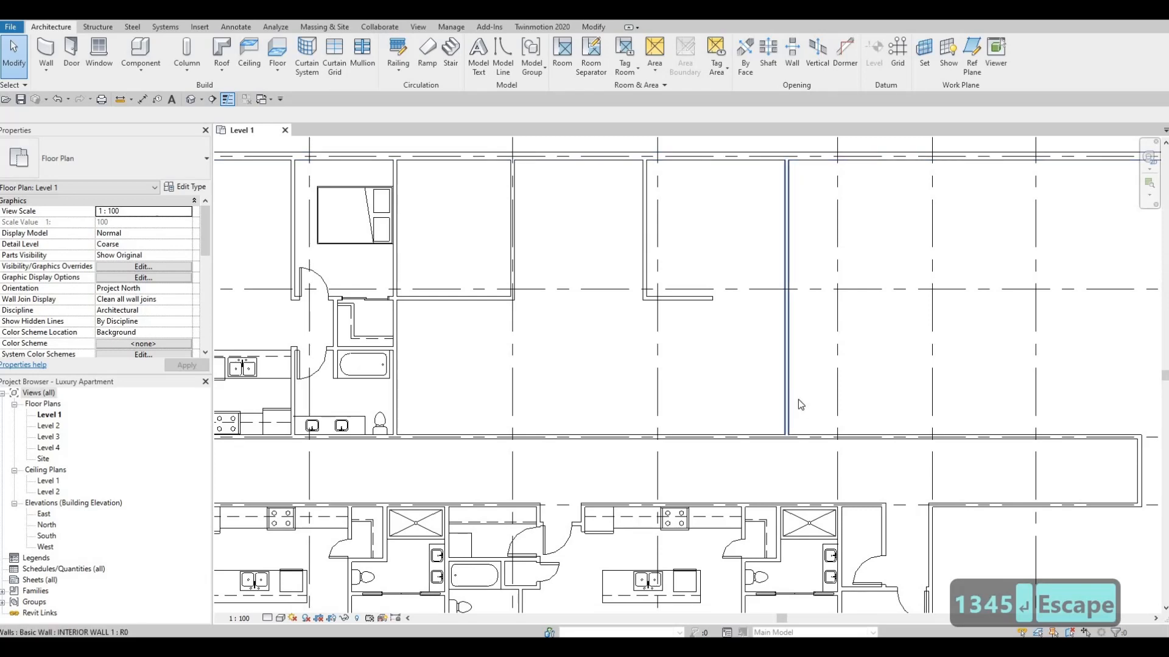
{"action": "middle_click_drag", "start_coordinate": [787, 383], "coordinate": [798, 399]}
{"action": "scroll", "coordinate": [798, 400], "scroll_direction": "up", "scroll_amount": 1}
{"action": "scroll", "coordinate": [798, 399], "scroll_direction": "down", "scroll_amount": 1}
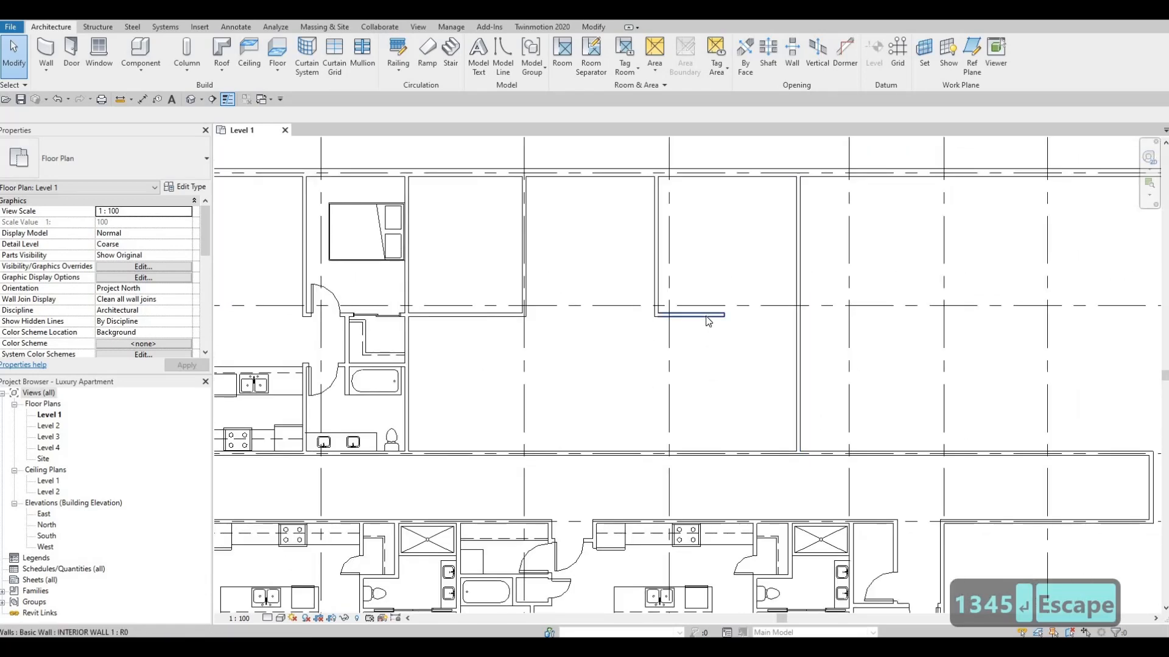
{"action": "left_click", "coordinate": [723, 316]}
{"action": "left_click_drag", "start_coordinate": [788, 314], "coordinate": [798, 314]}
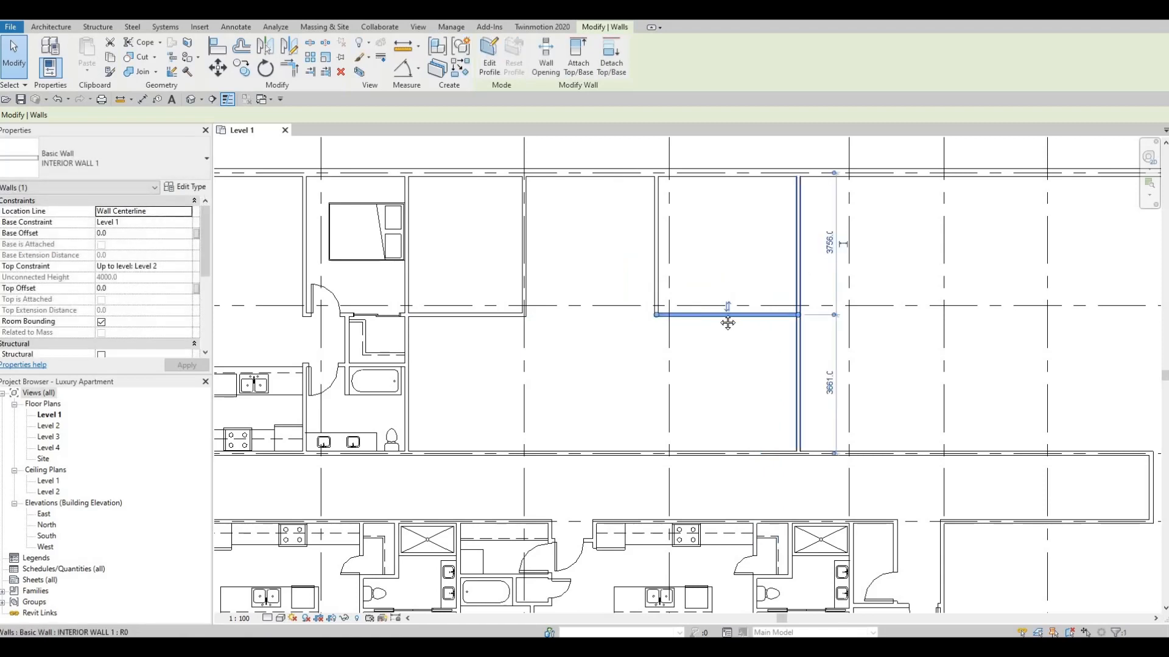
{"action": "key", "text": "Escape"}
Step: Draw a matching vertical interior wall about 3660 mm long from the extended horizontal wall to the corridor wall, between grids 10 and 11
{"action": "middle_click_drag", "start_coordinate": [459, 292], "coordinate": [541, 295]}
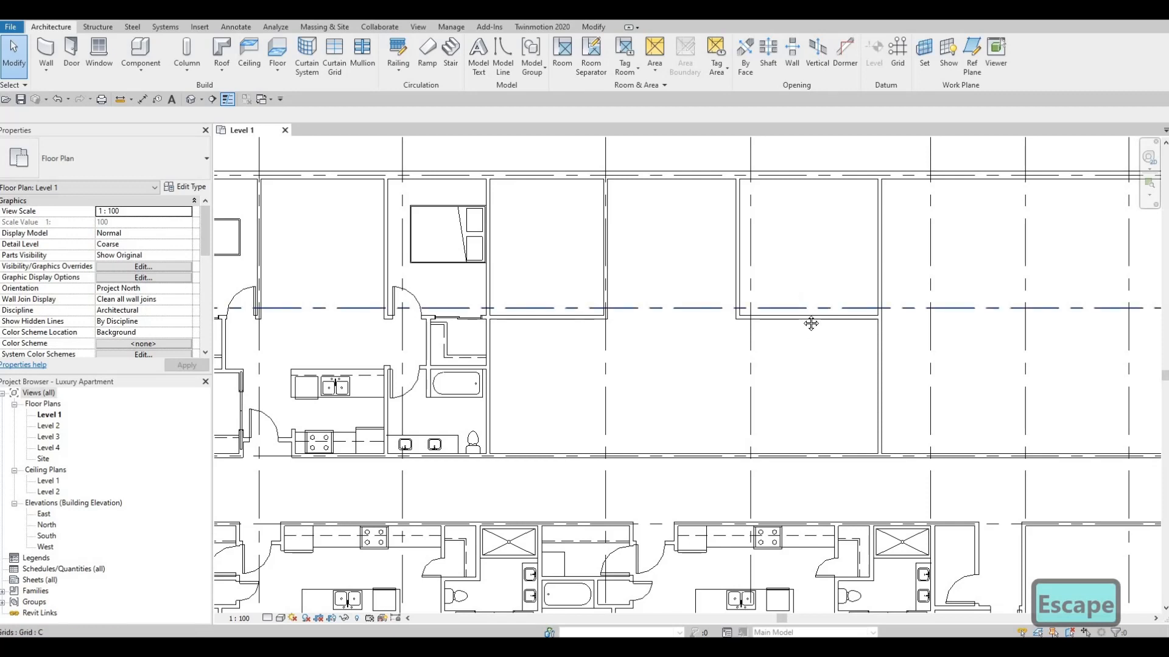
{"action": "middle_click_drag", "start_coordinate": [811, 323], "coordinate": [812, 294]}
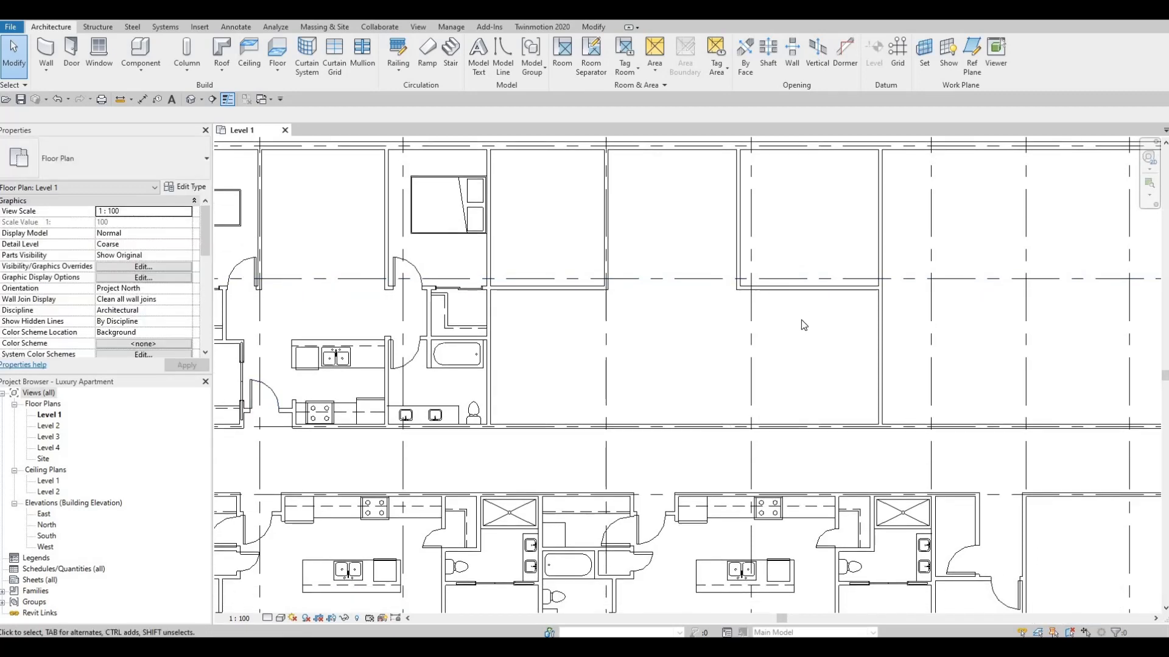
{"action": "key", "text": "Escape"}
{"action": "left_click", "coordinate": [798, 291]}
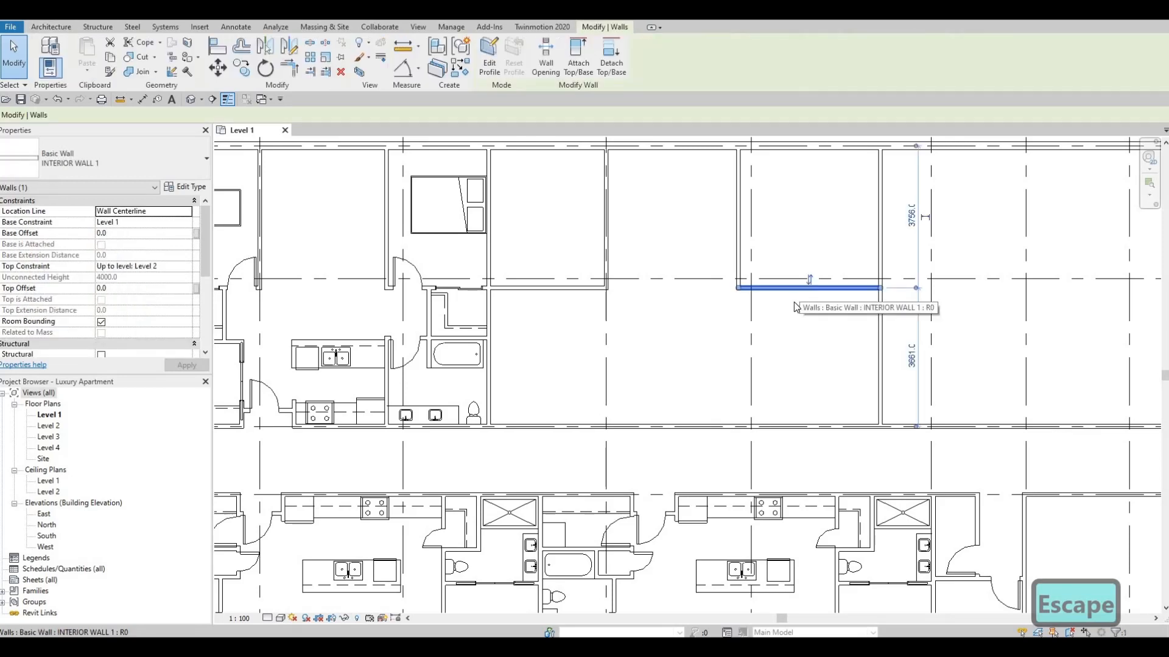
{"action": "key", "text": "c"}
{"action": "key", "text": "s"}
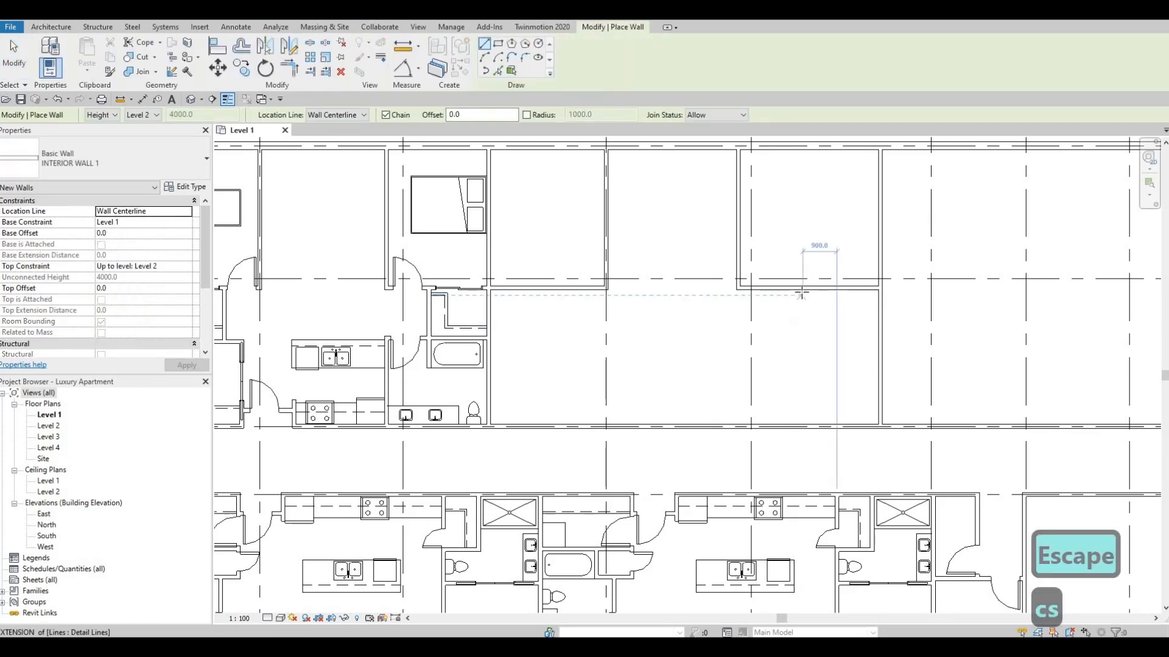
{"action": "left_click", "coordinate": [802, 291]}
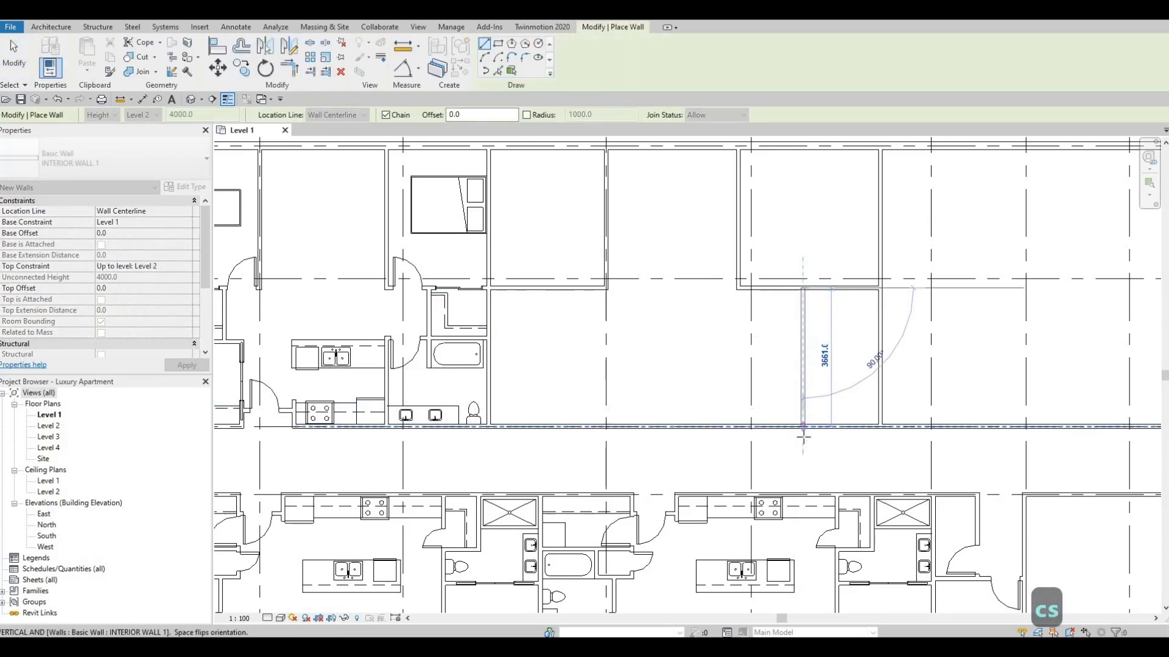
{"action": "left_click", "coordinate": [804, 433]}
{"action": "key", "text": "Escape"}
{"action": "key", "text": "Escape"}
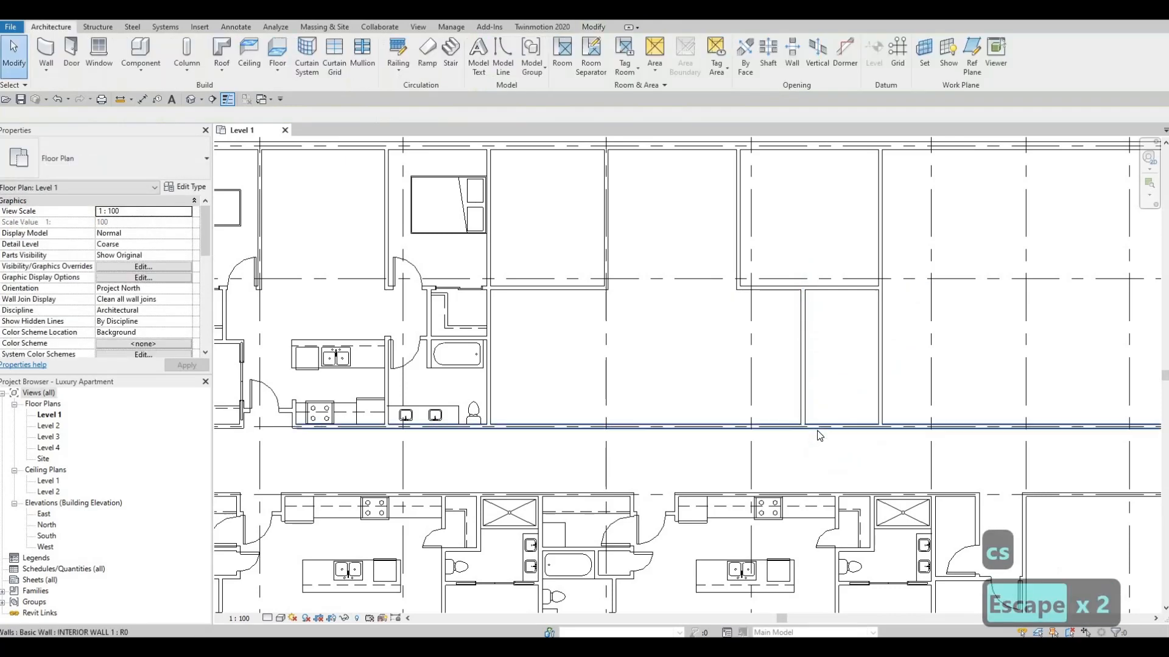
Step: Set the new vertical wall's distance to the full-depth wall before grid 11 to 2580 mm
{"action": "left_click", "coordinate": [801, 381]}
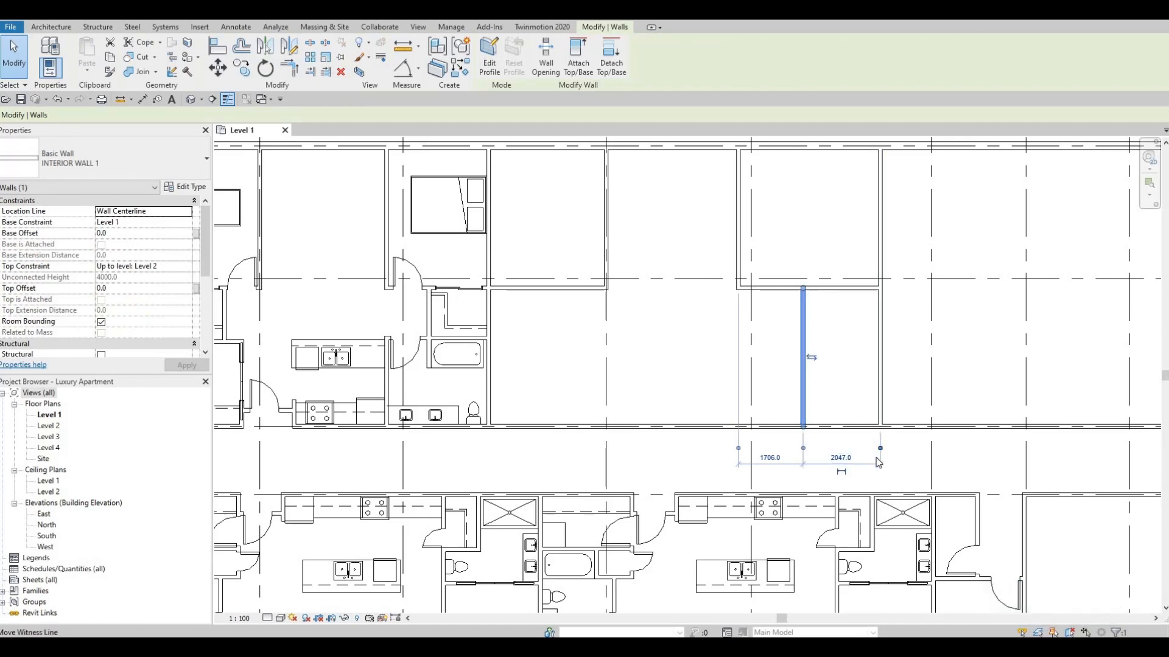
{"action": "scroll", "coordinate": [882, 435], "scroll_direction": "up", "scroll_amount": 3}
{"action": "scroll", "coordinate": [881, 374], "scroll_direction": "down", "scroll_amount": 3}
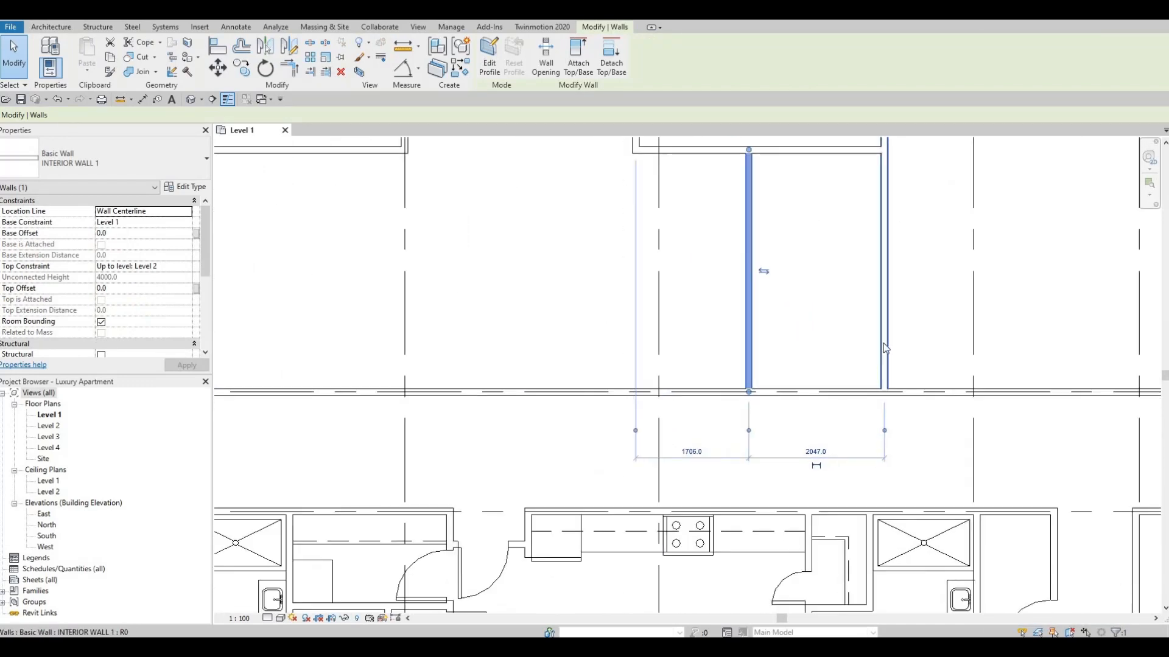
{"action": "scroll", "coordinate": [848, 450], "scroll_direction": "up", "scroll_amount": 2}
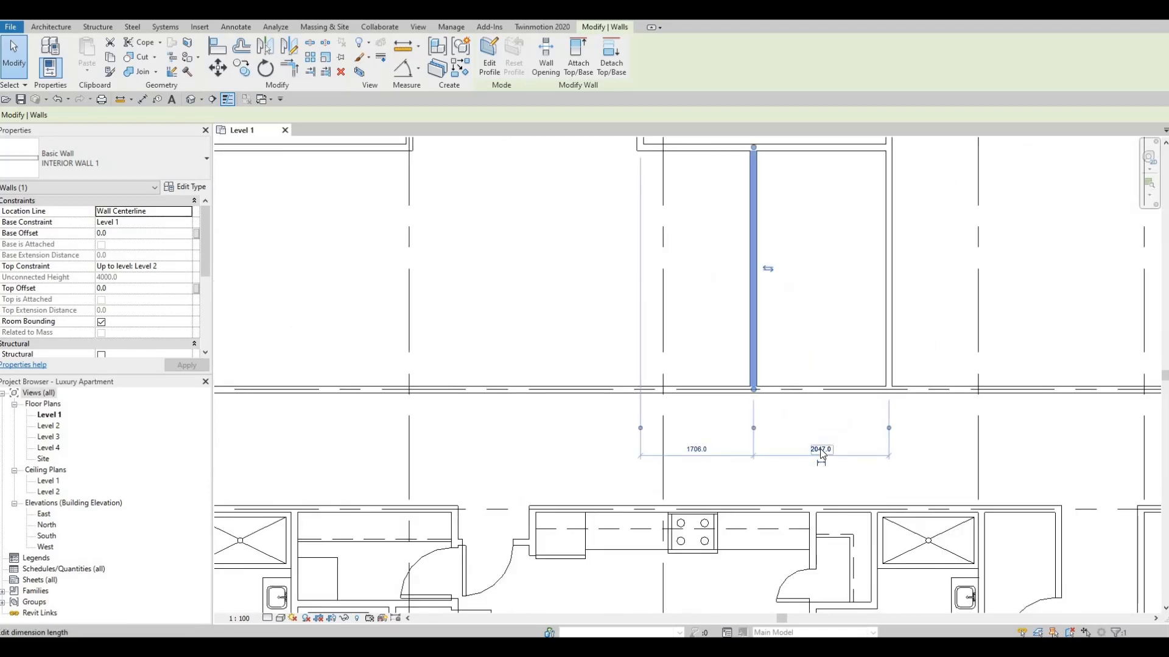
{"action": "left_click", "coordinate": [821, 450]}
{"action": "type", "text": "2"}
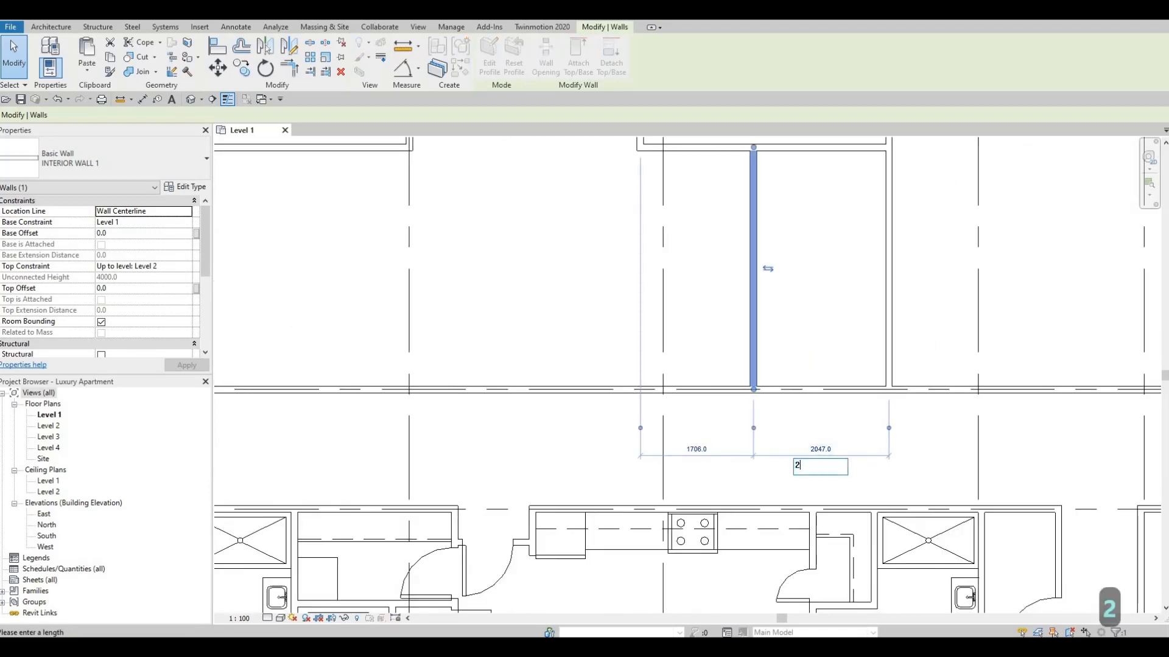
{"action": "type", "text": "581"}
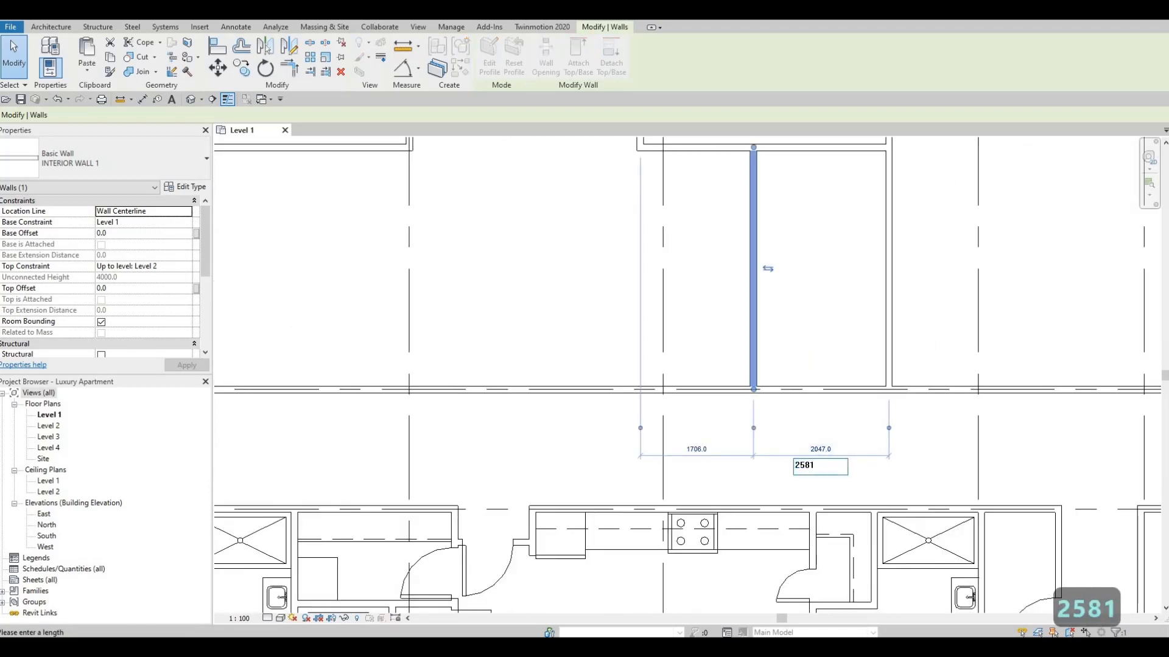
{"action": "key", "text": "BackSpace"}
{"action": "type", "text": "0"}
{"action": "key", "text": "Return"}
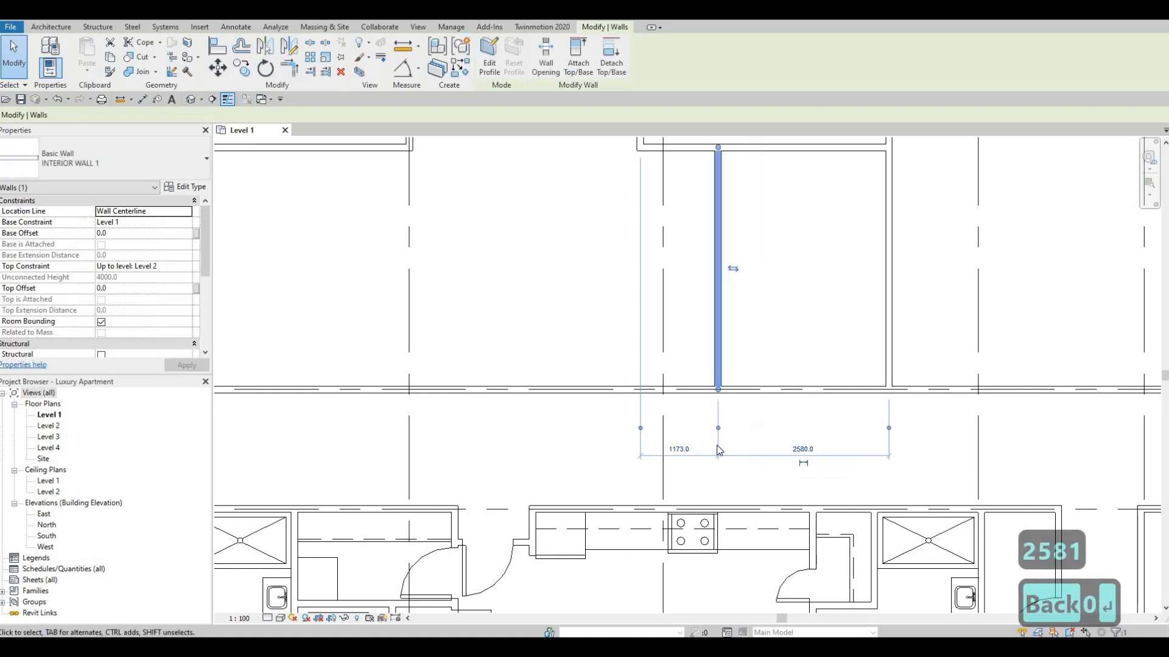
{"action": "middle_click_drag", "start_coordinate": [702, 442], "coordinate": [742, 452]}
{"action": "key", "text": "Escape"}
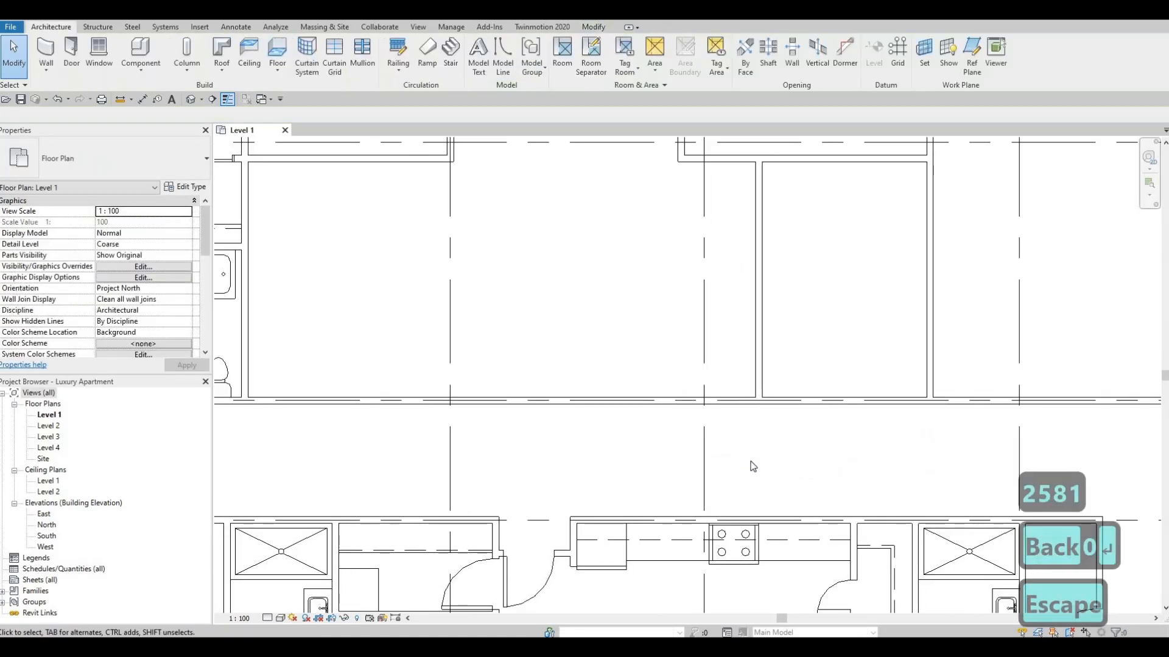
Step: Draw a horizontal interior wall between the two vertical walls, about 1330 mm below the upper room's lower wall
{"action": "middle_click_drag", "start_coordinate": [790, 364], "coordinate": [790, 382]}
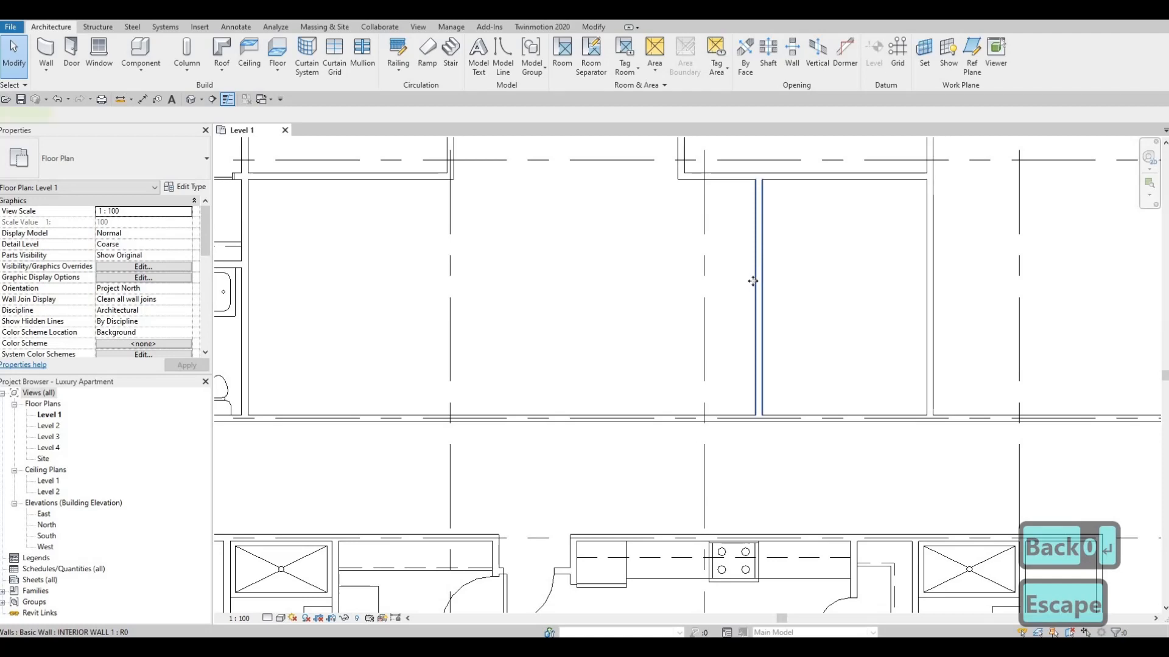
{"action": "left_click", "coordinate": [753, 287]}
{"action": "key", "text": "c"}
{"action": "key", "text": "s"}
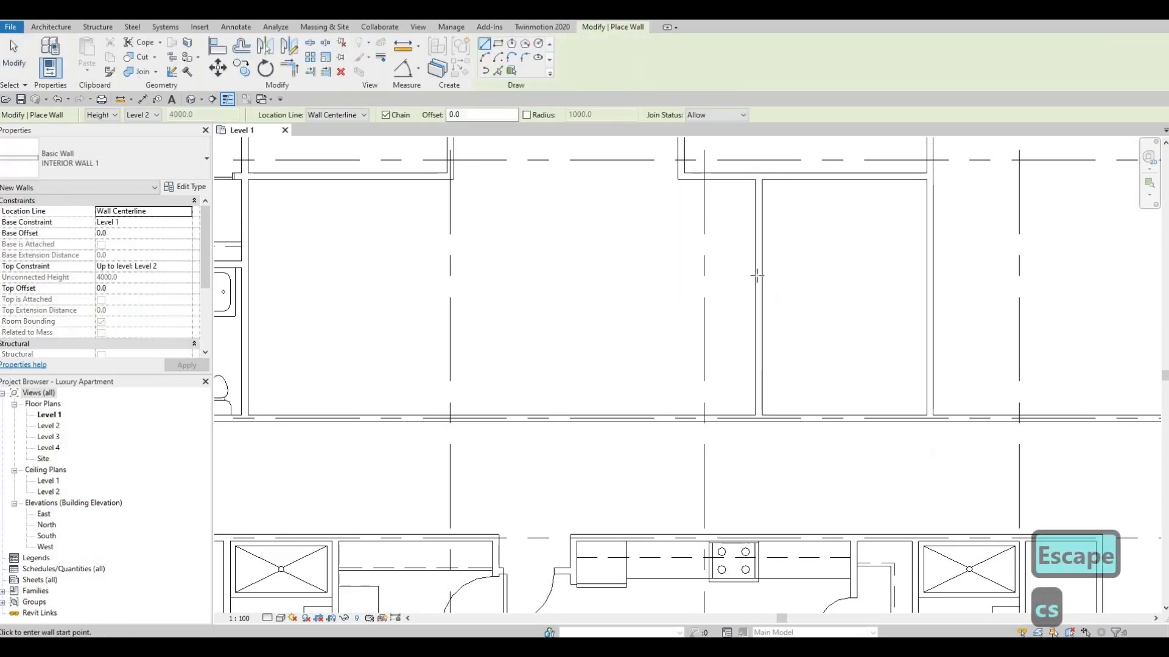
{"action": "left_click", "coordinate": [759, 265]}
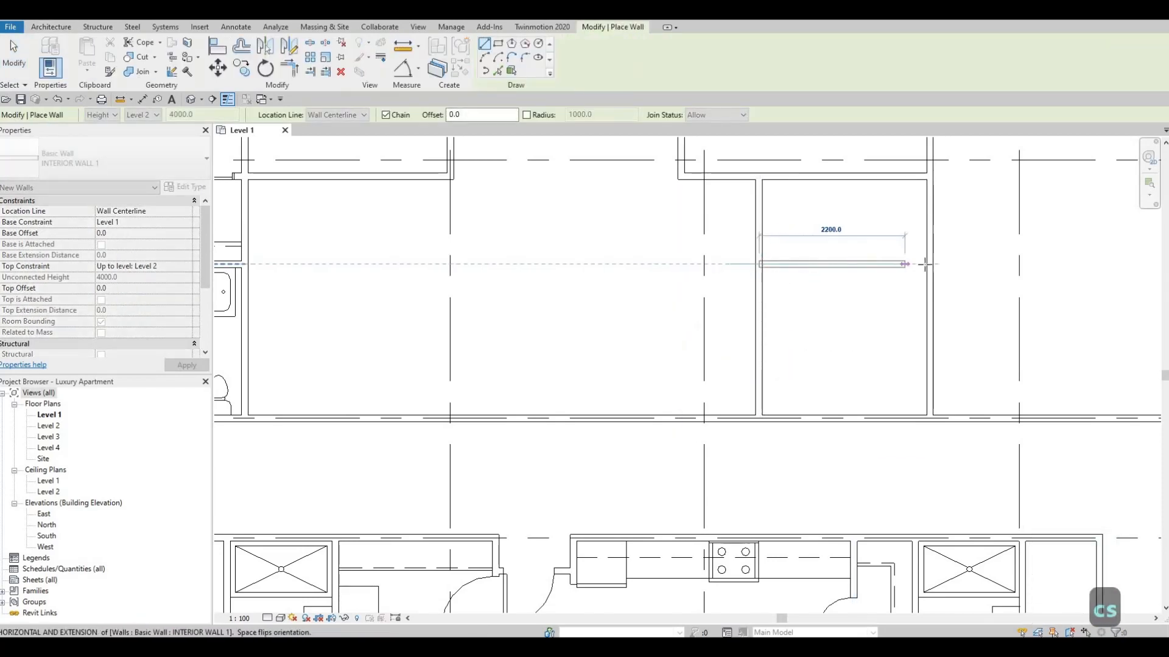
{"action": "left_click", "coordinate": [928, 265]}
{"action": "key", "text": "Escape"}
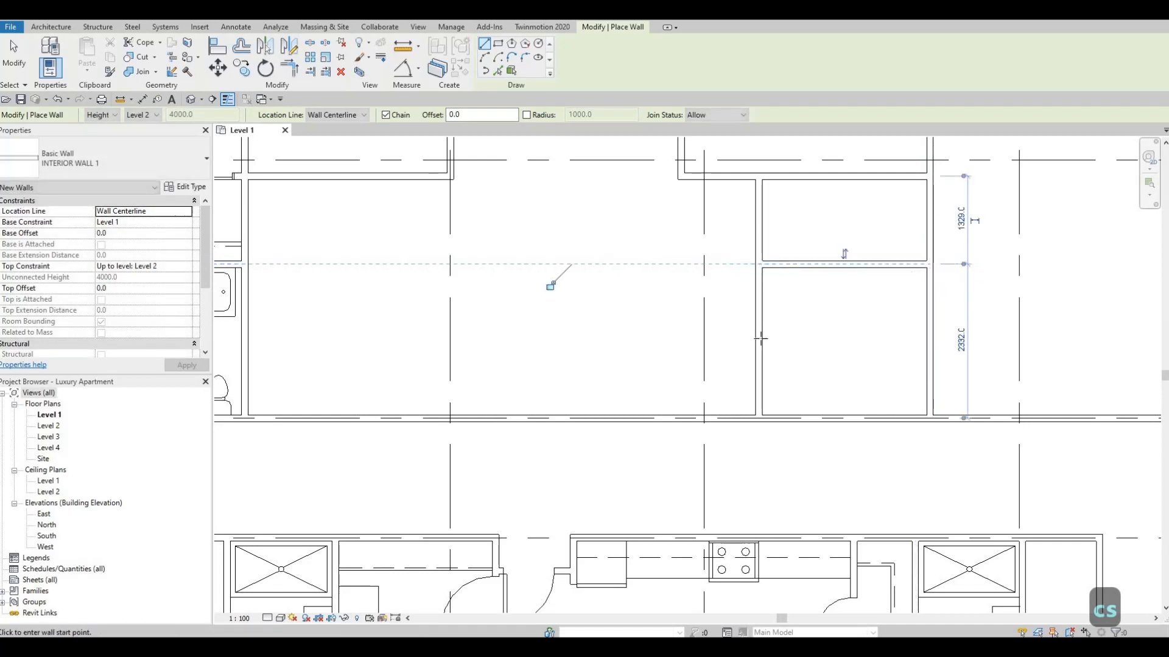
Step: Enclose a small corner space with a short horizontal wall about 1230 mm above the corridor wall and a vertical wall down to it
{"action": "left_click", "coordinate": [760, 337]}
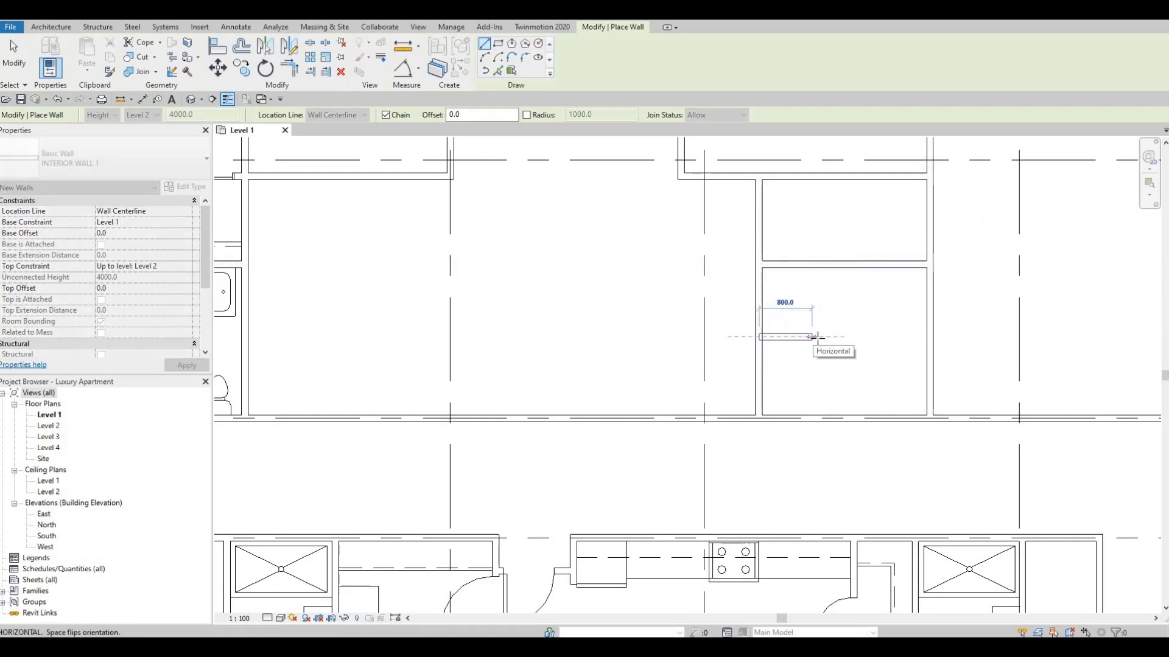
{"action": "left_click", "coordinate": [818, 336]}
{"action": "key", "text": "Escape"}
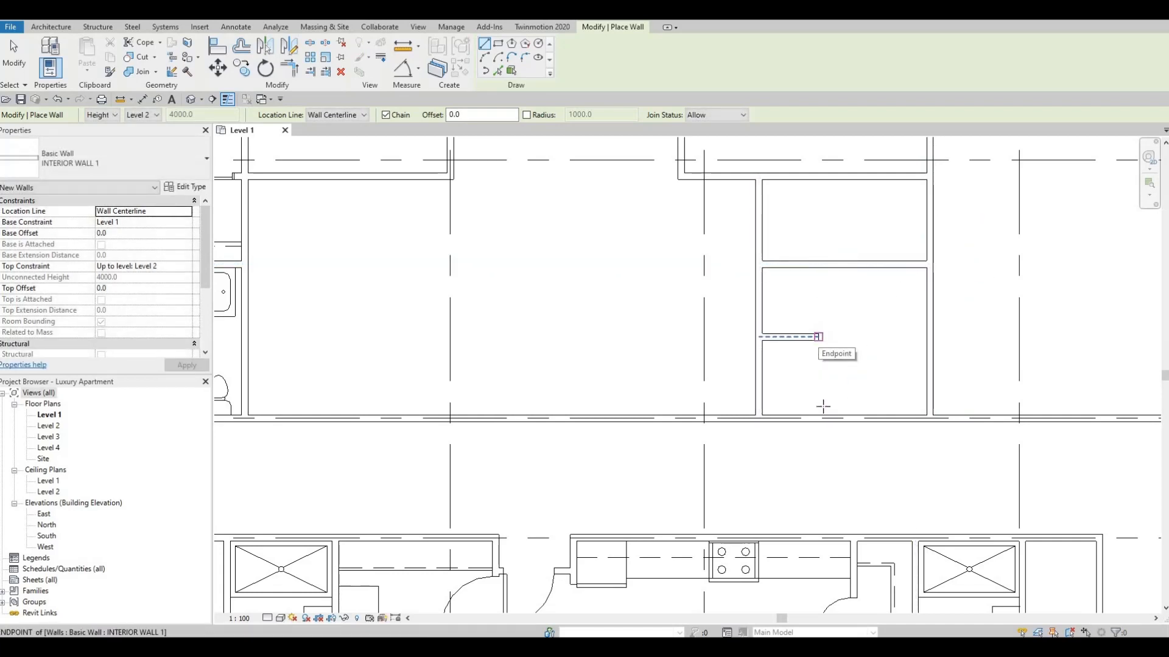
{"action": "left_click", "coordinate": [817, 336]}
{"action": "left_click", "coordinate": [819, 415]}
{"action": "key", "text": "Escape"}
{"action": "key", "text": "Escape"}
{"action": "key", "text": "Escape"}
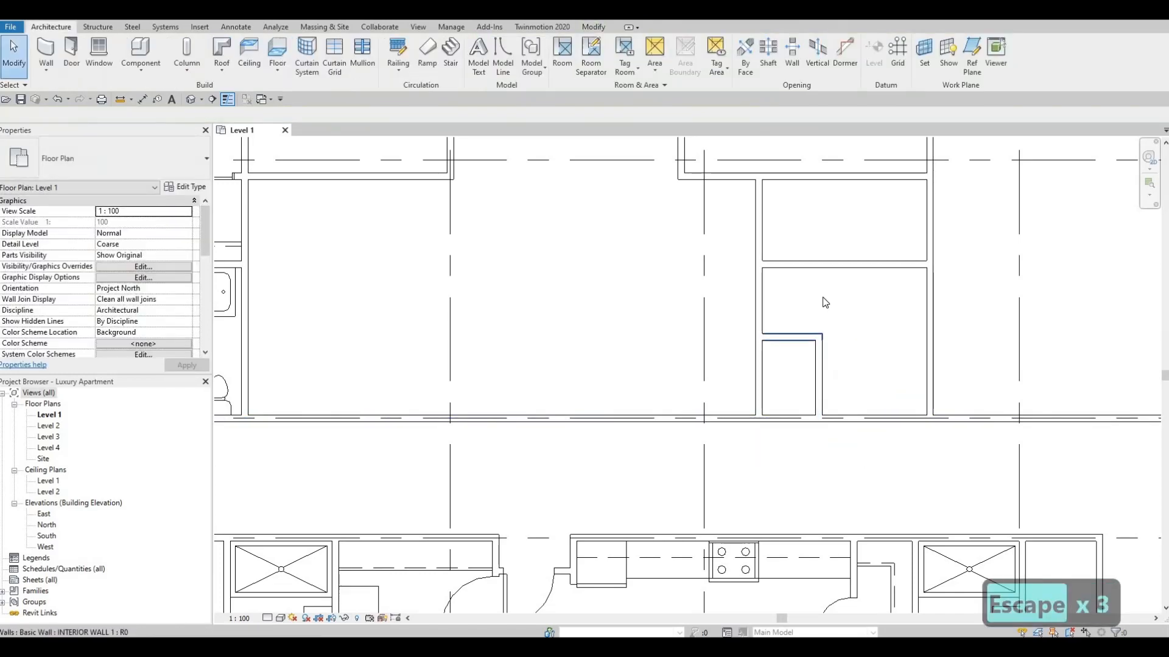
Step: Set the horizontal dividing wall's distance from the upper room's lower wall to 1570 mm
{"action": "left_click", "coordinate": [870, 296]}
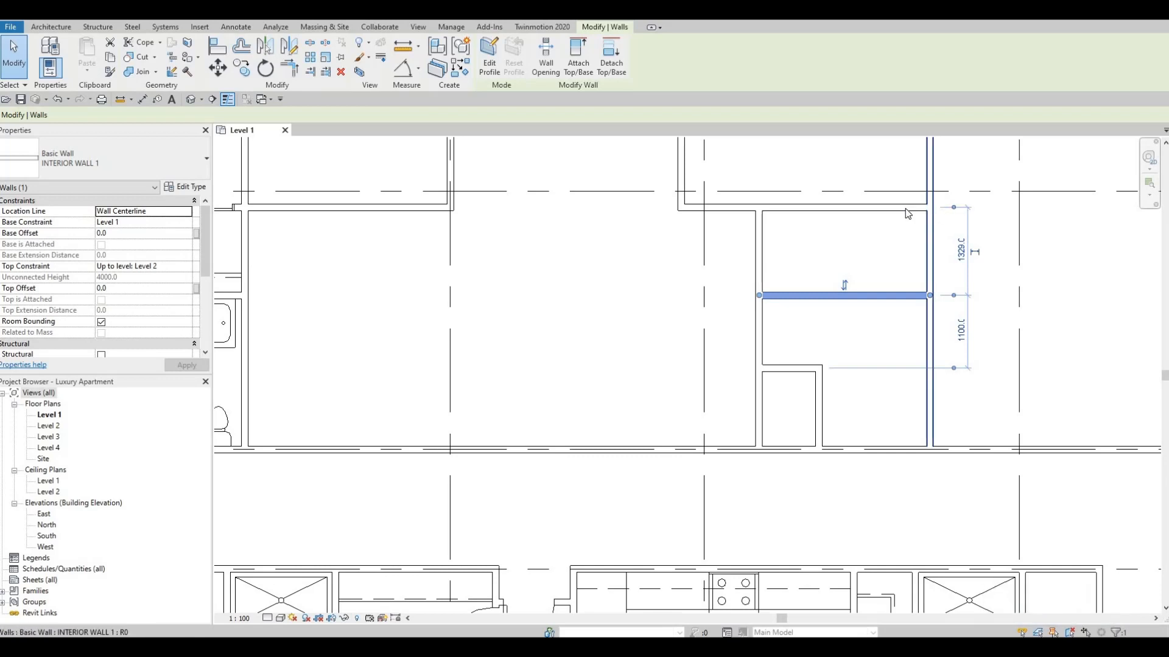
{"action": "left_click", "coordinate": [962, 251]}
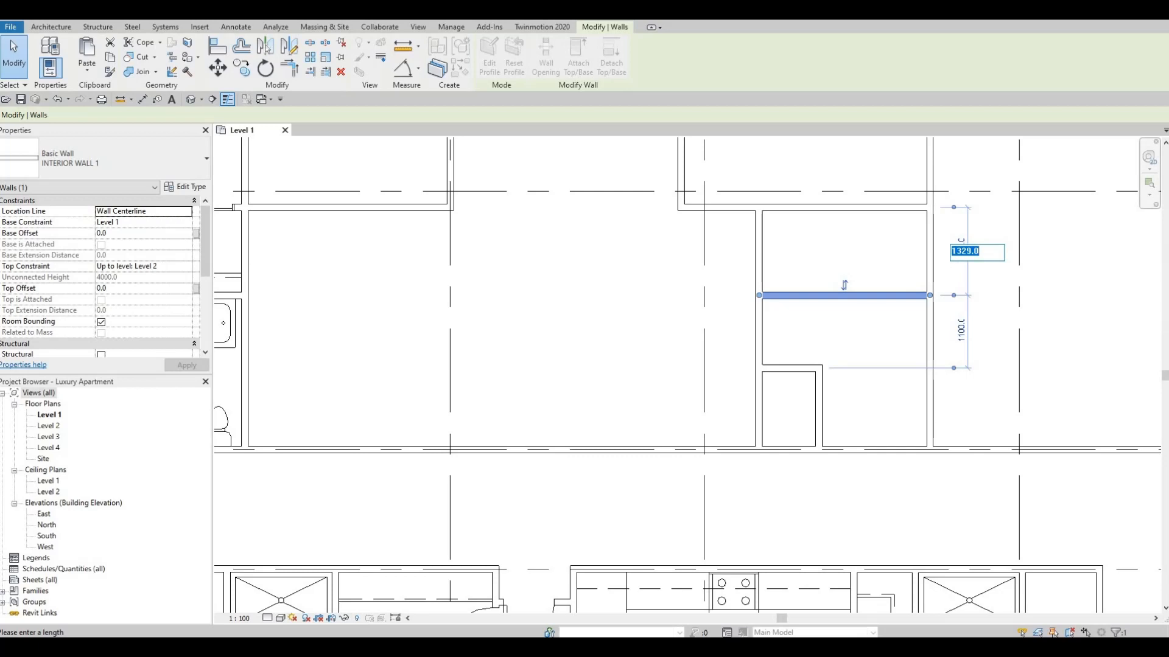
{"action": "type", "text": "15"}
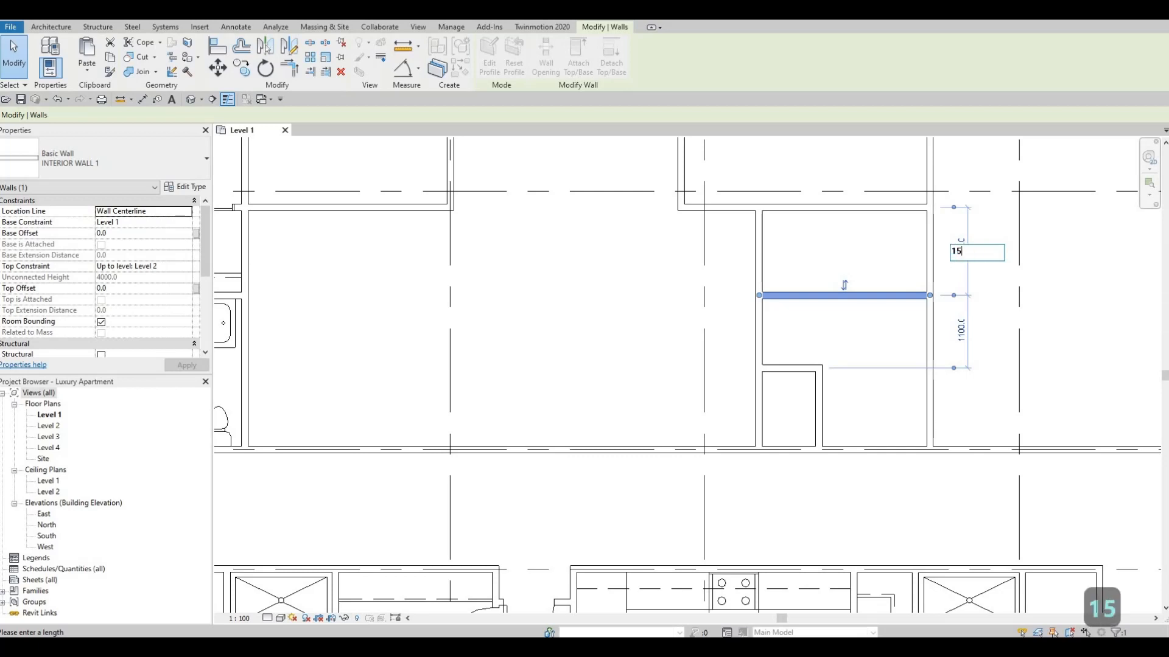
{"action": "type", "text": "70"}
{"action": "key", "text": "Return"}
{"action": "key", "text": "Escape"}
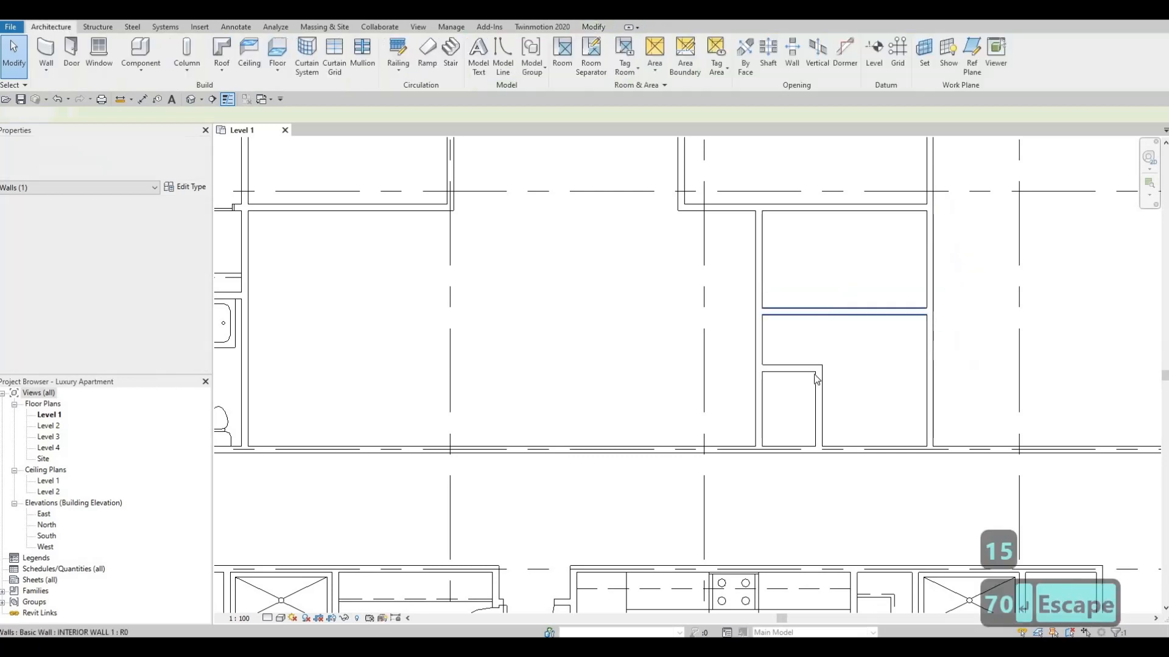
{"action": "key", "text": "Escape"}
Step: Set the corner space's short horizontal wall to a distance of 895 mm from the dividing wall above it
{"action": "left_click", "coordinate": [819, 369]}
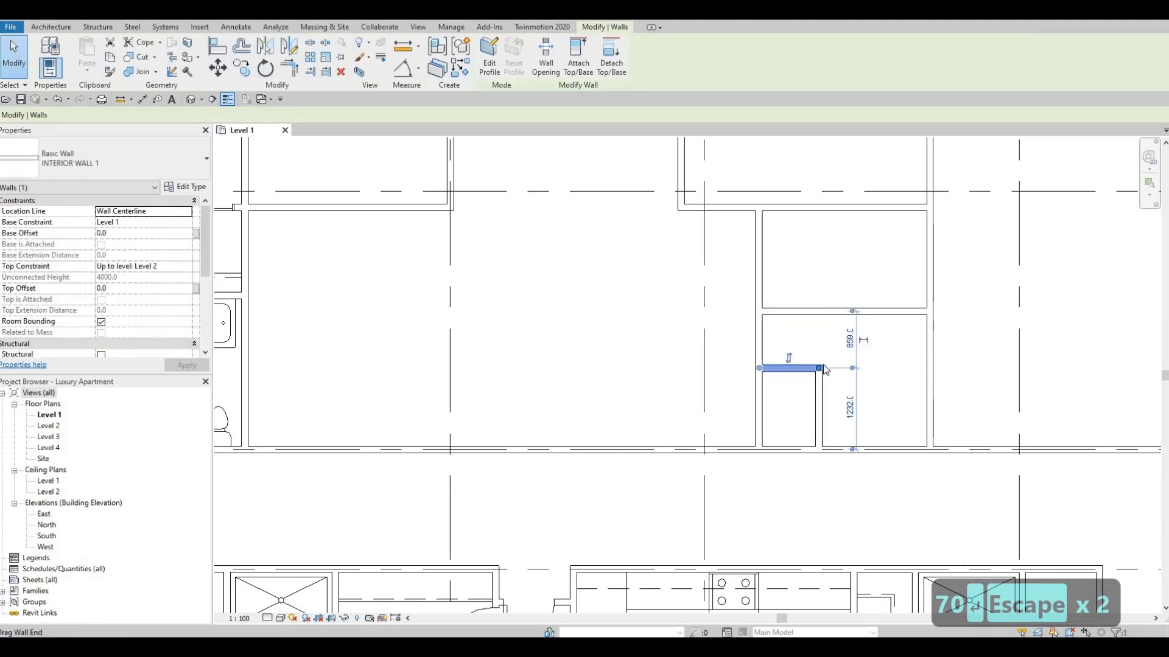
{"action": "left_click", "coordinate": [863, 340]}
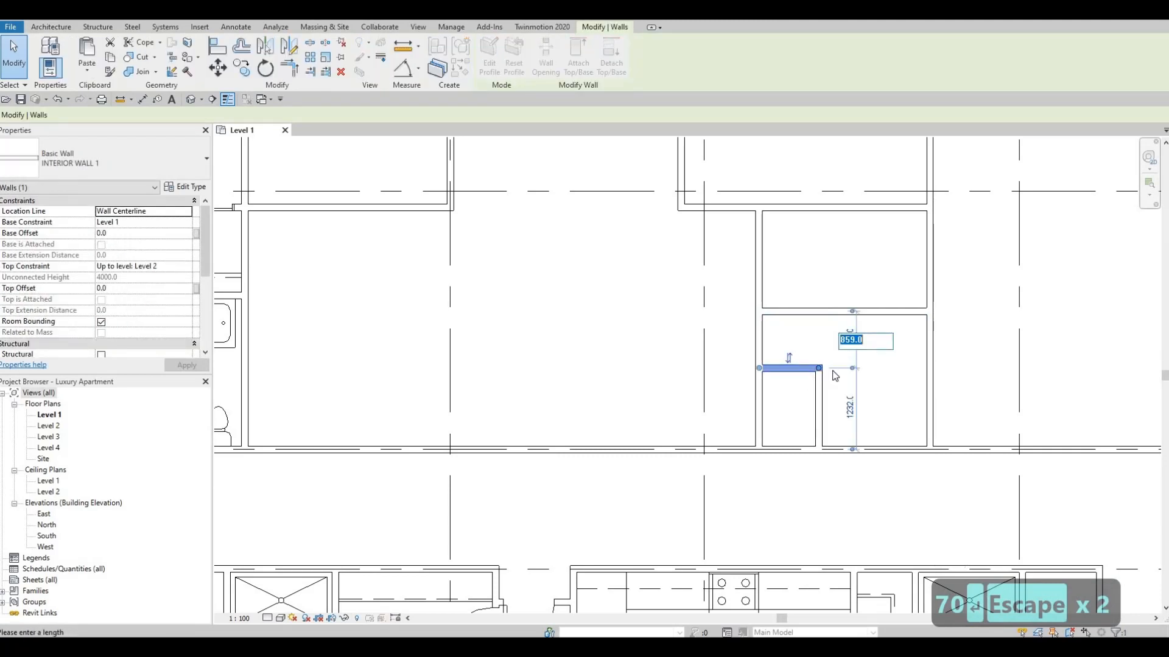
{"action": "type", "text": "89"}
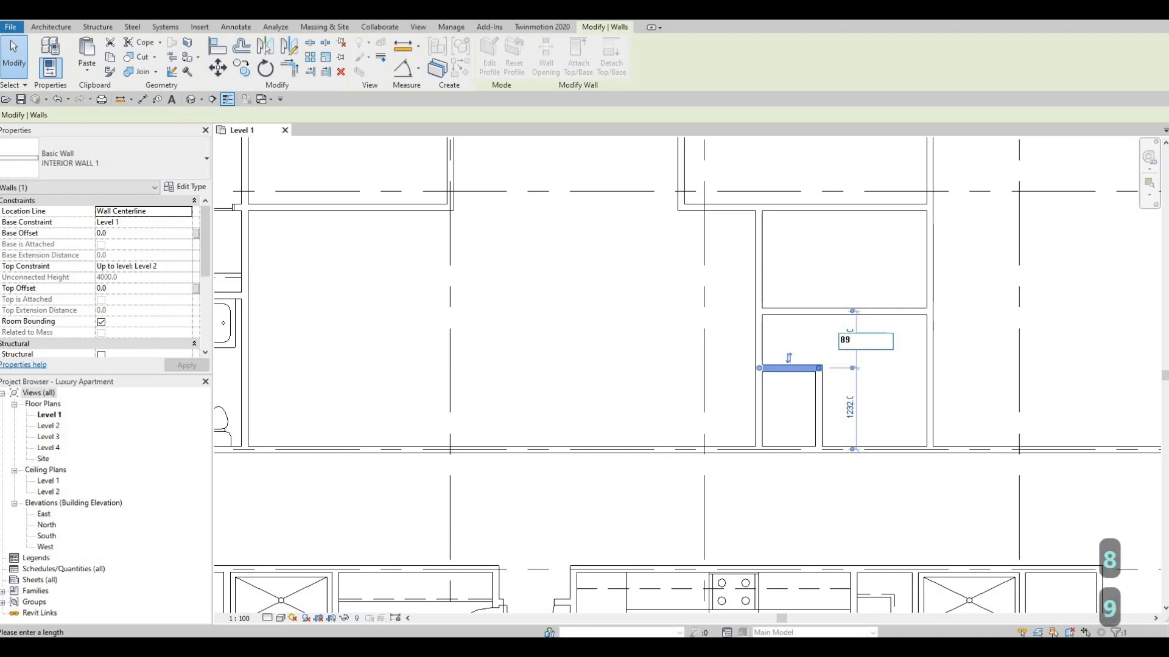
{"action": "type", "text": "5"}
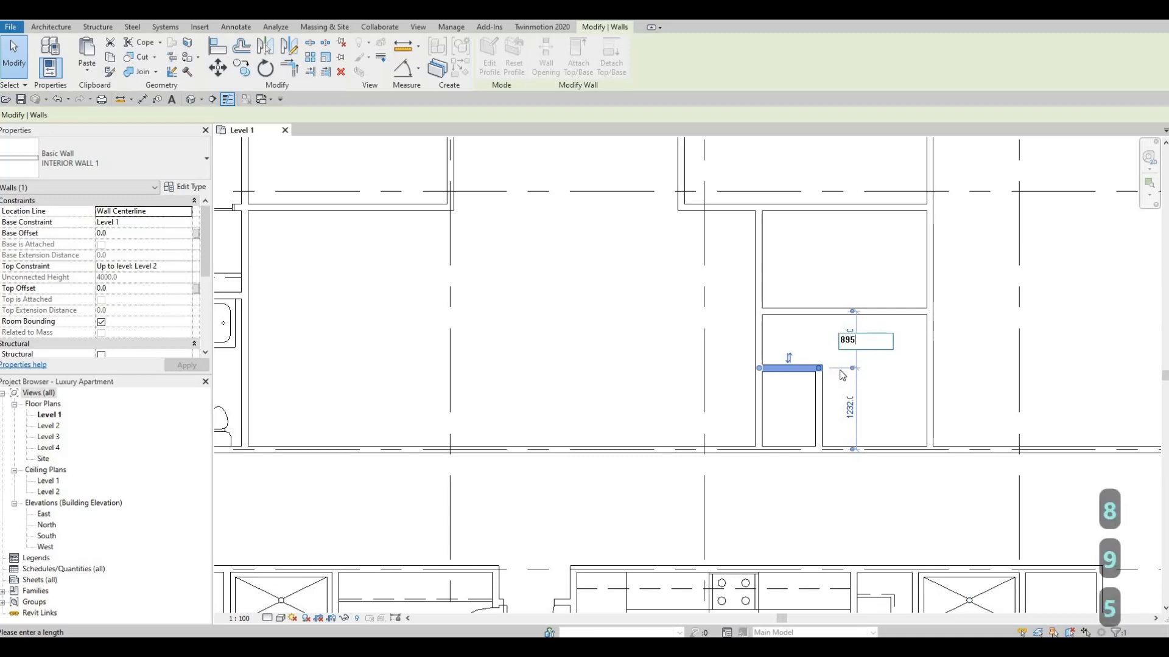
{"action": "key", "text": "Return"}
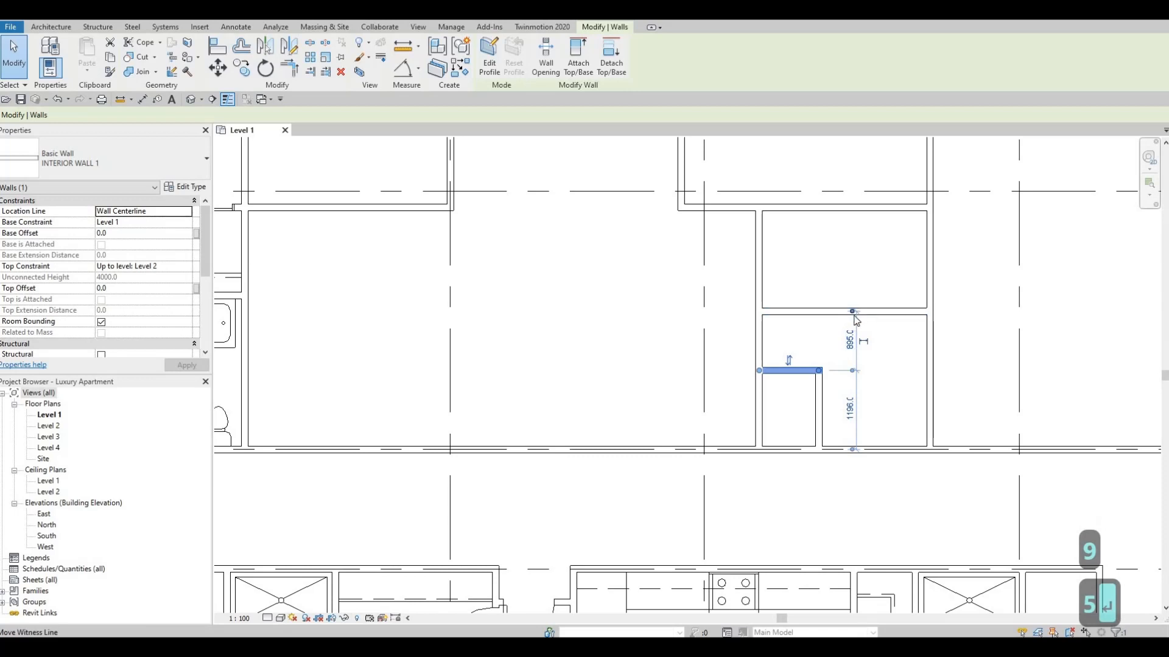
{"action": "key", "text": "Escape"}
{"action": "key", "text": "Escape"}
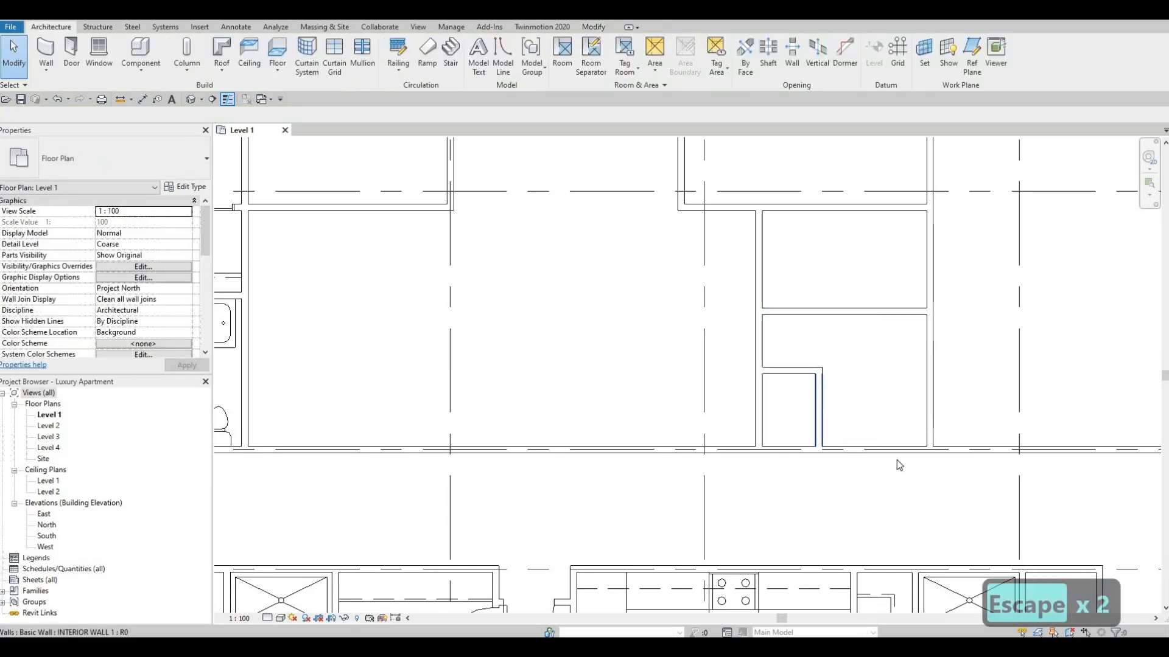
Step: Measure the corner space's vertical wall from the full-depth wall before grid 11 and set that distance to 1650 mm
{"action": "left_click", "coordinate": [819, 417]}
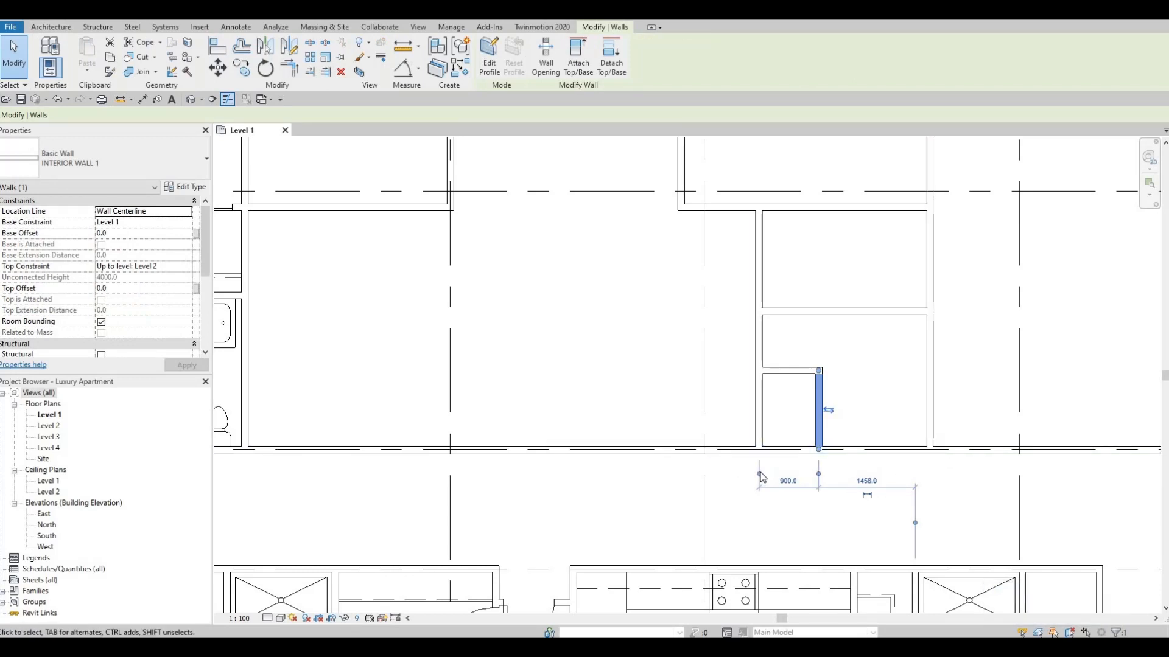
{"action": "left_click_drag", "start_coordinate": [759, 473], "coordinate": [929, 429]}
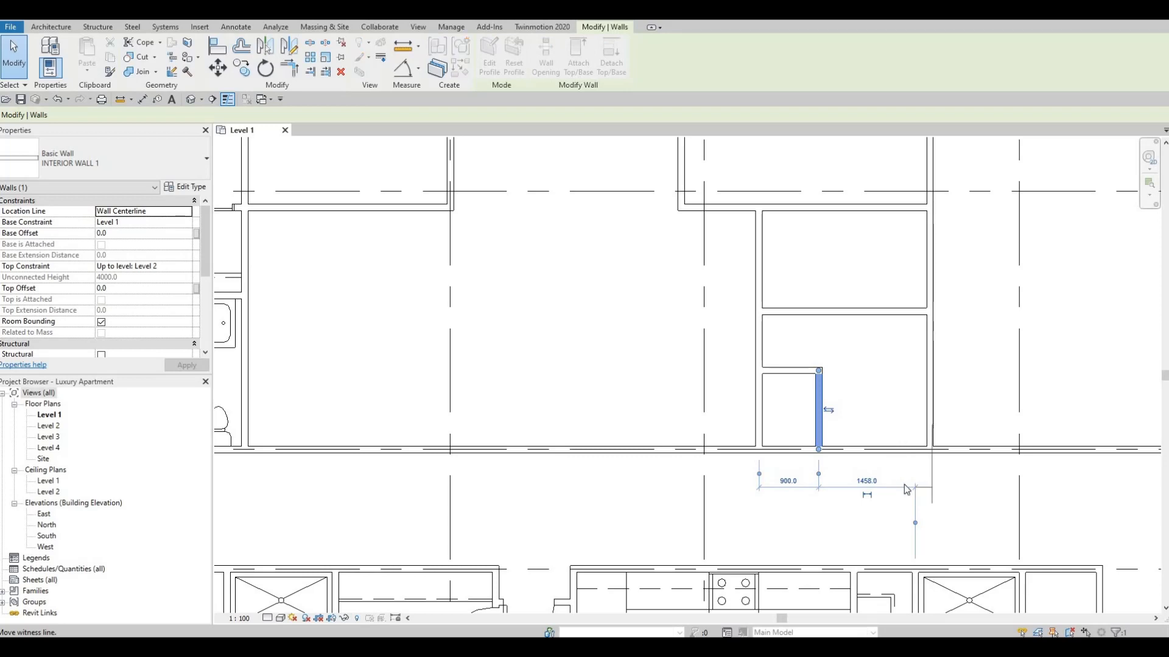
{"action": "left_click_drag", "start_coordinate": [914, 522], "coordinate": [930, 430]}
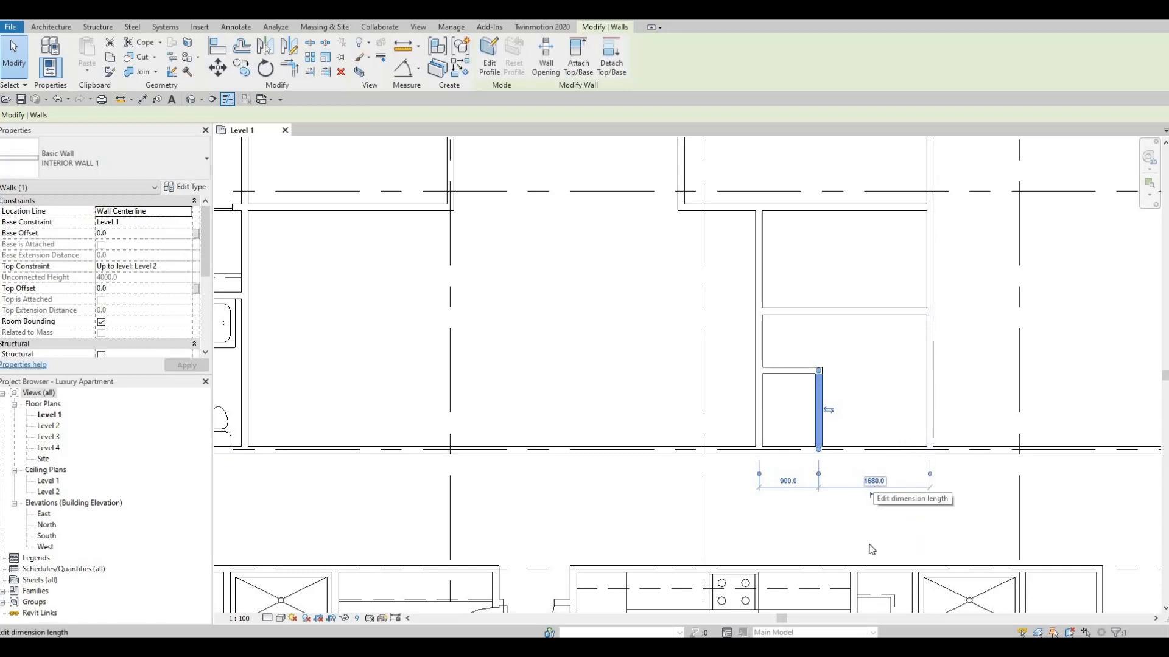
{"action": "left_click", "coordinate": [874, 480]}
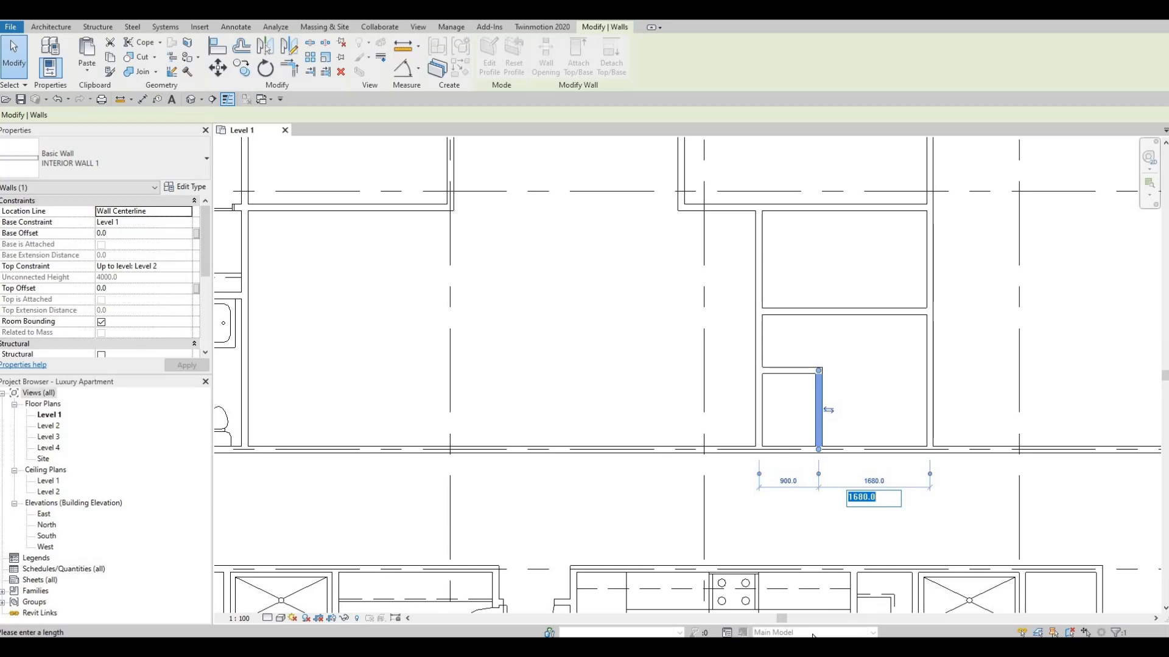
{"action": "type", "text": "16"}
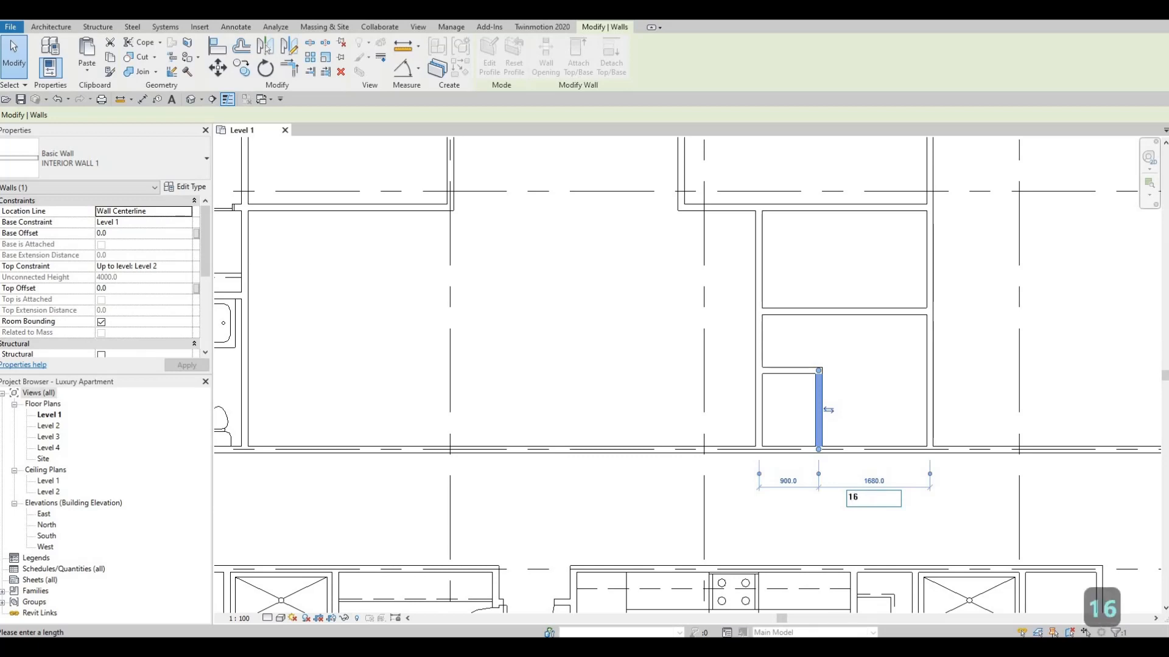
{"action": "type", "text": "50"}
{"action": "key", "text": "Return"}
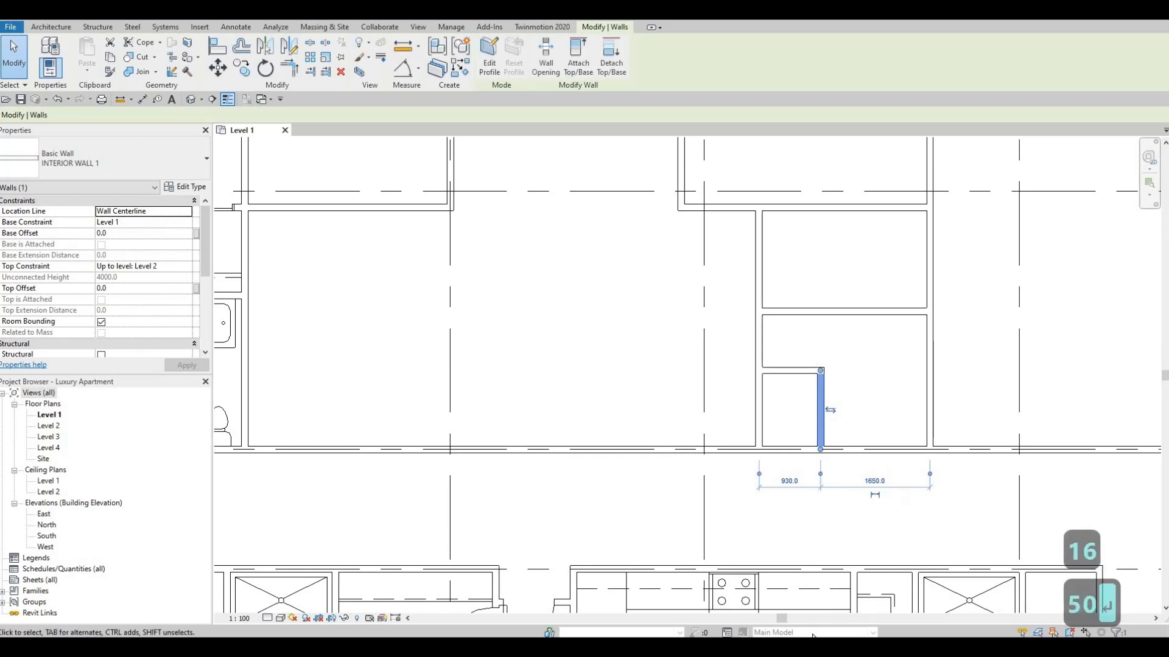
{"action": "key", "text": "Escape"}
{"action": "key", "text": "Escape"}
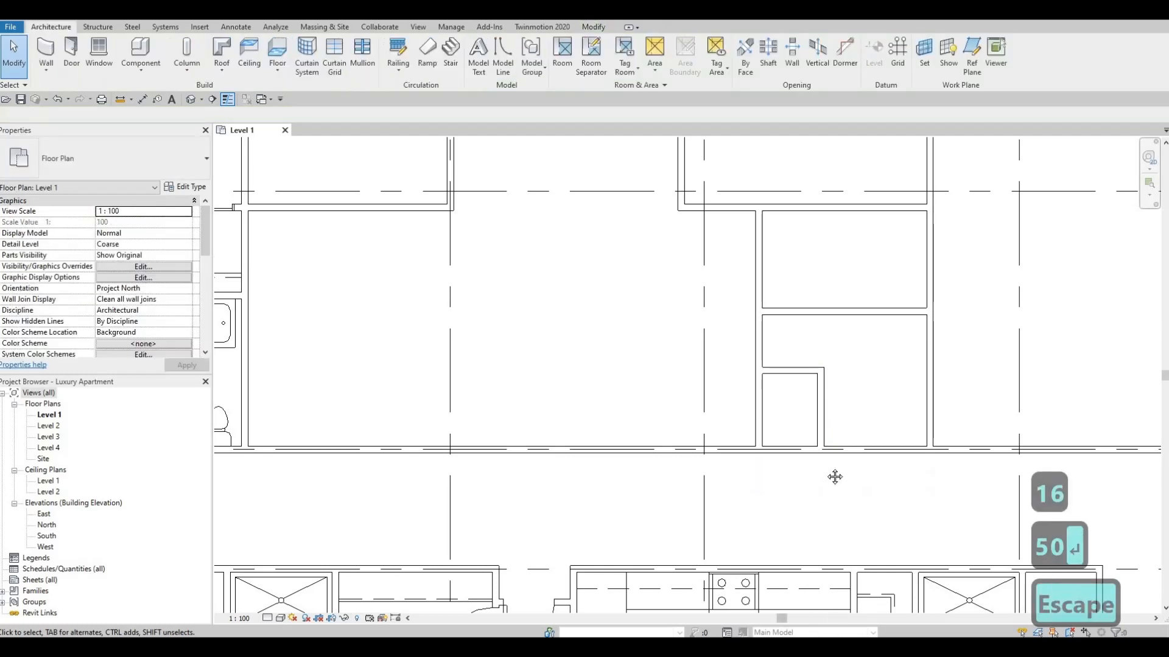
{"action": "middle_click_drag", "start_coordinate": [764, 470], "coordinate": [771, 474]}
{"action": "middle_click_drag", "start_coordinate": [884, 420], "coordinate": [881, 454]}
{"action": "scroll", "coordinate": [955, 413], "scroll_direction": "down", "scroll_amount": 1}
{"action": "scroll", "coordinate": [911, 414], "scroll_direction": "up", "scroll_amount": 1}
{"action": "middle_click_drag", "start_coordinate": [910, 415], "coordinate": [995, 409]}
{"action": "scroll", "coordinate": [995, 409], "scroll_direction": "down", "scroll_amount": 2}
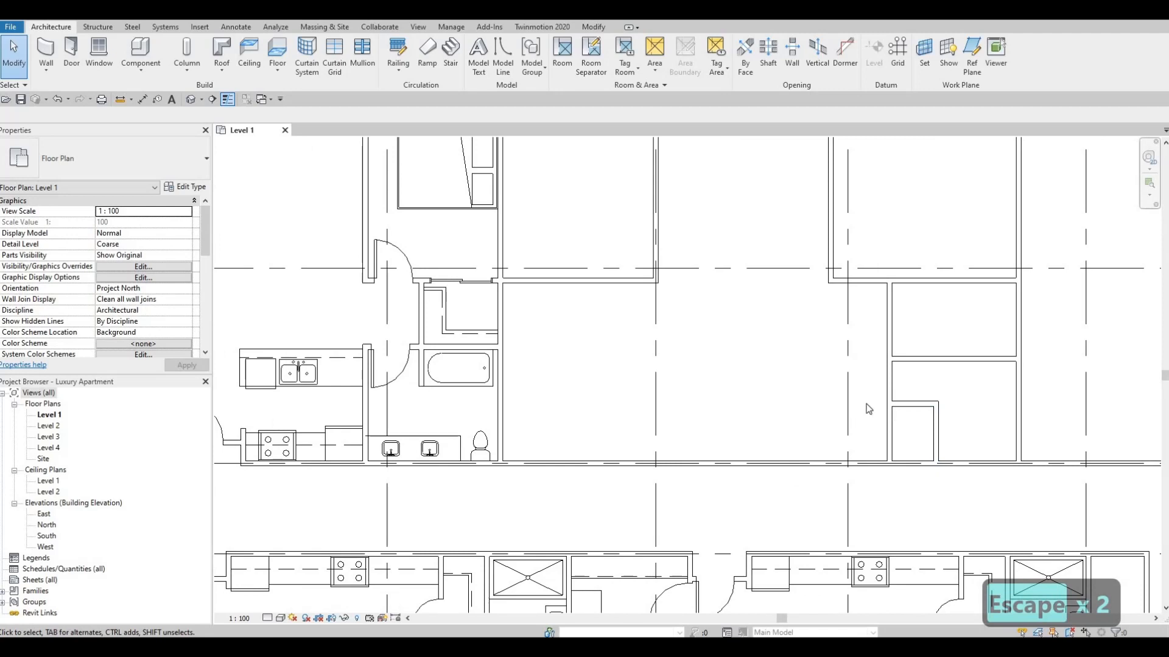
{"action": "middle_click_drag", "start_coordinate": [847, 417], "coordinate": [866, 404]}
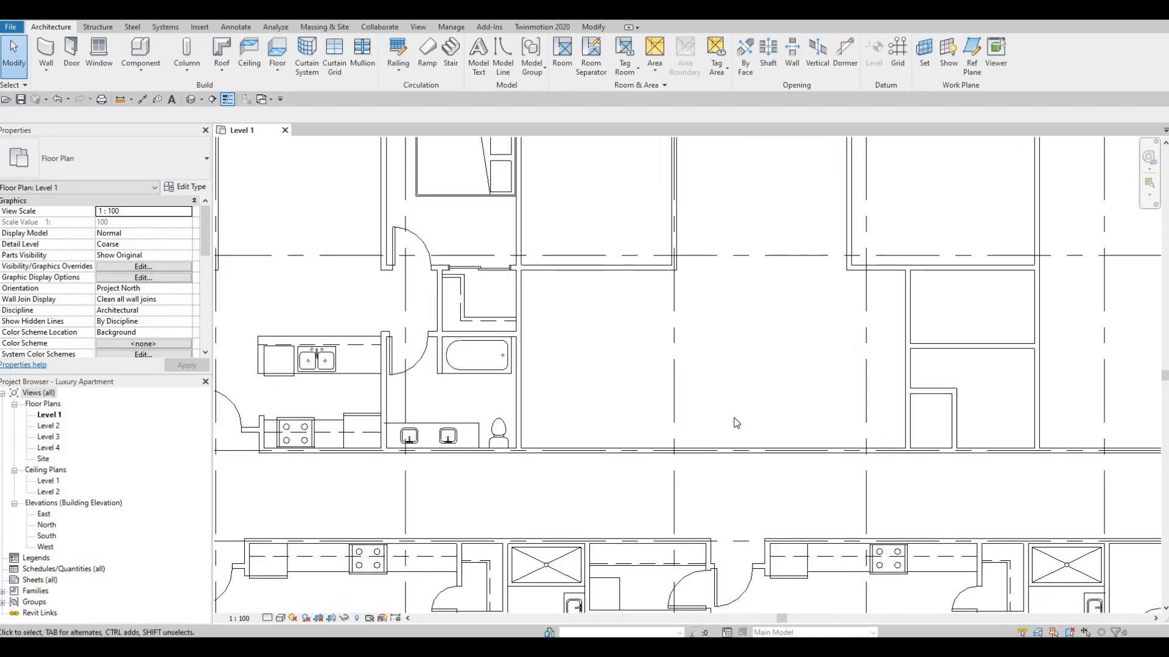
{"action": "key", "text": "F1"}
{"action": "left_click", "coordinate": [596, 267]}
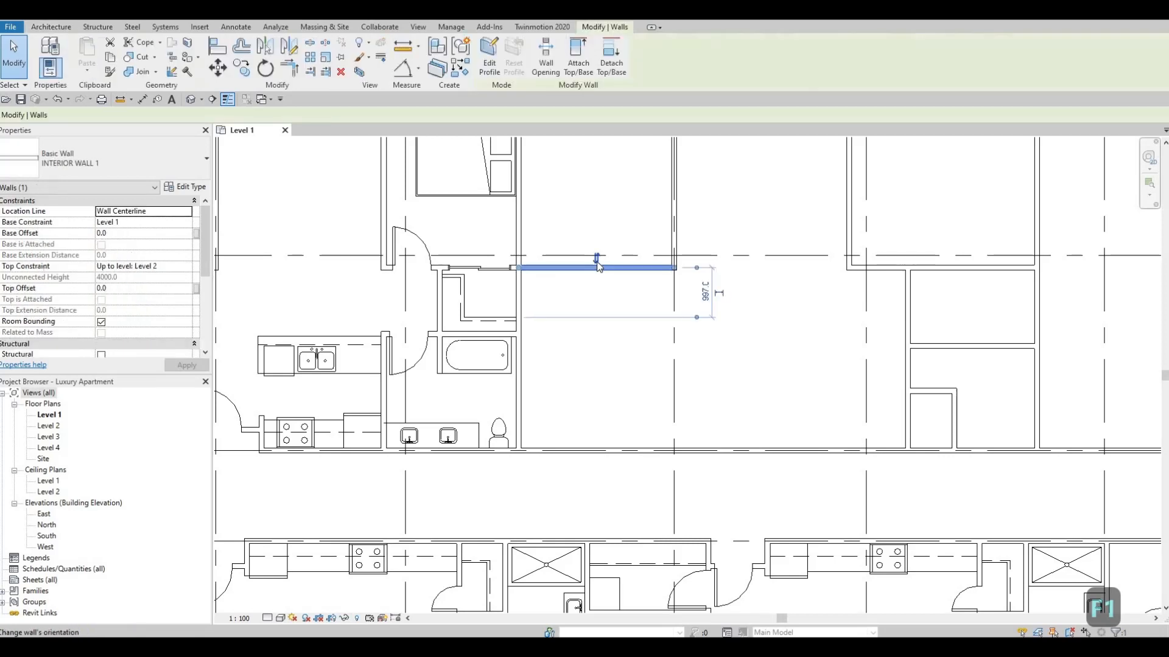
{"action": "key", "text": "c"}
{"action": "key", "text": "s"}
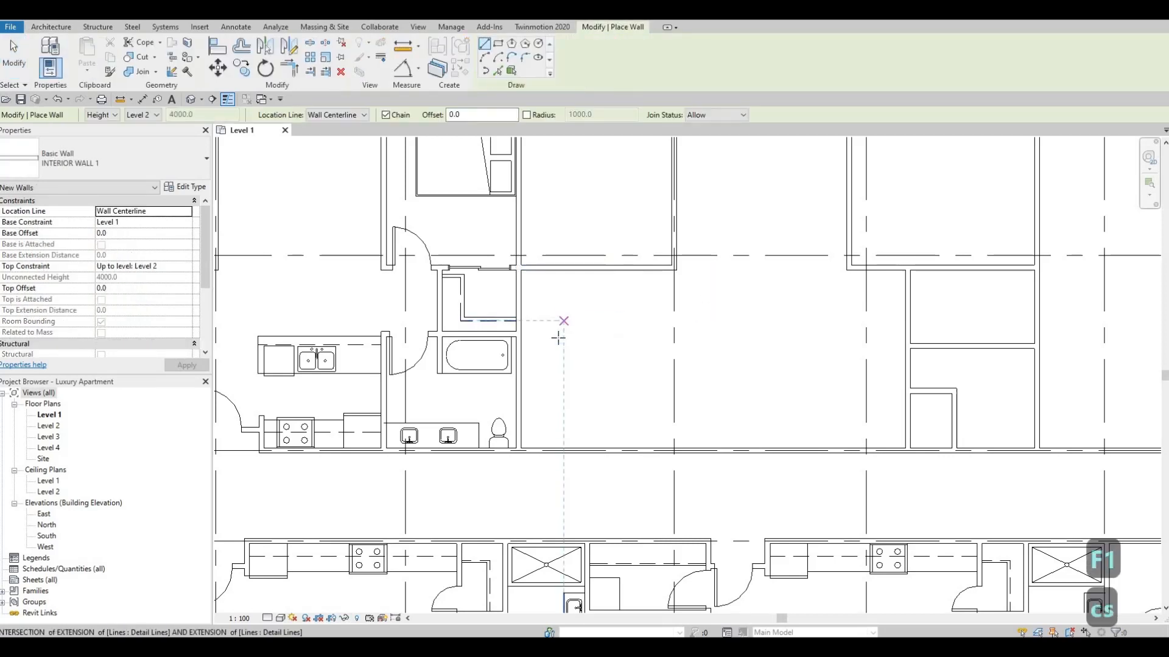
{"action": "left_click", "coordinate": [522, 373]}
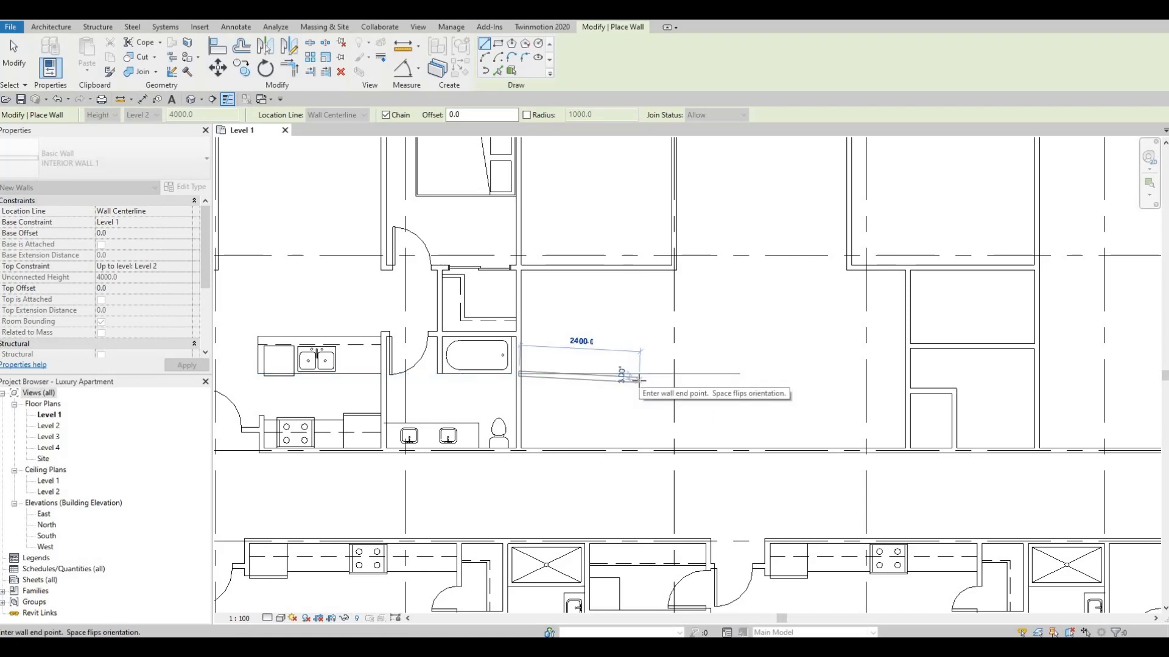
{"action": "left_click", "coordinate": [638, 380]}
{"action": "key", "text": "Escape"}
{"action": "key", "text": "Escape"}
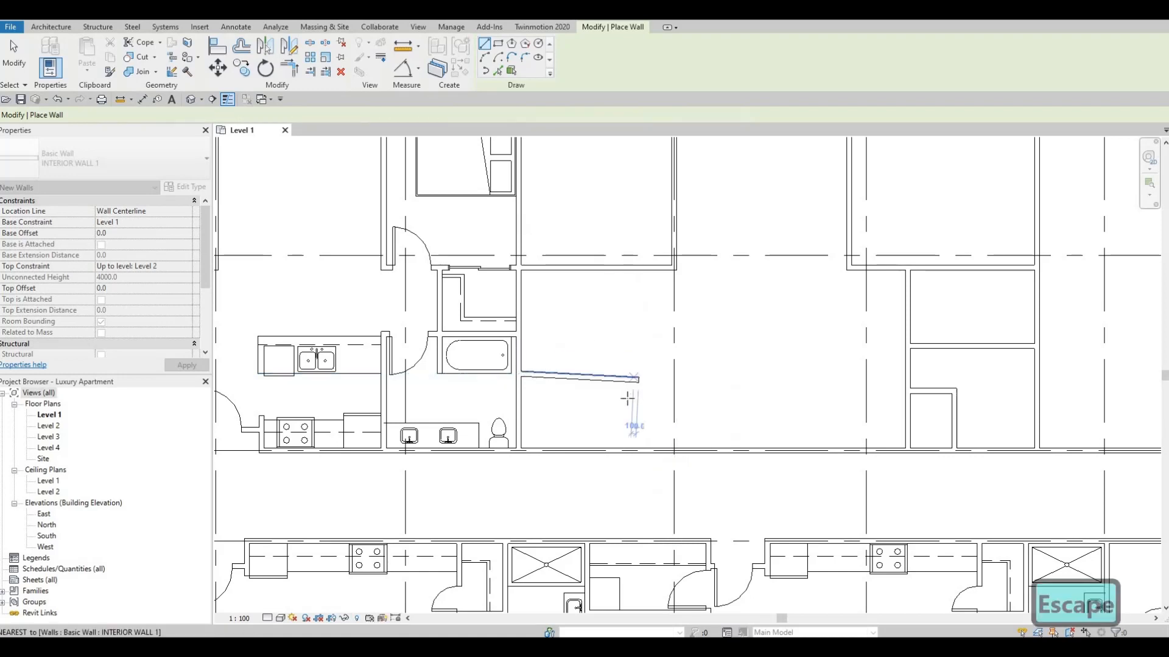
{"action": "left_click", "coordinate": [551, 369]}
{"action": "key", "text": "Delete"}
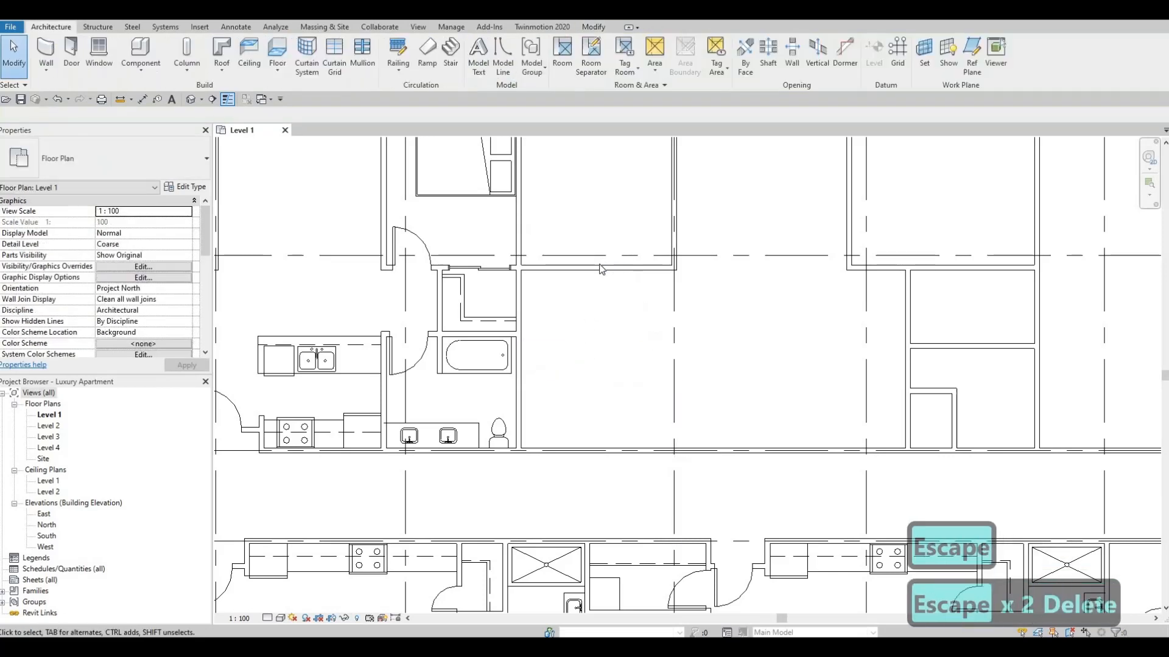
Step: Draw a horizontal interior wall about 2100 mm long from the full-depth wall beside the furnished bathroom, about 1200 mm above the corridor wall
{"action": "left_click", "coordinate": [598, 268]}
{"action": "key", "text": "c"}
{"action": "key", "text": "s"}
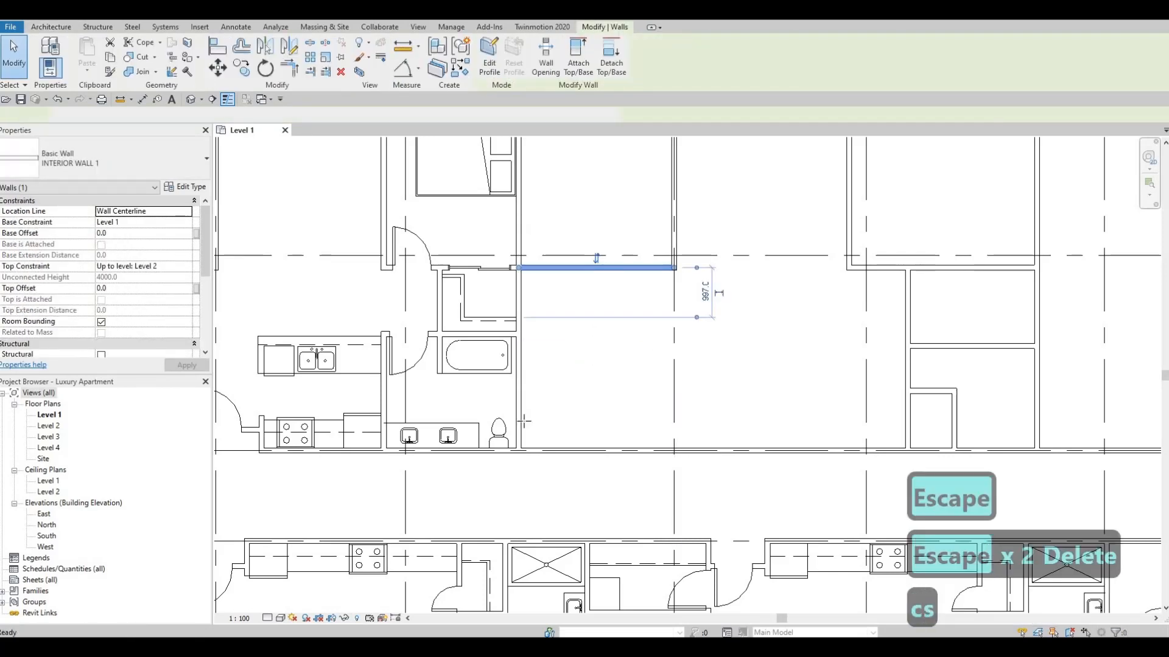
{"action": "left_click", "coordinate": [519, 390]}
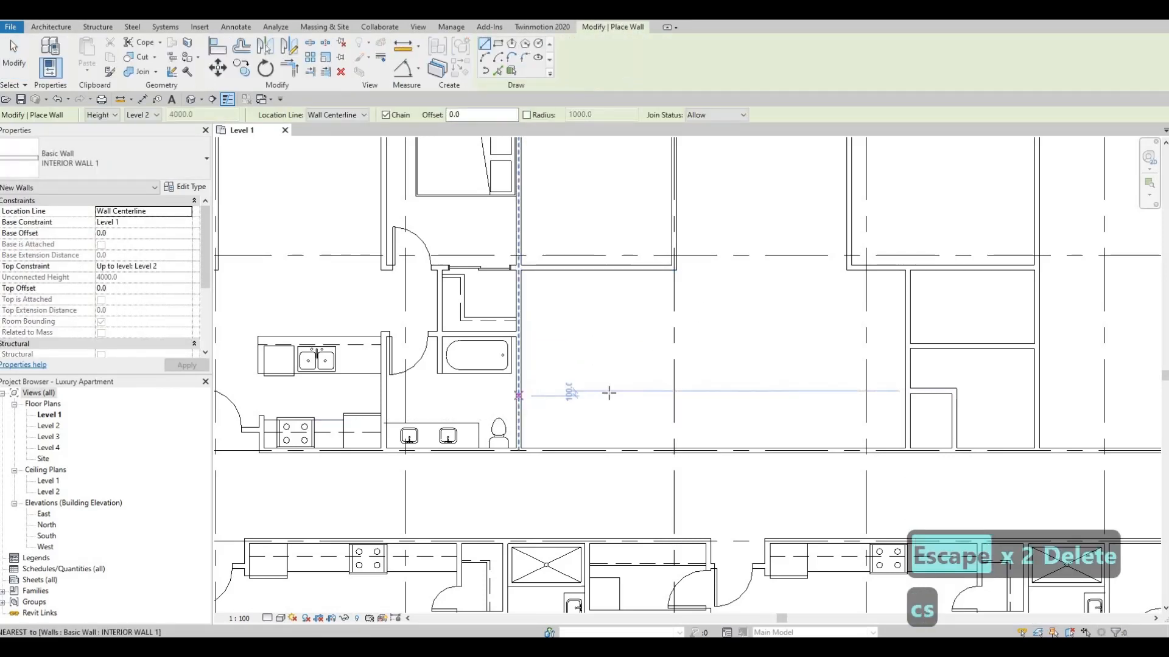
{"action": "left_click", "coordinate": [623, 391]}
{"action": "key", "text": "Escape"}
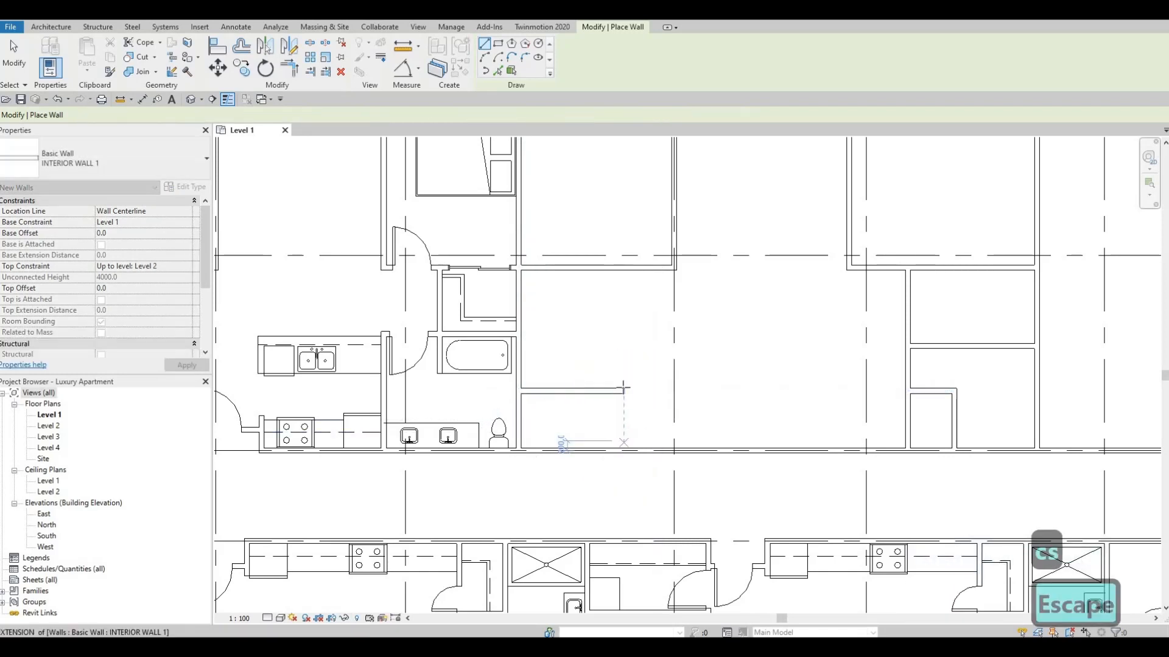
Step: Draw a vertical interior wall about 1950 mm long up from the corridor wall, passing the free end of the new horizontal wall
{"action": "left_click", "coordinate": [624, 446]}
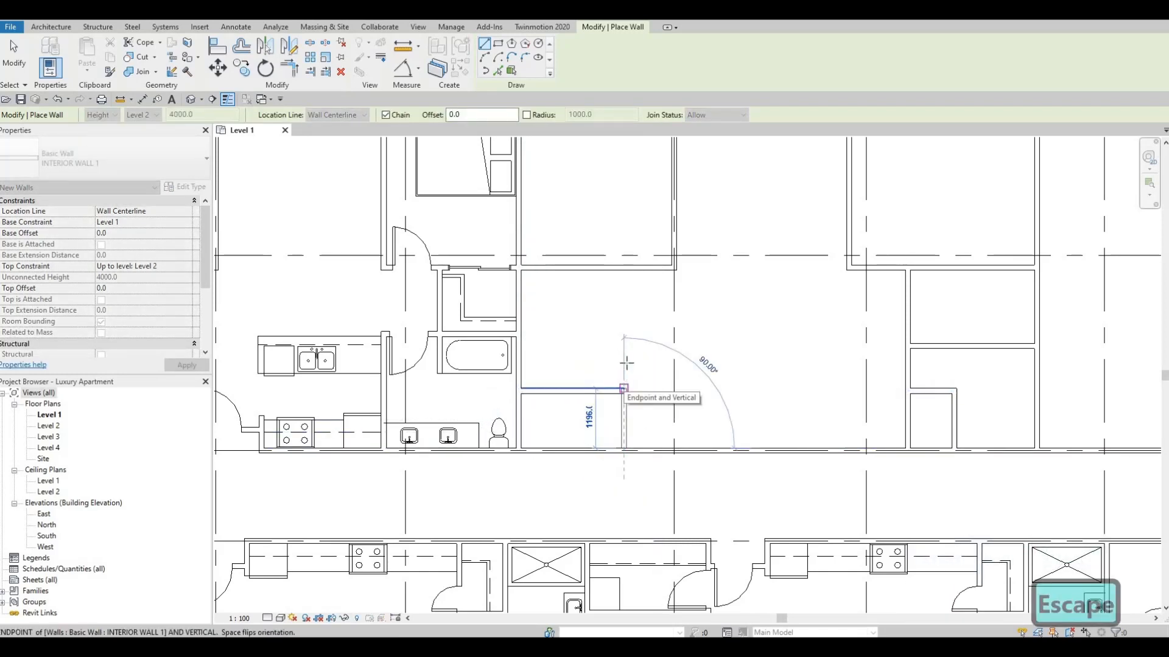
{"action": "left_click", "coordinate": [624, 357]}
{"action": "key", "text": "Escape"}
{"action": "key", "text": "Escape"}
{"action": "key", "text": "Escape"}
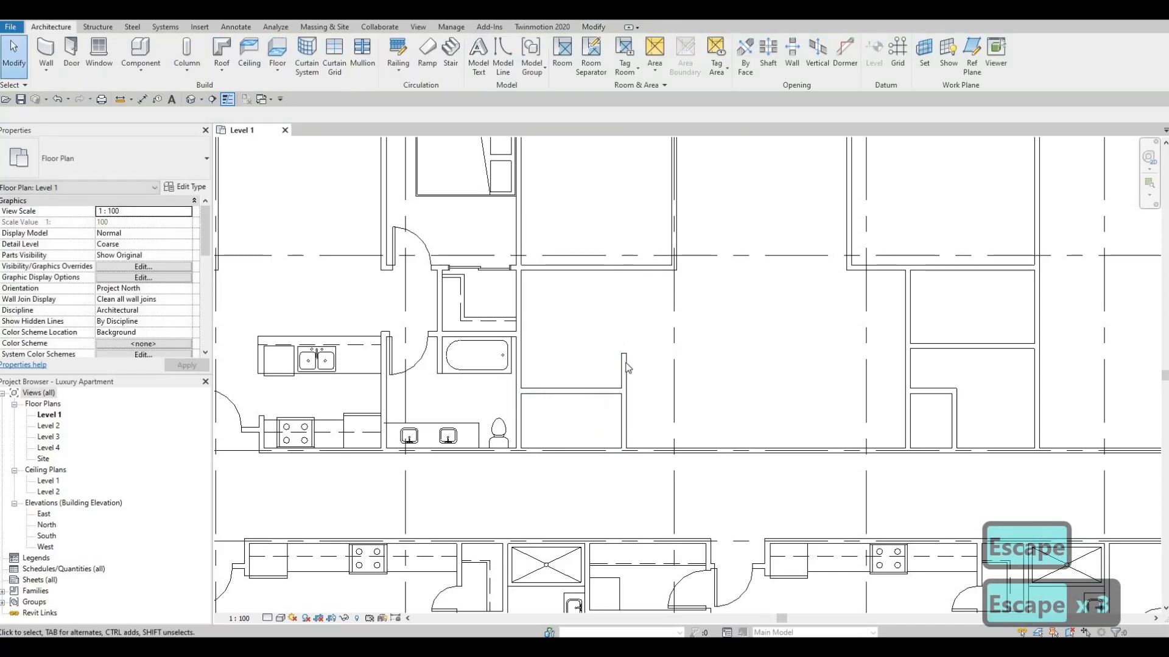
Step: From the new vertical wall's upper end, draw a wall about 800 mm back toward the bathroom and about 1710 mm up to the upper room's wall
{"action": "middle_click_drag", "start_coordinate": [626, 363], "coordinate": [641, 456]}
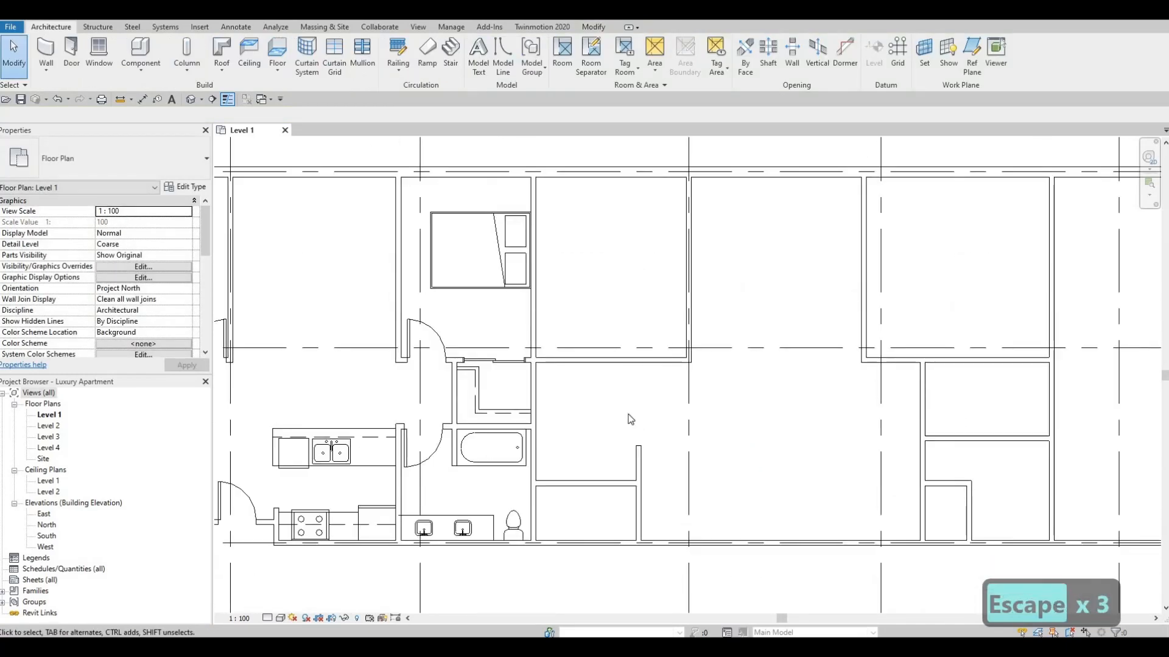
{"action": "left_click", "coordinate": [639, 454]}
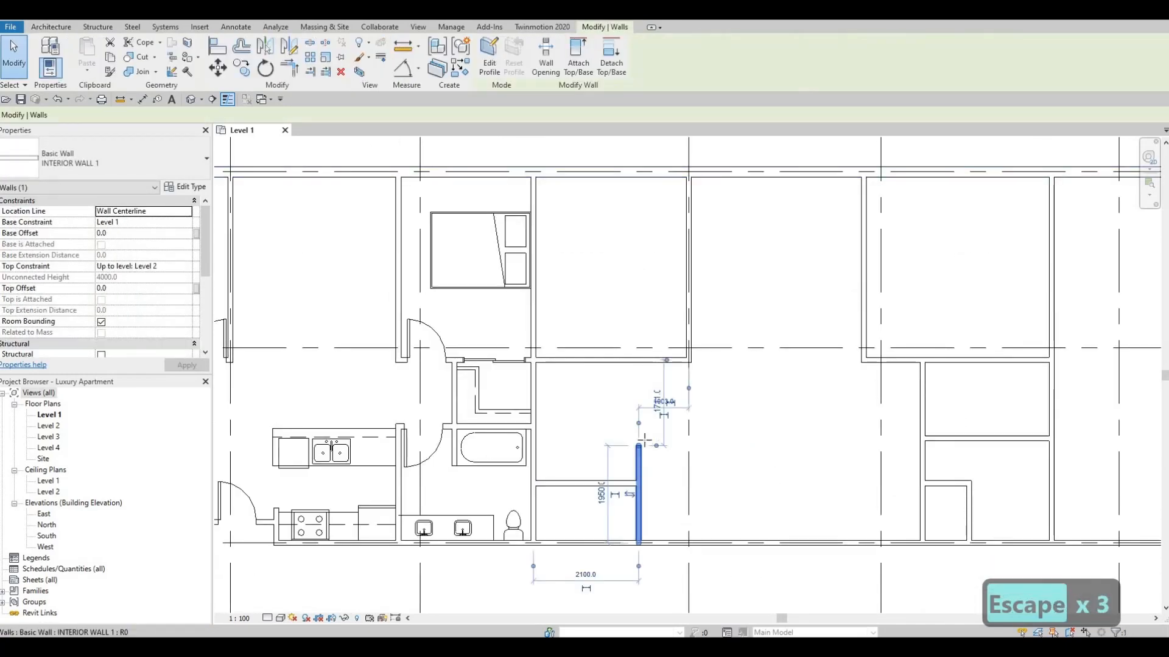
{"action": "key", "text": "c"}
{"action": "key", "text": "s"}
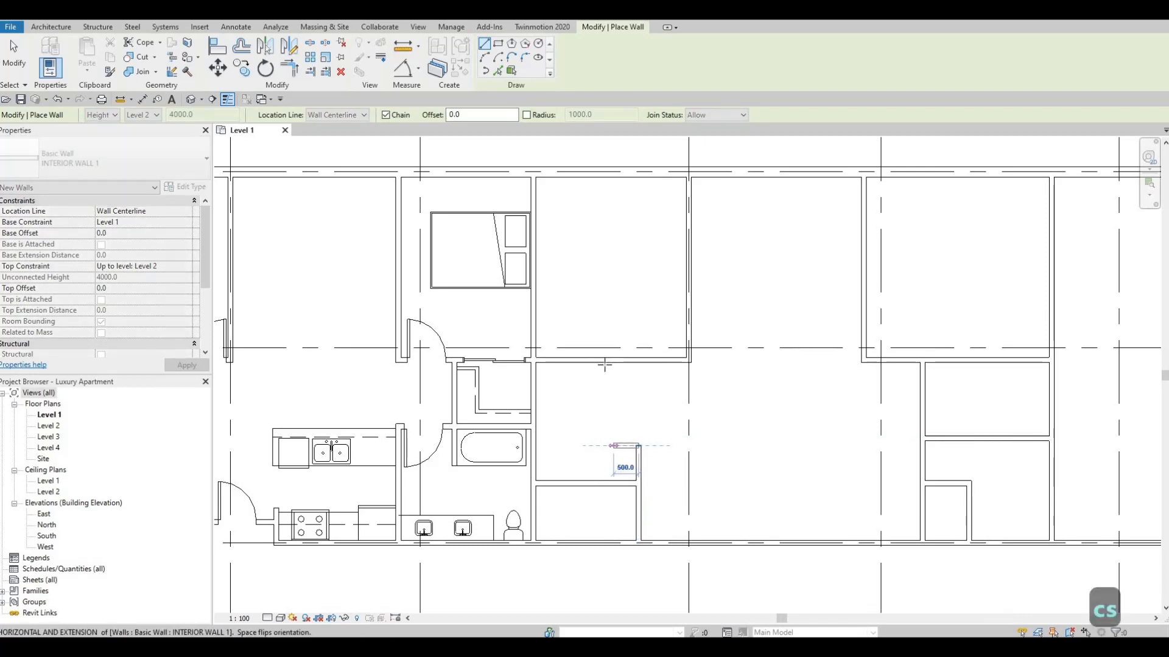
{"action": "left_click", "coordinate": [598, 445]}
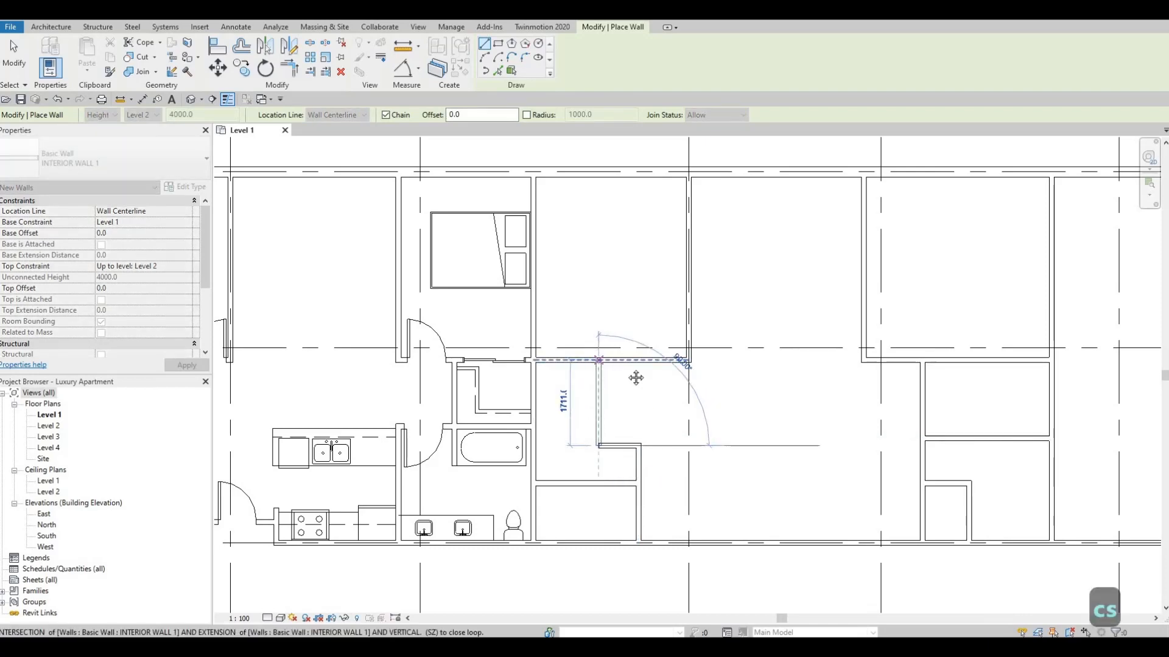
{"action": "left_click", "coordinate": [599, 360]}
{"action": "key", "text": "Escape"}
{"action": "key", "text": "Escape"}
{"action": "key", "text": "Escape"}
{"action": "middle_click_drag", "start_coordinate": [607, 445], "coordinate": [665, 340]}
{"action": "scroll", "coordinate": [665, 339], "scroll_direction": "up", "scroll_amount": 2}
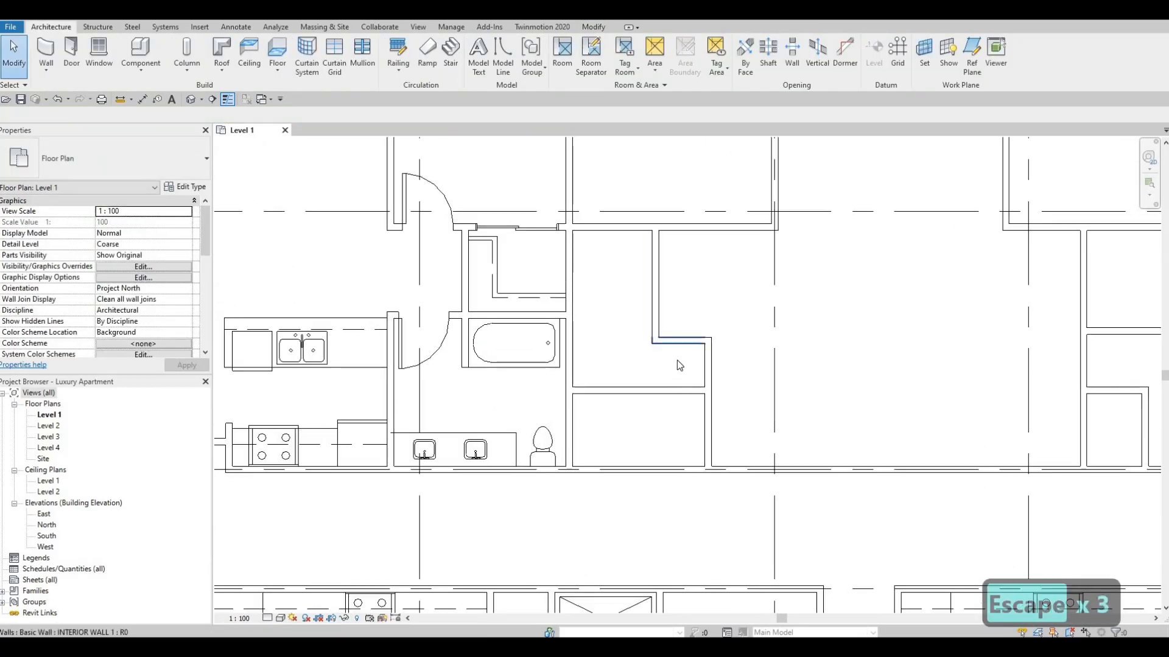
Step: Measure the lower vertical wall from the full-depth wall beside the furnished bathroom and set that distance to 2300 mm
{"action": "middle_click_drag", "start_coordinate": [680, 396], "coordinate": [673, 369]}
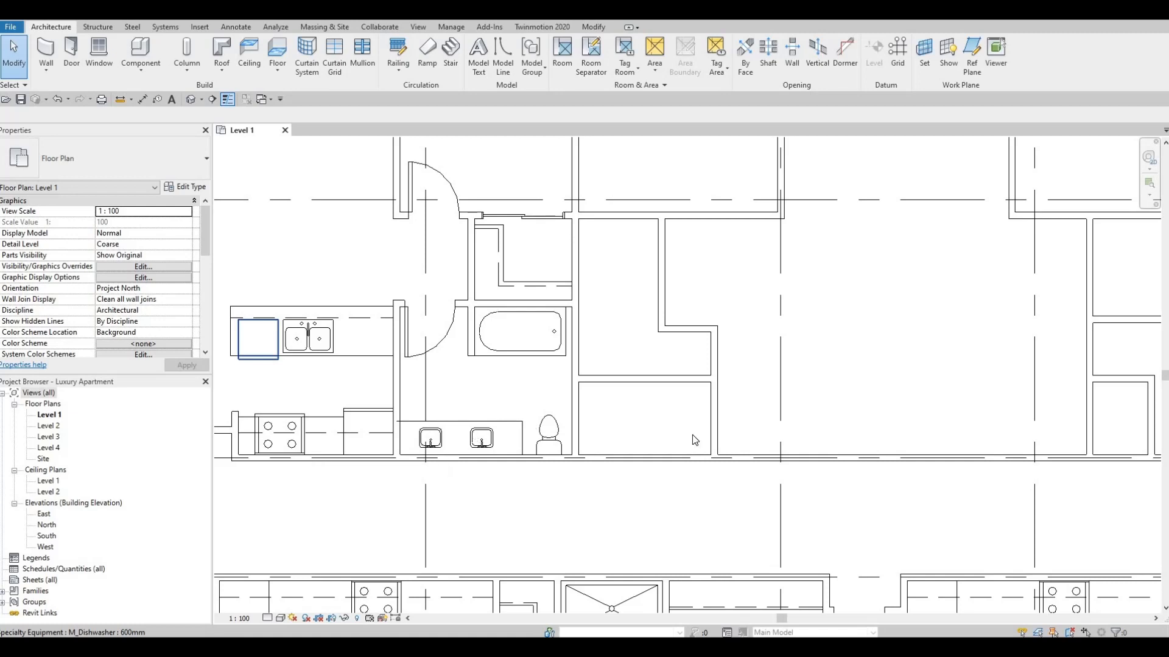
{"action": "left_click", "coordinate": [720, 433]}
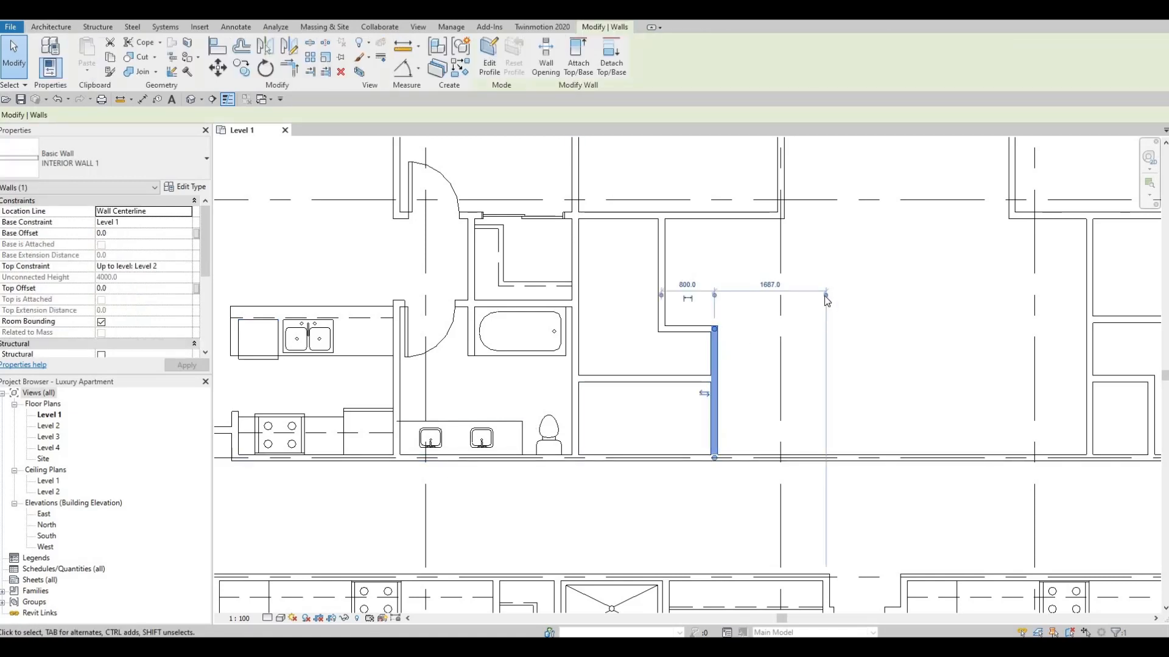
{"action": "left_click_drag", "start_coordinate": [825, 296], "coordinate": [604, 402]}
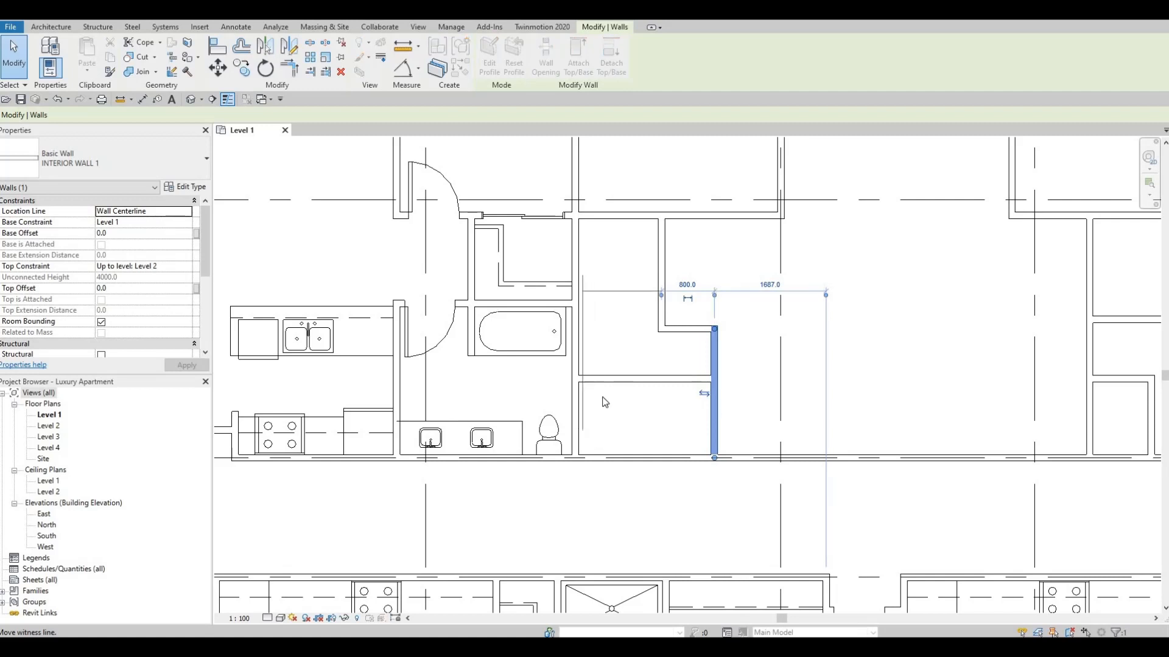
{"action": "left_click_drag", "start_coordinate": [687, 295], "coordinate": [674, 298]}
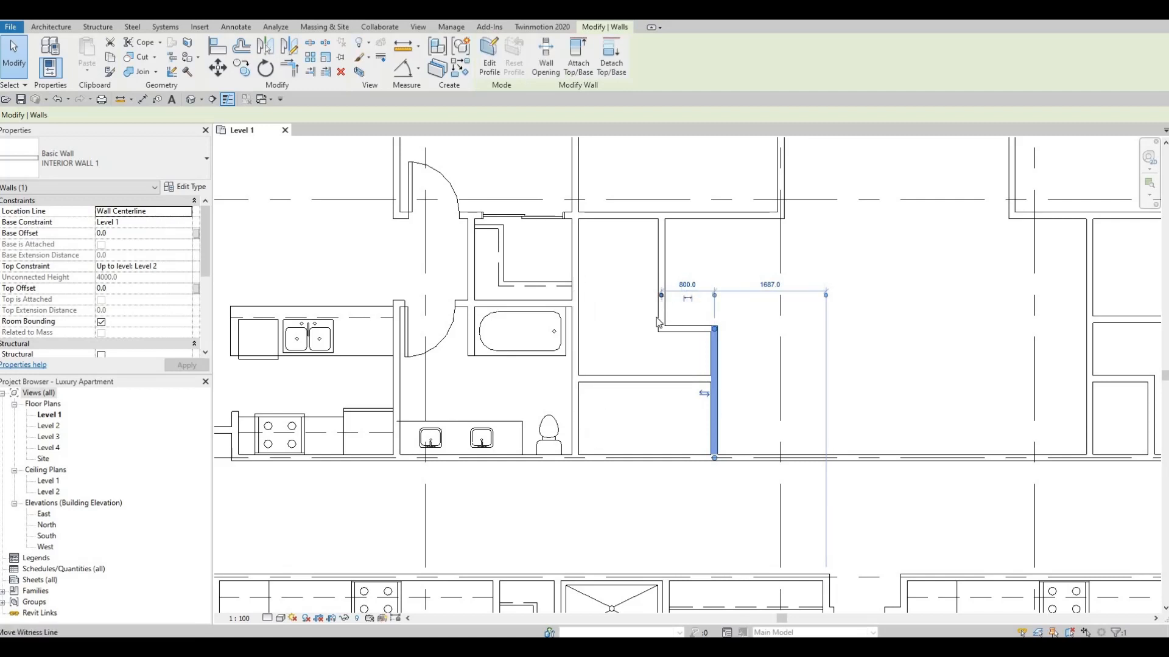
{"action": "left_click_drag", "start_coordinate": [583, 415], "coordinate": [577, 417]}
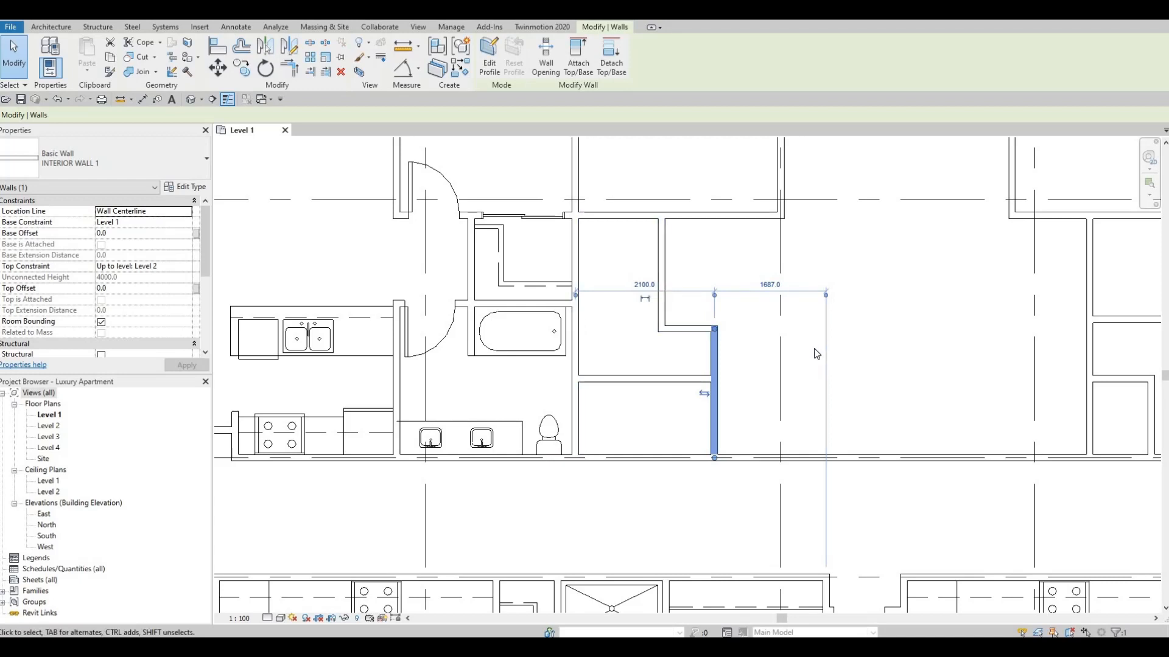
{"action": "left_click", "coordinate": [644, 284]}
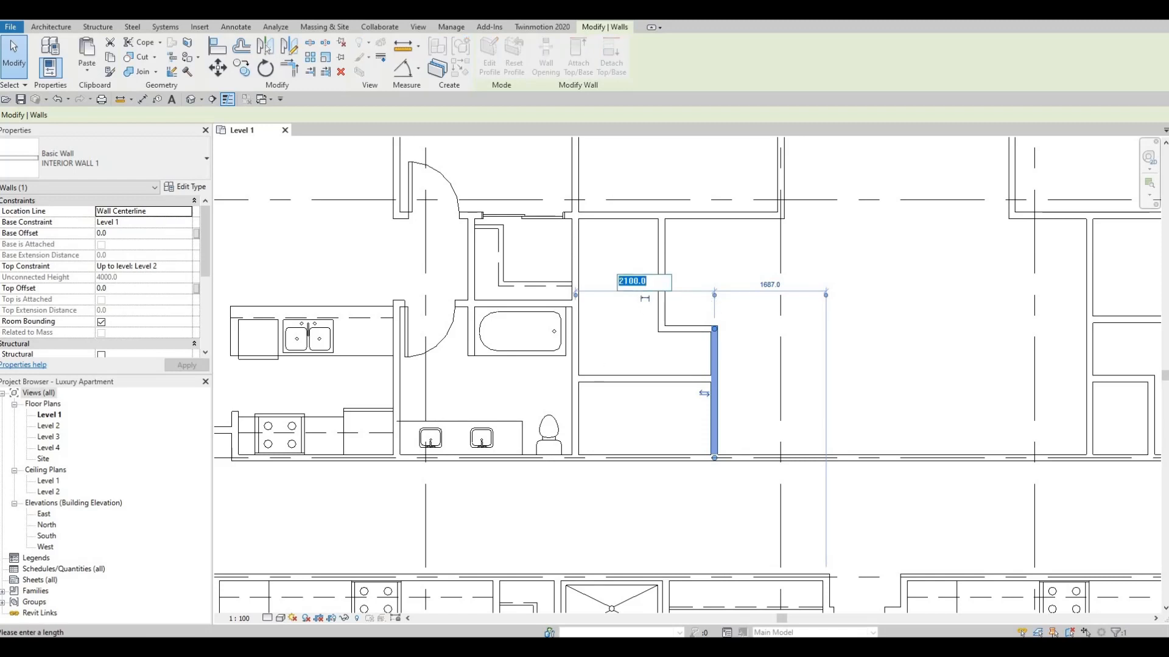
{"action": "type", "text": "2300"}
{"action": "key", "text": "Return"}
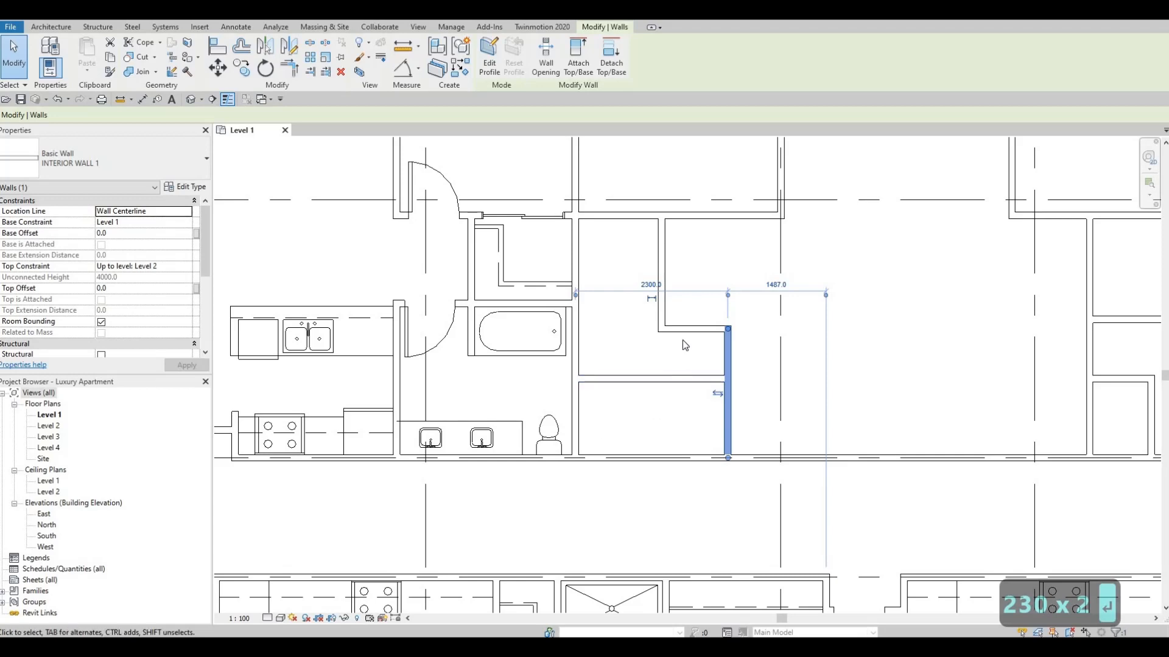
{"action": "key", "text": "Escape"}
{"action": "key", "text": "Escape"}
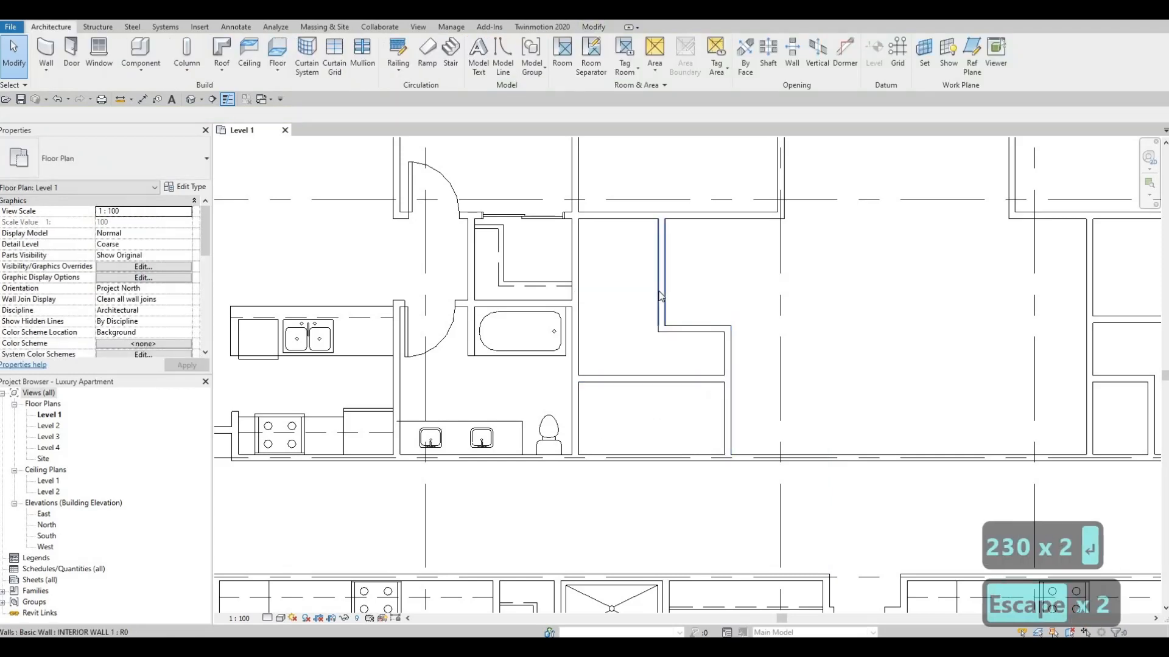
Step: Measure the upper vertical wall's offset from grid 9 and set that distance to 1155 mm
{"action": "middle_click_drag", "start_coordinate": [654, 321], "coordinate": [620, 369]}
{"action": "key", "text": "F1"}
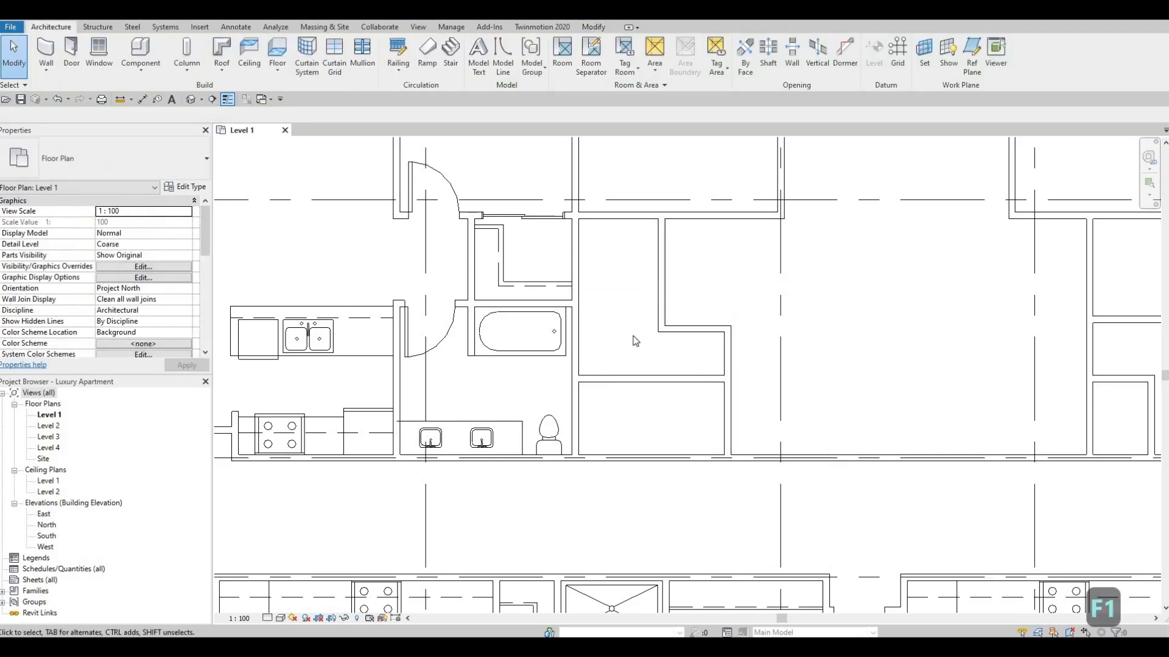
{"action": "left_click", "coordinate": [634, 341]}
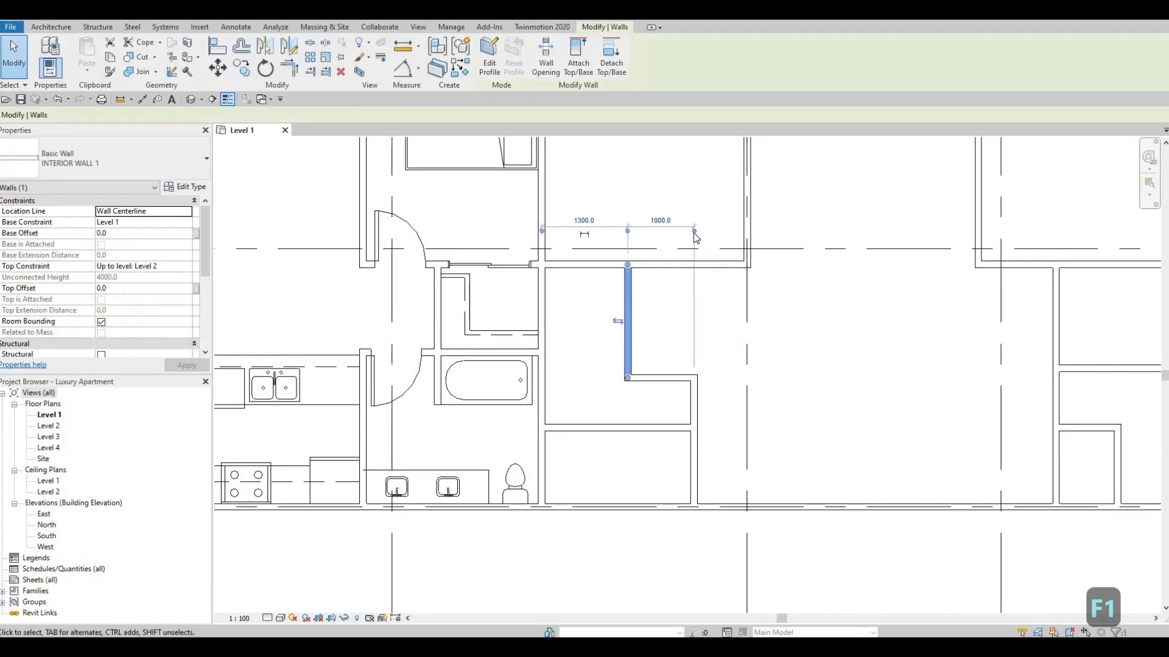
{"action": "left_click_drag", "start_coordinate": [693, 231], "coordinate": [748, 305]}
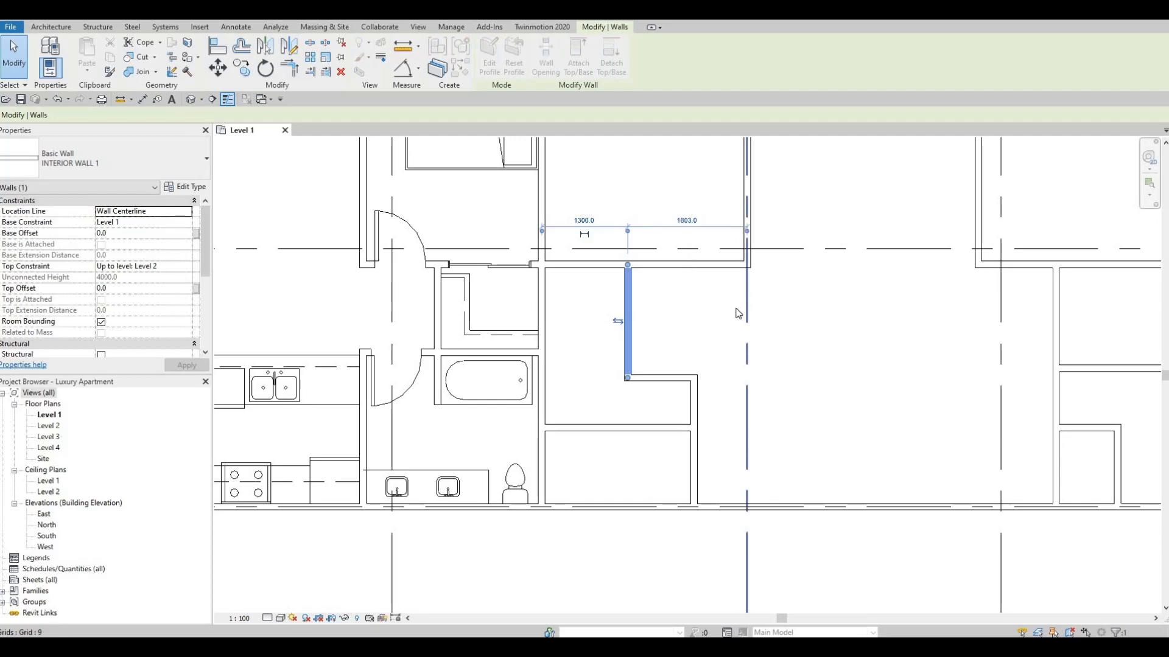
{"action": "scroll", "coordinate": [728, 425], "scroll_direction": "down", "scroll_amount": 4}
{"action": "scroll", "coordinate": [728, 425], "scroll_direction": "down", "scroll_amount": 6}
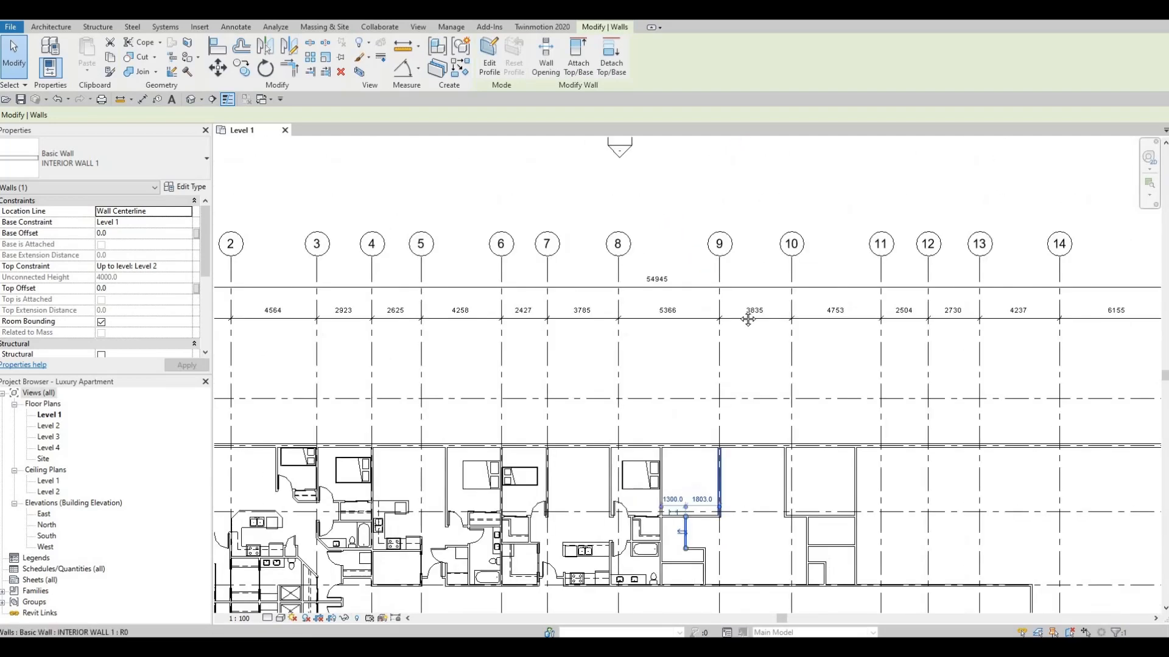
{"action": "scroll", "coordinate": [741, 308], "scroll_direction": "up", "scroll_amount": 7}
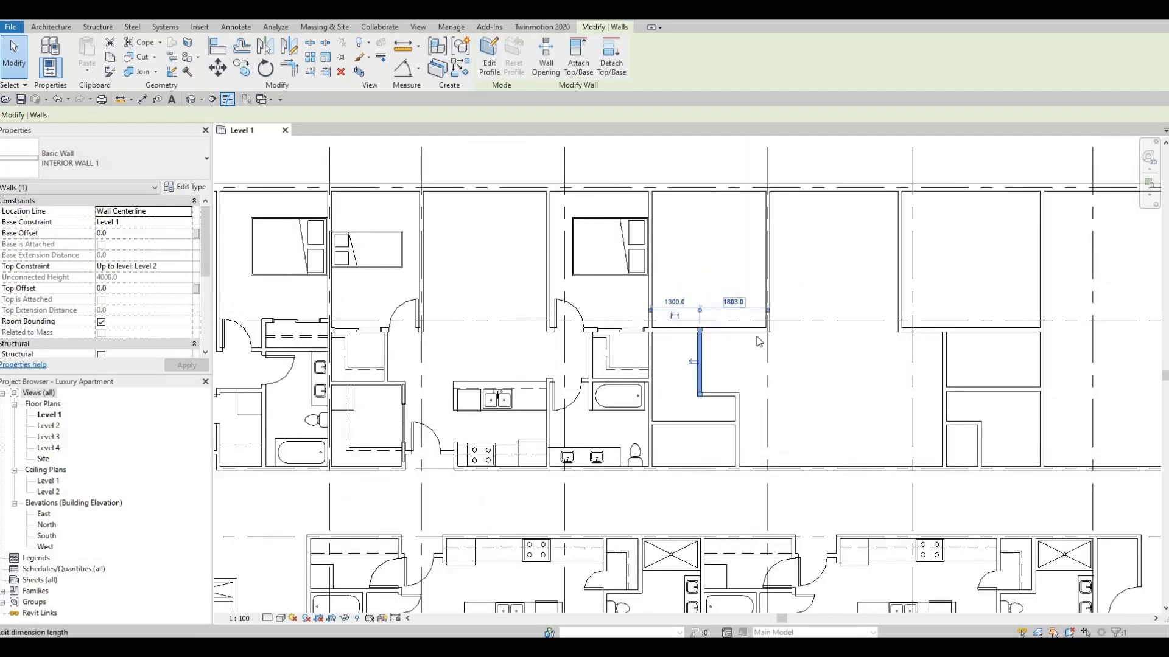
{"action": "left_click", "coordinate": [733, 303]}
{"action": "scroll", "coordinate": [756, 339], "scroll_direction": "up", "scroll_amount": 2}
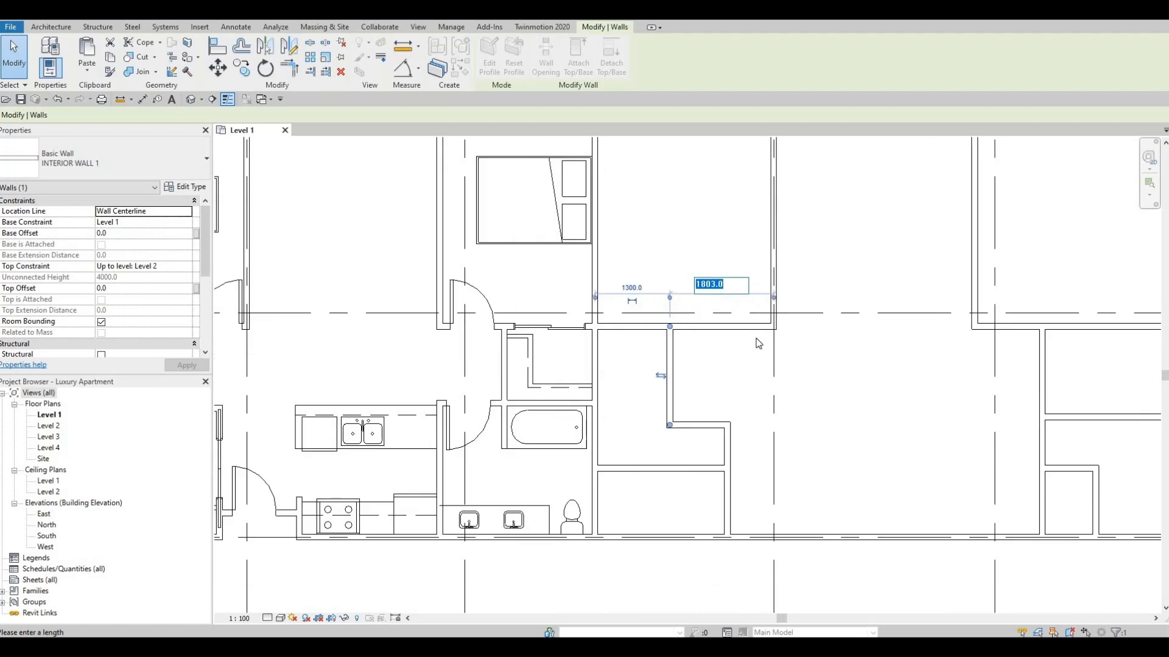
{"action": "type", "text": "11"}
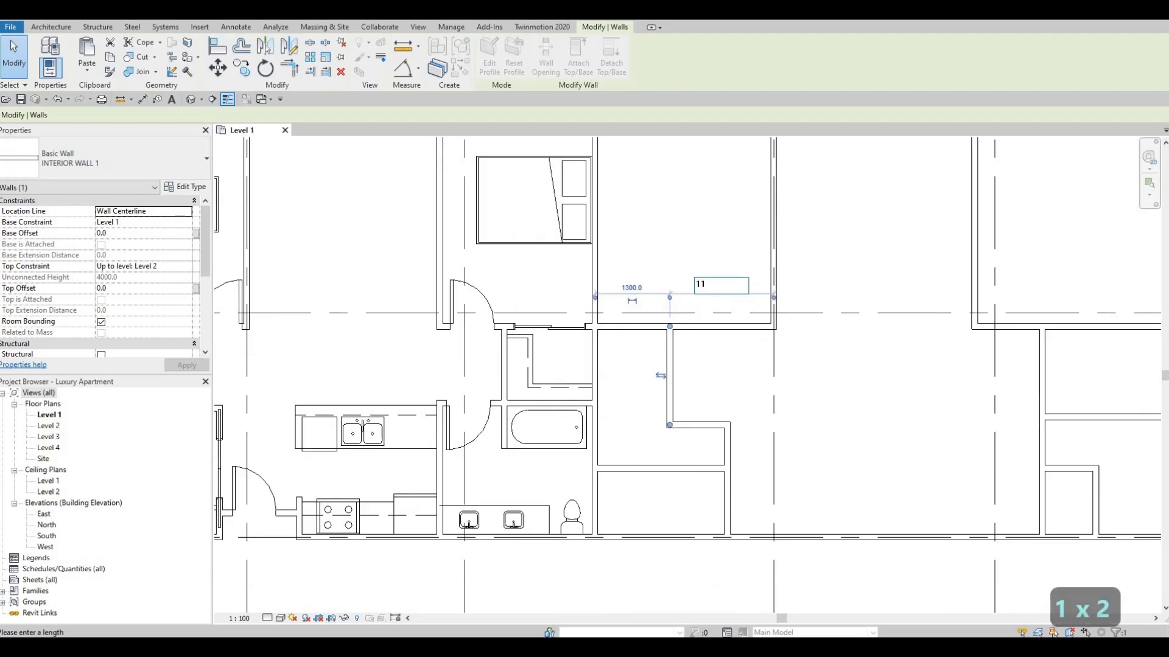
{"action": "type", "text": "55"}
{"action": "key", "text": "Return"}
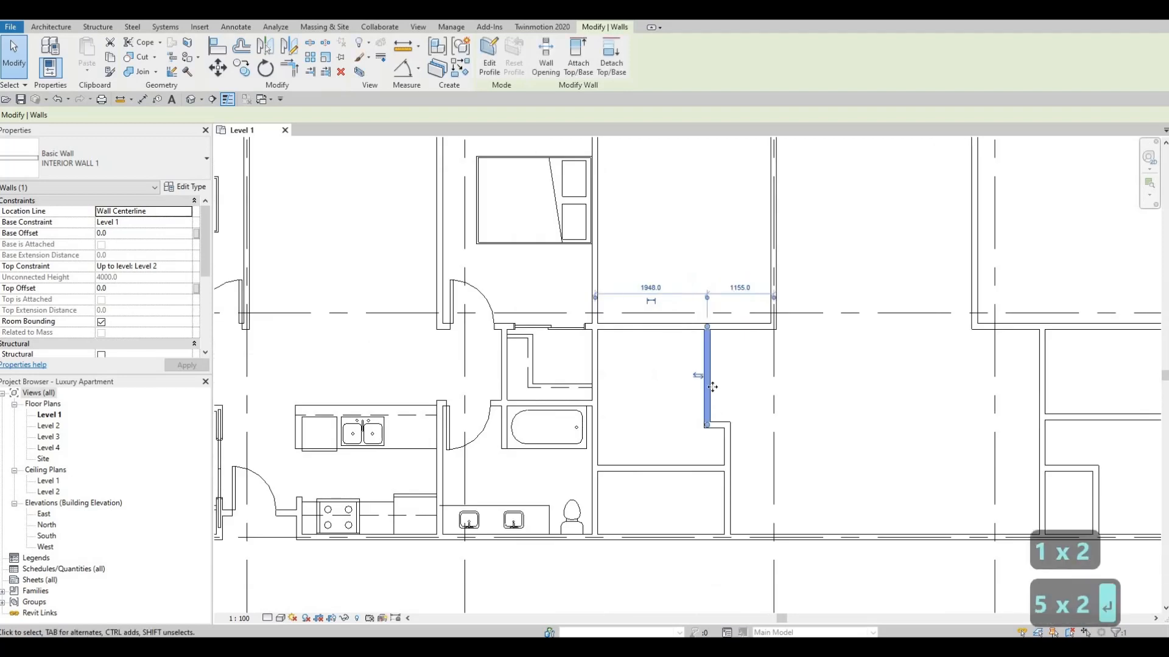
Step: Extend the short horizontal jog wall past the upper vertical wall toward the bathroom, to about 700 mm long
{"action": "scroll", "coordinate": [712, 387], "scroll_direction": "up", "scroll_amount": 2}
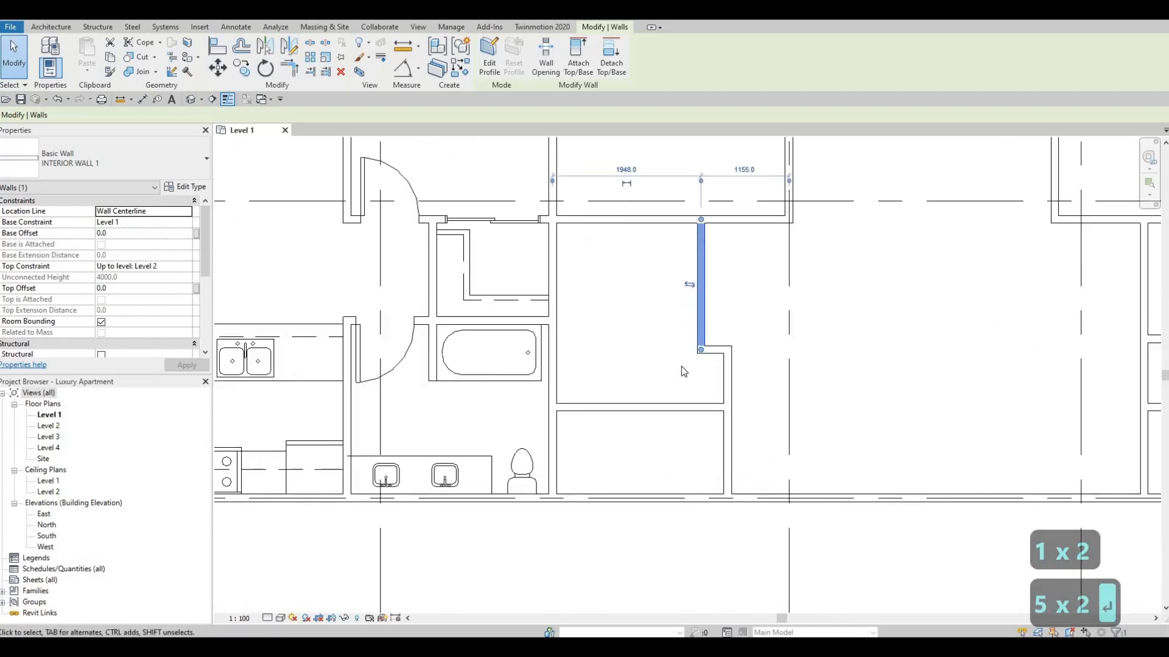
{"action": "scroll", "coordinate": [681, 368], "scroll_direction": "up", "scroll_amount": 1}
{"action": "mouse_move", "coordinate": [678, 377]}
{"action": "middle_mouse_down"}
{"action": "mouse_move", "coordinate": [672, 386]}
{"action": "mouse_move", "coordinate": [695, 371]}
{"action": "middle_mouse_up"}
{"action": "key", "text": "Escape"}
{"action": "key", "text": "Escape"}
{"action": "left_click", "coordinate": [706, 346]}
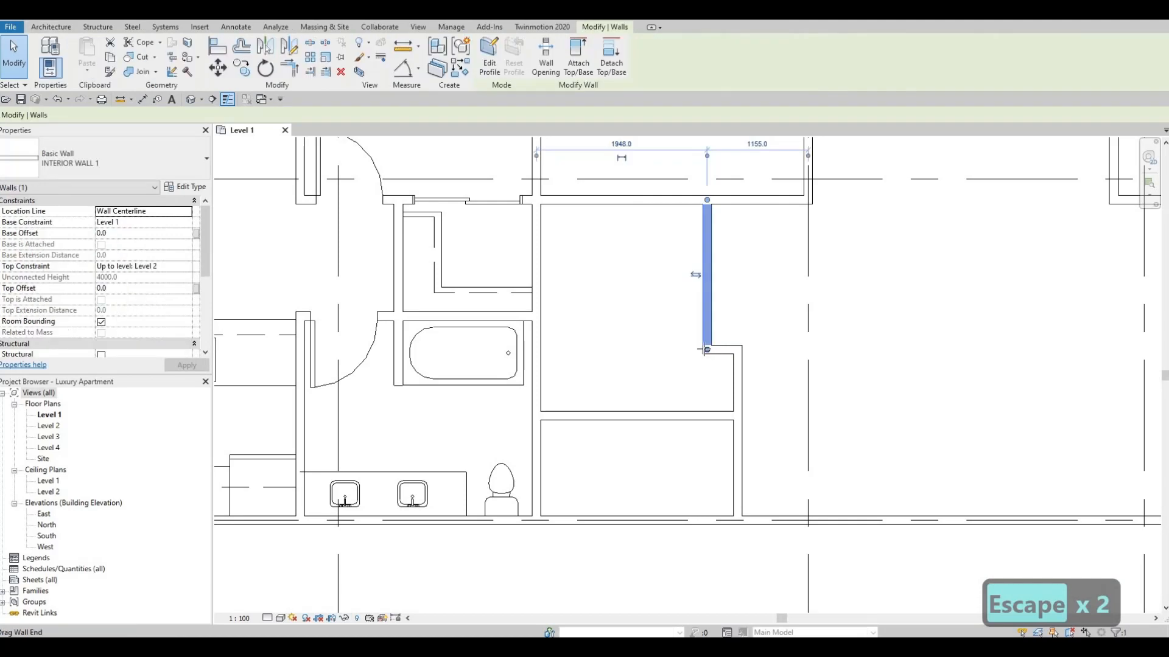
{"action": "mouse_move", "coordinate": [676, 349]}
{"action": "left_mouse_down"}
{"action": "mouse_move", "coordinate": [723, 354]}
{"action": "mouse_move", "coordinate": [674, 349]}
{"action": "left_mouse_up"}
{"action": "key", "text": "Escape"}
{"action": "left_click", "coordinate": [730, 357]}
{"action": "key", "text": "Escape"}
{"action": "left_click", "coordinate": [676, 350]}
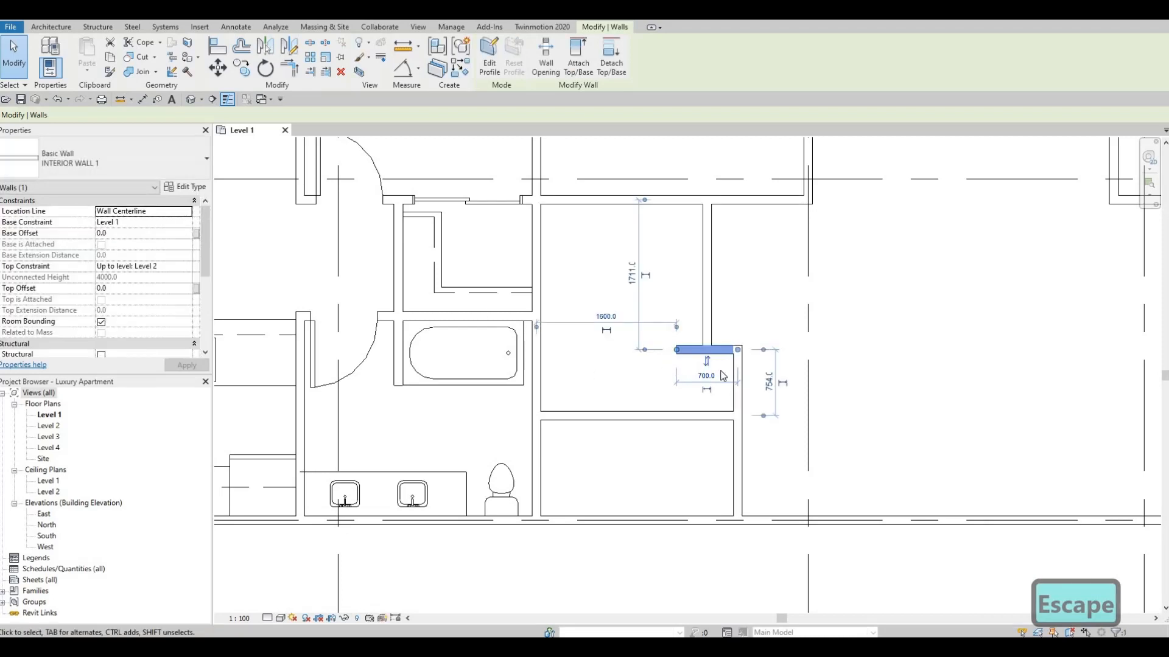
{"action": "key", "text": "Escape"}
{"action": "key", "text": "Escape"}
Step: Draw a matching interior wall about 754 mm long from the horizontal partition up to the jog wall's free end, closing a small shaft
{"action": "left_click", "coordinate": [738, 374]}
{"action": "key", "text": "c"}
{"action": "key", "text": "s"}
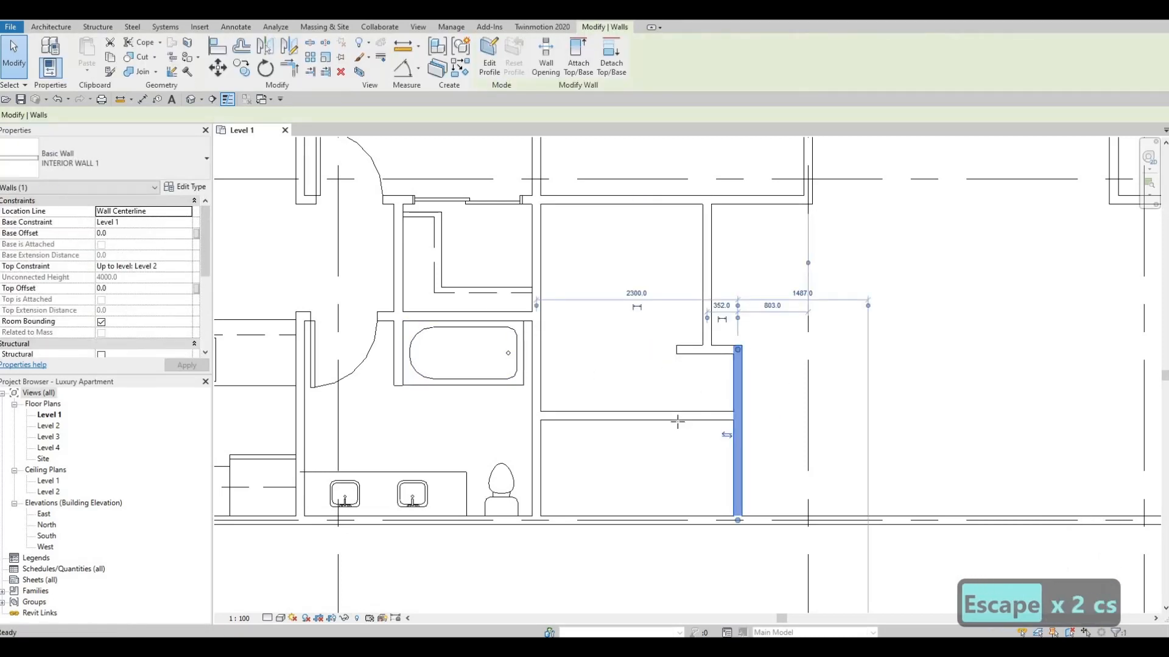
{"action": "left_click", "coordinate": [677, 417]}
{"action": "left_click", "coordinate": [677, 350]}
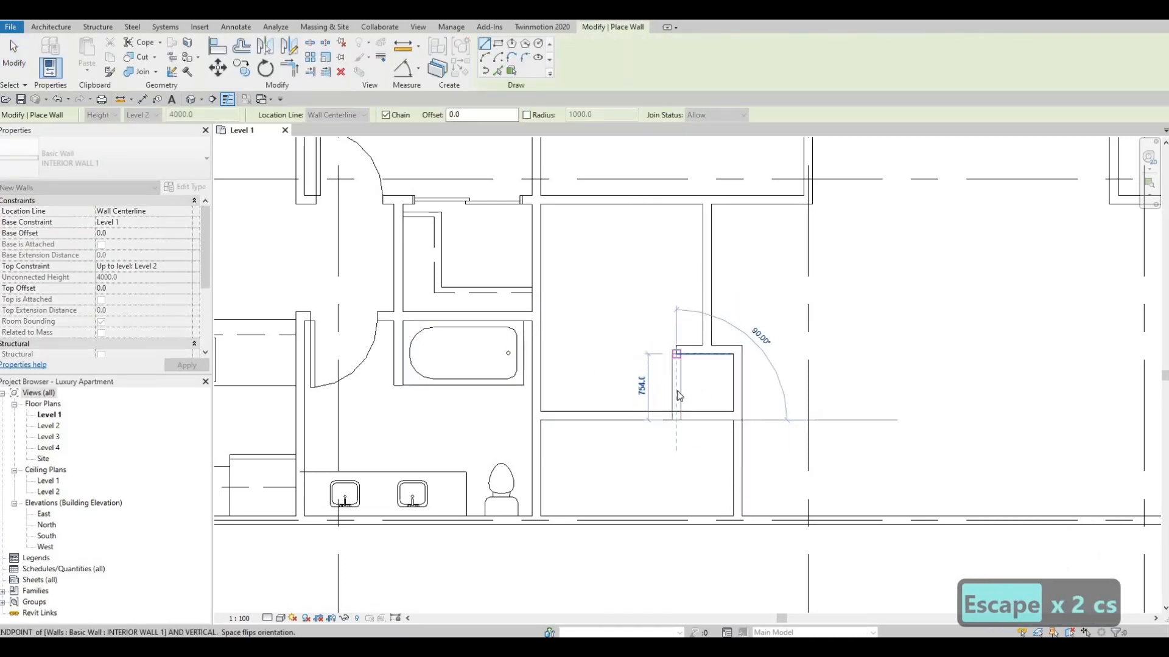
{"action": "key", "text": "Escape"}
{"action": "key", "text": "Escape"}
{"action": "key", "text": "Escape"}
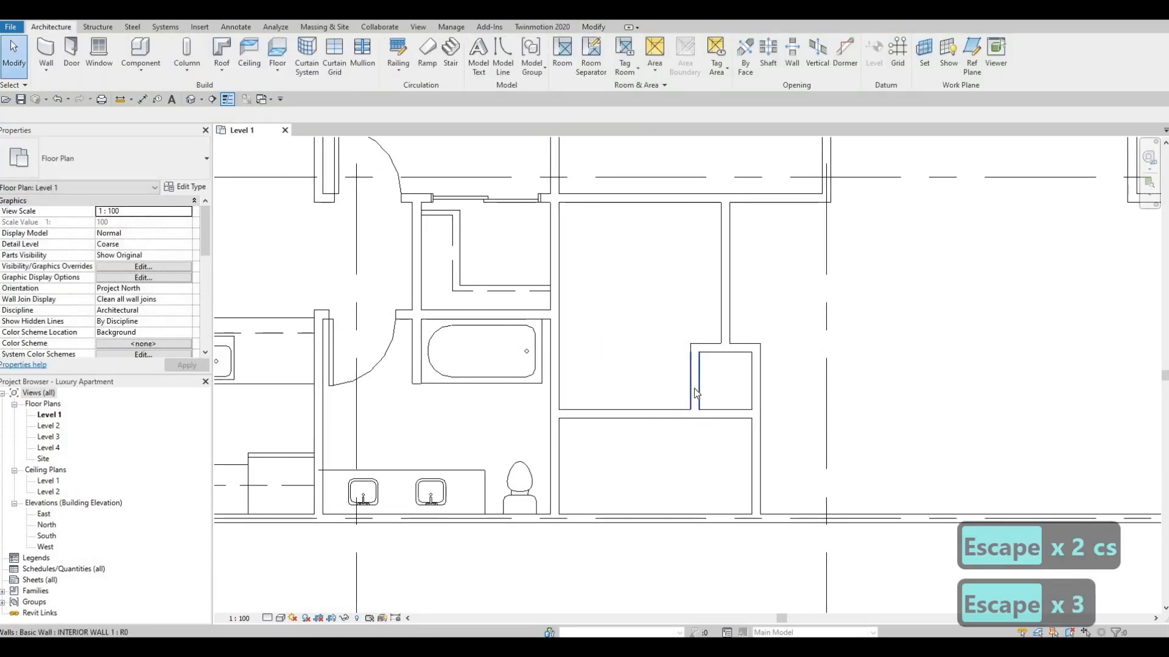
Step: Set the small shaft's new vertical wall to 1450 mm from the full-depth wall beside the bathroom
{"action": "left_click", "coordinate": [694, 388]}
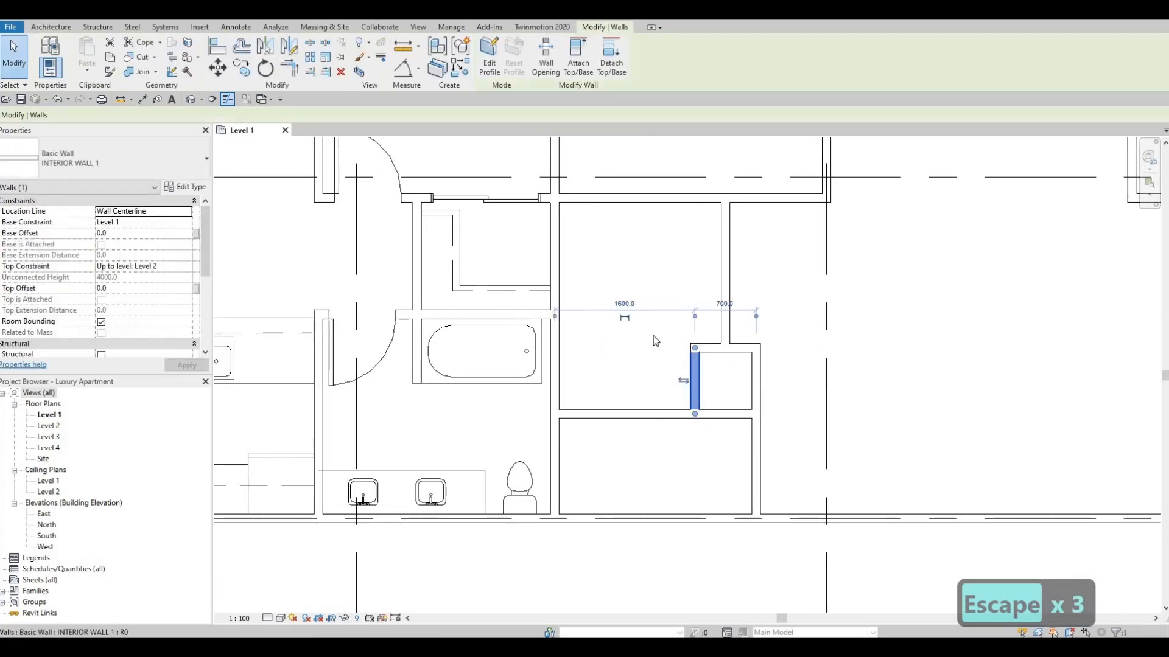
{"action": "left_click", "coordinate": [632, 306]}
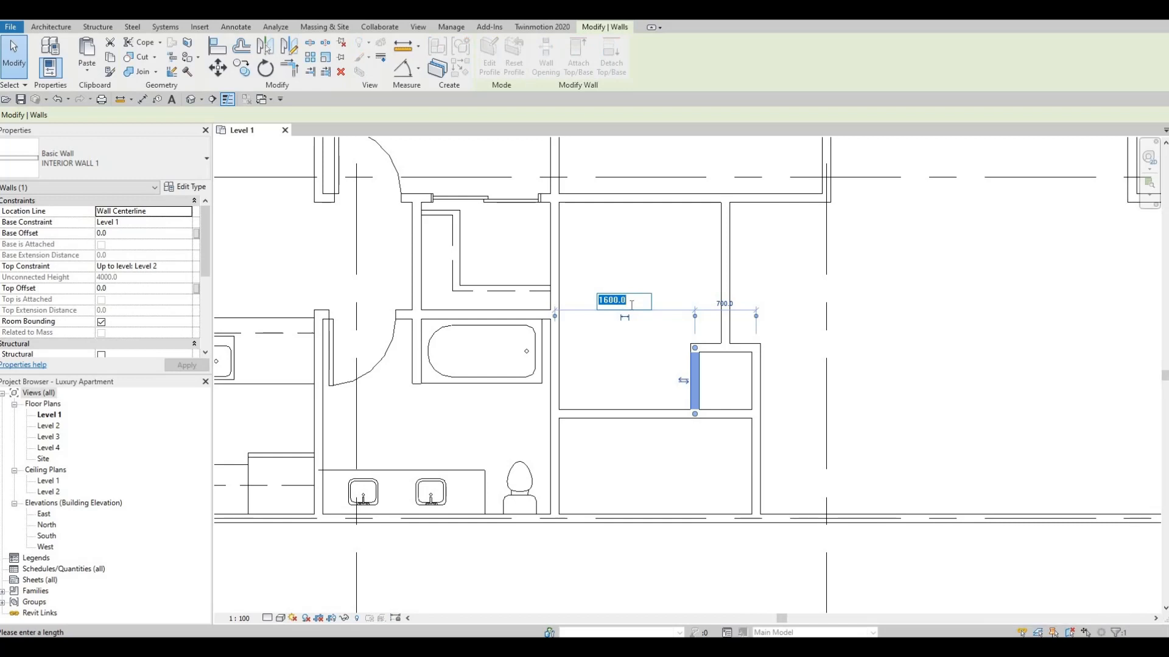
{"action": "type", "text": "145"}
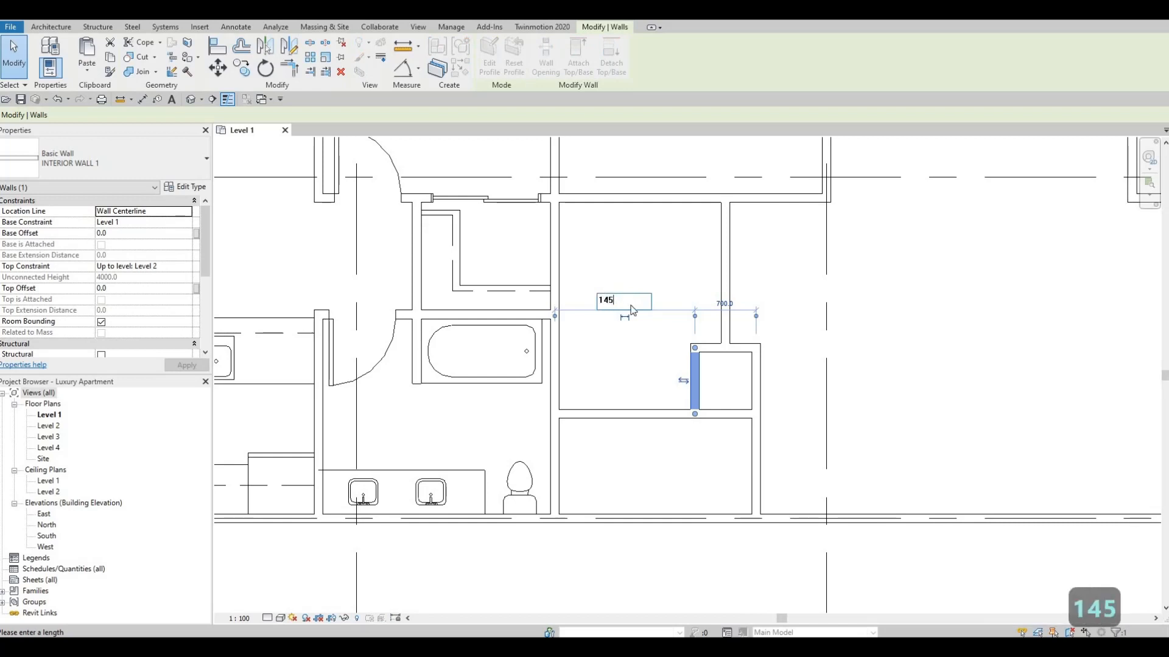
{"action": "type", "text": "0"}
{"action": "key", "text": "Return"}
{"action": "key", "text": "Escape"}
{"action": "key", "text": "Escape"}
{"action": "key", "text": "Escape"}
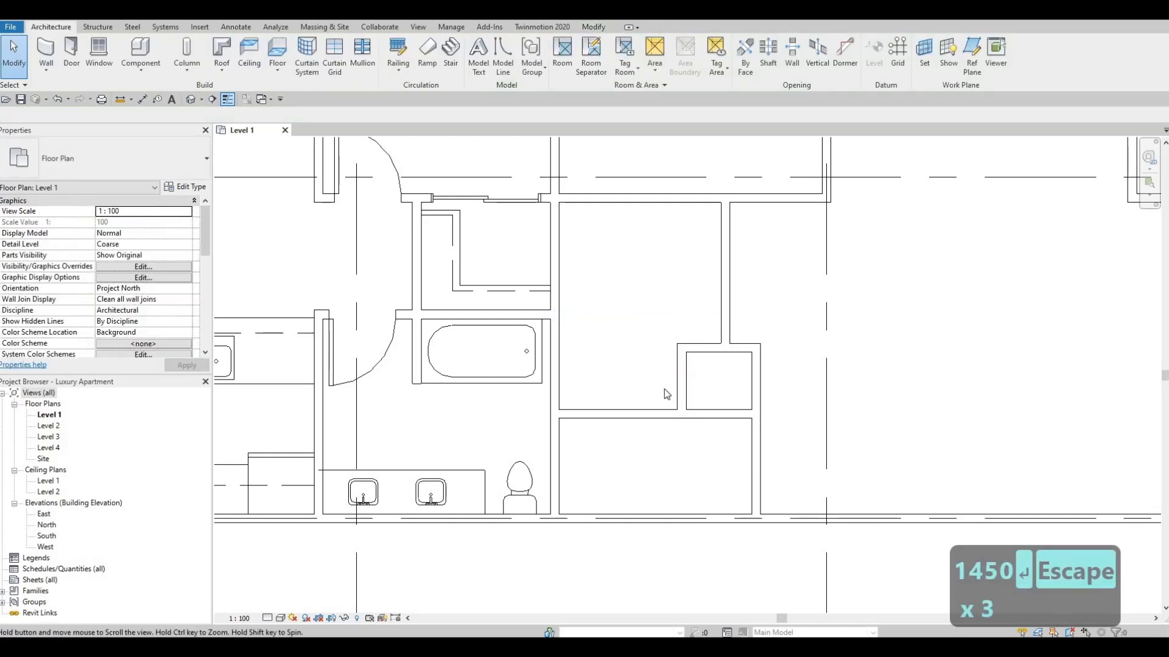
Step: Examine the partition layout on both sides of the apartment and the neighbouring furnished apartment
{"action": "middle_click_drag", "start_coordinate": [664, 389], "coordinate": [667, 392]}
{"action": "scroll", "coordinate": [679, 384], "scroll_direction": "down", "scroll_amount": 1}
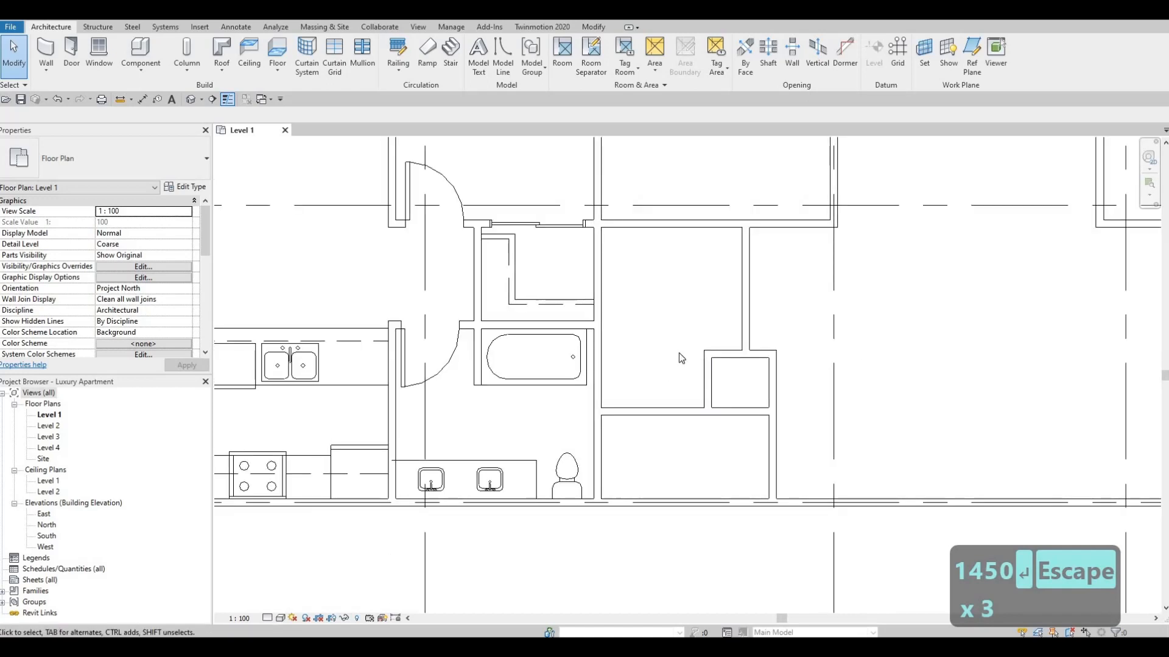
{"action": "middle_click_drag", "start_coordinate": [673, 383], "coordinate": [672, 392]}
{"action": "scroll", "coordinate": [668, 399], "scroll_direction": "down", "scroll_amount": 1}
{"action": "middle_click_drag", "start_coordinate": [742, 408], "coordinate": [664, 359]}
{"action": "scroll", "coordinate": [691, 394], "scroll_direction": "down", "scroll_amount": 1}
{"action": "scroll", "coordinate": [680, 394], "scroll_direction": "up", "scroll_amount": 1}
{"action": "middle_click_drag", "start_coordinate": [688, 419], "coordinate": [735, 355]}
{"action": "middle_click_drag", "start_coordinate": [645, 362], "coordinate": [646, 361]}
{"action": "scroll", "coordinate": [646, 356], "scroll_direction": "down", "scroll_amount": 4}
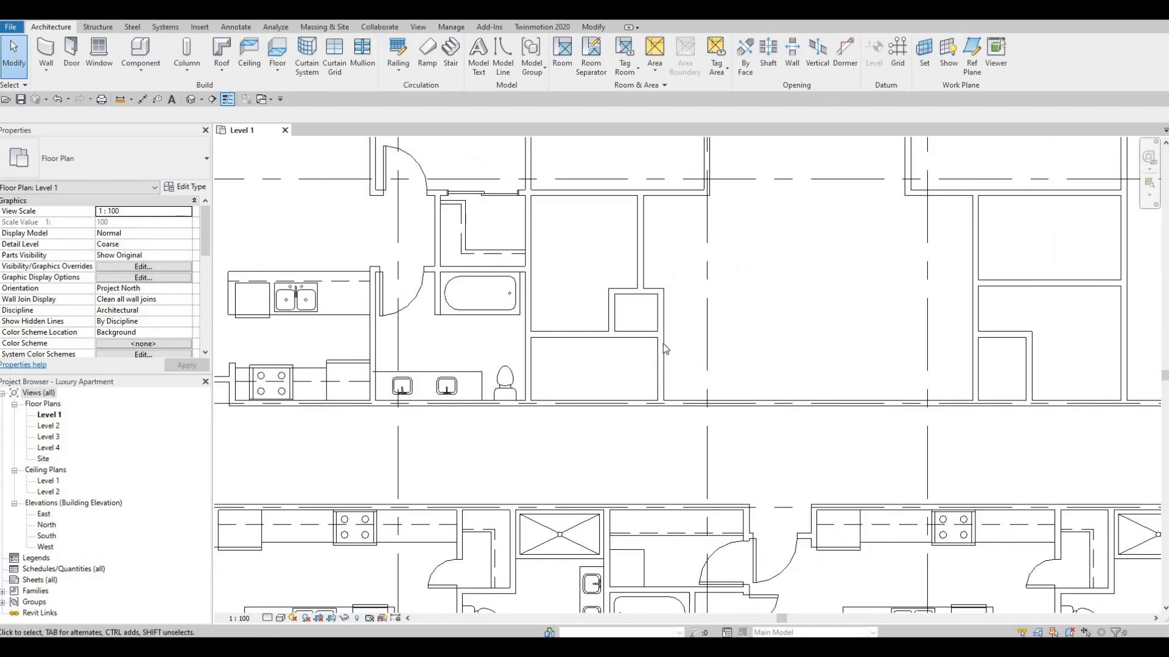
{"action": "scroll", "coordinate": [647, 353], "scroll_direction": "down", "scroll_amount": 1}
{"action": "key", "text": "Escape"}
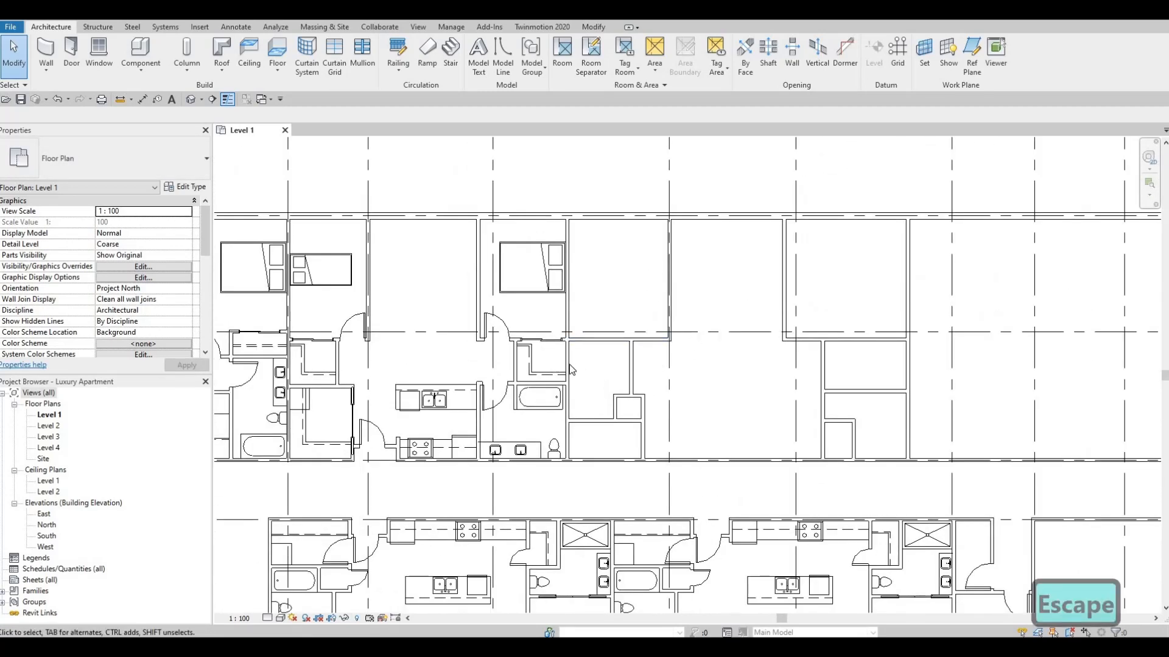
{"action": "key", "text": "Escape"}
{"action": "middle_click_drag", "start_coordinate": [569, 365], "coordinate": [622, 330]}
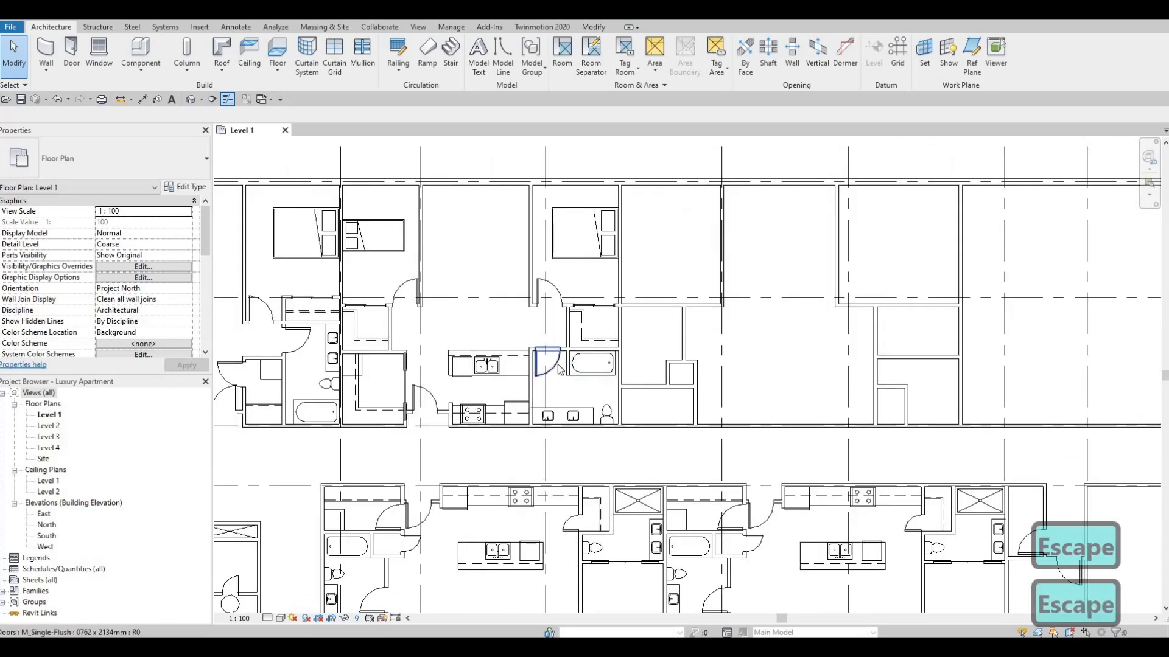
Step: Place a matching M_Single-Flush 0762 x 2134mm door in the upper room's lower wall, 500 mm before grid 9
{"action": "left_click", "coordinate": [559, 369]}
{"action": "key", "text": "c"}
{"action": "key", "text": "s"}
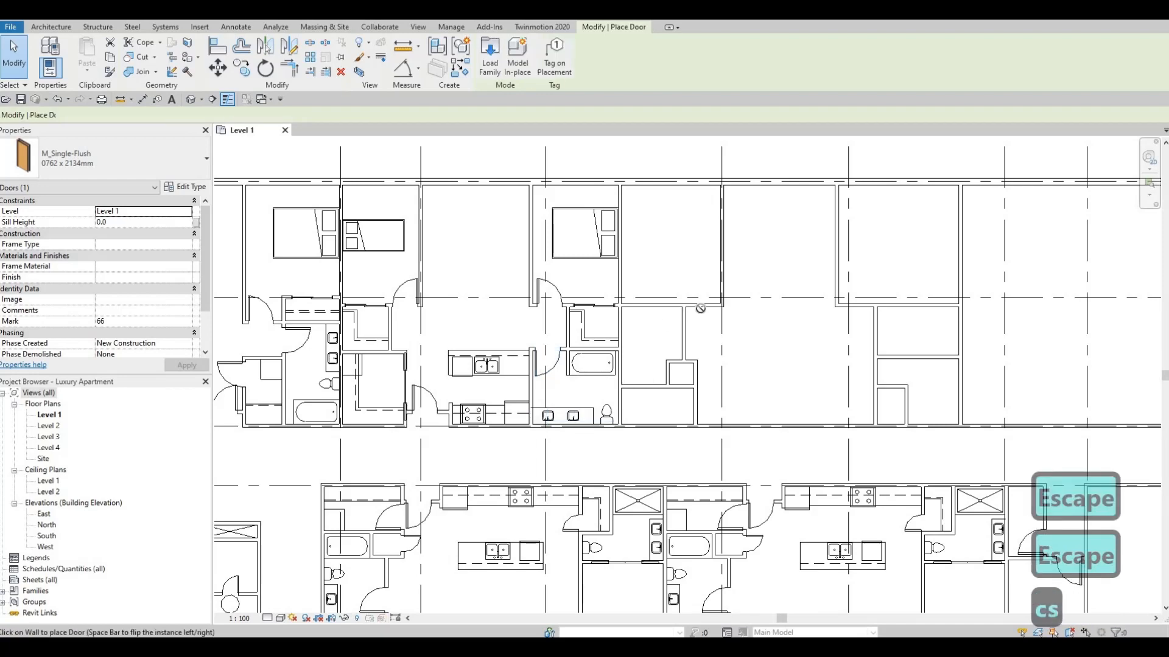
{"action": "scroll", "coordinate": [697, 311], "scroll_direction": "up", "scroll_amount": 1}
{"action": "scroll", "coordinate": [697, 311], "scroll_direction": "up", "scroll_amount": 1}
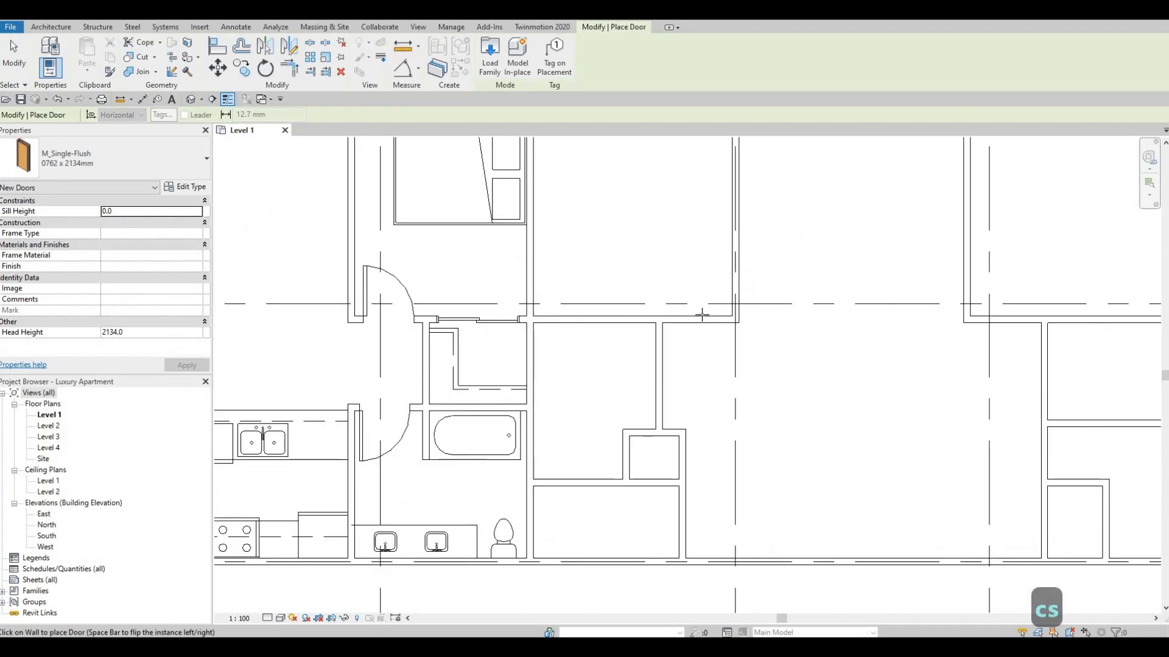
{"action": "left_click", "coordinate": [701, 314]}
Step: Place a flipped copy of the door in the opposite upper room's lower wall near grid 10, about 586 mm from the room's side wall
{"action": "middle_click_drag", "start_coordinate": [693, 322], "coordinate": [487, 336]}
{"action": "scroll", "coordinate": [487, 336], "scroll_direction": "down", "scroll_amount": 2}
{"action": "scroll", "coordinate": [679, 332], "scroll_direction": "up", "scroll_amount": 1}
{"action": "key", "text": "space"}
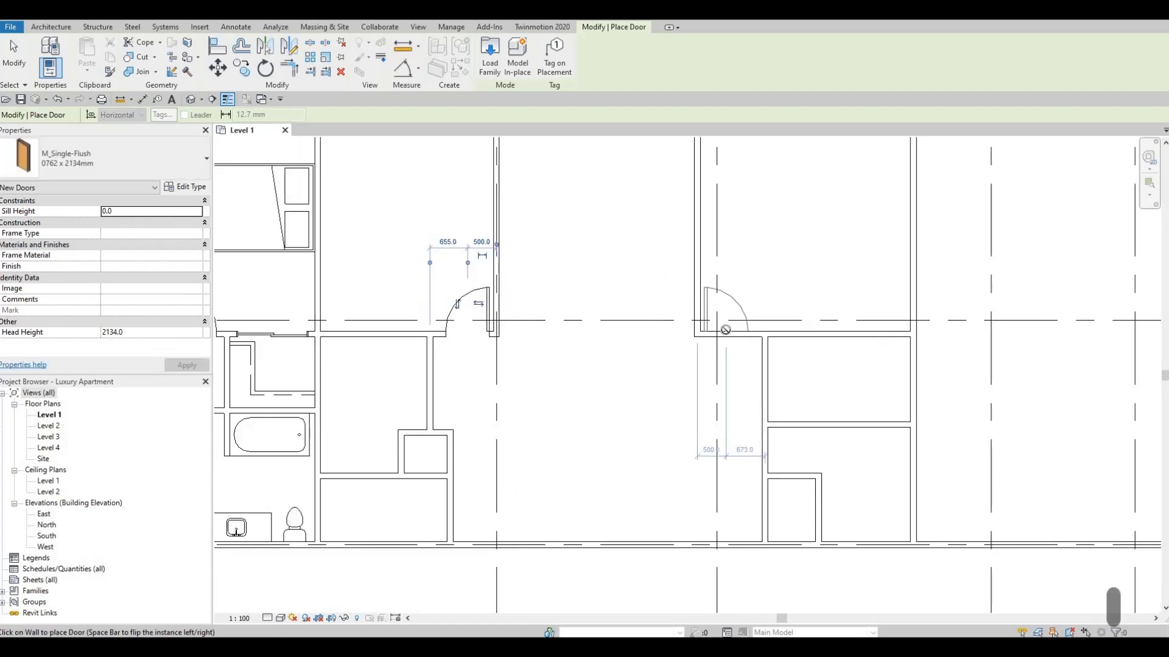
{"action": "left_click", "coordinate": [729, 332]}
Step: Place an M_Single-Flush 0762 x 2134mm door opening inward in the vertical wall above the small shaft near grid 9, close to the upper corner
{"action": "middle_click_drag", "start_coordinate": [426, 385], "coordinate": [532, 363]}
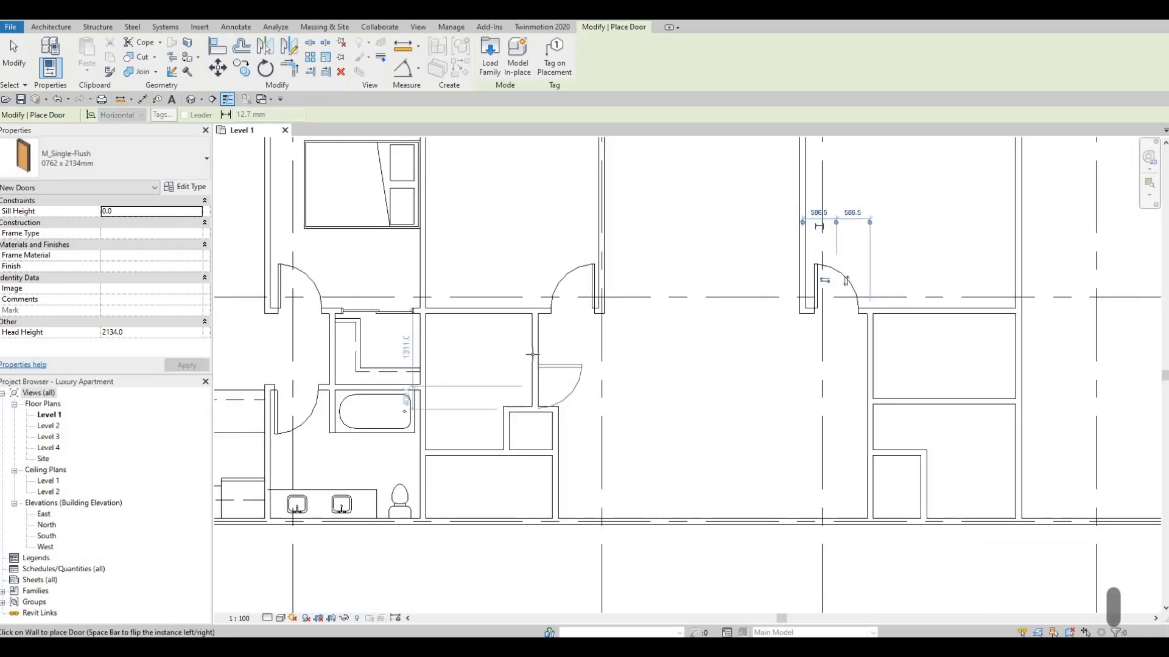
{"action": "key", "text": "space"}
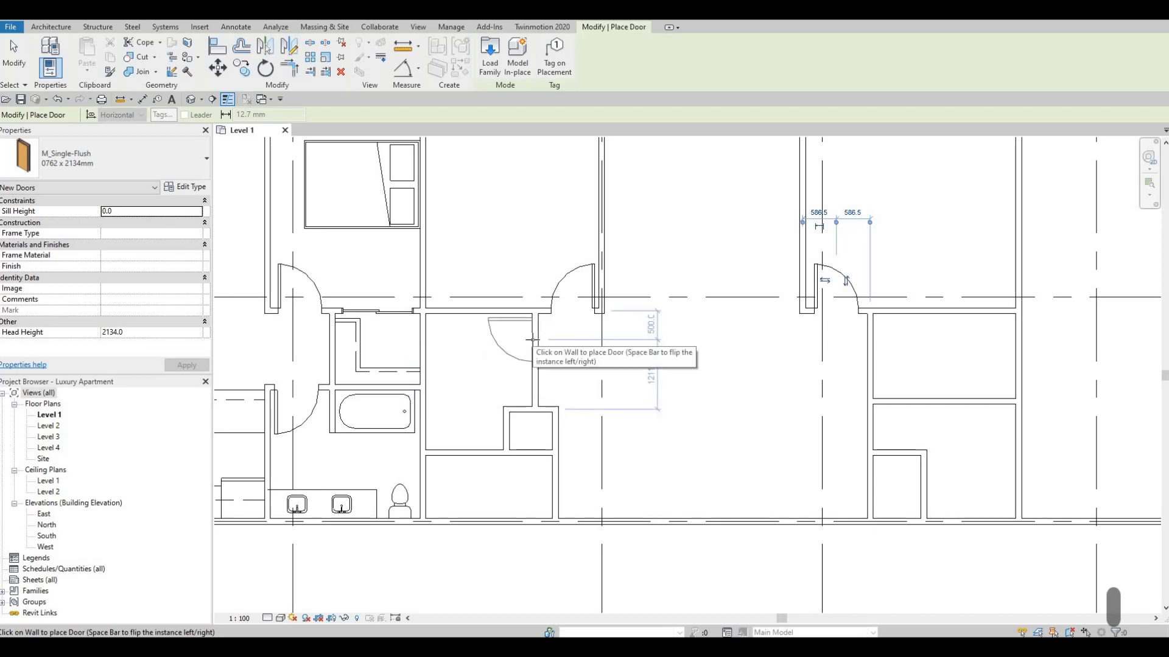
{"action": "scroll", "coordinate": [536, 339], "scroll_direction": "up", "scroll_amount": 4}
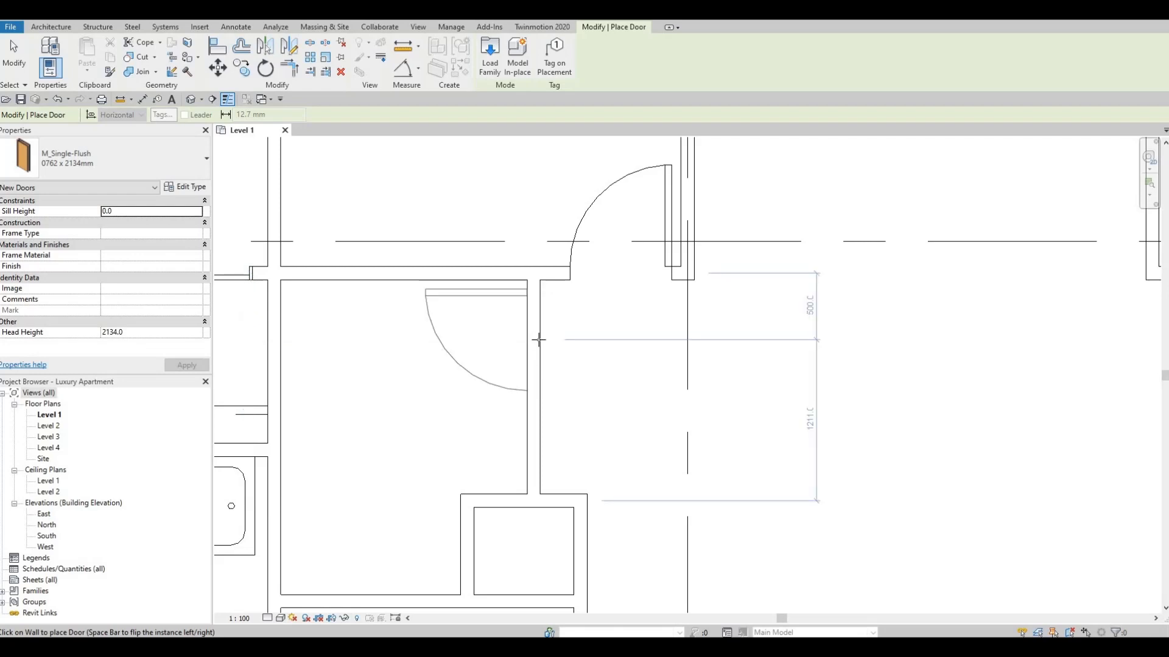
{"action": "left_click", "coordinate": [535, 384]}
Step: Place another inward-opening M_Single-Flush 0762 x 2134mm door in the lower room's vertical wall beneath the shaft, 500 mm from the room's upper wall
{"action": "scroll", "coordinate": [536, 374], "scroll_direction": "down", "scroll_amount": 4}
{"action": "scroll", "coordinate": [582, 372], "scroll_direction": "up", "scroll_amount": 1}
{"action": "middle_click_drag", "start_coordinate": [581, 373], "coordinate": [629, 262]}
{"action": "scroll", "coordinate": [629, 263], "scroll_direction": "down", "scroll_amount": 1}
{"action": "middle_click_drag", "start_coordinate": [574, 458], "coordinate": [622, 333]}
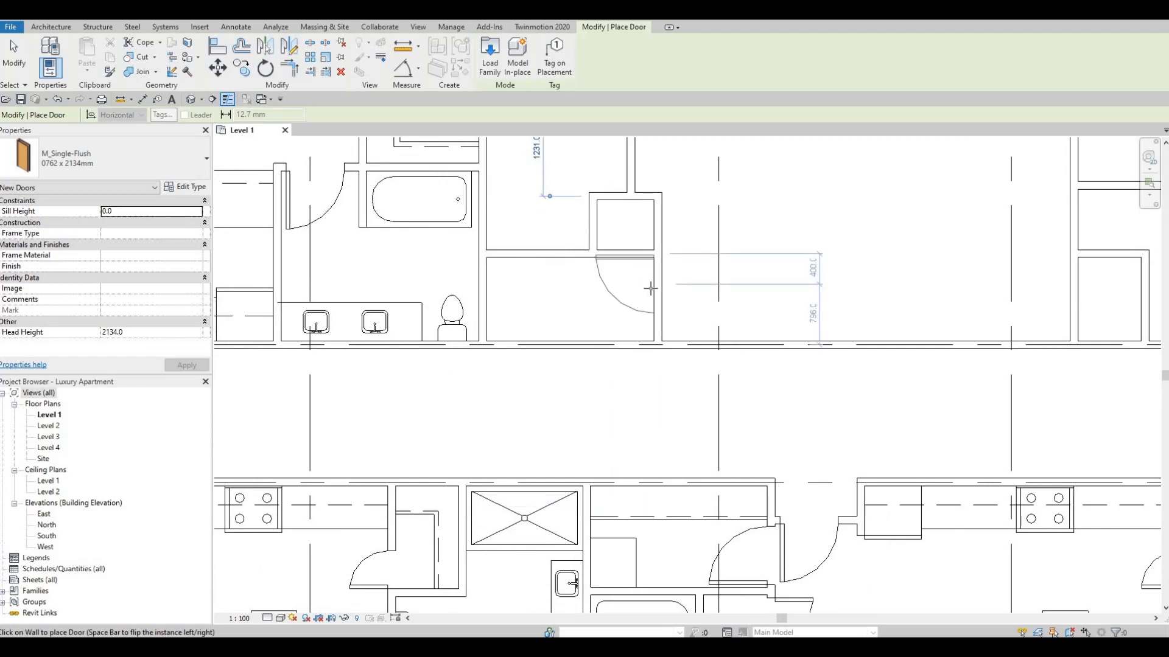
{"action": "left_click", "coordinate": [658, 291]}
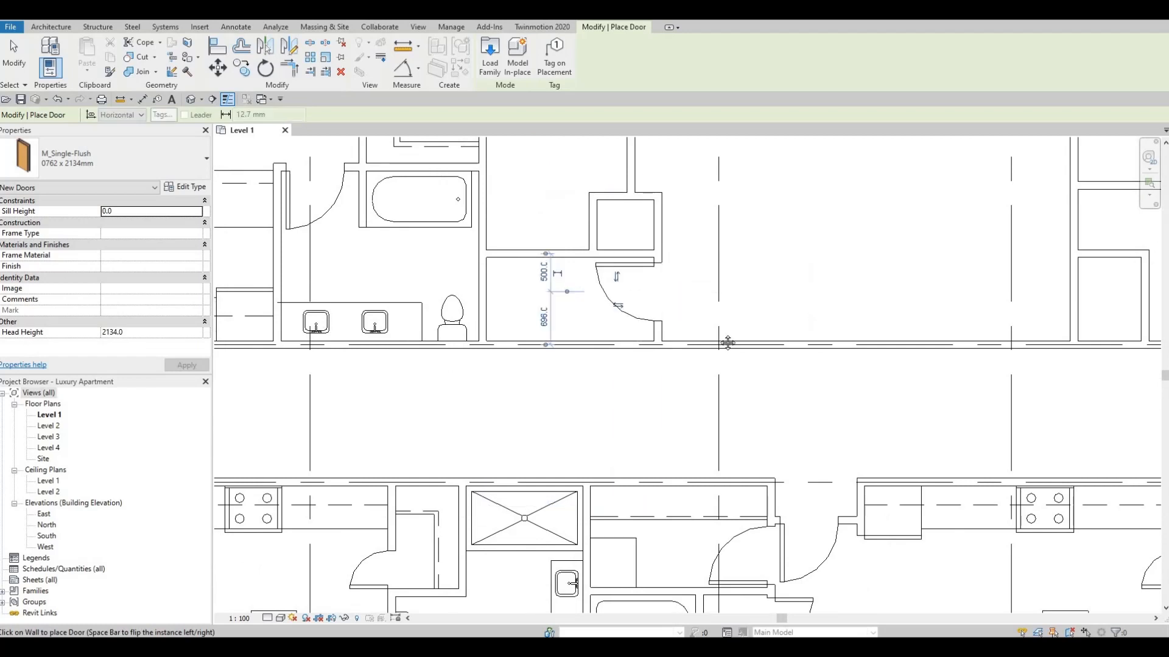
{"action": "key", "text": "Escape"}
Step: Examine the rooms and small shaft on the apartment's opposite side and the closet layout of the neighbouring furnished apartments
{"action": "middle_click_drag", "start_coordinate": [913, 344], "coordinate": [479, 398]}
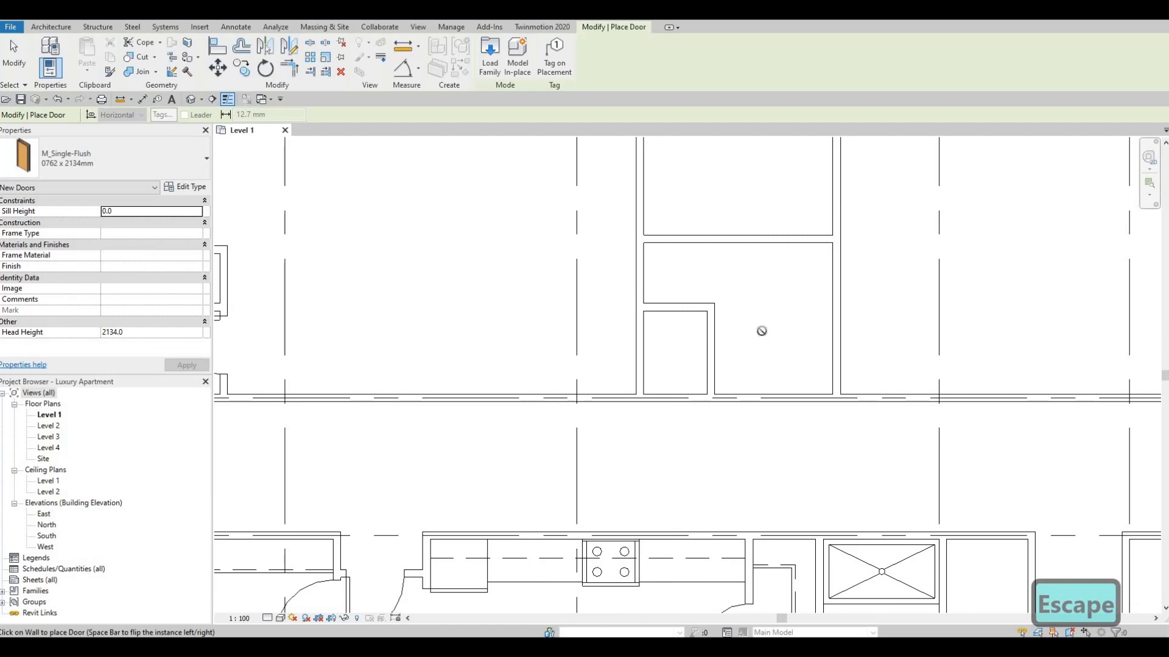
{"action": "scroll", "coordinate": [746, 347], "scroll_direction": "down", "scroll_amount": 2}
{"action": "middle_click_drag", "start_coordinate": [913, 341], "coordinate": [827, 358]}
{"action": "scroll", "coordinate": [734, 374], "scroll_direction": "up", "scroll_amount": 4}
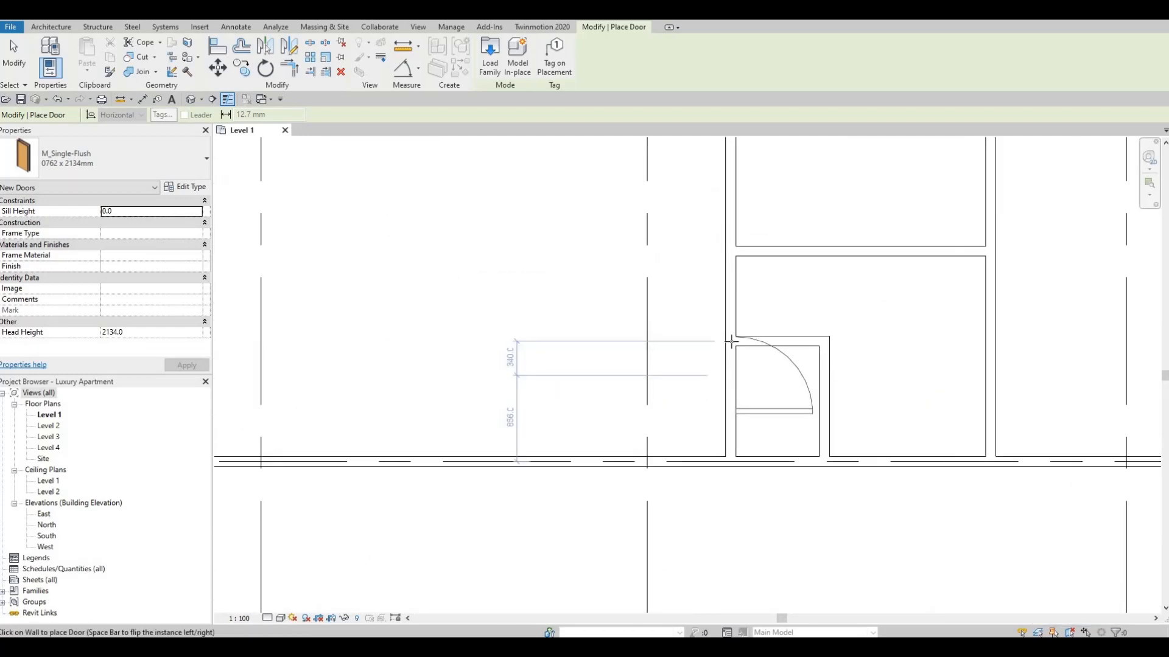
{"action": "scroll", "coordinate": [748, 356], "scroll_direction": "down", "scroll_amount": 2}
{"action": "middle_click_drag", "start_coordinate": [748, 356], "coordinate": [757, 405]}
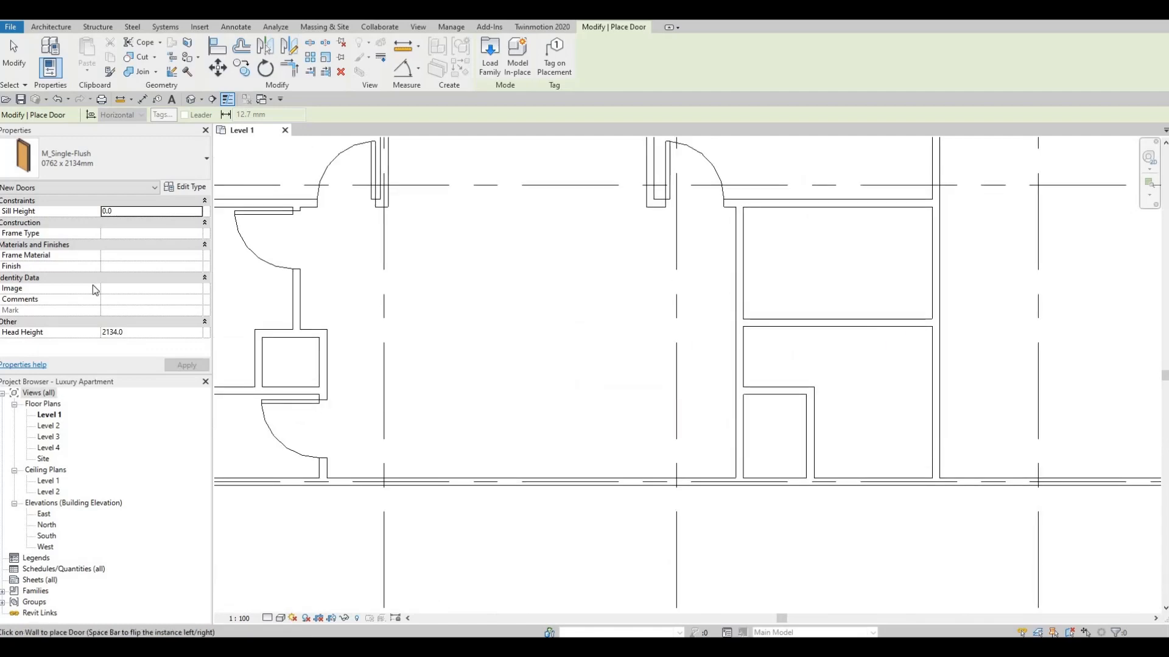
{"action": "middle_click_drag", "start_coordinate": [899, 336], "coordinate": [900, 460]}
{"action": "scroll", "coordinate": [900, 460], "scroll_direction": "down", "scroll_amount": 1}
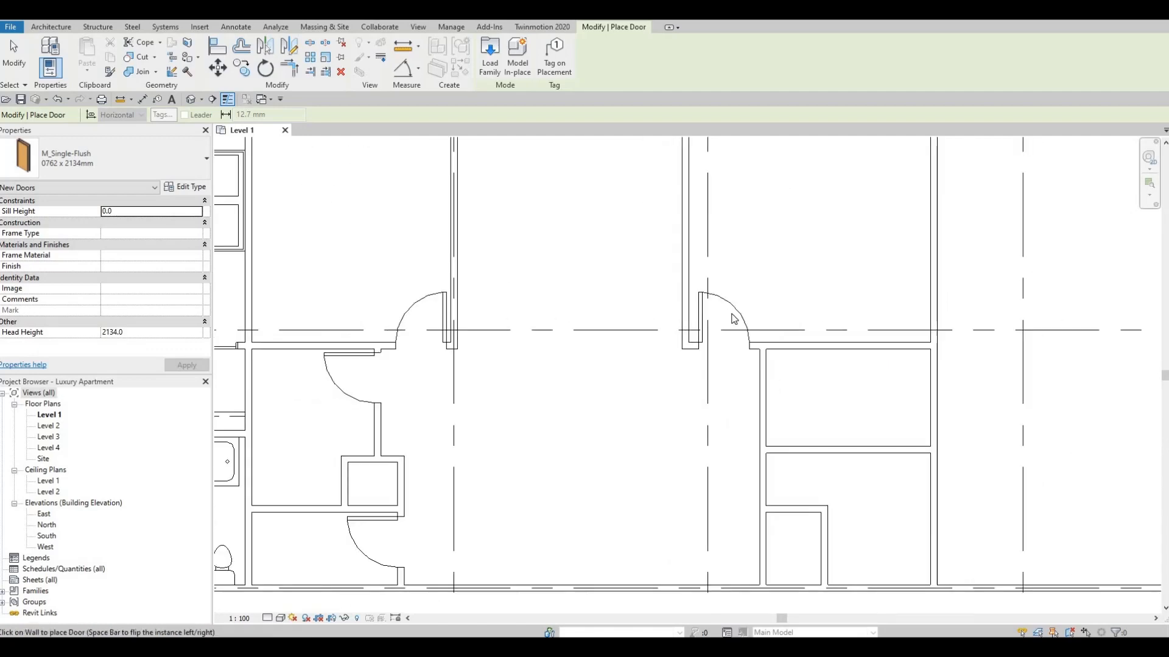
{"action": "middle_click_drag", "start_coordinate": [400, 454], "coordinate": [744, 357]}
{"action": "scroll", "coordinate": [744, 357], "scroll_direction": "down", "scroll_amount": 2}
{"action": "key", "text": "Escape"}
{"action": "middle_click_drag", "start_coordinate": [450, 320], "coordinate": [494, 315]}
{"action": "scroll", "coordinate": [493, 315], "scroll_direction": "down", "scroll_amount": 1}
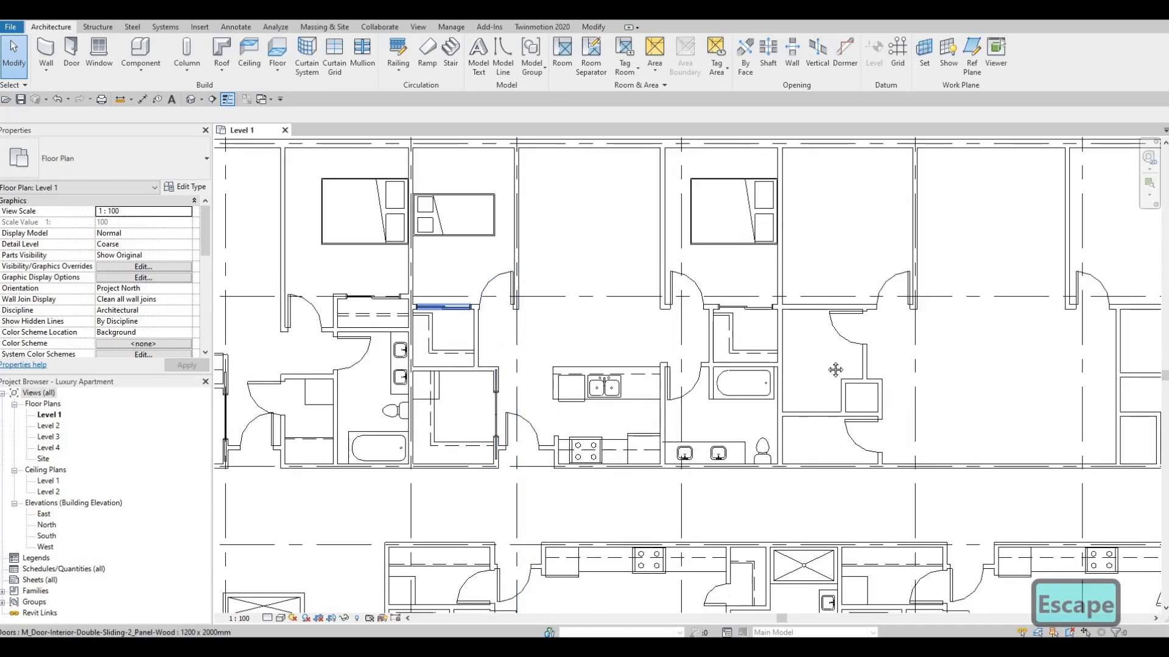
Step: Extend the vertical INTERIOR WALL 1 with the new inward-opening door up past the horizontal wall into the upper room near grid 9
{"action": "scroll", "coordinate": [670, 348], "scroll_direction": "up", "scroll_amount": 5}
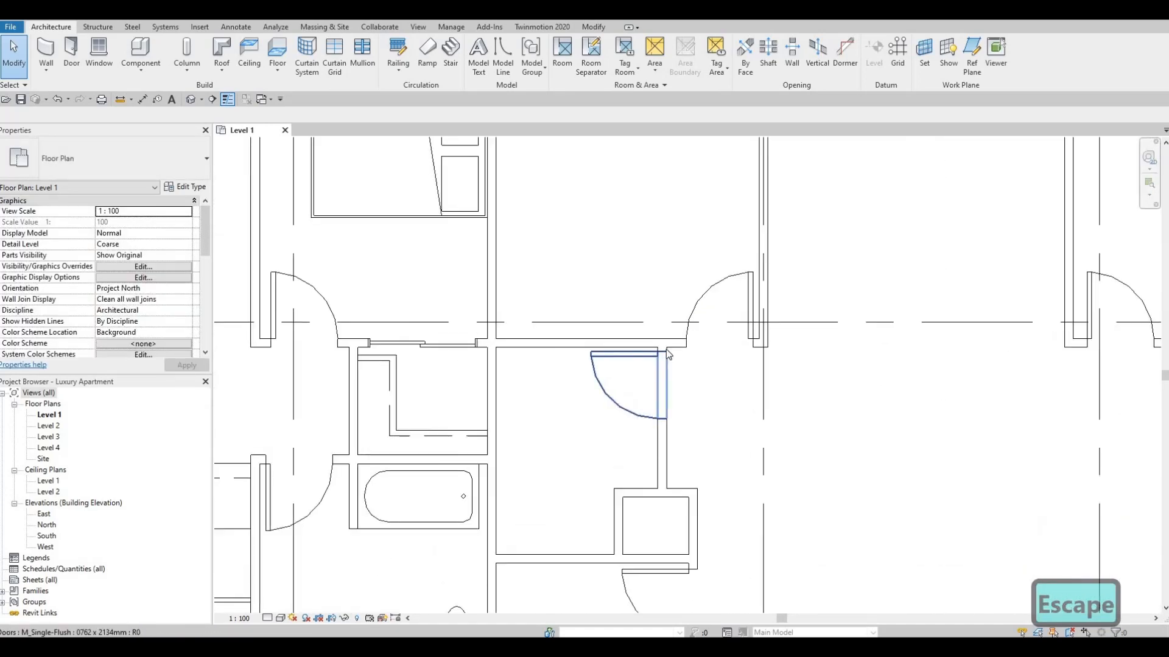
{"action": "scroll", "coordinate": [666, 352], "scroll_direction": "up", "scroll_amount": 4}
{"action": "left_click", "coordinate": [700, 451]}
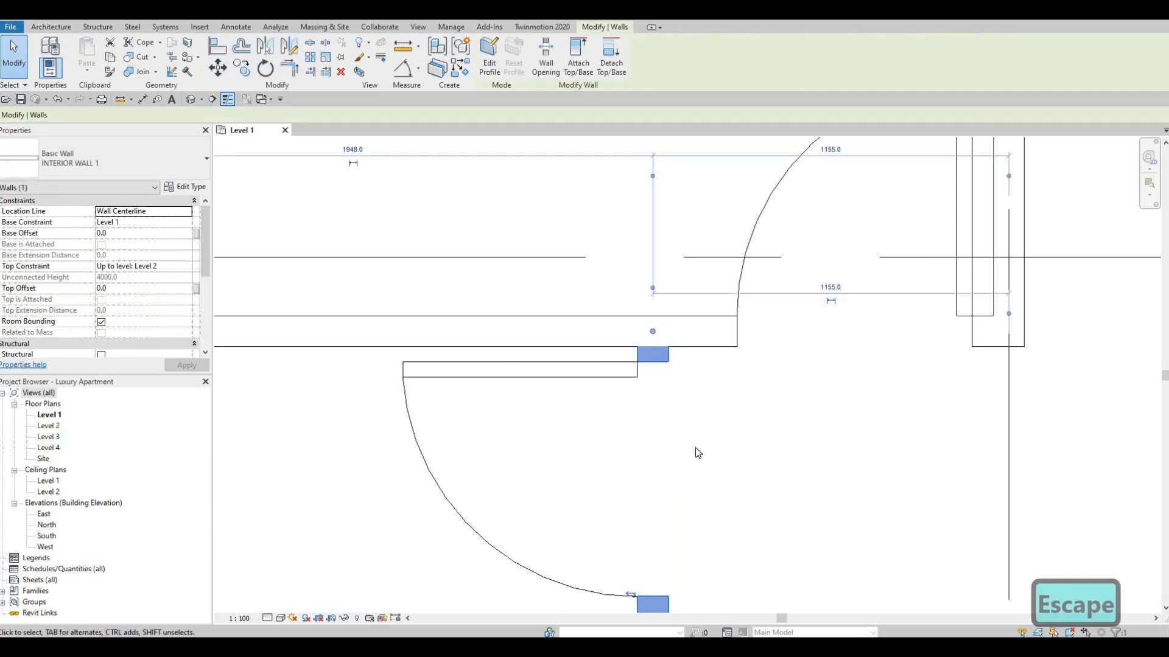
{"action": "scroll", "coordinate": [696, 448], "scroll_direction": "down", "scroll_amount": 2}
{"action": "middle_click_drag", "start_coordinate": [670, 372], "coordinate": [694, 453]}
{"action": "left_click_drag", "start_coordinate": [692, 452], "coordinate": [683, 295]}
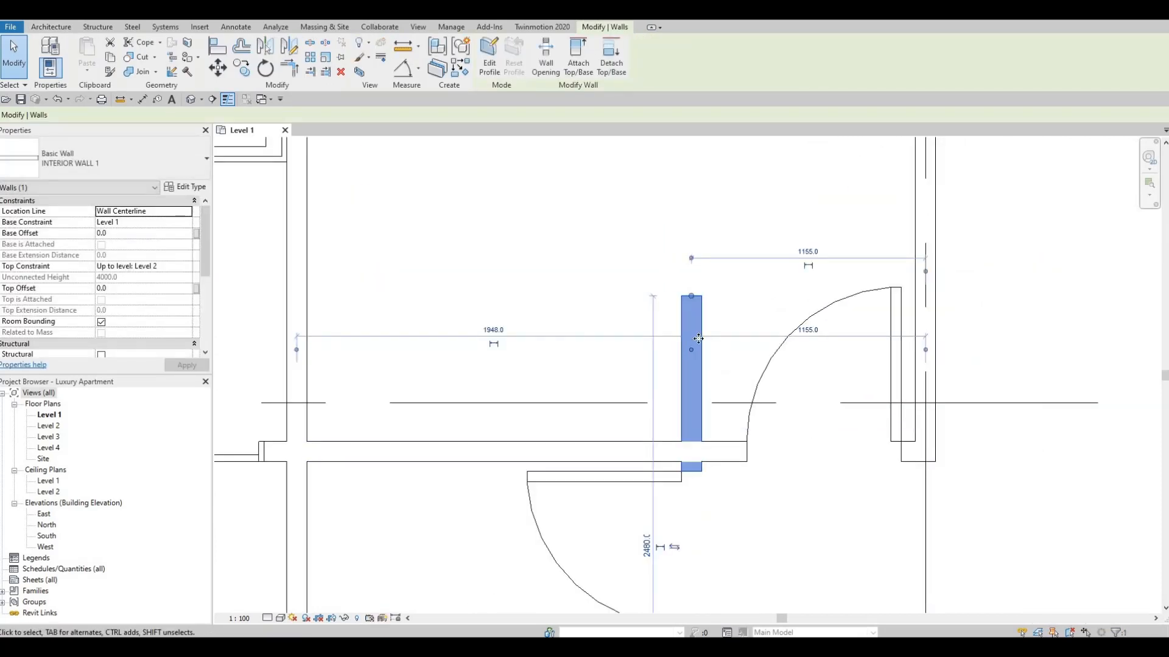
{"action": "scroll", "coordinate": [698, 338], "scroll_direction": "down", "scroll_amount": 2}
{"action": "scroll", "coordinate": [709, 310], "scroll_direction": "up", "scroll_amount": 1}
{"action": "key", "text": "Escape"}
{"action": "key", "text": "Escape"}
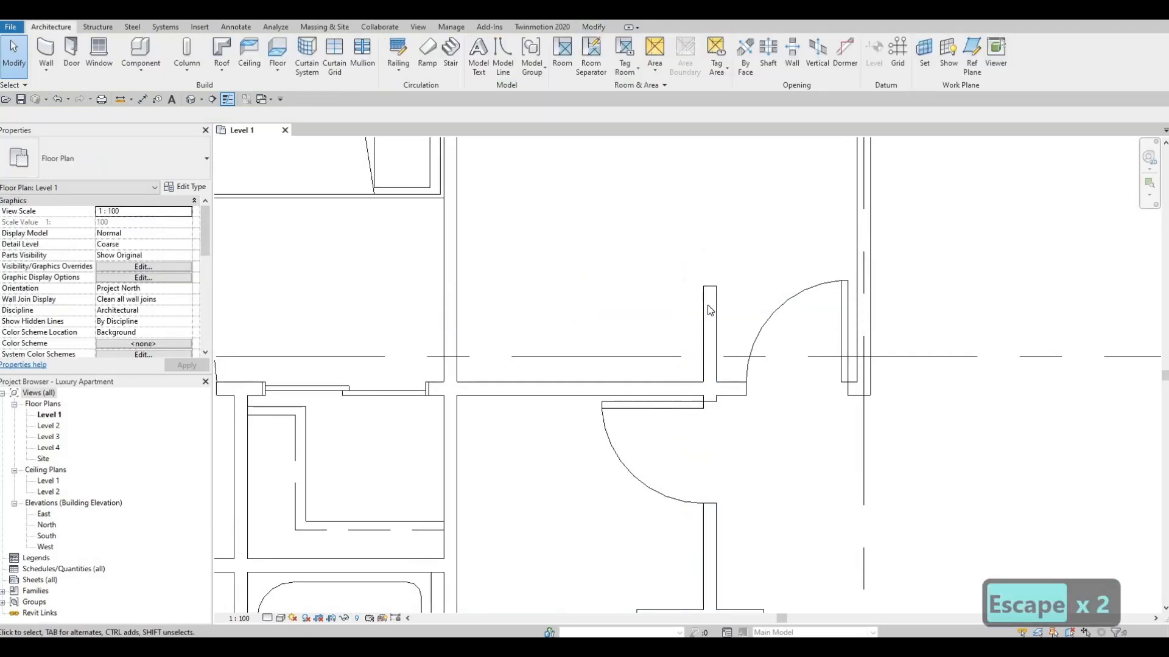
Step: Draw a horizontal INTERIOR WALL 1 from the extended wall's upper end to the shared apartment wall, enclosing a closet in the upper room
{"action": "left_click", "coordinate": [710, 310]}
{"action": "key", "text": "c"}
{"action": "key", "text": "s"}
{"action": "left_click", "coordinate": [709, 287]}
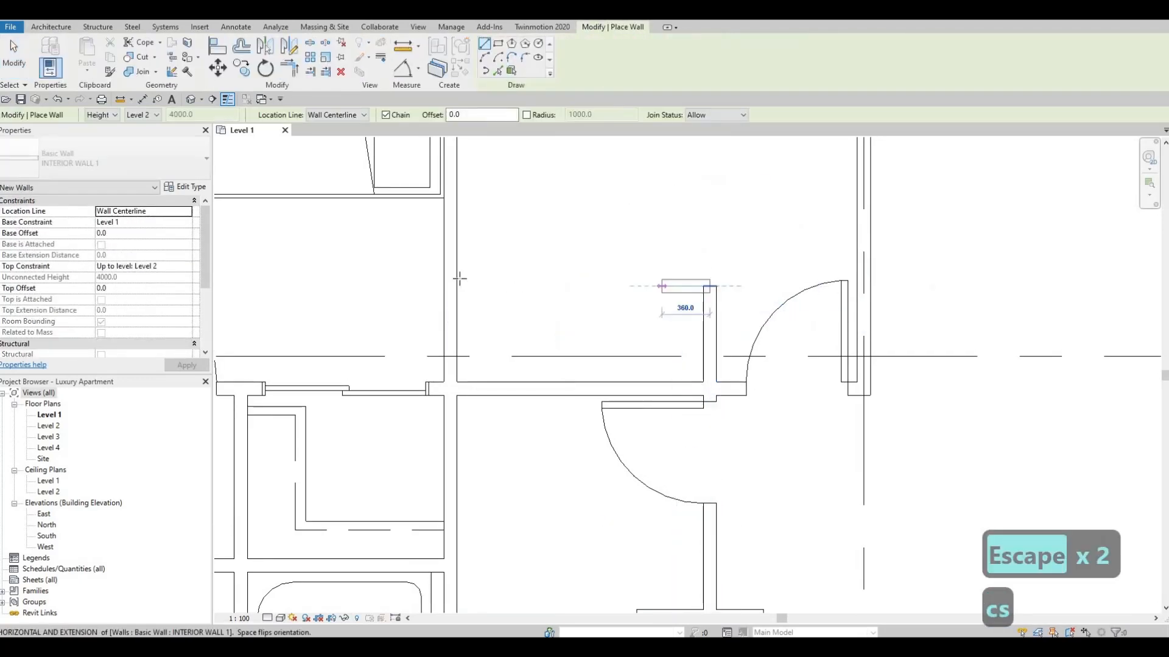
{"action": "left_click", "coordinate": [459, 278]}
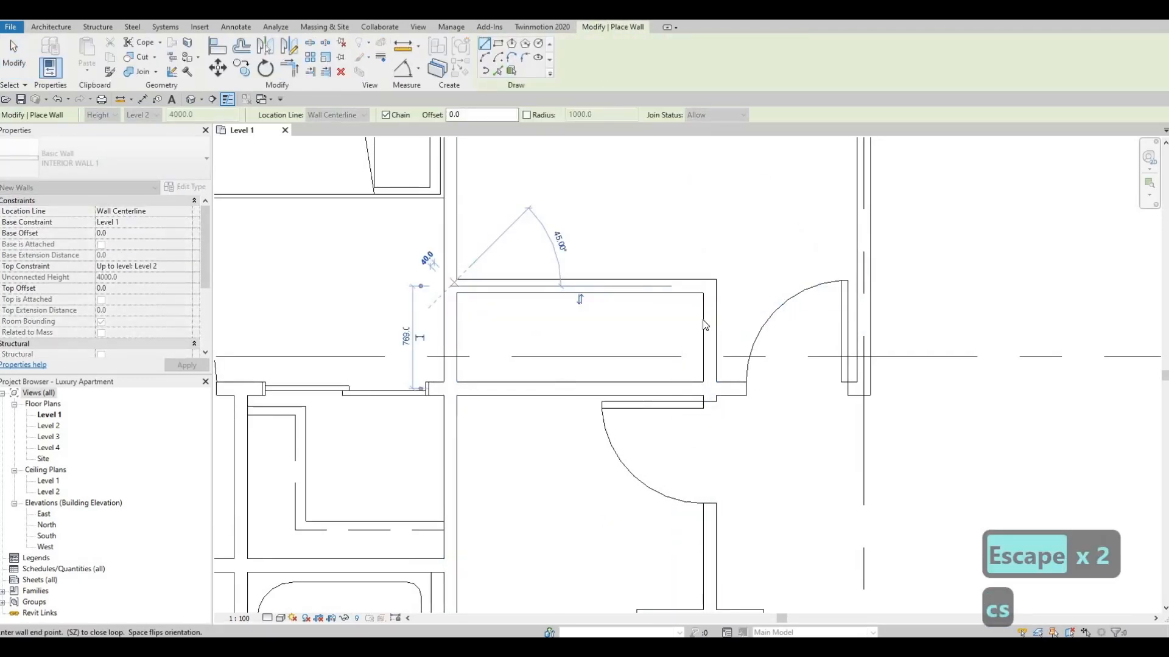
{"action": "key", "text": "Escape"}
{"action": "key", "text": "Escape"}
Step: Set the closet's new horizontal wall to 750 mm from the upper room's lower wall
{"action": "scroll", "coordinate": [787, 323], "scroll_direction": "down", "scroll_amount": 3}
{"action": "scroll", "coordinate": [788, 324], "scroll_direction": "up", "scroll_amount": 3}
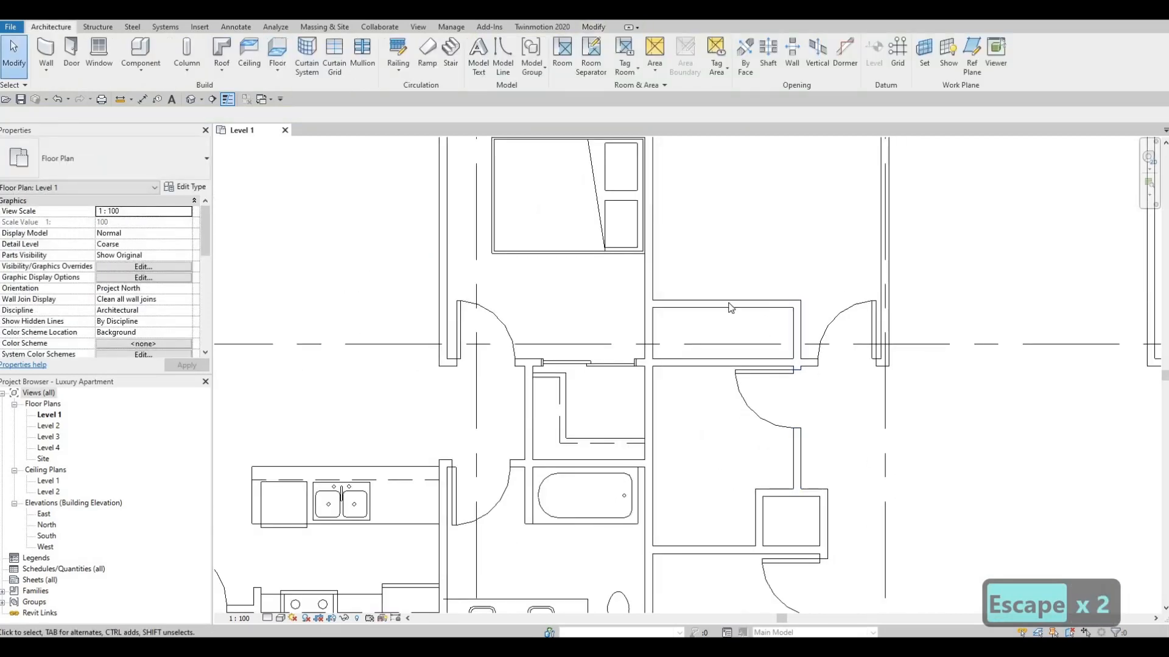
{"action": "left_click", "coordinate": [593, 336]}
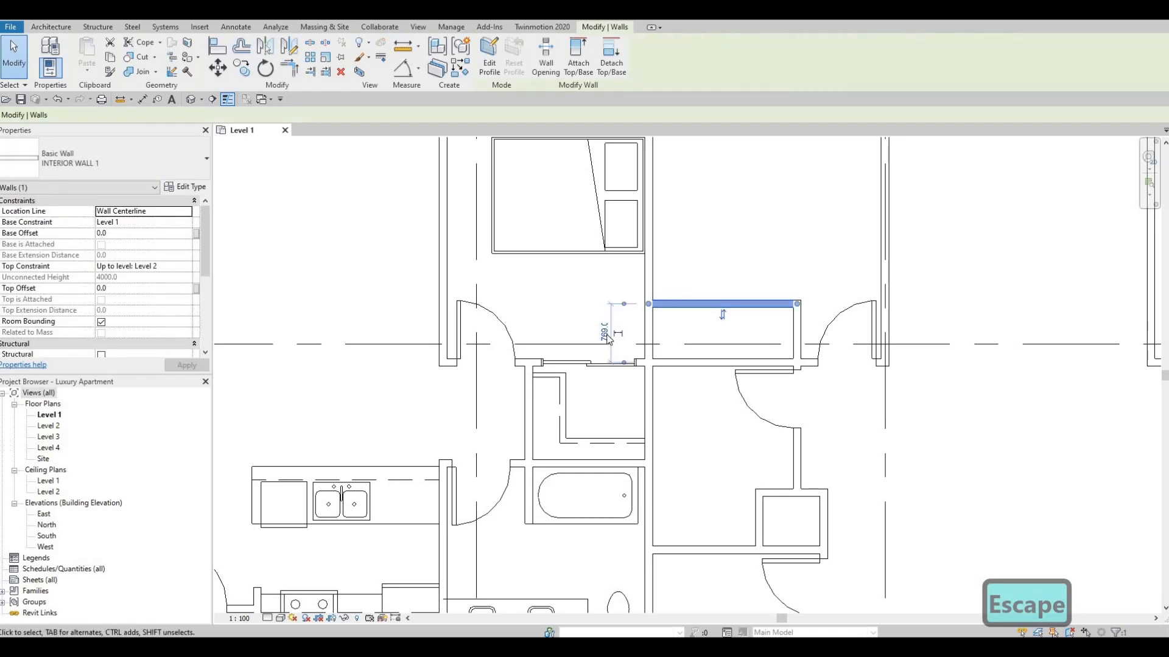
{"action": "left_click", "coordinate": [603, 333]}
{"action": "type", "text": "750"}
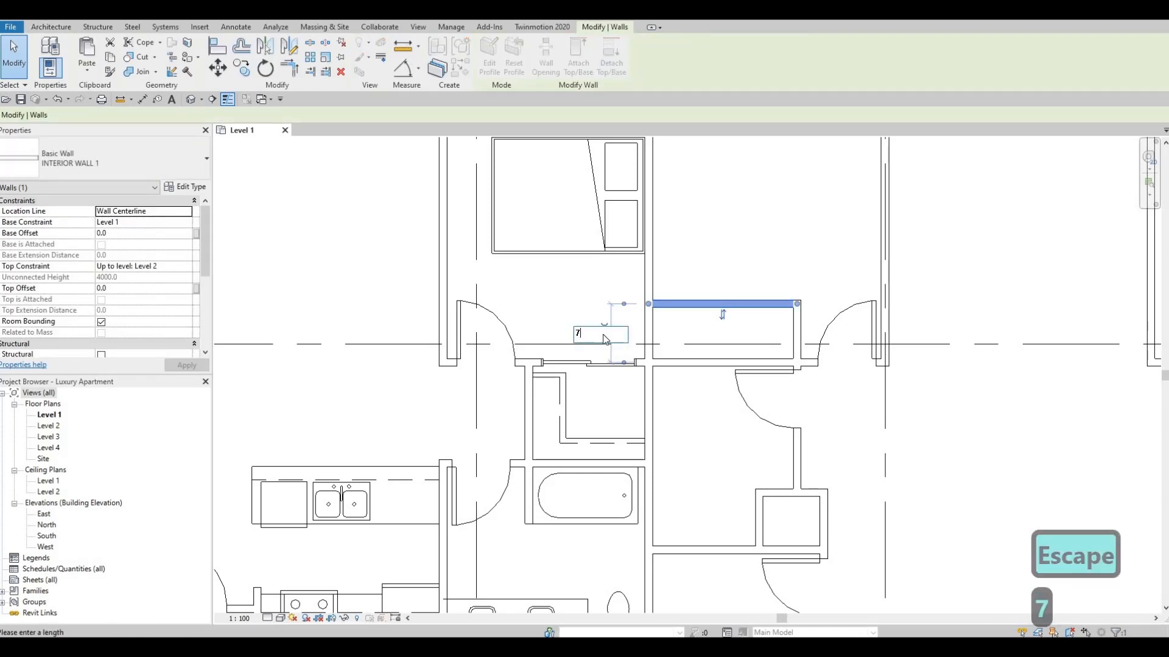
{"action": "key", "text": "Return"}
{"action": "key", "text": "Escape"}
{"action": "key", "text": "Escape"}
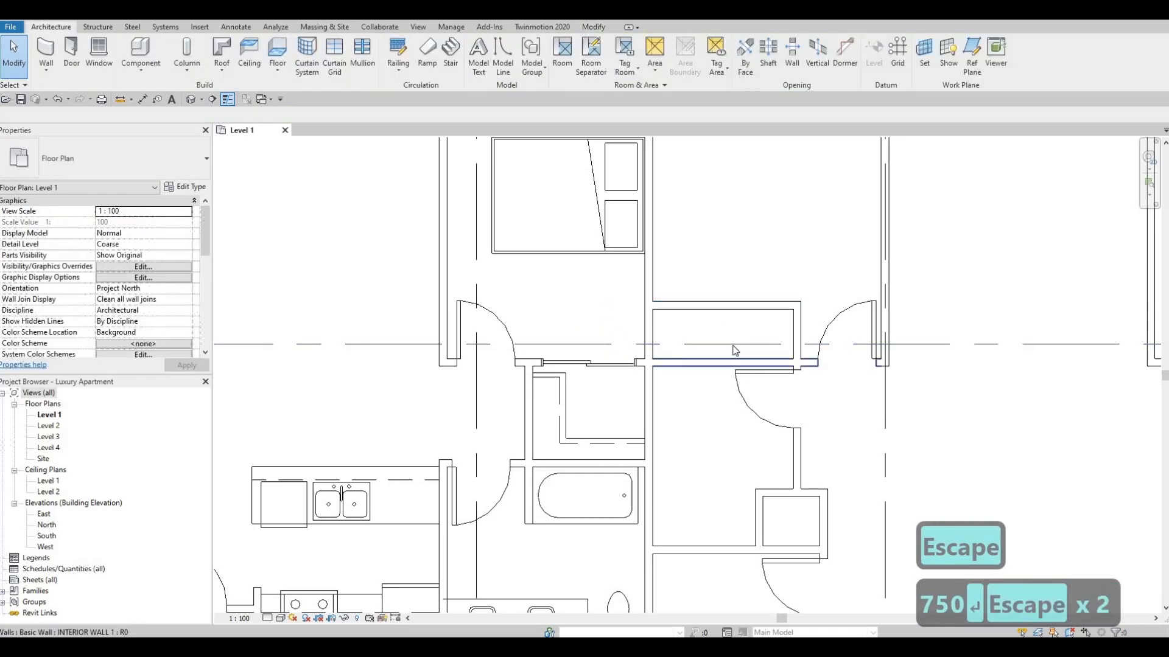
Step: Place an M_Door-Interior-Double-Sliding-2_Panel-Wood 1200 x 2000mm door in the new closet's front wall, matching the furnished apartment's closet door
{"action": "left_click", "coordinate": [753, 371]}
{"action": "scroll", "coordinate": [713, 365], "scroll_direction": "down", "scroll_amount": 1}
{"action": "middle_click_drag", "start_coordinate": [714, 372], "coordinate": [721, 368]}
{"action": "middle_click_drag", "start_coordinate": [365, 463], "coordinate": [691, 347]}
{"action": "scroll", "coordinate": [692, 347], "scroll_direction": "down", "scroll_amount": 1}
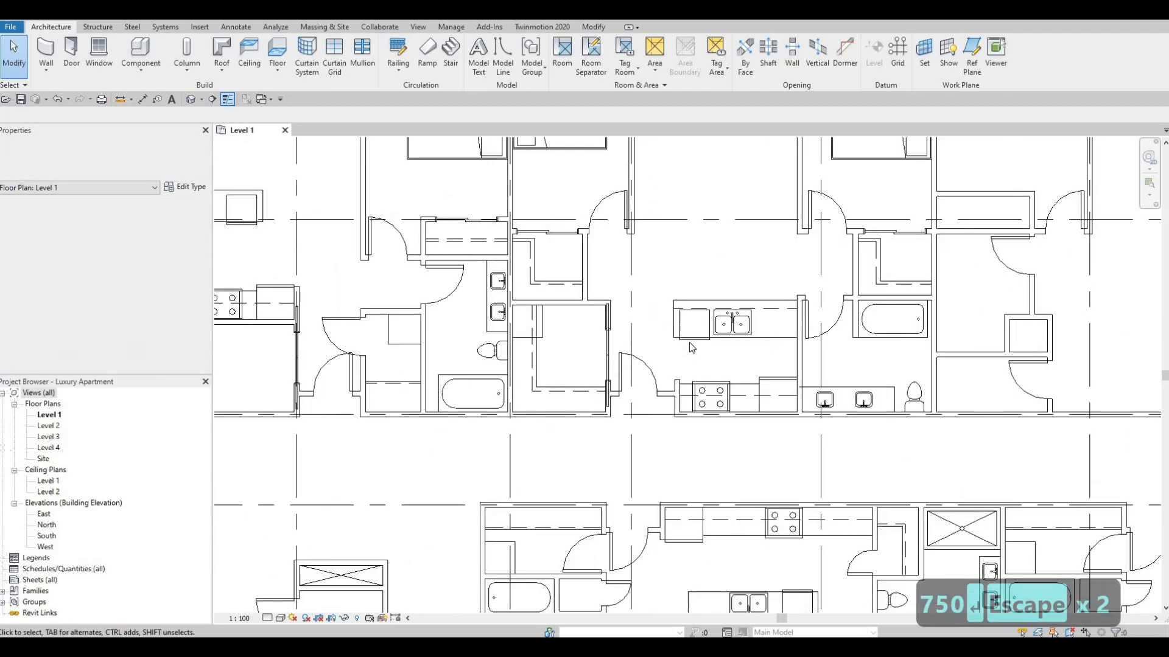
{"action": "key", "text": "Escape"}
{"action": "middle_click_drag", "start_coordinate": [544, 272], "coordinate": [541, 360]}
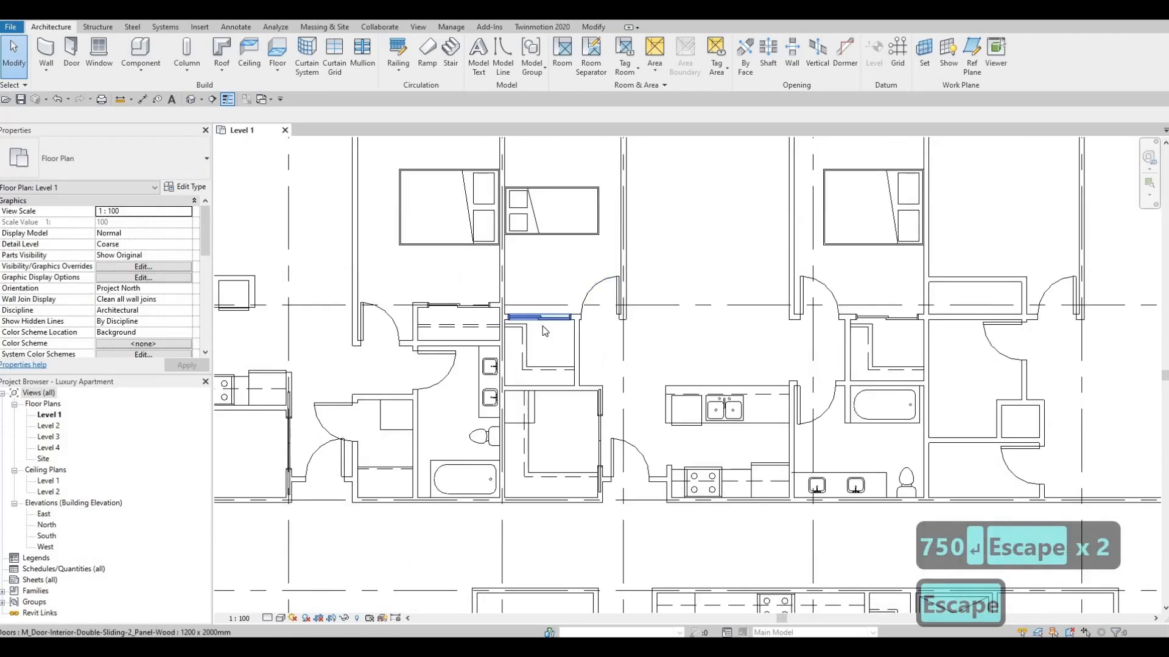
{"action": "left_click", "coordinate": [544, 331]}
{"action": "key", "text": "c"}
{"action": "key", "text": "s"}
{"action": "scroll", "coordinate": [880, 307], "scroll_direction": "up", "scroll_amount": 4}
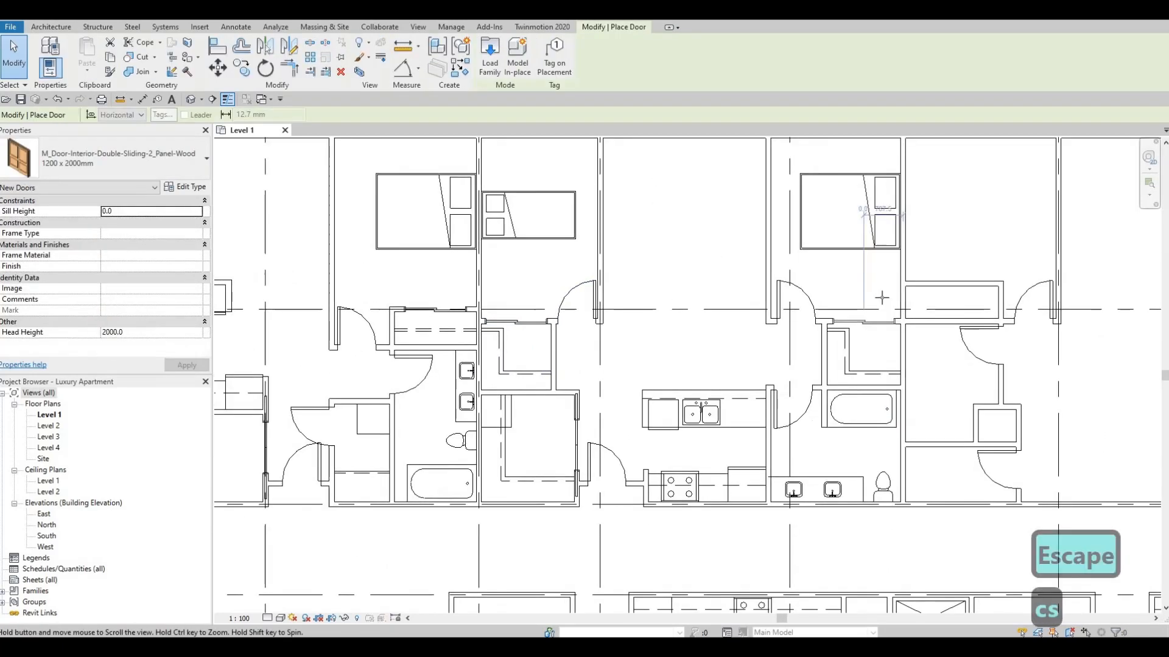
{"action": "key", "text": "Escape"}
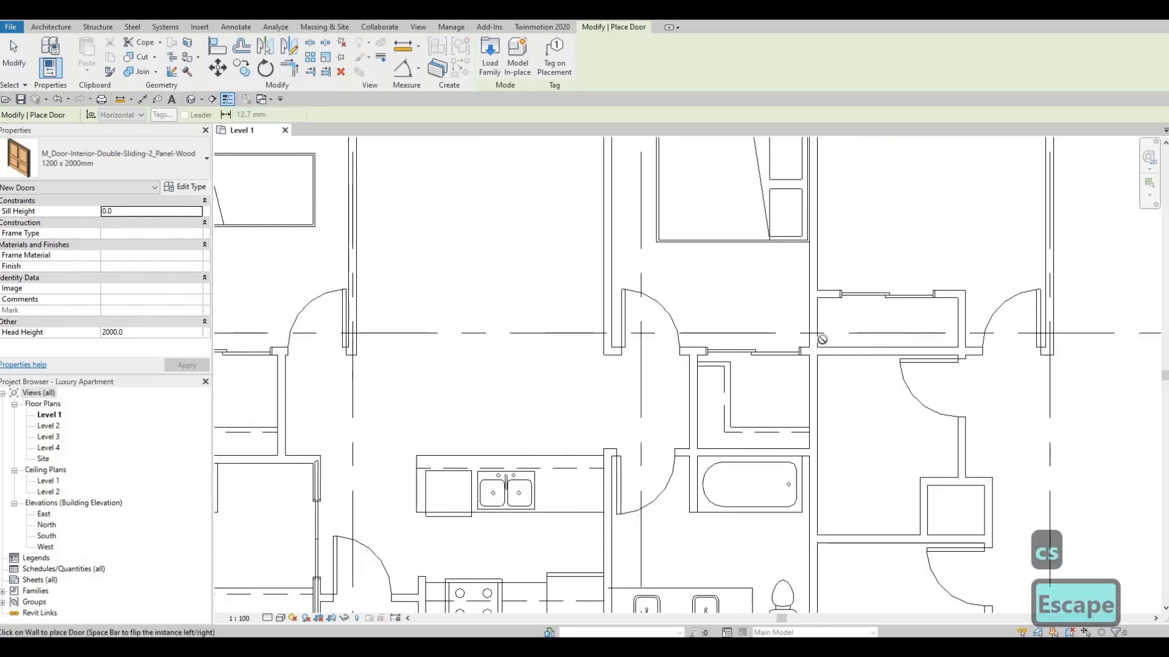
{"action": "scroll", "coordinate": [896, 353], "scroll_direction": "down", "scroll_amount": 2}
{"action": "middle_click_drag", "start_coordinate": [897, 358], "coordinate": [796, 386]}
{"action": "scroll", "coordinate": [806, 390], "scroll_direction": "down", "scroll_amount": 2}
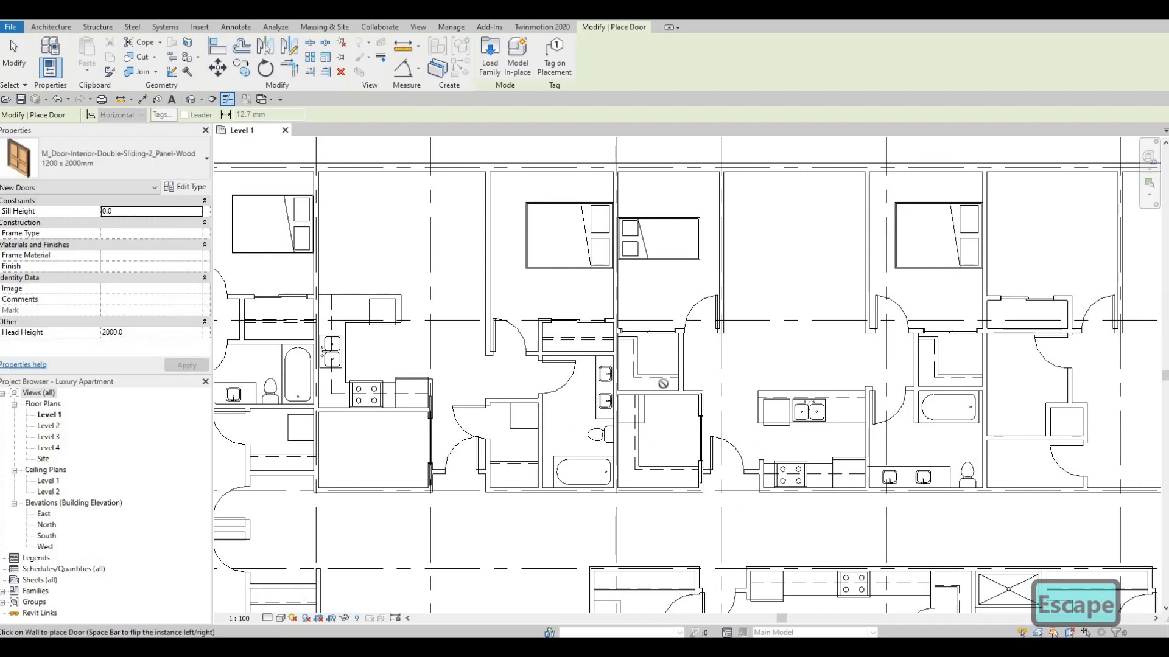
{"action": "middle_click_drag", "start_coordinate": [675, 386], "coordinate": [755, 360]}
{"action": "middle_click_drag", "start_coordinate": [586, 366], "coordinate": [759, 353]}
{"action": "key", "text": "Escape"}
{"action": "key", "text": "Escape"}
{"action": "scroll", "coordinate": [759, 353], "scroll_direction": "down", "scroll_amount": 2}
{"action": "scroll", "coordinate": [759, 353], "scroll_direction": "up", "scroll_amount": 1}
{"action": "left_click", "coordinate": [759, 353]}
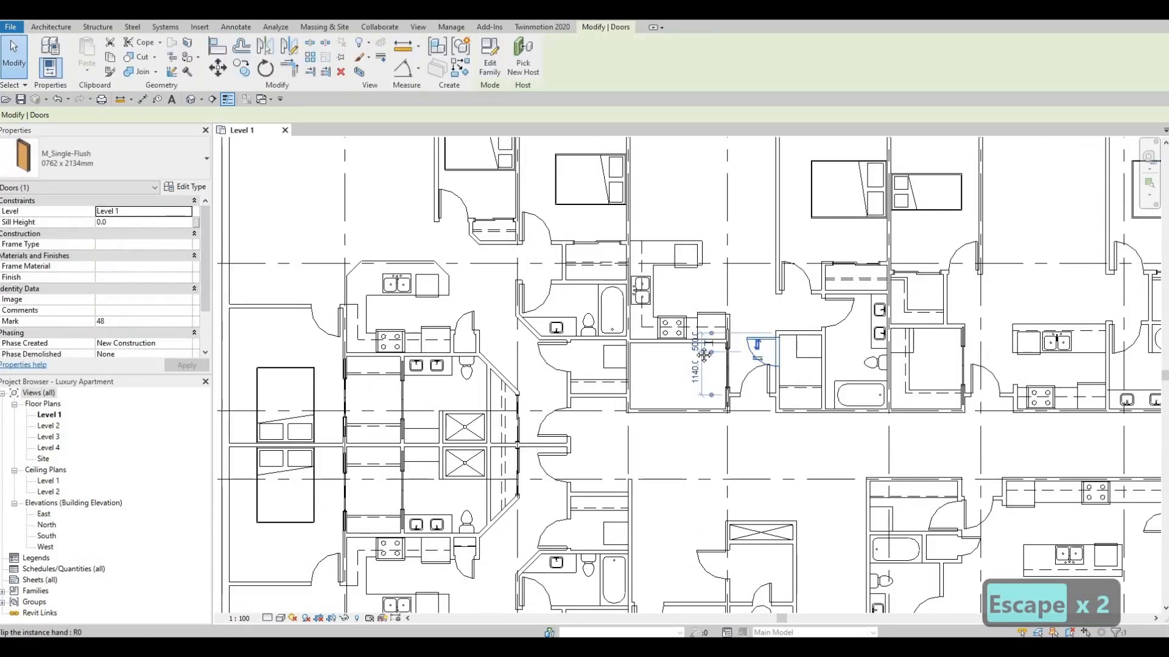
{"action": "key", "text": "c"}
{"action": "key", "text": "s"}
{"action": "middle_click_drag", "start_coordinate": [847, 367], "coordinate": [430, 357]}
{"action": "middle_click_drag", "start_coordinate": [1062, 370], "coordinate": [642, 387]}
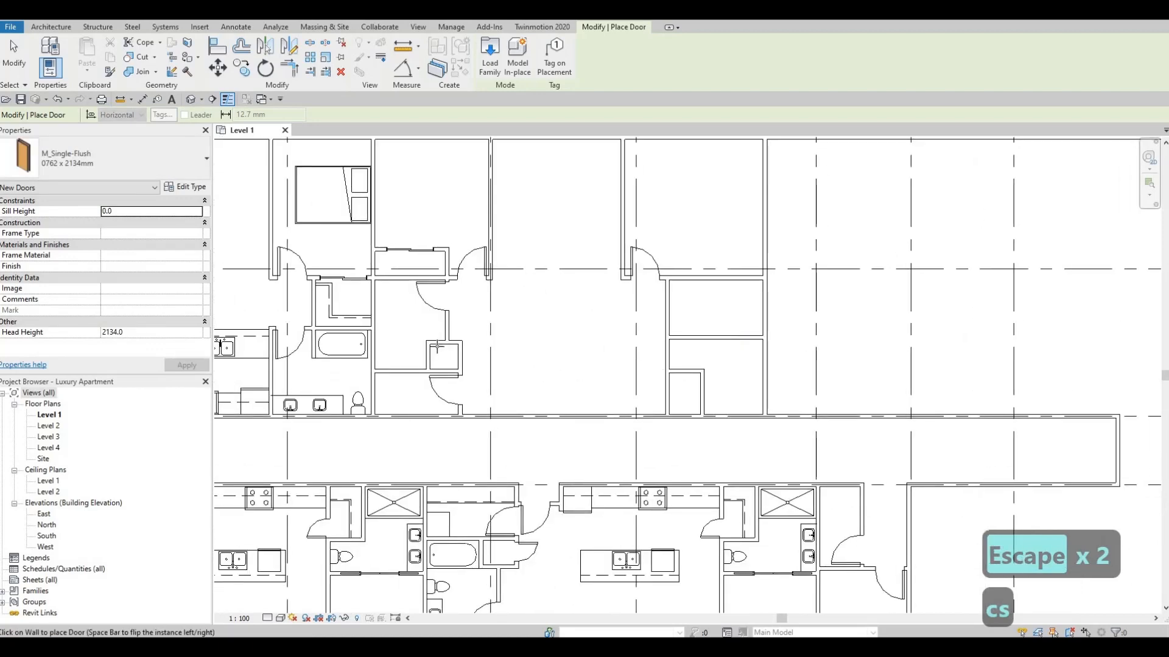
{"action": "scroll", "coordinate": [437, 346], "scroll_direction": "up", "scroll_amount": 4}
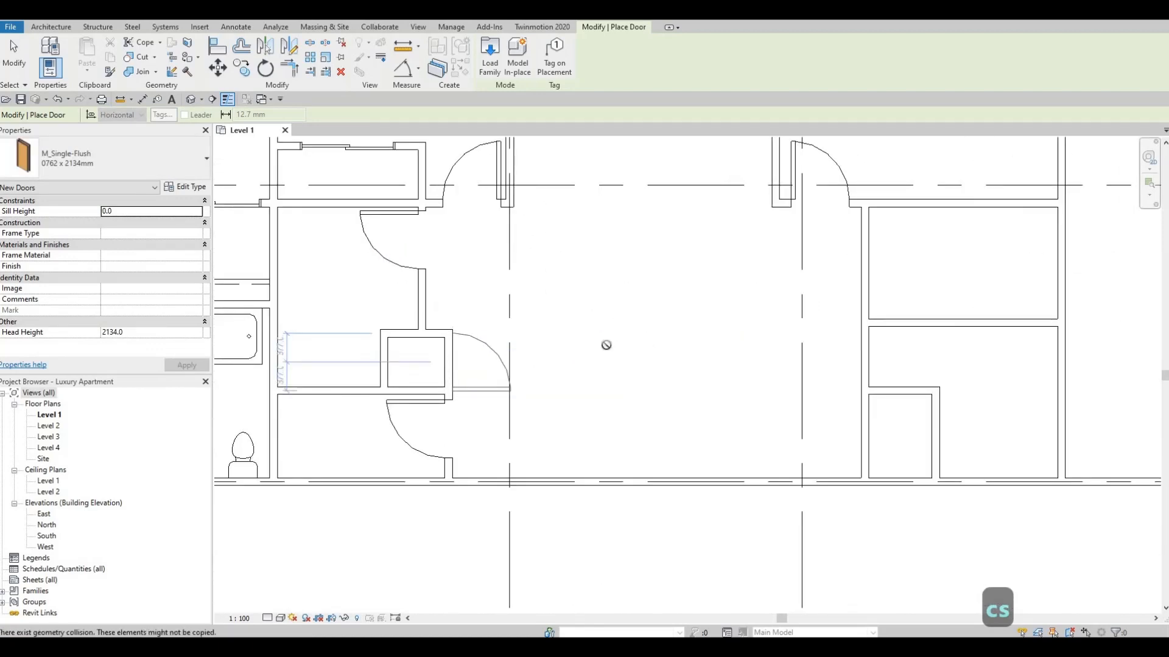
{"action": "middle_click_drag", "start_coordinate": [607, 346], "coordinate": [785, 352]}
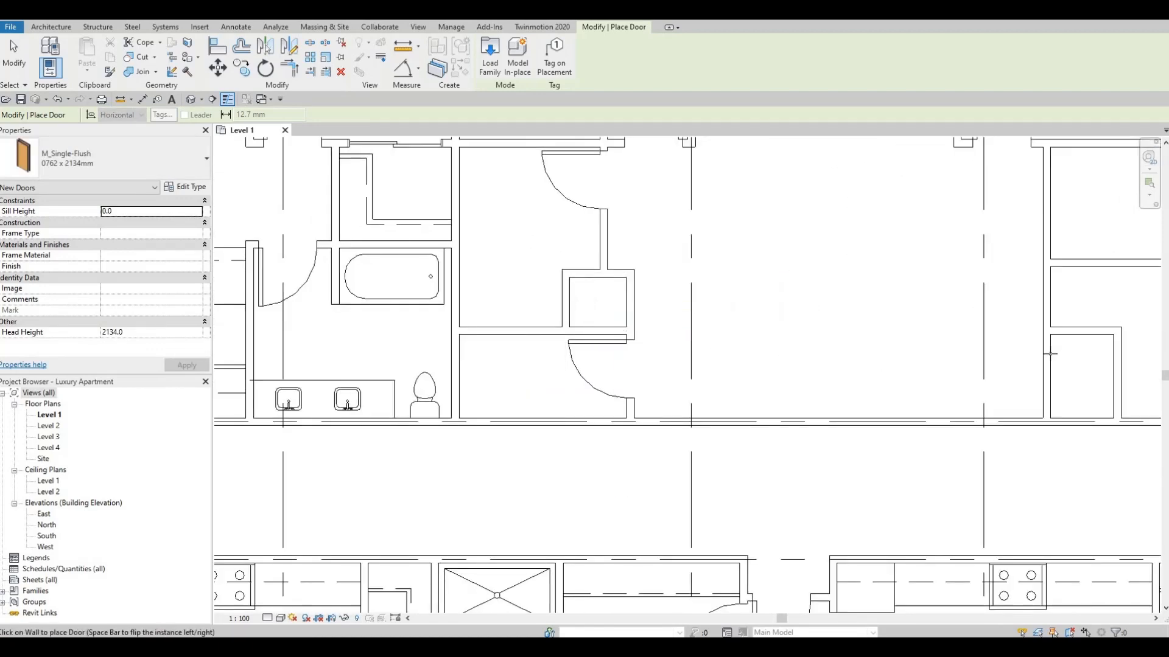
{"action": "middle_click_drag", "start_coordinate": [1051, 356], "coordinate": [792, 334]}
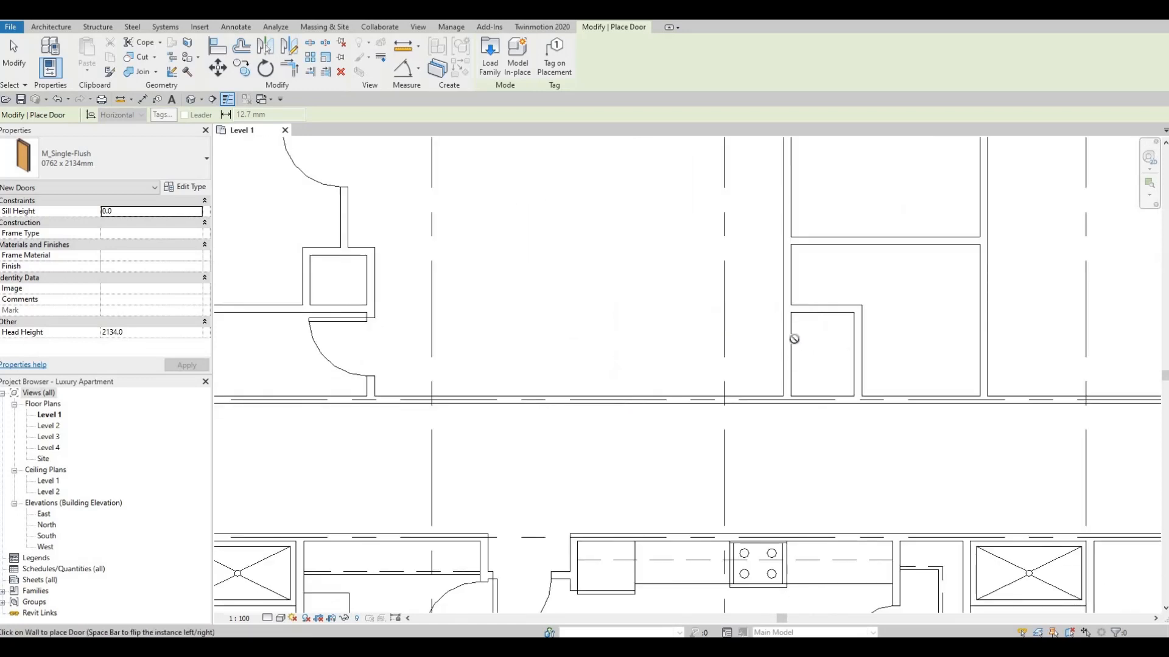
{"action": "scroll", "coordinate": [791, 337], "scroll_direction": "up", "scroll_amount": 2}
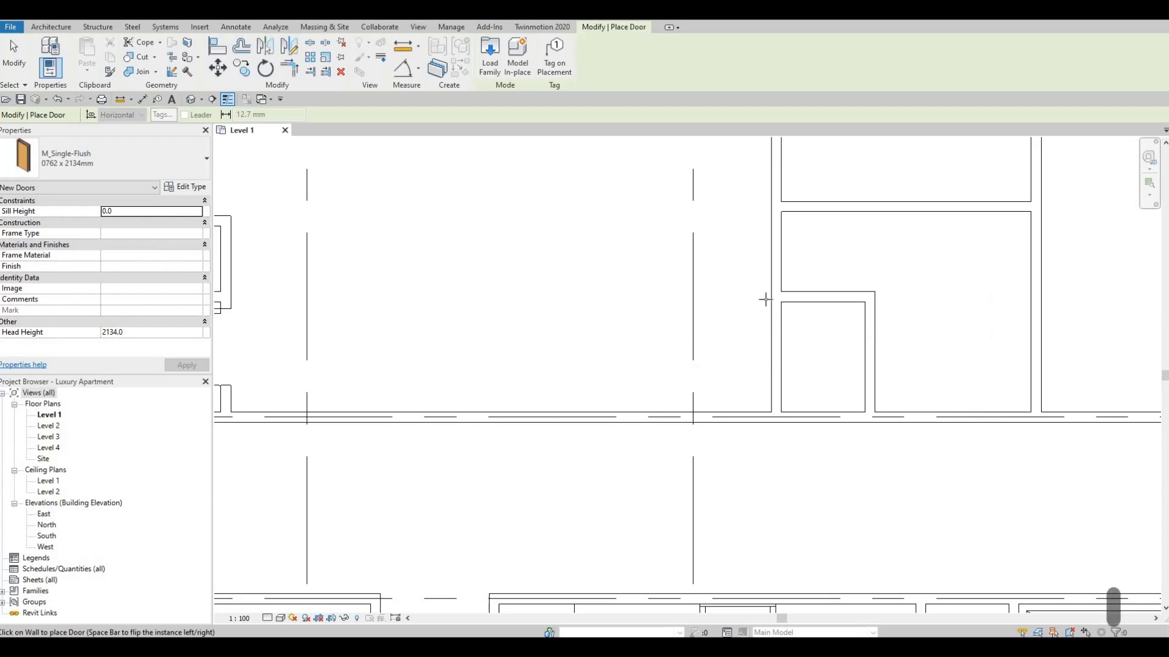
{"action": "scroll", "coordinate": [792, 332], "scroll_direction": "down", "scroll_amount": 4}
{"action": "key", "text": "Escape"}
{"action": "key", "text": "Escape"}
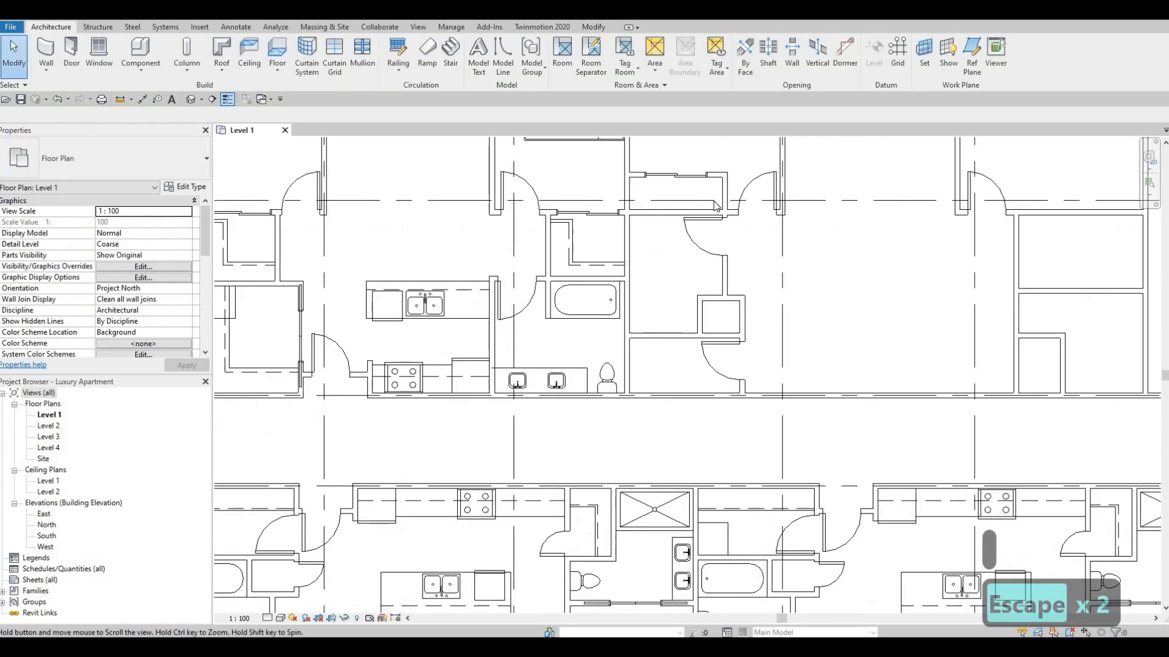
Step: Place an M_Single-Flush 500 x 2032mm door, matching the furnished apartment's kitchen-side door, centered in the small shaft's right wall near grid 9, opening outward
{"action": "middle_click_drag", "start_coordinate": [673, 349], "coordinate": [722, 244]}
{"action": "scroll", "coordinate": [722, 245], "scroll_direction": "down", "scroll_amount": 5}
{"action": "scroll", "coordinate": [525, 243], "scroll_direction": "up", "scroll_amount": 2}
{"action": "middle_click_drag", "start_coordinate": [525, 244], "coordinate": [937, 380]}
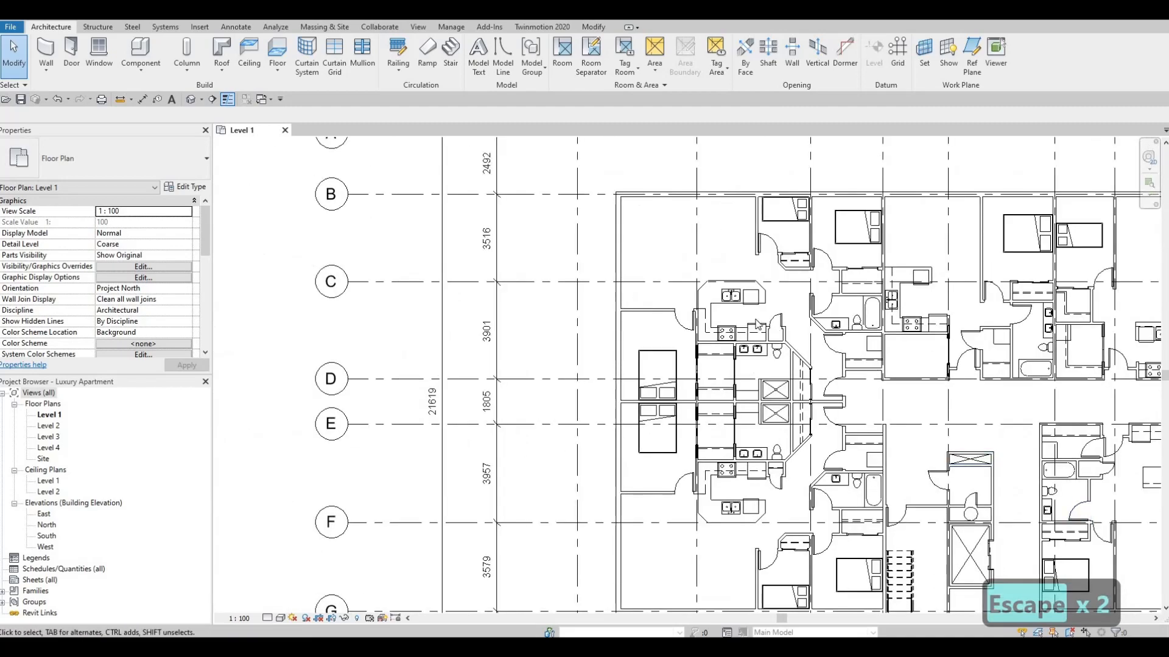
{"action": "scroll", "coordinate": [879, 367], "scroll_direction": "up", "scroll_amount": 2}
{"action": "key", "text": "d"}
{"action": "key", "text": "r"}
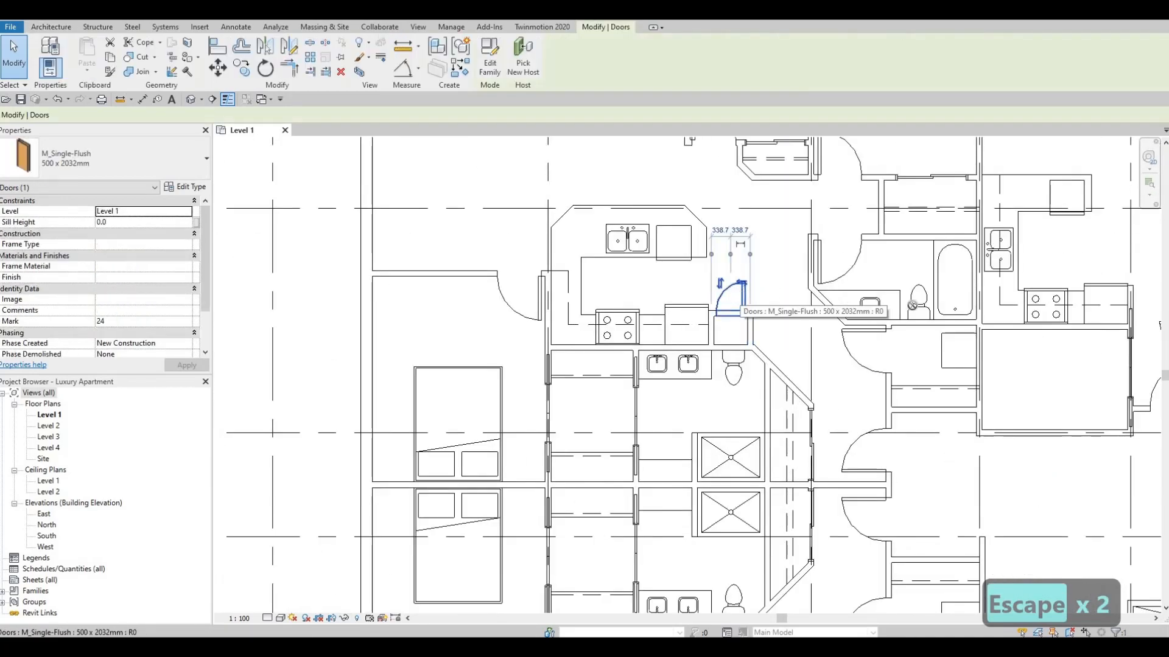
{"action": "scroll", "coordinate": [742, 307], "scroll_direction": "up", "scroll_amount": 1}
{"action": "scroll", "coordinate": [591, 302], "scroll_direction": "down", "scroll_amount": 3}
{"action": "scroll", "coordinate": [667, 294], "scroll_direction": "up", "scroll_amount": 5}
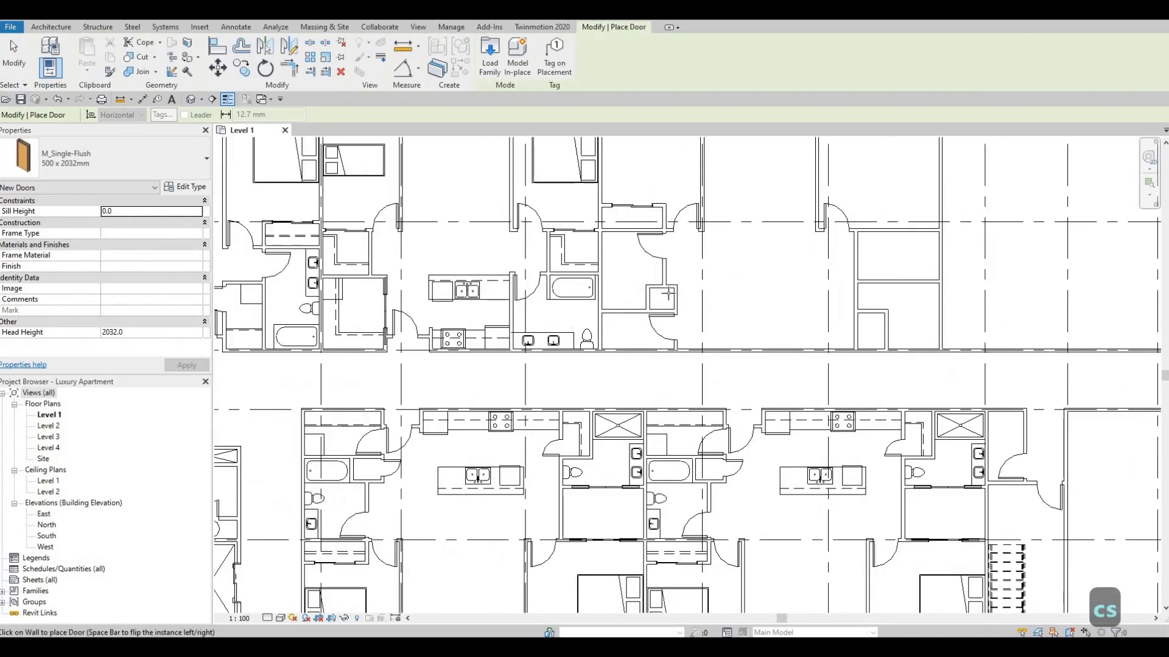
{"action": "scroll", "coordinate": [667, 294], "scroll_direction": "up", "scroll_amount": 2}
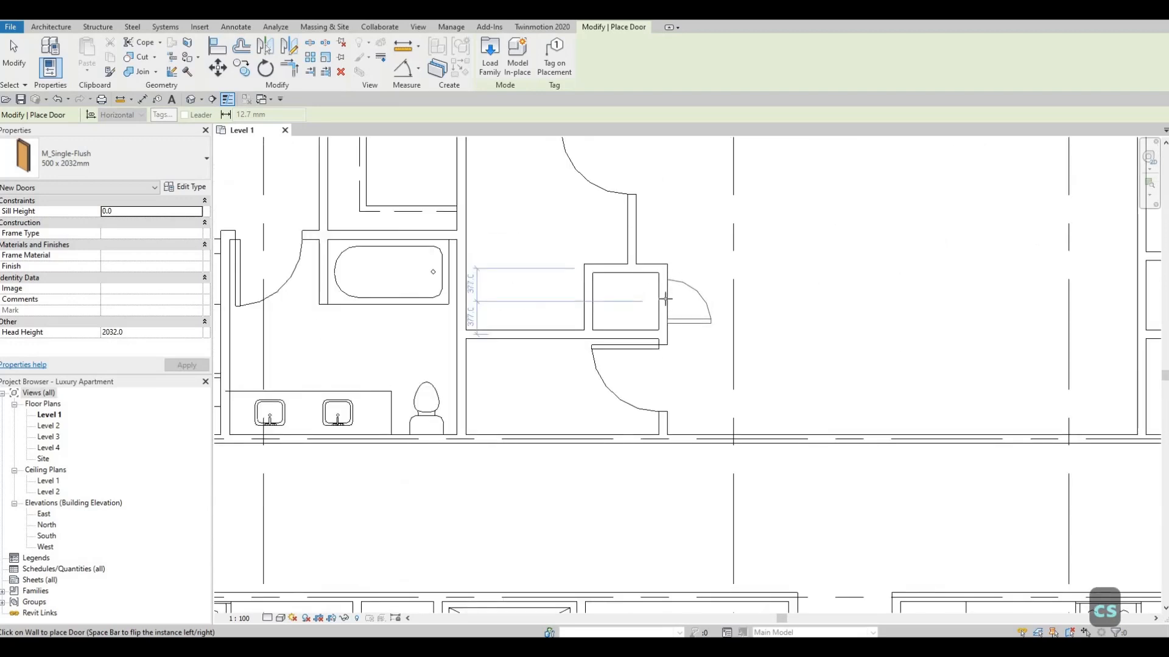
{"action": "left_click", "coordinate": [669, 294]}
Step: Place another M_Single-Flush 500 x 2032mm door in the left wall of the opposite shaft, near its upper corner, opening outward
{"action": "scroll", "coordinate": [704, 357], "scroll_direction": "down", "scroll_amount": 5}
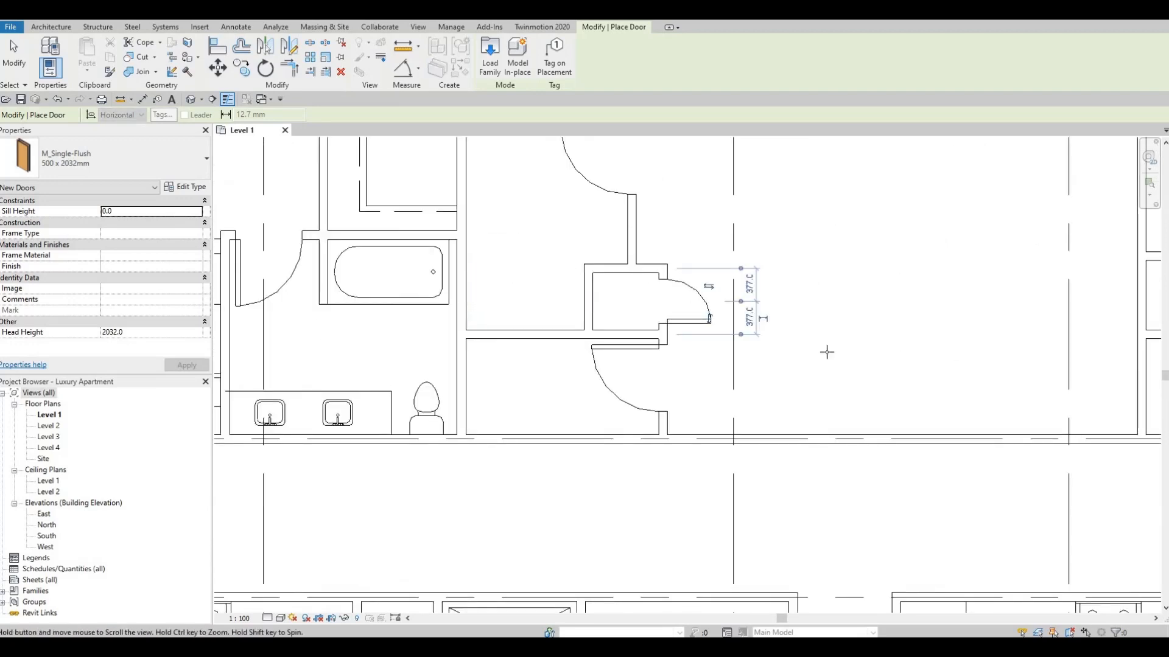
{"action": "scroll", "coordinate": [826, 353], "scroll_direction": "up", "scroll_amount": 5}
{"action": "scroll", "coordinate": [824, 354], "scroll_direction": "up", "scroll_amount": 2}
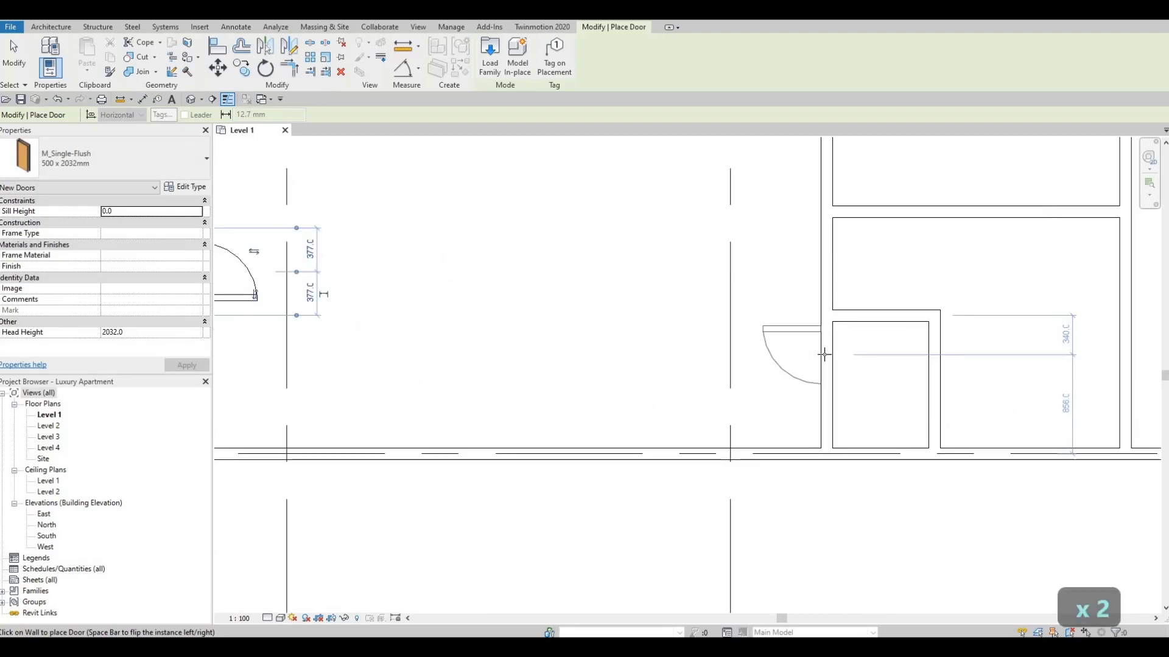
{"action": "left_click", "coordinate": [840, 353]}
{"action": "scroll", "coordinate": [825, 394], "scroll_direction": "down", "scroll_amount": 4}
{"action": "key", "text": "Escape"}
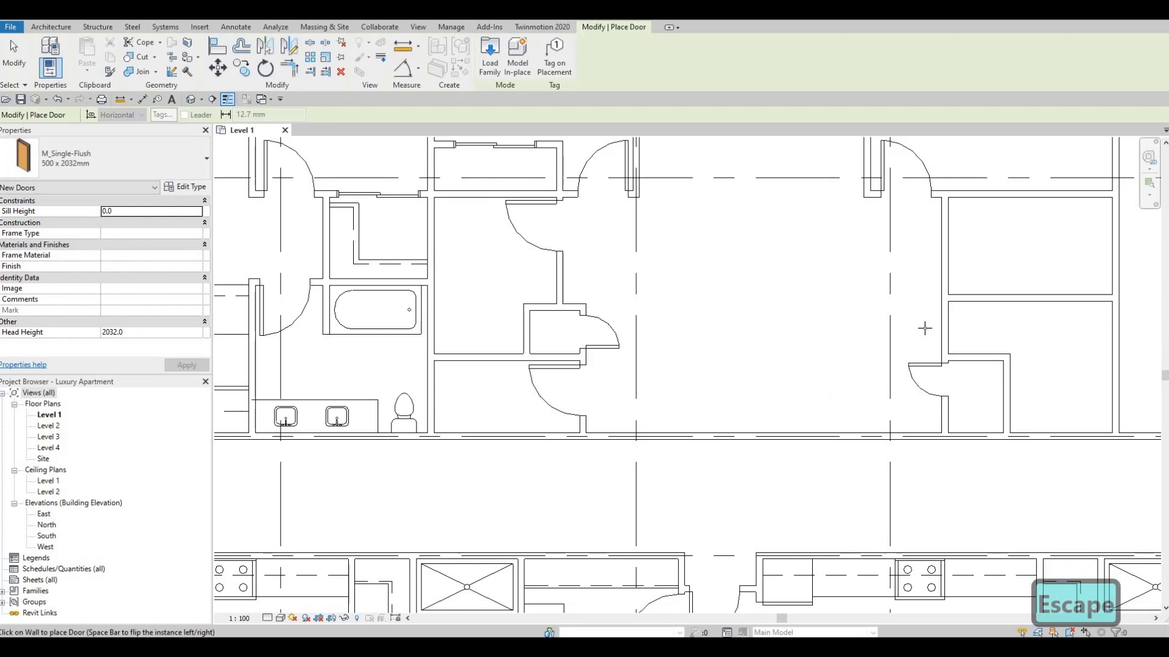
{"action": "scroll", "coordinate": [916, 338], "scroll_direction": "up", "scroll_amount": 5}
{"action": "key", "text": "Escape"}
{"action": "key", "text": "Escape"}
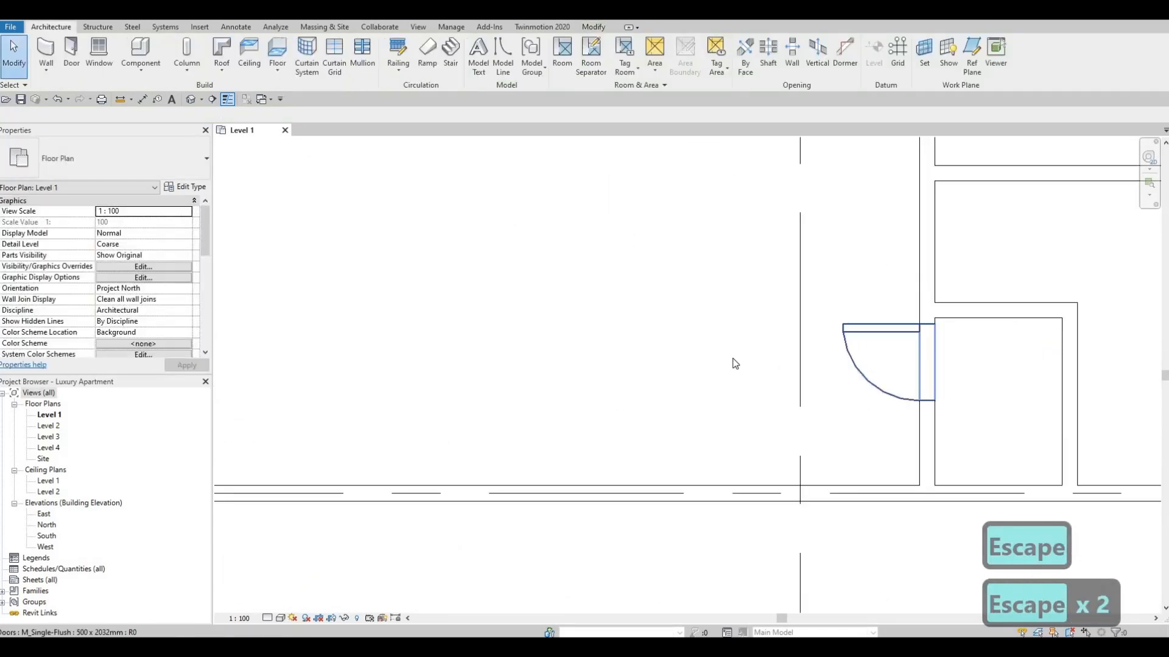
Step: Set the opposite shaft's upper horizontal wall to 880 mm from the horizontal wall above it
{"action": "middle_click_drag", "start_coordinate": [965, 348], "coordinate": [723, 342]}
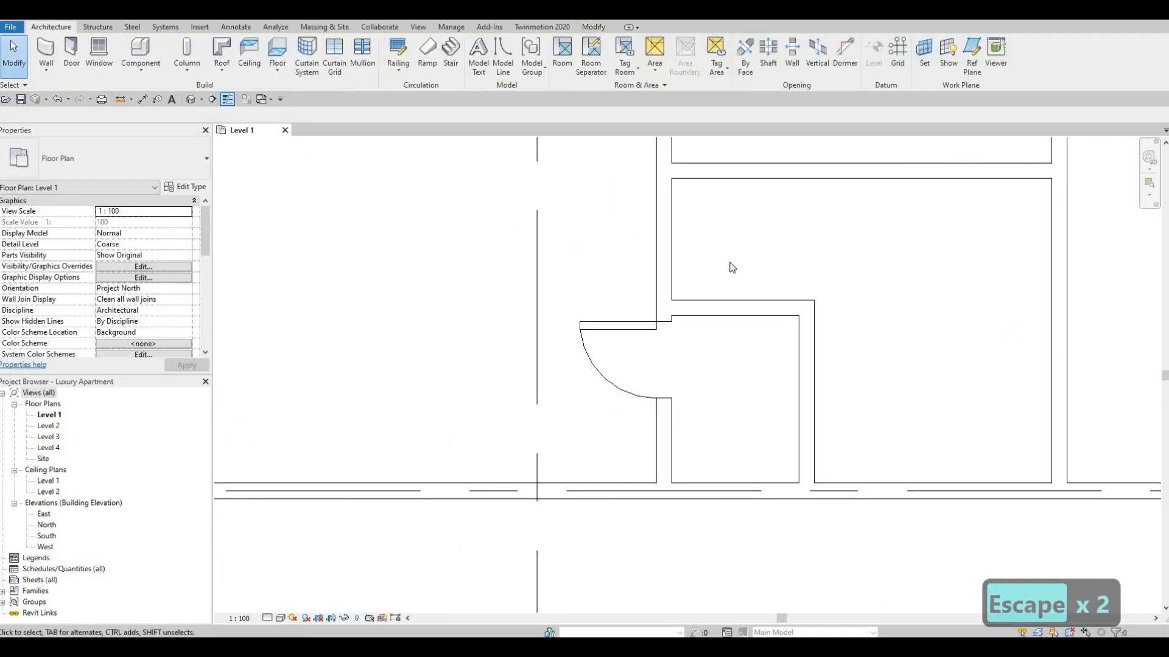
{"action": "left_click", "coordinate": [708, 293]}
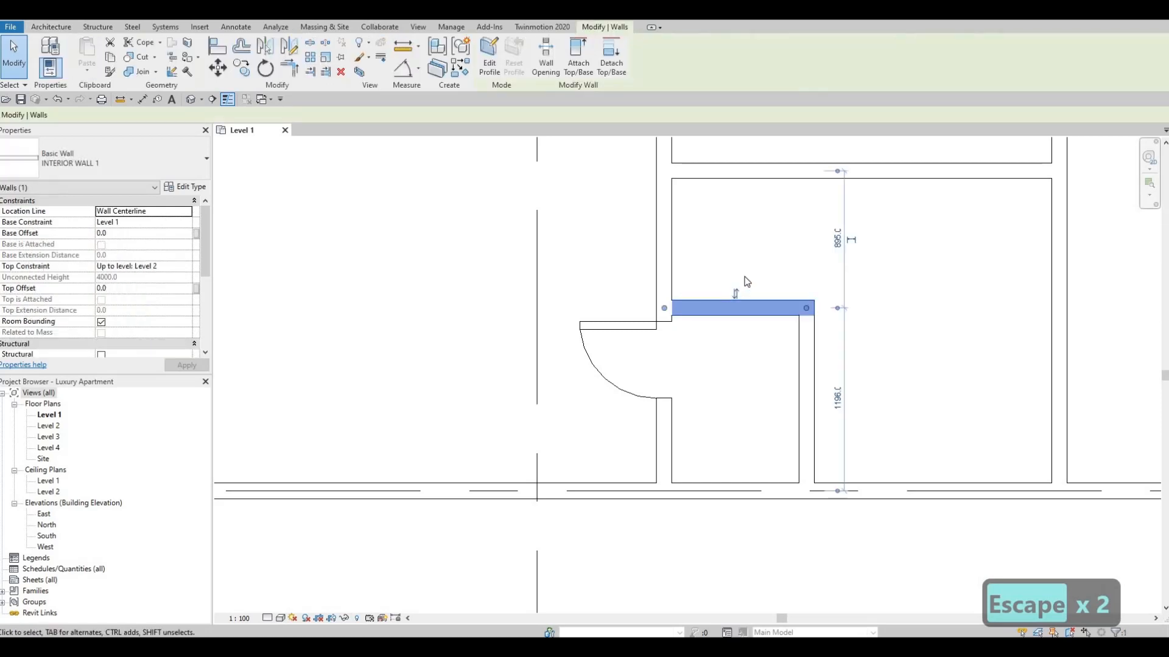
{"action": "scroll", "coordinate": [823, 269], "scroll_direction": "up", "scroll_amount": 2}
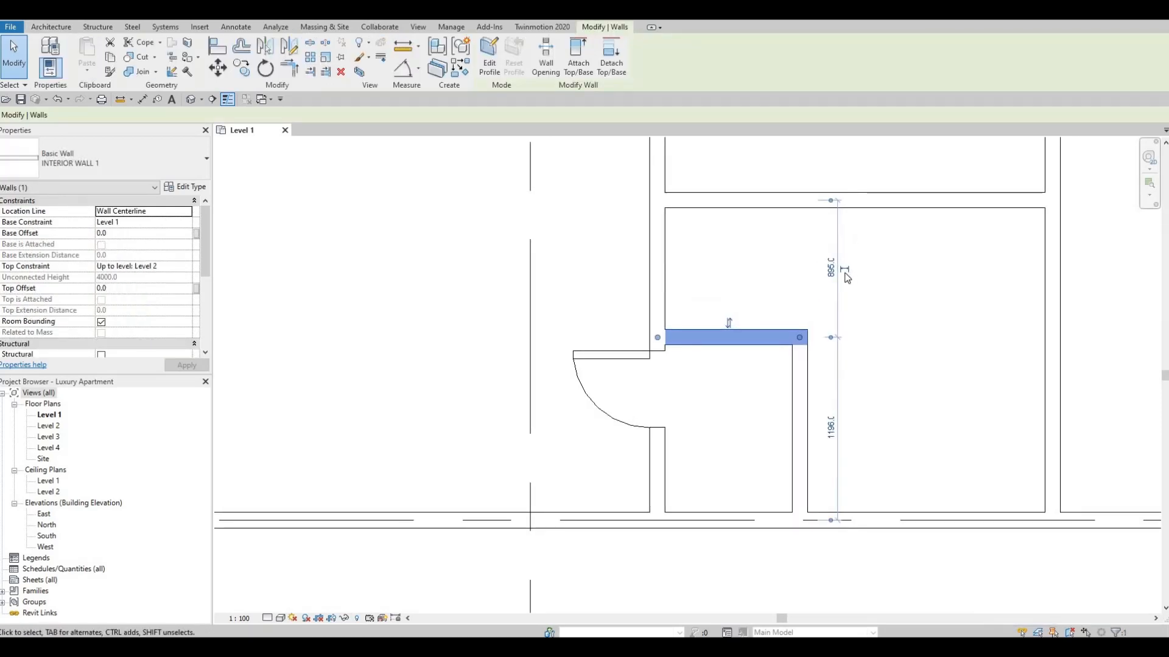
{"action": "left_click", "coordinate": [841, 270]}
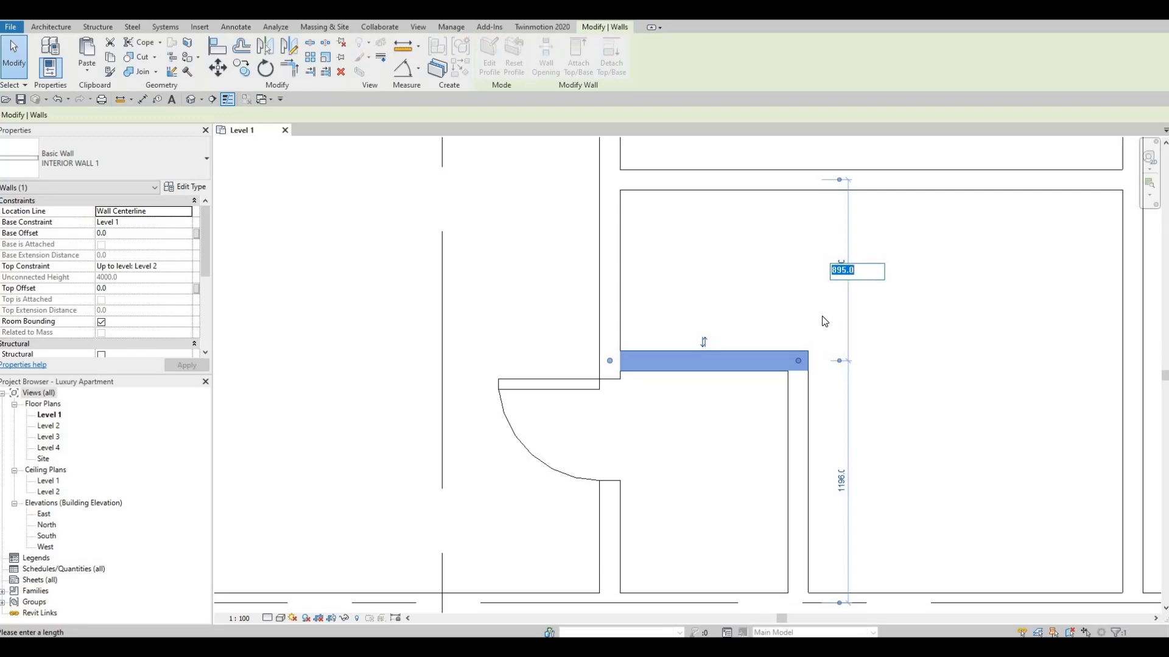
{"action": "type", "text": "88"}
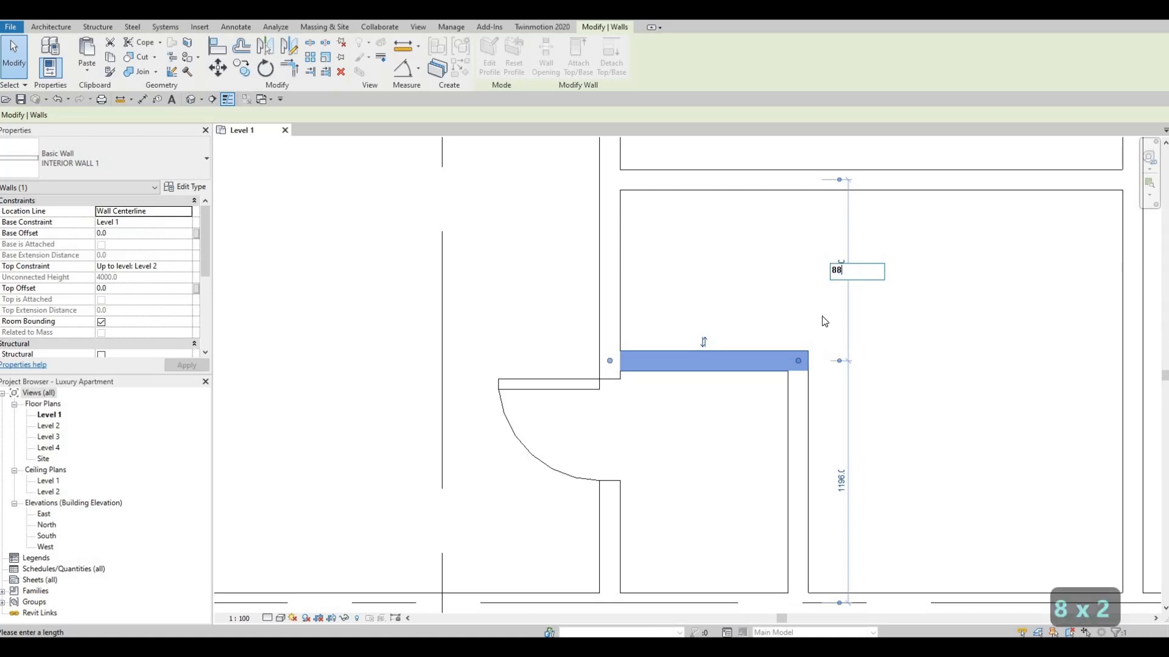
{"action": "type", "text": "0"}
{"action": "key", "text": "Return"}
{"action": "key", "text": "Escape"}
{"action": "key", "text": "Escape"}
Step: Nudge the opposite shaft's single-flush door three increments upward along its wall
{"action": "left_click", "coordinate": [589, 388]}
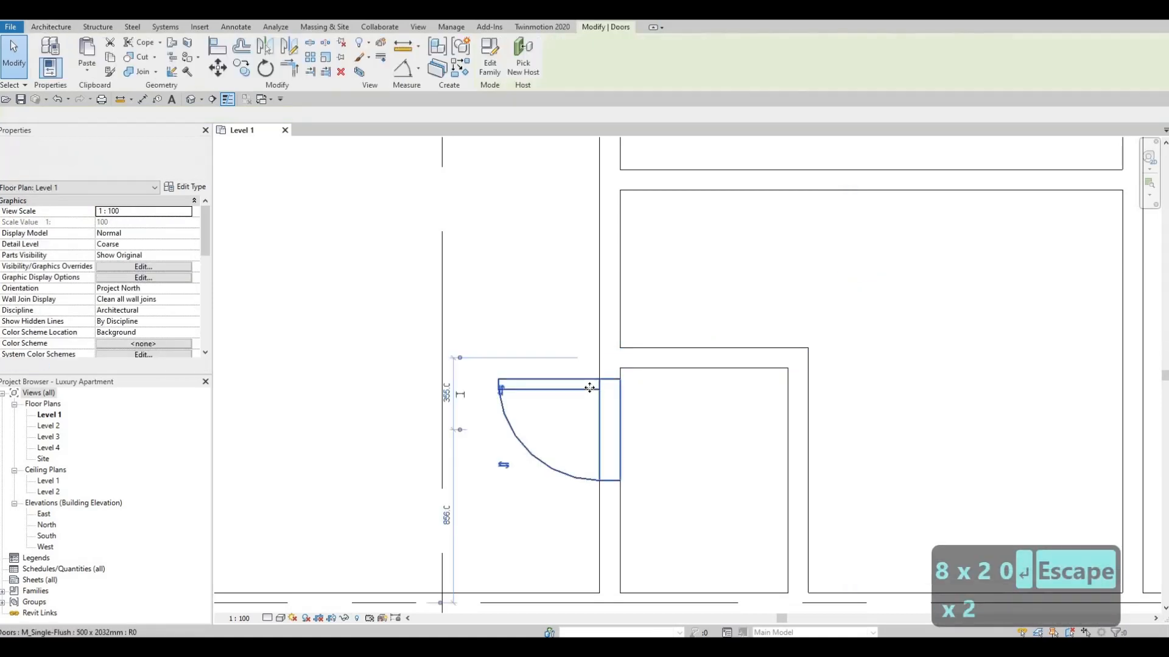
{"action": "key", "text": "Up"}
{"action": "key", "text": "Up"}
{"action": "key", "text": "Up"}
{"action": "key", "text": "Escape"}
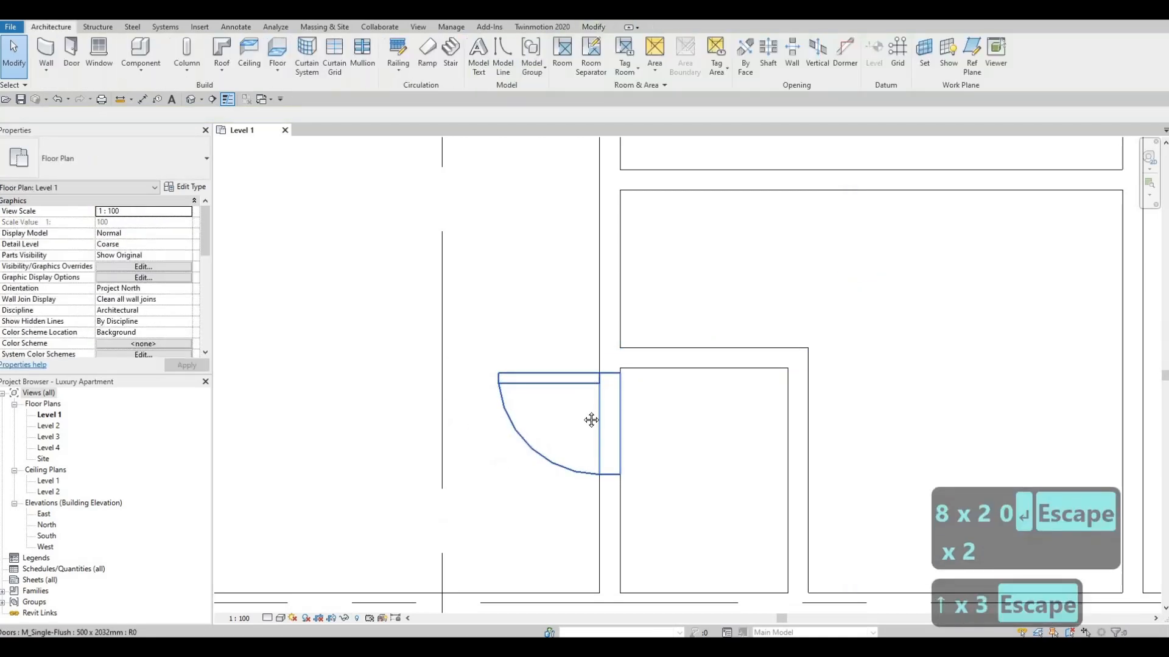
{"action": "key", "text": "Escape"}
{"action": "scroll", "coordinate": [591, 420], "scroll_direction": "down", "scroll_amount": 8}
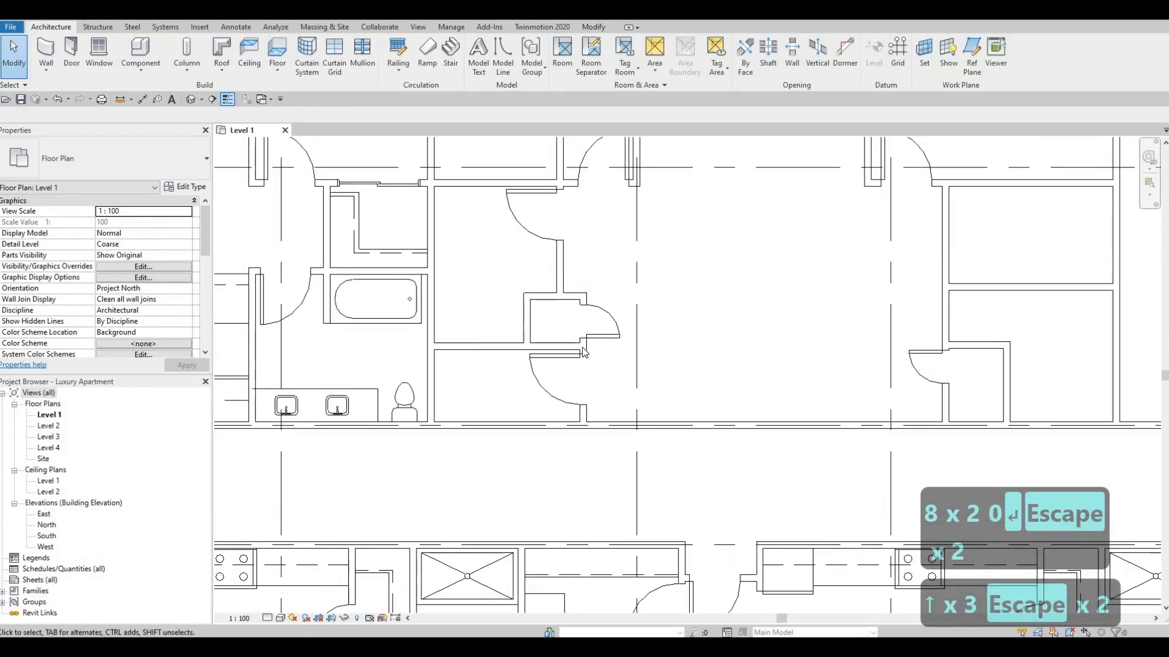
Step: Examine the furnished neighboring apartments' kitchens, bathrooms and laundry rooms for fixtures to reuse in the unfurnished apartment
{"action": "middle_click_drag", "start_coordinate": [583, 352], "coordinate": [632, 359]}
{"action": "scroll", "coordinate": [724, 389], "scroll_direction": "down", "scroll_amount": 3}
{"action": "middle_click_drag", "start_coordinate": [425, 370], "coordinate": [631, 396]}
{"action": "key", "text": "Escape"}
{"action": "key", "text": "Escape"}
{"action": "scroll", "coordinate": [669, 353], "scroll_direction": "up", "scroll_amount": 1}
{"action": "middle_click_drag", "start_coordinate": [760, 342], "coordinate": [767, 374]}
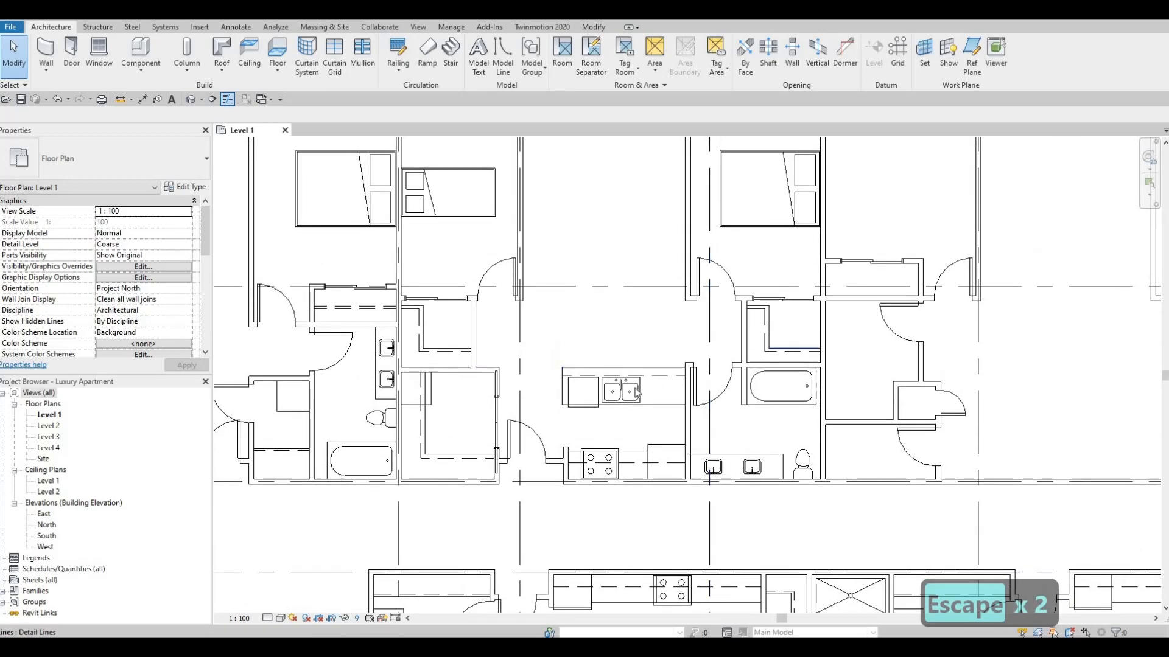
{"action": "middle_click_drag", "start_coordinate": [674, 401], "coordinate": [665, 405]}
{"action": "middle_click_drag", "start_coordinate": [669, 451], "coordinate": [688, 454]}
{"action": "scroll", "coordinate": [681, 451], "scroll_direction": "up", "scroll_amount": 1}
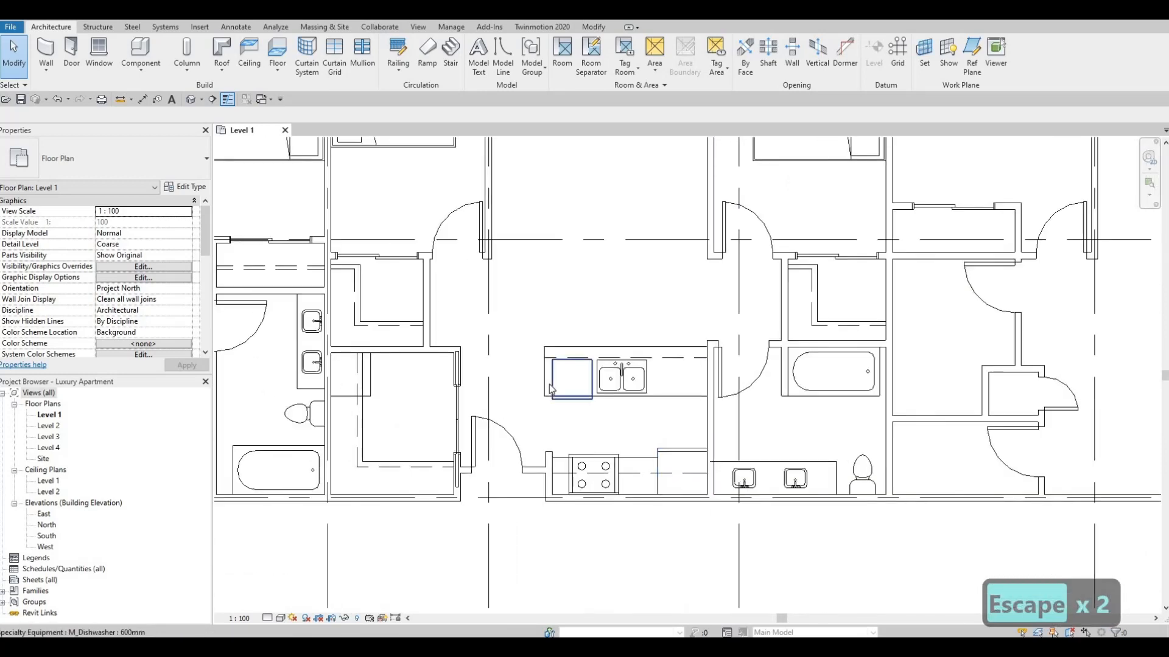
{"action": "scroll", "coordinate": [549, 386], "scroll_direction": "down", "scroll_amount": 1}
{"action": "middle_click_drag", "start_coordinate": [542, 375], "coordinate": [593, 396]}
{"action": "scroll", "coordinate": [563, 390], "scroll_direction": "down", "scroll_amount": 1}
{"action": "middle_click_drag", "start_coordinate": [497, 410], "coordinate": [560, 390]}
{"action": "scroll", "coordinate": [558, 390], "scroll_direction": "up", "scroll_amount": 1}
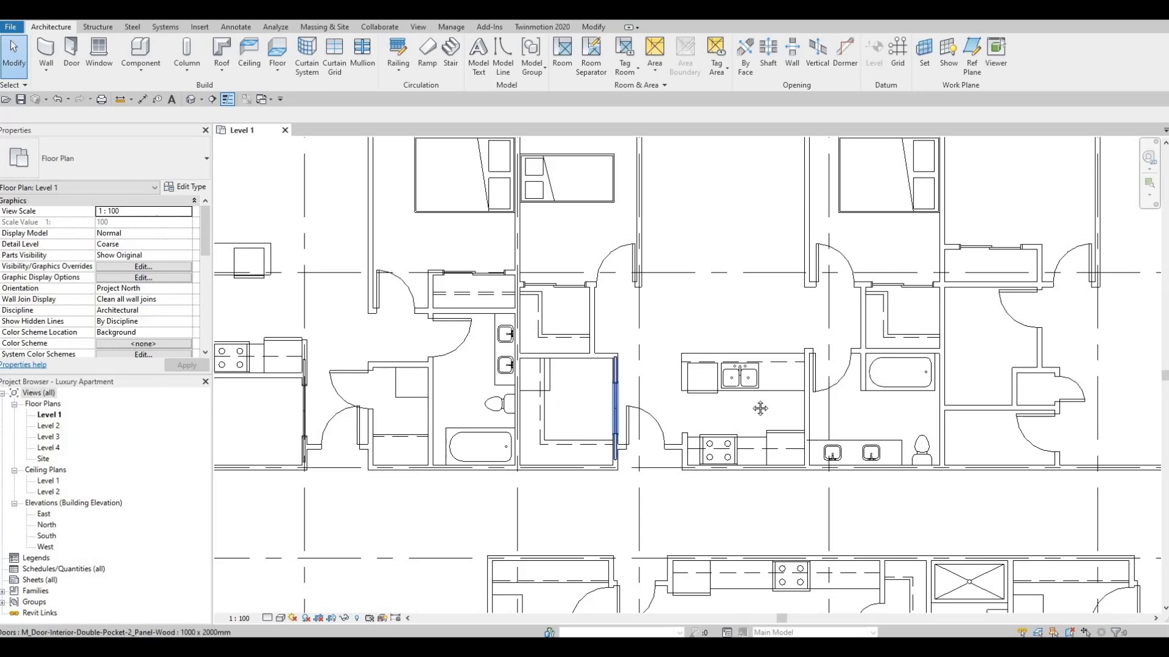
{"action": "middle_click_drag", "start_coordinate": [759, 408], "coordinate": [771, 410]}
{"action": "middle_click_drag", "start_coordinate": [682, 396], "coordinate": [681, 427]}
{"action": "scroll", "coordinate": [715, 398], "scroll_direction": "down", "scroll_amount": 1}
{"action": "middle_click_drag", "start_coordinate": [694, 350], "coordinate": [800, 363]}
{"action": "scroll", "coordinate": [706, 342], "scroll_direction": "down", "scroll_amount": 1}
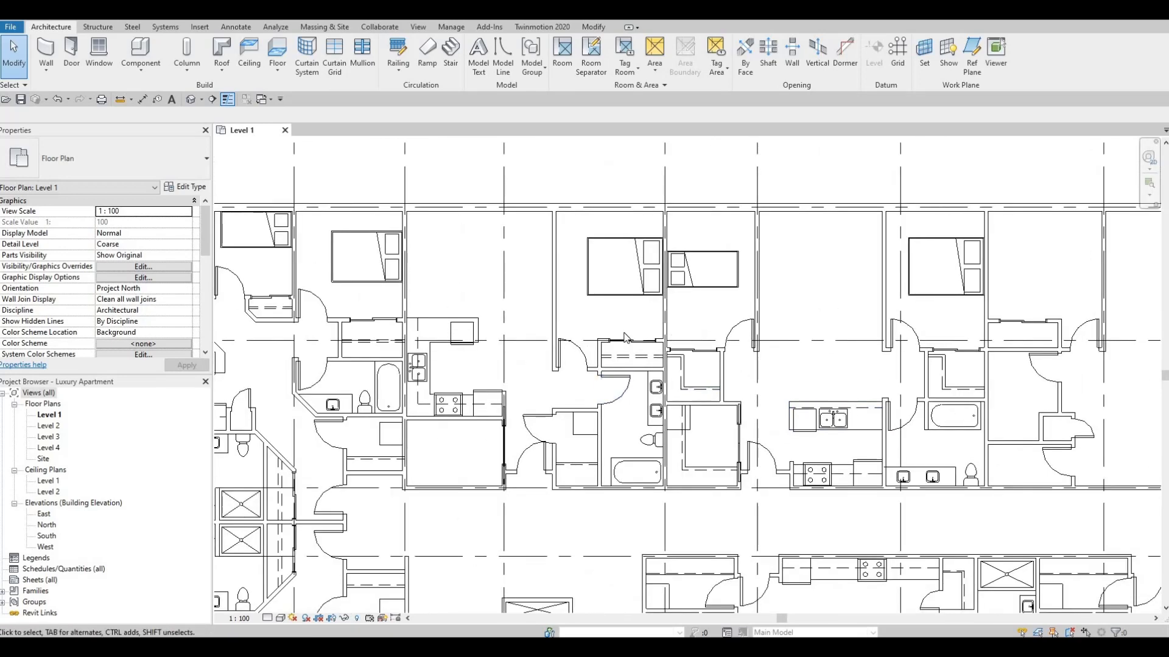
Step: Place an M_Washer_Dryer_Combo 600mm, matching the furnished apartment's, in the lower-left corner of the small room below the shaft near grid 9
{"action": "middle_click_drag", "start_coordinate": [430, 406], "coordinate": [659, 352]}
{"action": "scroll", "coordinate": [658, 395], "scroll_direction": "up", "scroll_amount": 1}
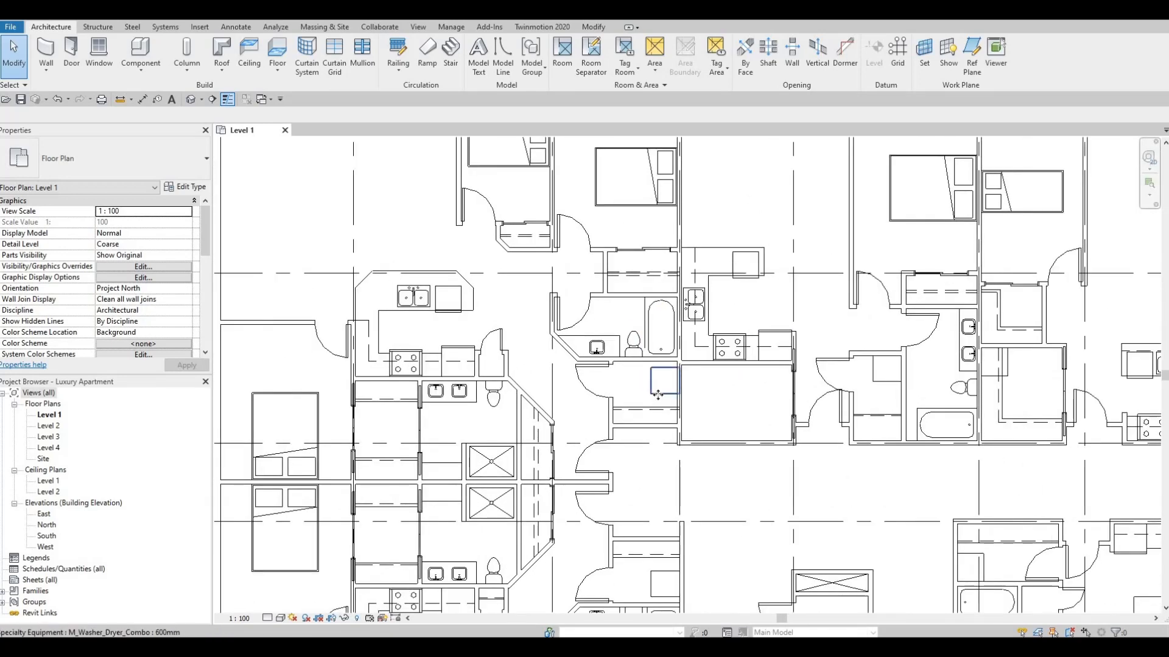
{"action": "left_click", "coordinate": [658, 394]}
{"action": "key", "text": "c"}
{"action": "key", "text": "s"}
{"action": "middle_click_drag", "start_coordinate": [1100, 396], "coordinate": [601, 346]}
{"action": "middle_click_drag", "start_coordinate": [828, 355], "coordinate": [532, 344]}
{"action": "scroll", "coordinate": [548, 337], "scroll_direction": "up", "scroll_amount": 3}
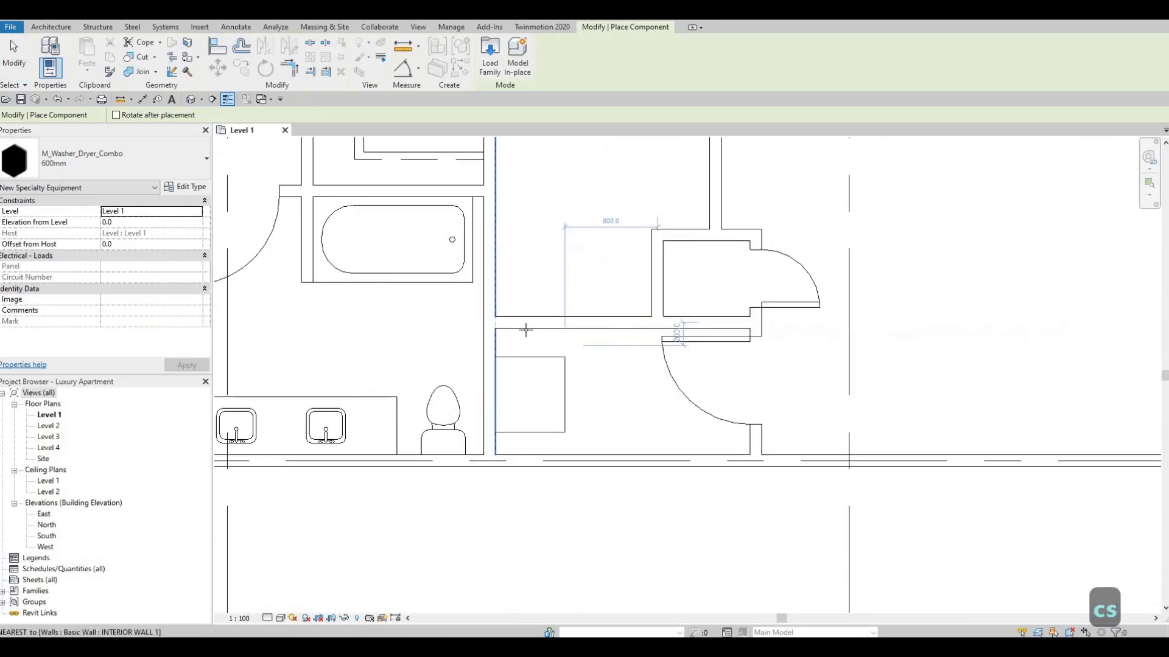
{"action": "middle_click_drag", "start_coordinate": [530, 411], "coordinate": [545, 345]}
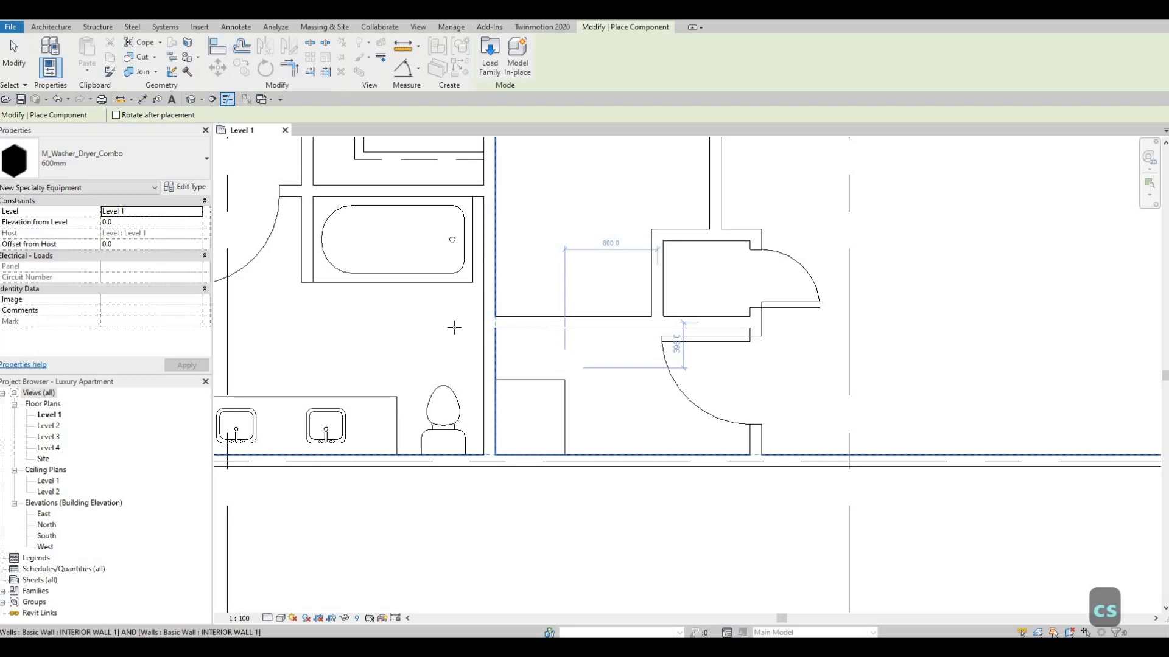
{"action": "left_click", "coordinate": [530, 411]}
{"action": "key", "text": "Escape"}
{"action": "key", "text": "Escape"}
Step: Place an M_Tub-Rectangular-2D 2 bathtub, matching the adjacent bathroom's, along the room's lower wall between the shared apartment wall and the shaft
{"action": "middle_click_drag", "start_coordinate": [409, 284], "coordinate": [590, 323]}
{"action": "scroll", "coordinate": [590, 323], "scroll_direction": "down", "scroll_amount": 2}
{"action": "left_click", "coordinate": [588, 321]}
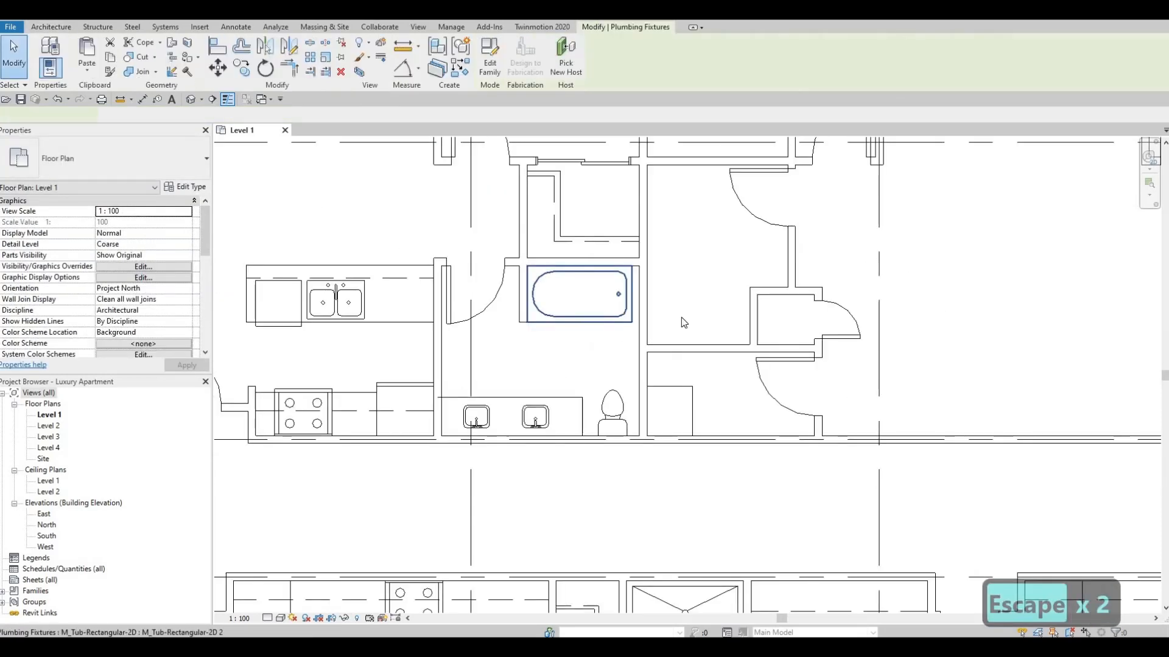
{"action": "key", "text": "c"}
{"action": "key", "text": "s"}
{"action": "scroll", "coordinate": [685, 334], "scroll_direction": "up", "scroll_amount": 2}
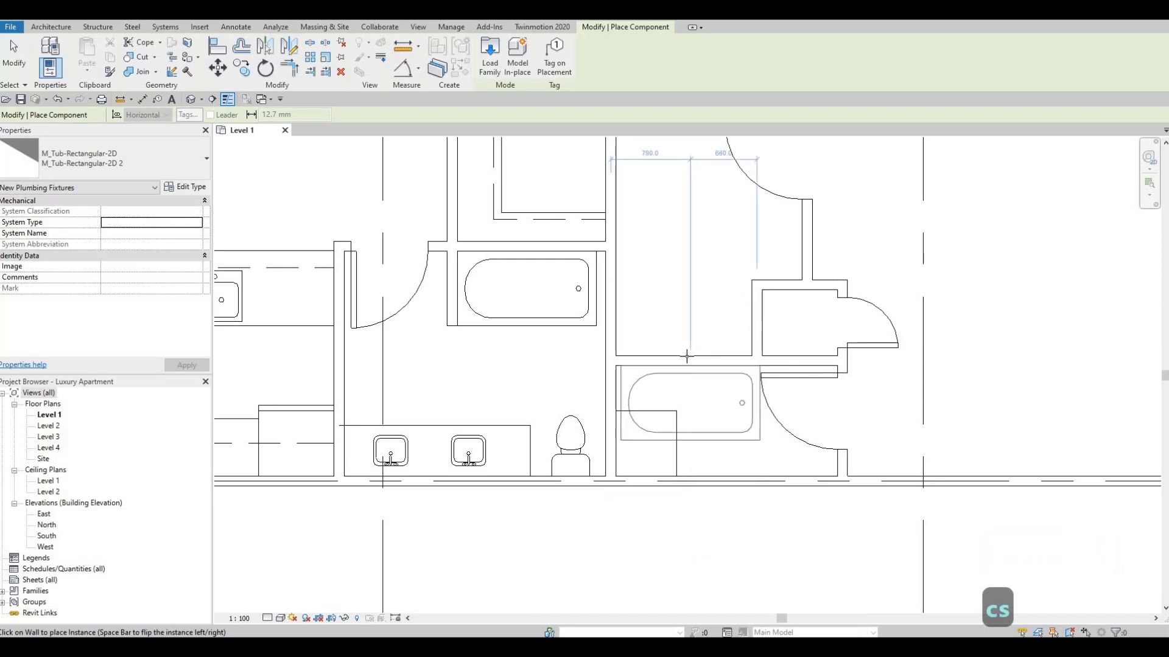
{"action": "scroll", "coordinate": [721, 311], "scroll_direction": "up", "scroll_amount": 2}
{"action": "key", "text": "Escape"}
{"action": "key", "text": "Escape"}
{"action": "key", "text": "Escape"}
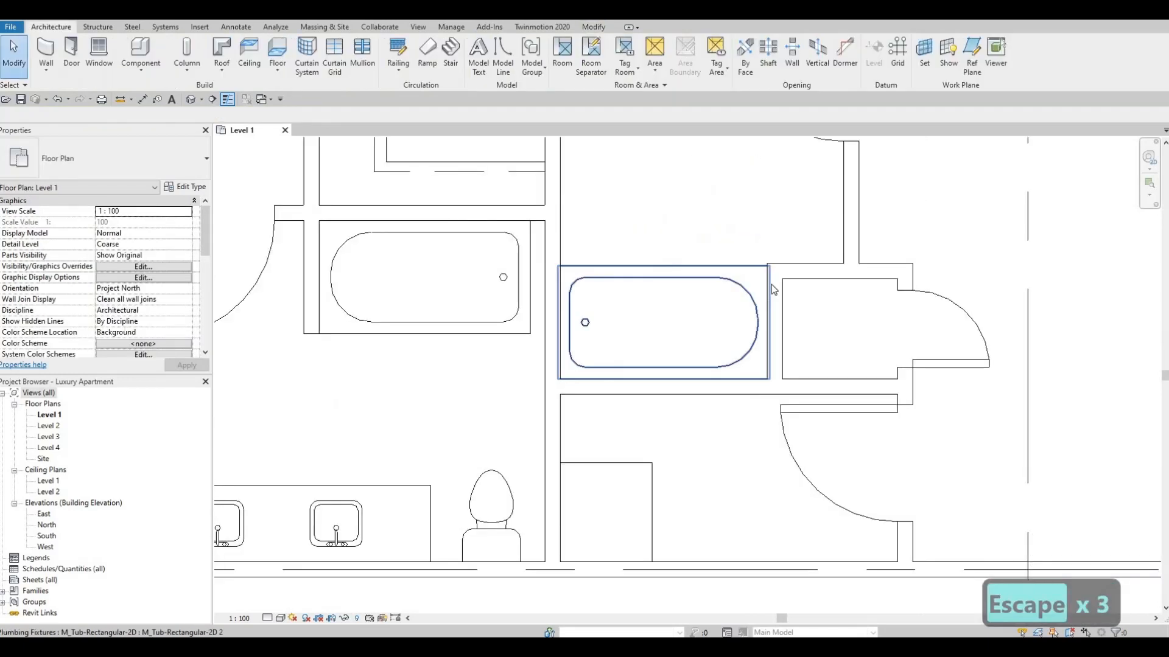
Step: Nudge the shaft's left wall two increments to the right, away from the new bathtub
{"action": "left_click", "coordinate": [772, 280]}
{"action": "key", "text": "Right"}
{"action": "key", "text": "Right"}
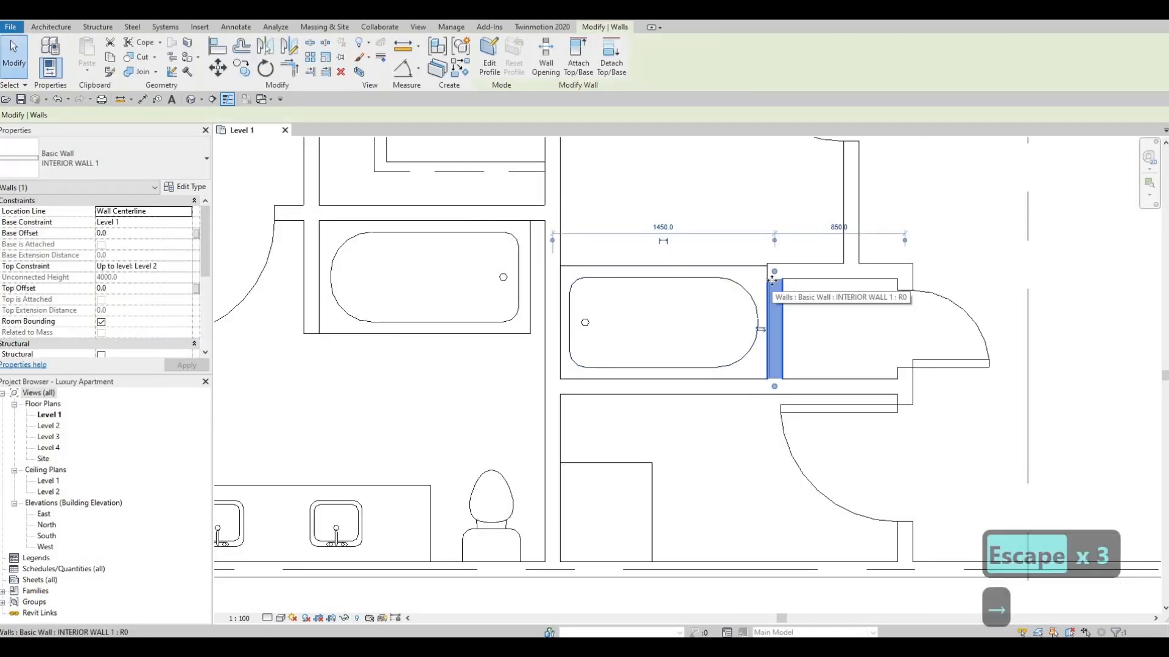
{"action": "key", "text": "Escape"}
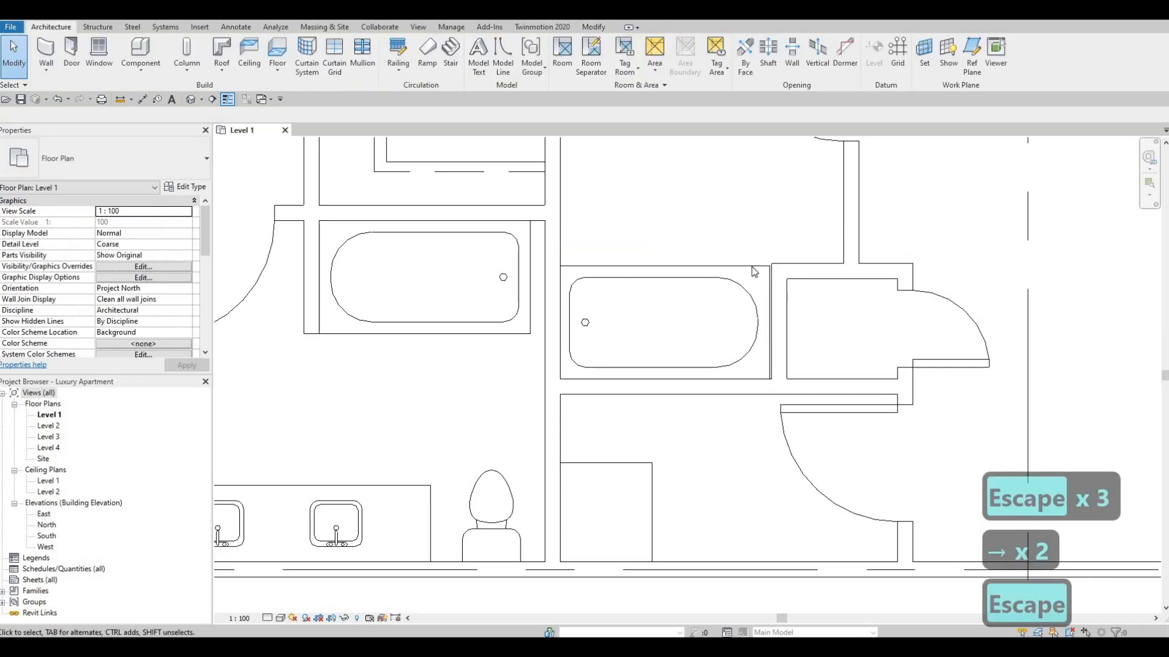
{"action": "left_click", "coordinate": [615, 309]}
{"action": "key", "text": "m"}
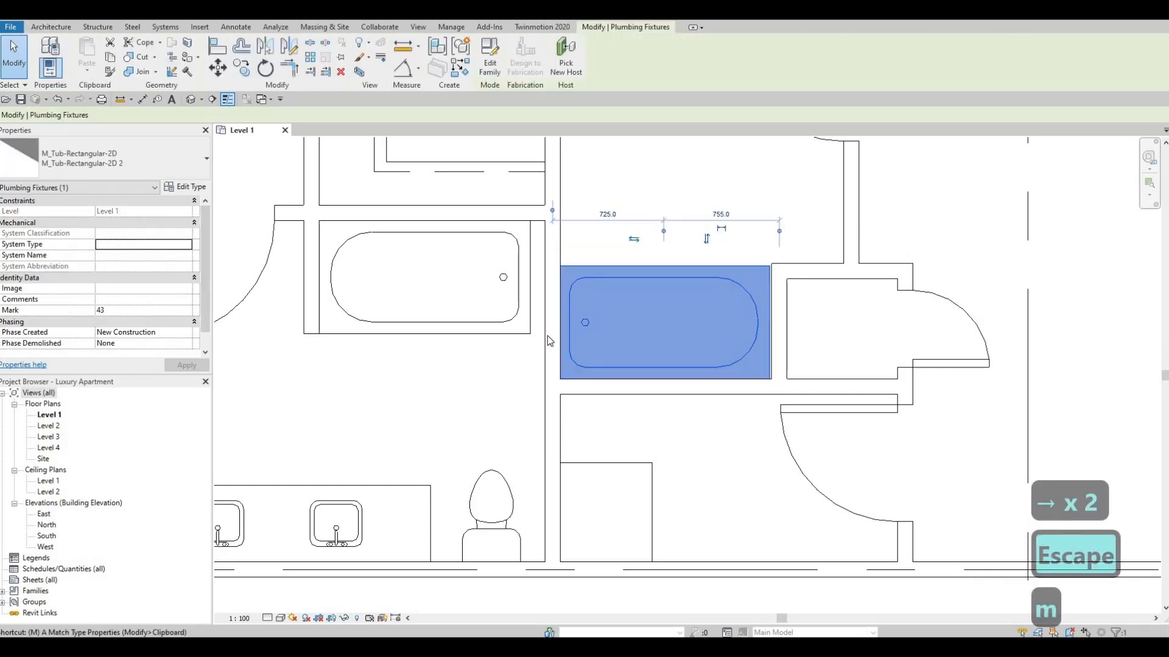
{"action": "key", "text": "c"}
{"action": "key", "text": "Escape"}
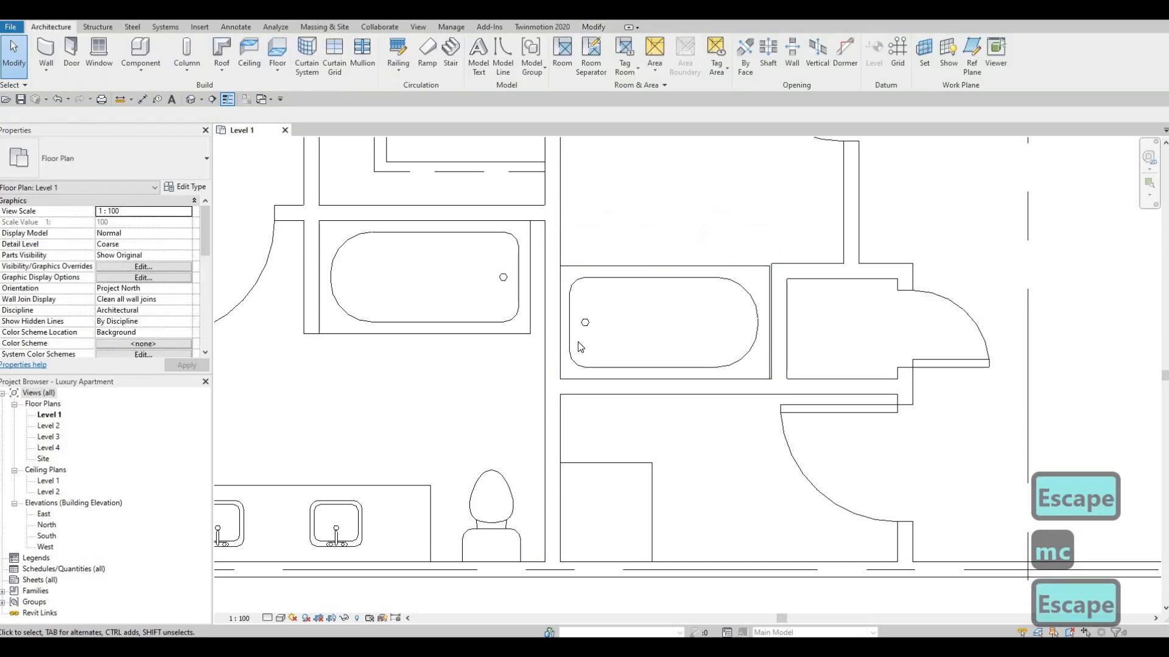
{"action": "key", "text": "m"}
{"action": "key", "text": "v"}
{"action": "key", "text": "Escape"}
{"action": "key", "text": "Escape"}
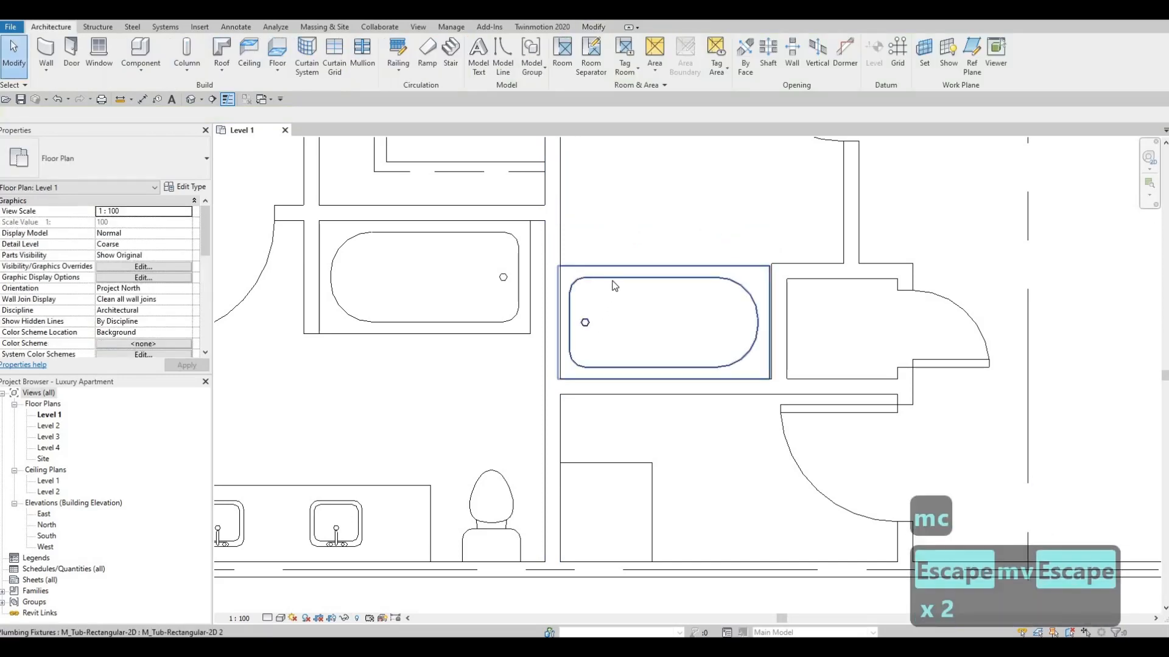
Step: Move the new bathtub right toward the shaft by about one interior wall thickness, away from the shared apartment wall
{"action": "left_click", "coordinate": [614, 286]}
{"action": "key", "text": "m"}
{"action": "key", "text": "v"}
{"action": "scroll", "coordinate": [541, 409], "scroll_direction": "up", "scroll_amount": 2}
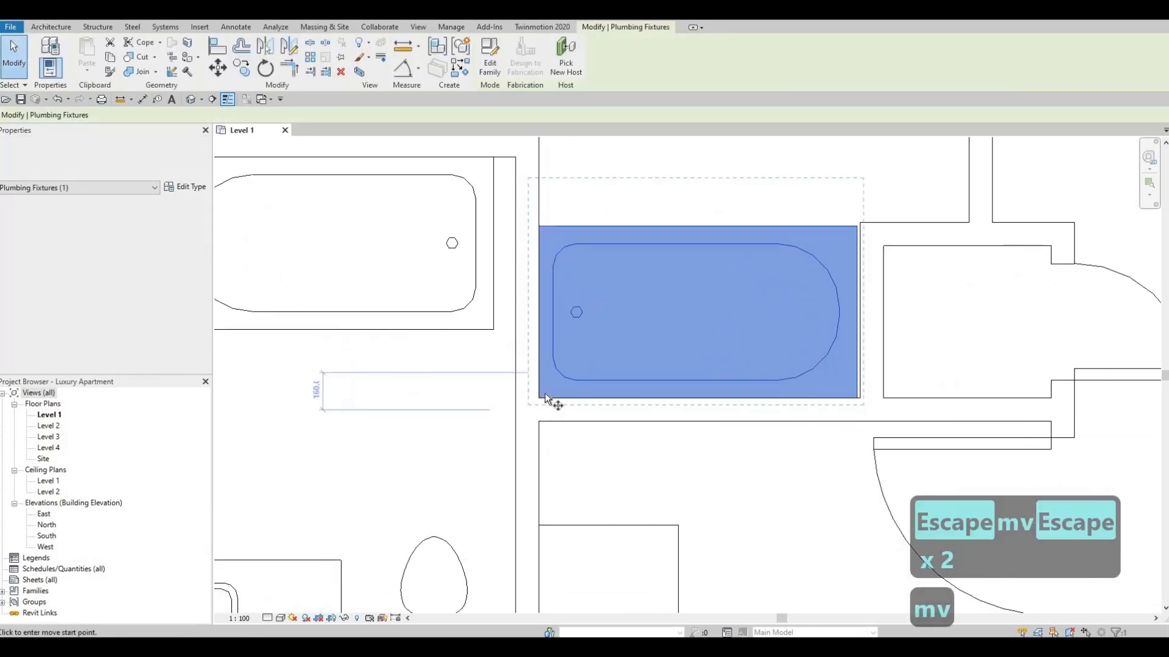
{"action": "scroll", "coordinate": [545, 395], "scroll_direction": "up", "scroll_amount": 2}
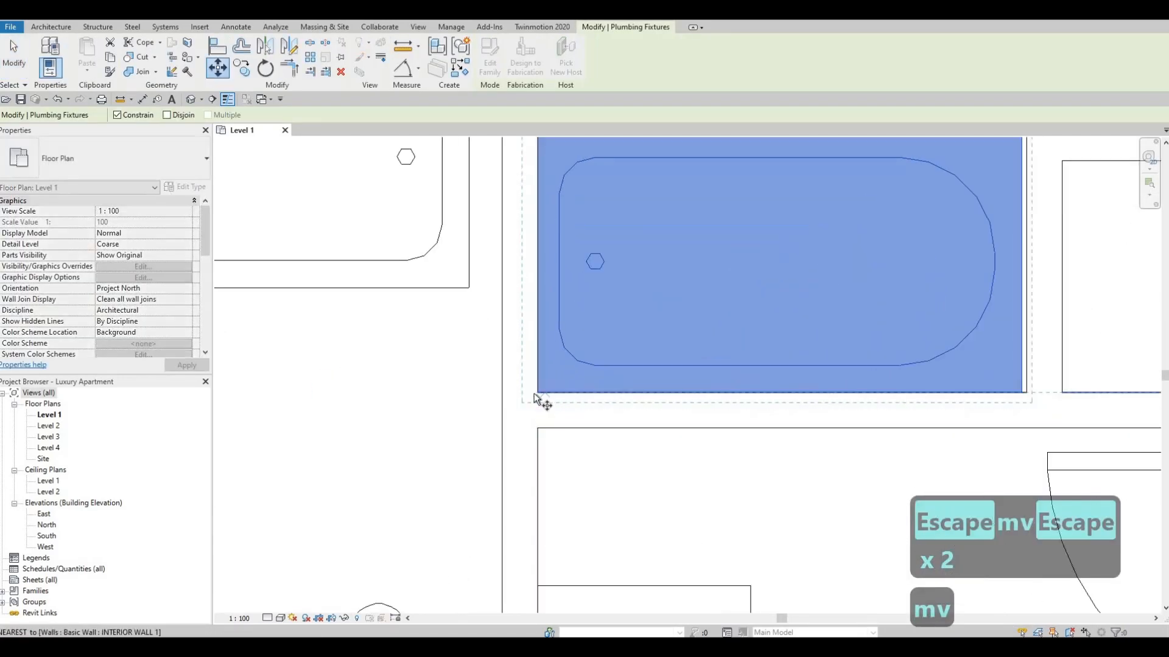
{"action": "left_click", "coordinate": [577, 394]}
{"action": "left_click", "coordinate": [612, 395]}
{"action": "key", "text": "Escape"}
{"action": "key", "text": "Escape"}
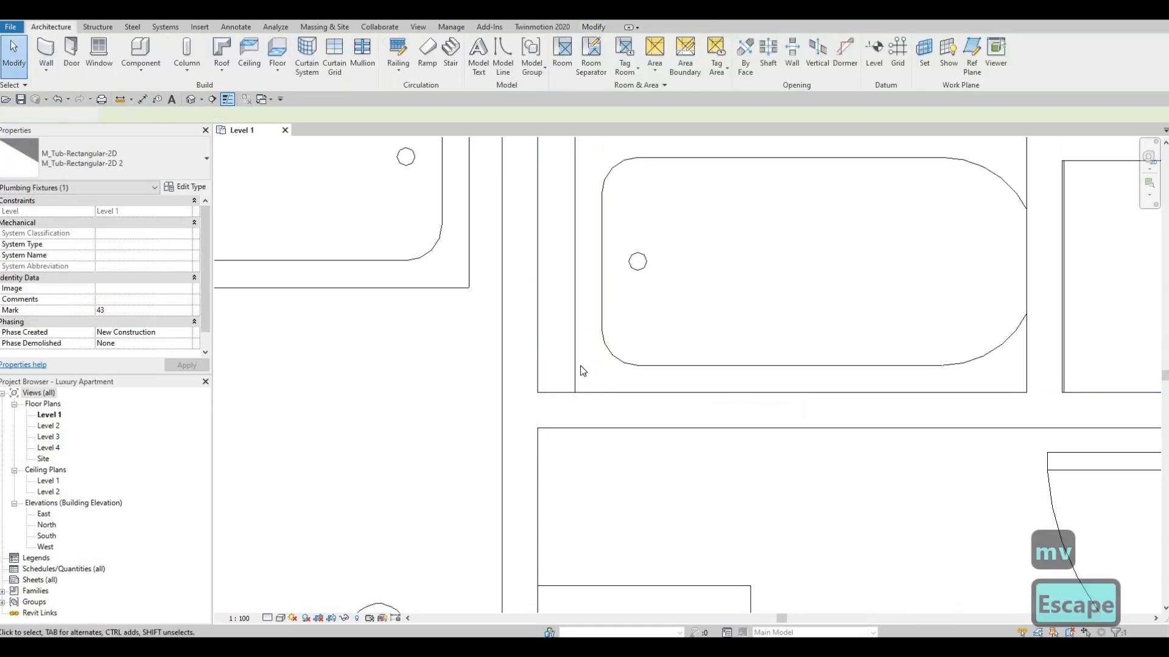
Step: Move the new bathtub left along the room's lower wall until its corner meets the shared apartment wall
{"action": "left_click", "coordinate": [576, 364]}
{"action": "key", "text": "m"}
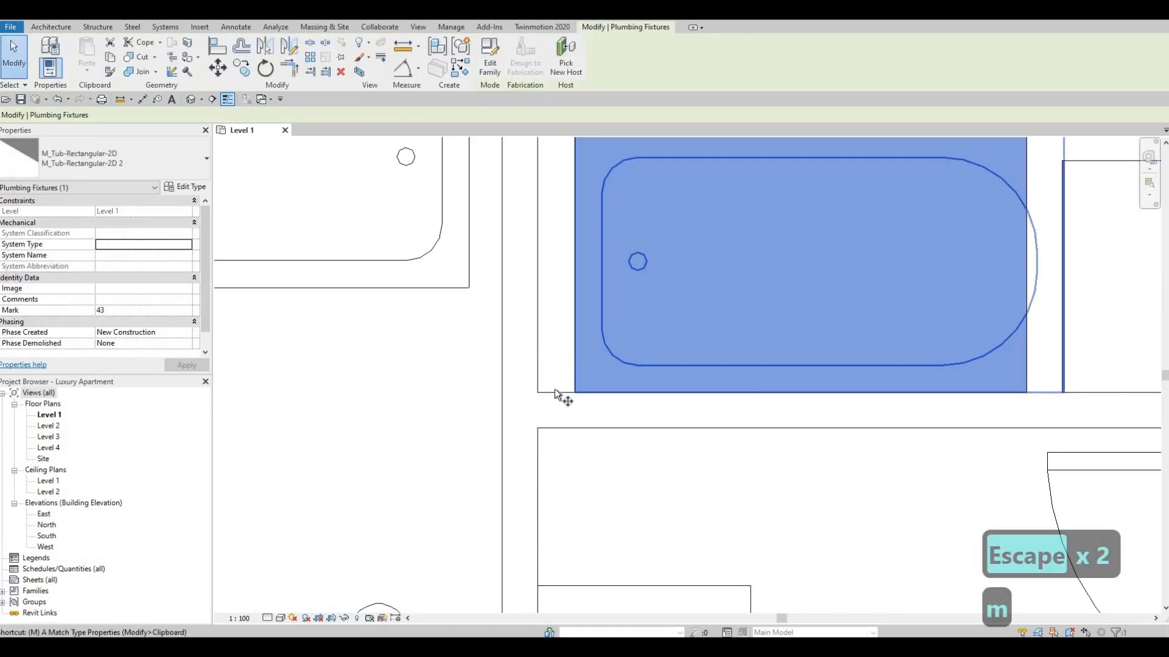
{"action": "key", "text": "v"}
{"action": "scroll", "coordinate": [583, 398], "scroll_direction": "up", "scroll_amount": 2}
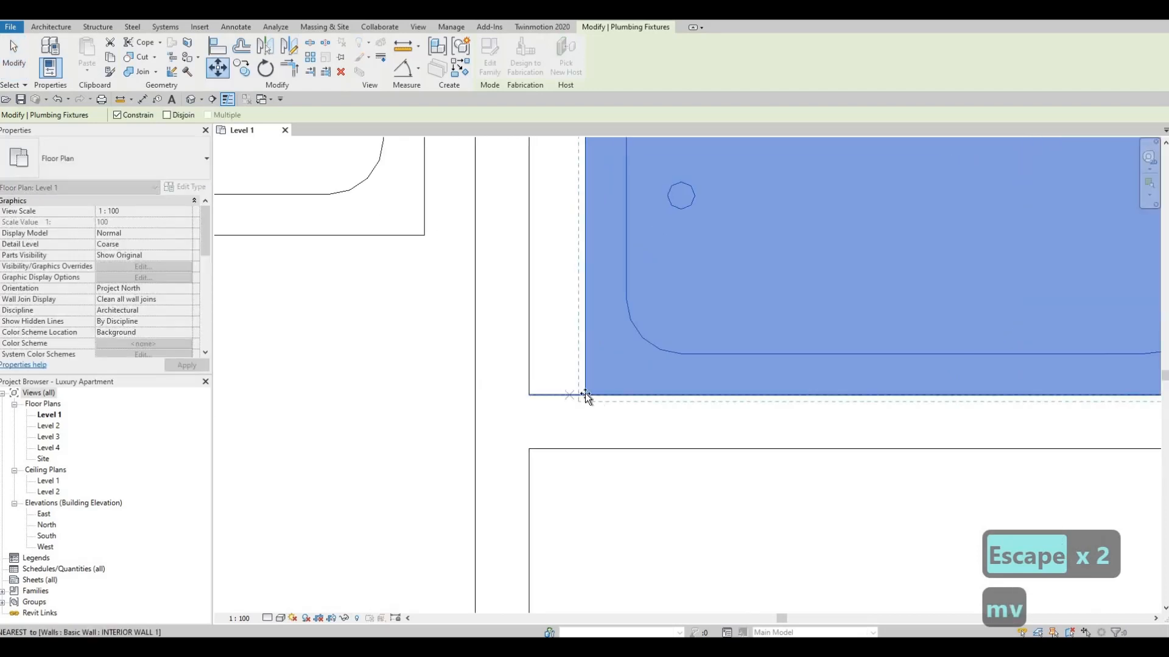
{"action": "left_click", "coordinate": [529, 394]}
{"action": "key", "text": "Escape"}
{"action": "key", "text": "Escape"}
{"action": "scroll", "coordinate": [804, 352], "scroll_direction": "down", "scroll_amount": 3}
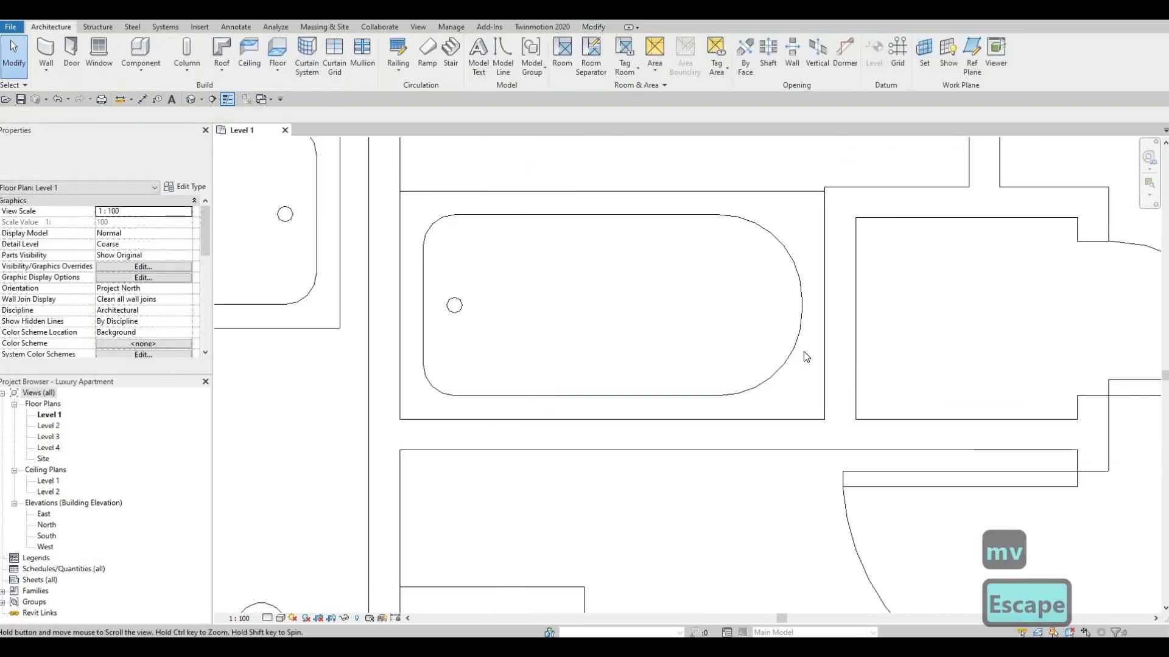
Step: Nudge the shaft's left wall four increments to the right, clear of the bathtub
{"action": "scroll", "coordinate": [798, 338], "scroll_direction": "up", "scroll_amount": 2}
{"action": "left_click", "coordinate": [794, 332]}
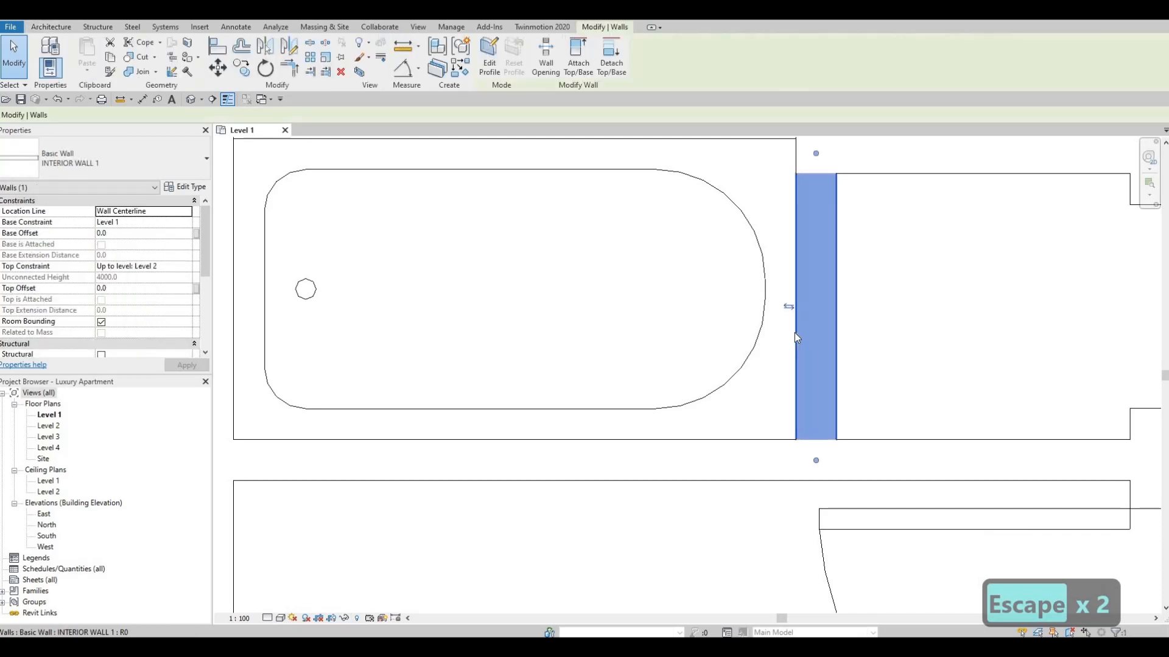
{"action": "key", "text": "Right"}
{"action": "key", "text": "Right"}
{"action": "key", "text": "Right"}
{"action": "key", "text": "Right"}
{"action": "key", "text": "Escape"}
{"action": "key", "text": "Escape"}
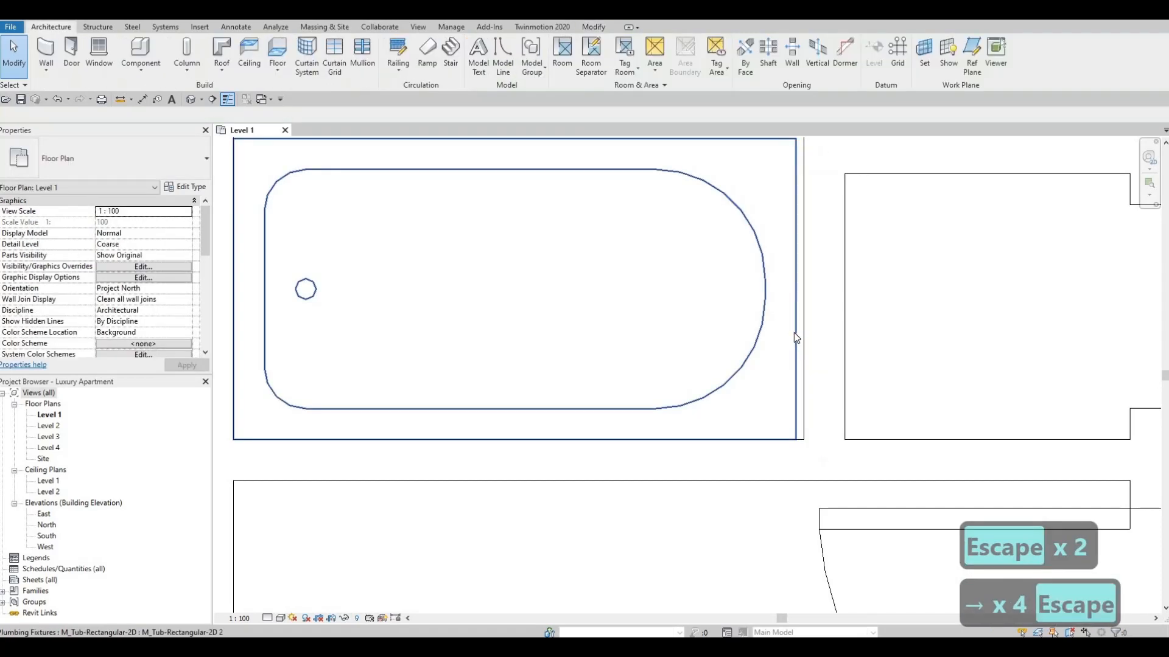
Step: Align the left face of the shaft's left wall with the bathtub's right edge
{"action": "key", "text": "a"}
{"action": "key", "text": "l"}
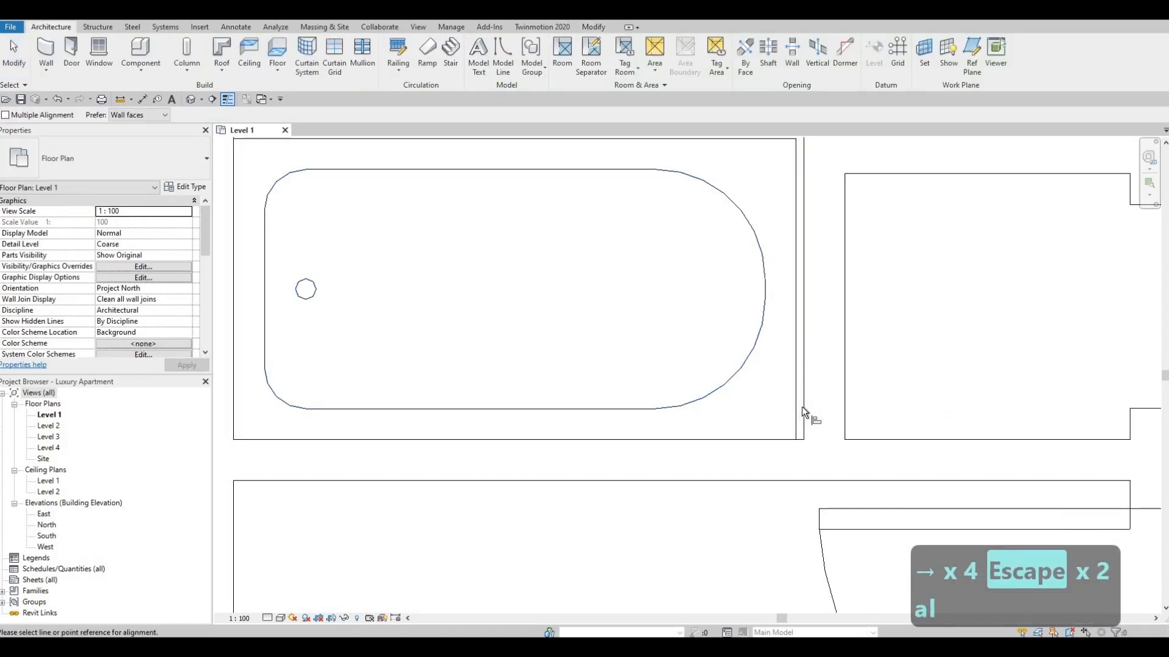
{"action": "left_click", "coordinate": [796, 416]}
{"action": "left_click", "coordinate": [802, 415]}
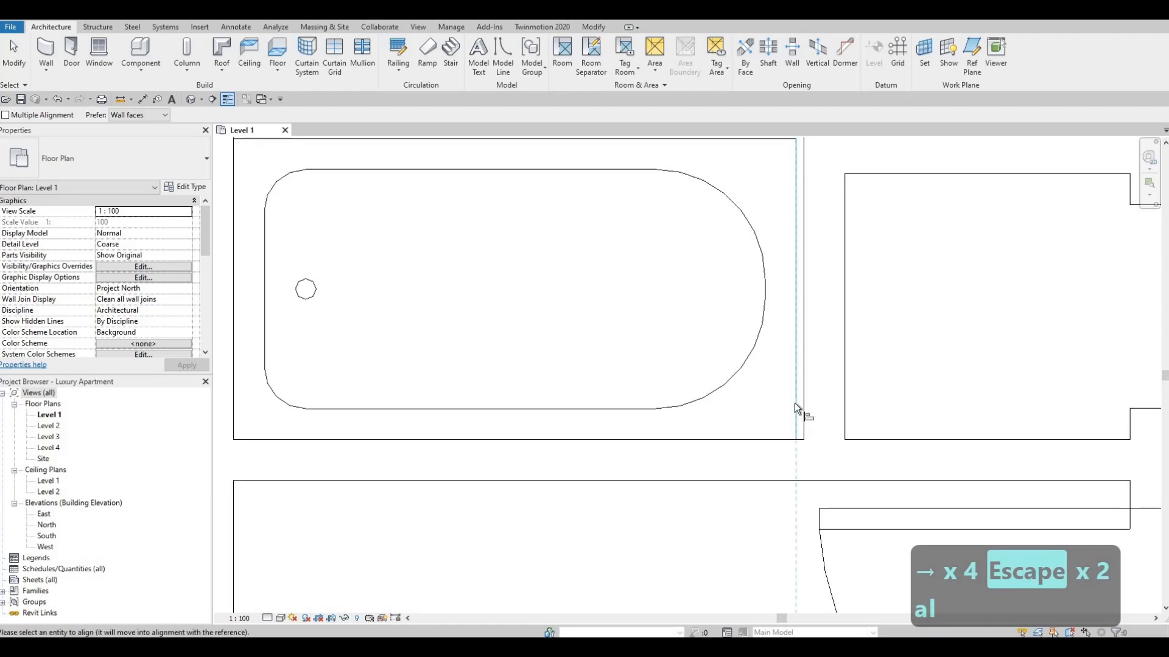
{"action": "scroll", "coordinate": [775, 348], "scroll_direction": "down", "scroll_amount": 3}
{"action": "middle_click_drag", "start_coordinate": [743, 381], "coordinate": [726, 433]}
{"action": "scroll", "coordinate": [726, 429], "scroll_direction": "down", "scroll_amount": 4}
{"action": "key", "text": "Escape"}
{"action": "key", "text": "Escape"}
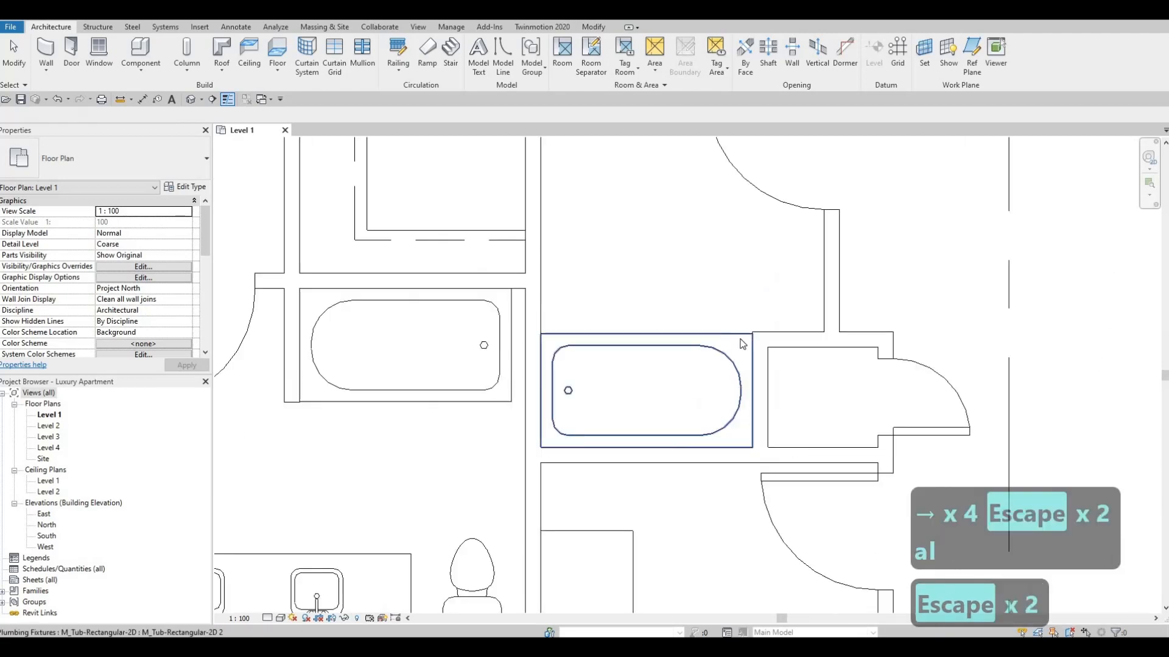
Step: Place an M_Toilet-Domestic-2D, matching the adjacent bathroom's, on the shared apartment wall directly above the new bathtub
{"action": "scroll", "coordinate": [733, 376], "scroll_direction": "down", "scroll_amount": 1}
{"action": "middle_click_drag", "start_coordinate": [741, 342], "coordinate": [702, 392]}
{"action": "scroll", "coordinate": [707, 379], "scroll_direction": "down", "scroll_amount": 2}
{"action": "key", "text": "Escape"}
{"action": "middle_click_drag", "start_coordinate": [890, 392], "coordinate": [845, 364]}
{"action": "scroll", "coordinate": [811, 432], "scroll_direction": "down", "scroll_amount": 4}
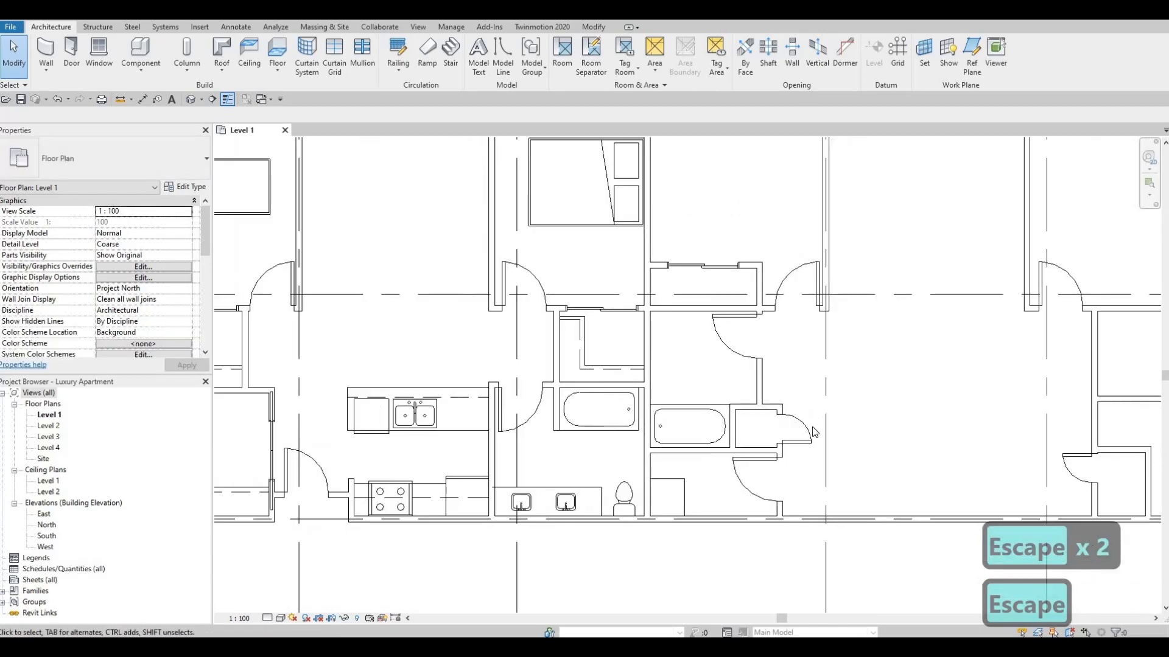
{"action": "middle_click_drag", "start_coordinate": [811, 431], "coordinate": [1026, 422]}
{"action": "left_click", "coordinate": [860, 474]}
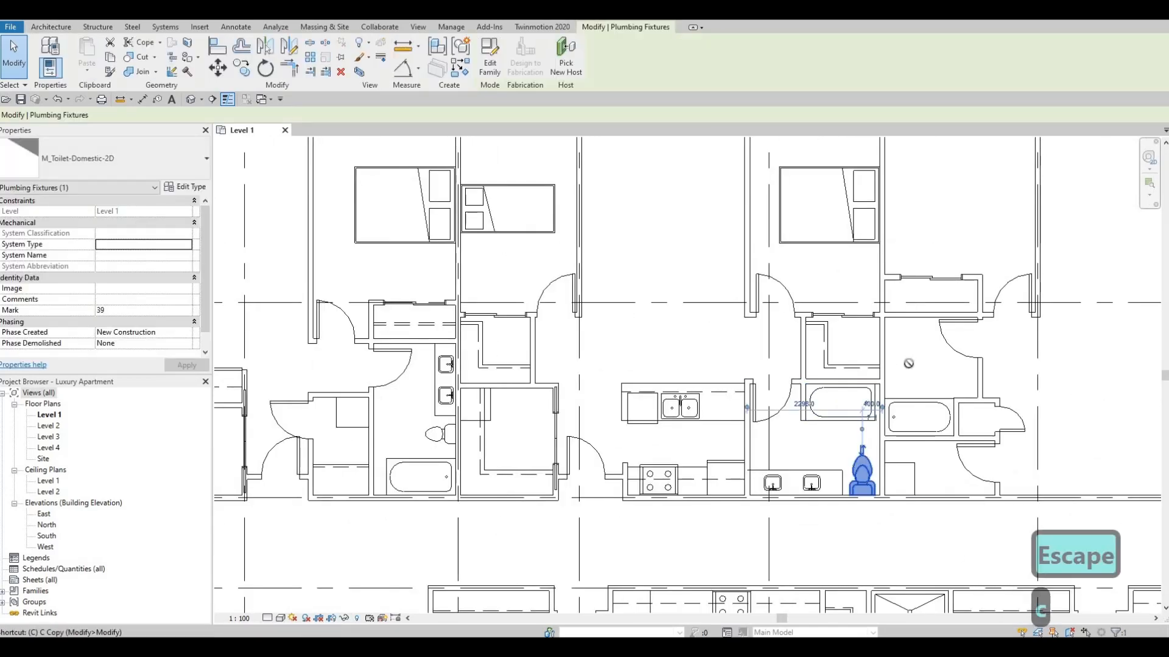
{"action": "key", "text": "c"}
{"action": "key", "text": "s"}
{"action": "scroll", "coordinate": [916, 360], "scroll_direction": "up", "scroll_amount": 1}
{"action": "scroll", "coordinate": [864, 387], "scroll_direction": "up", "scroll_amount": 2}
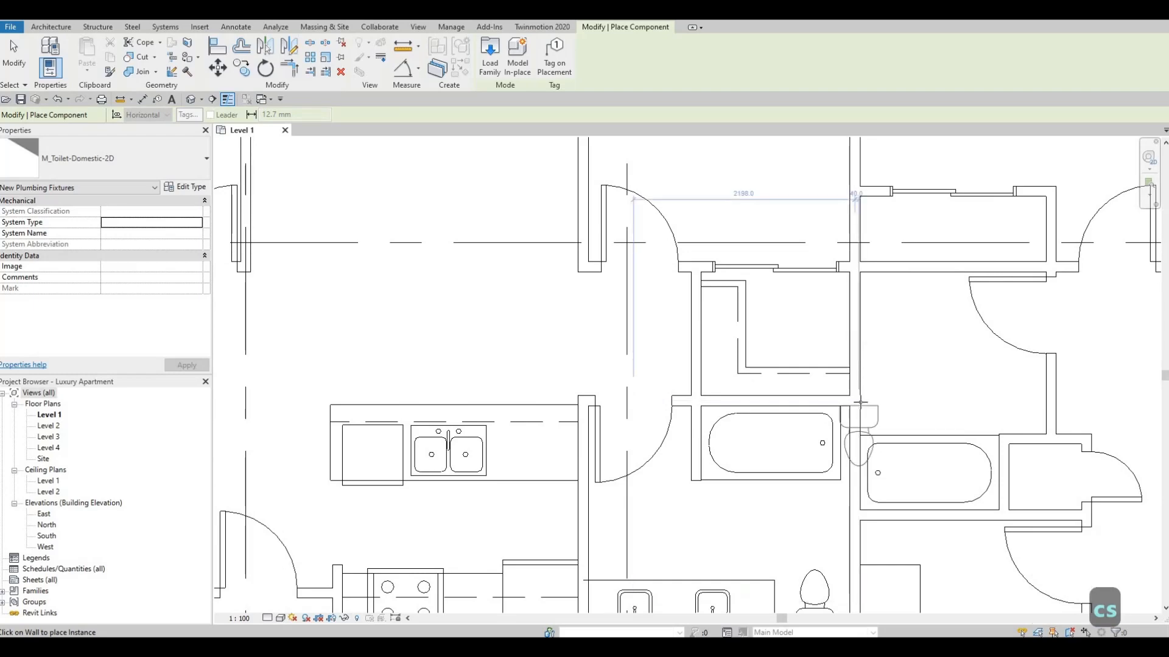
{"action": "scroll", "coordinate": [860, 403], "scroll_direction": "up", "scroll_amount": 3}
{"action": "left_click", "coordinate": [861, 402]}
Step: Place a second M_Toilet-Domestic-2D on the left wall of the apartment's other bathroom, centred between the closet wall and the small room below
{"action": "scroll", "coordinate": [966, 396], "scroll_direction": "down", "scroll_amount": 4}
{"action": "middle_click_drag", "start_coordinate": [1121, 406], "coordinate": [428, 372]}
{"action": "scroll", "coordinate": [428, 372], "scroll_direction": "down", "scroll_amount": 3}
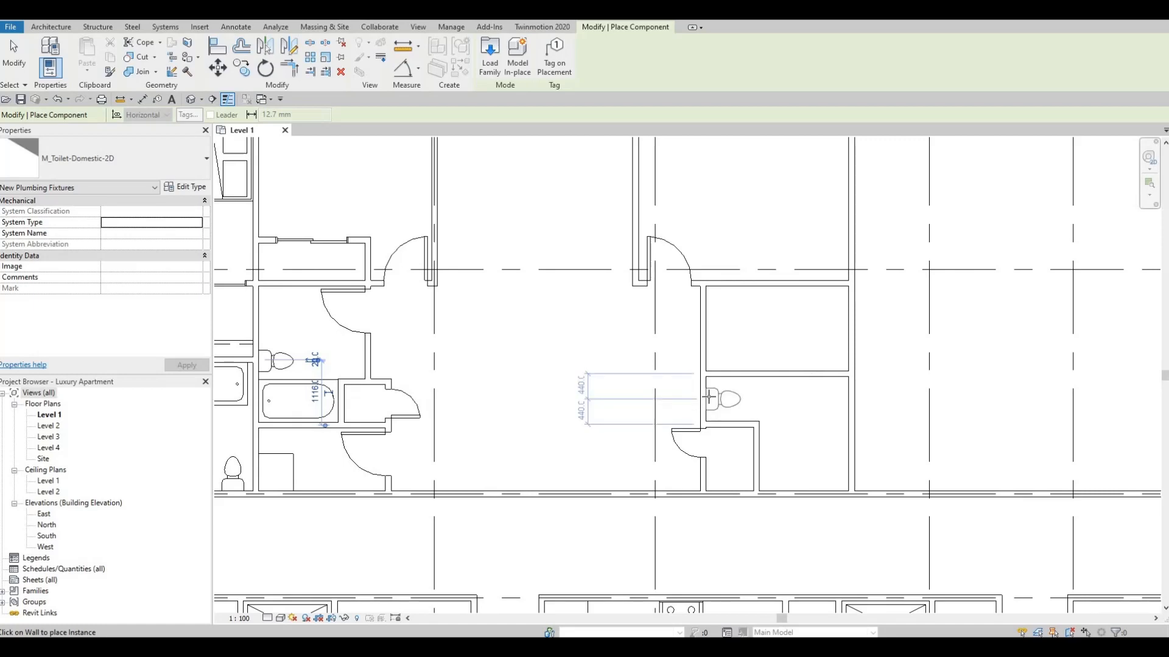
{"action": "key", "text": "Escape"}
{"action": "key", "text": "Escape"}
{"action": "scroll", "coordinate": [580, 348], "scroll_direction": "down", "scroll_amount": 2}
{"action": "scroll", "coordinate": [743, 322], "scroll_direction": "up", "scroll_amount": 2}
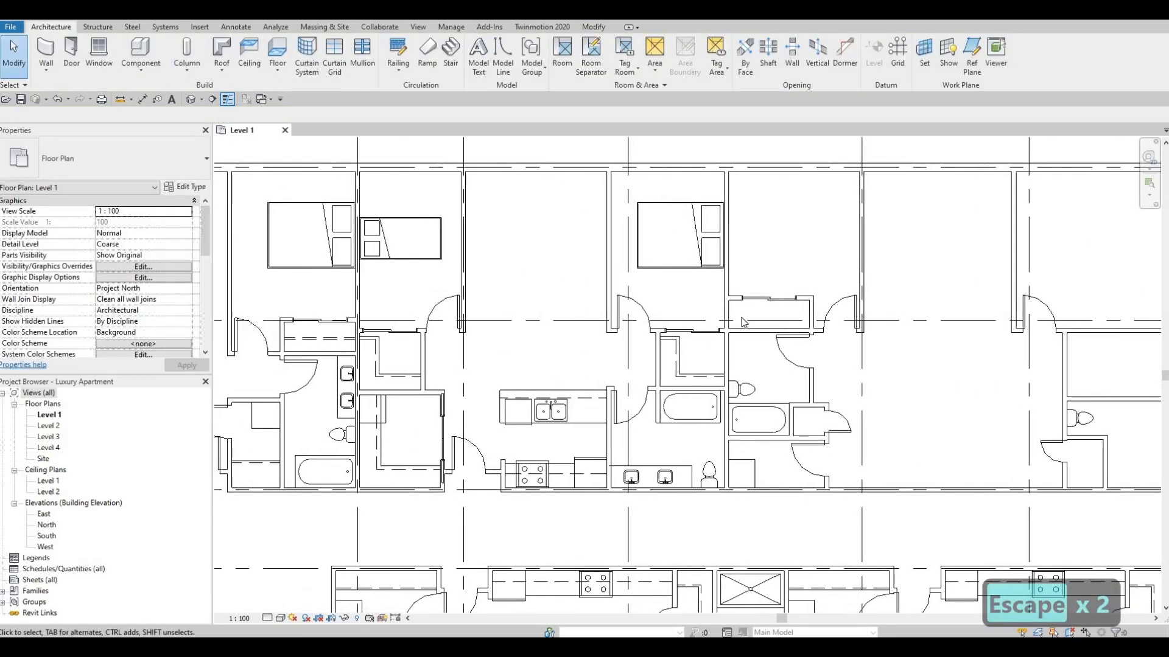
Step: Look over the furnished apartments on Level 1 for a closet and bathroom door type to reuse
{"action": "middle_click_drag", "start_coordinate": [795, 347], "coordinate": [990, 316]}
{"action": "key", "text": "Escape"}
{"action": "middle_click_drag", "start_coordinate": [316, 311], "coordinate": [571, 303]}
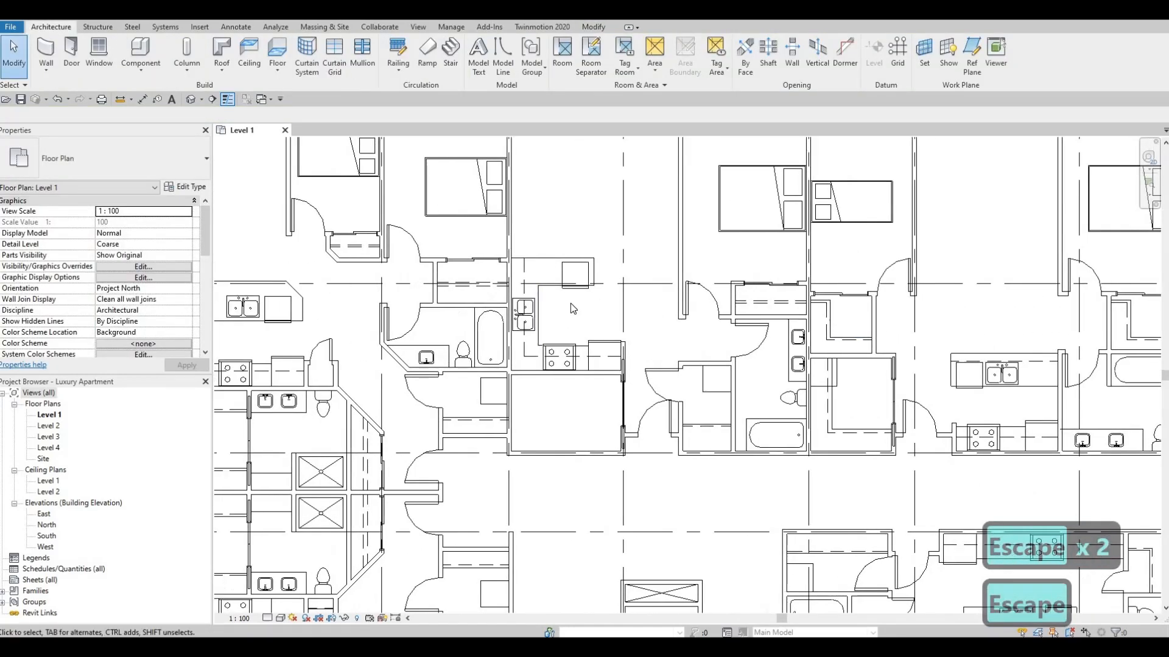
{"action": "scroll", "coordinate": [568, 301], "scroll_direction": "up", "scroll_amount": 1}
{"action": "scroll", "coordinate": [568, 301], "scroll_direction": "up", "scroll_amount": 1}
{"action": "middle_click_drag", "start_coordinate": [575, 261], "coordinate": [727, 300]}
{"action": "scroll", "coordinate": [728, 300], "scroll_direction": "down", "scroll_amount": 2}
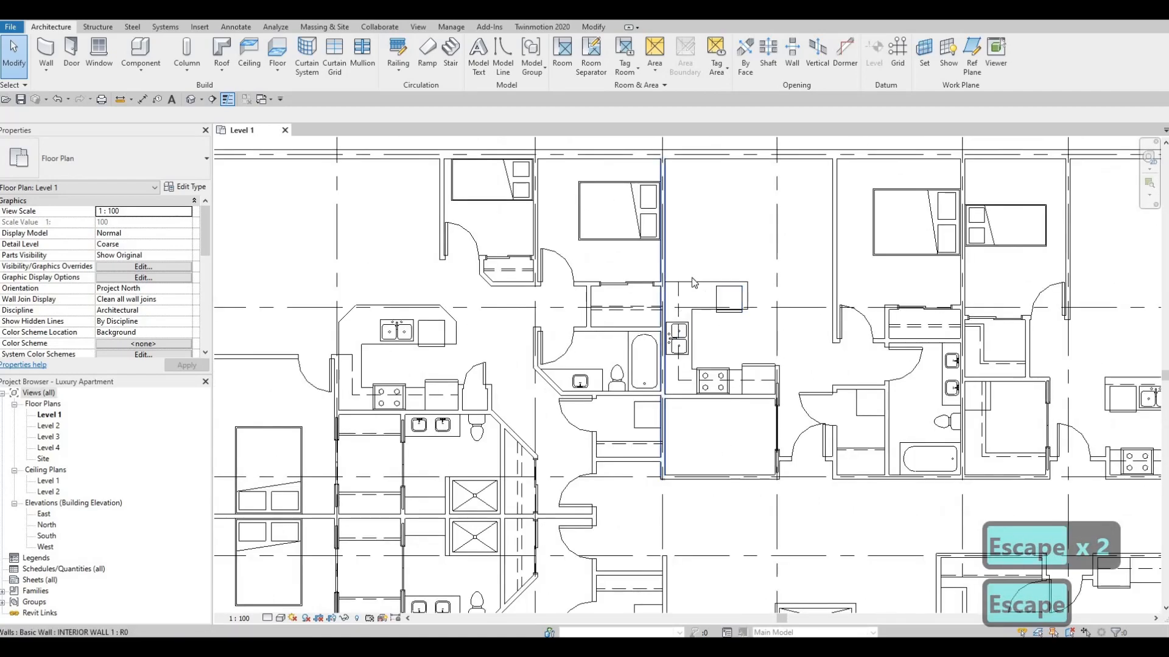
{"action": "middle_click_drag", "start_coordinate": [637, 346], "coordinate": [698, 255]}
{"action": "scroll", "coordinate": [698, 255], "scroll_direction": "down", "scroll_amount": 2}
{"action": "middle_click_drag", "start_coordinate": [676, 548], "coordinate": [679, 397]}
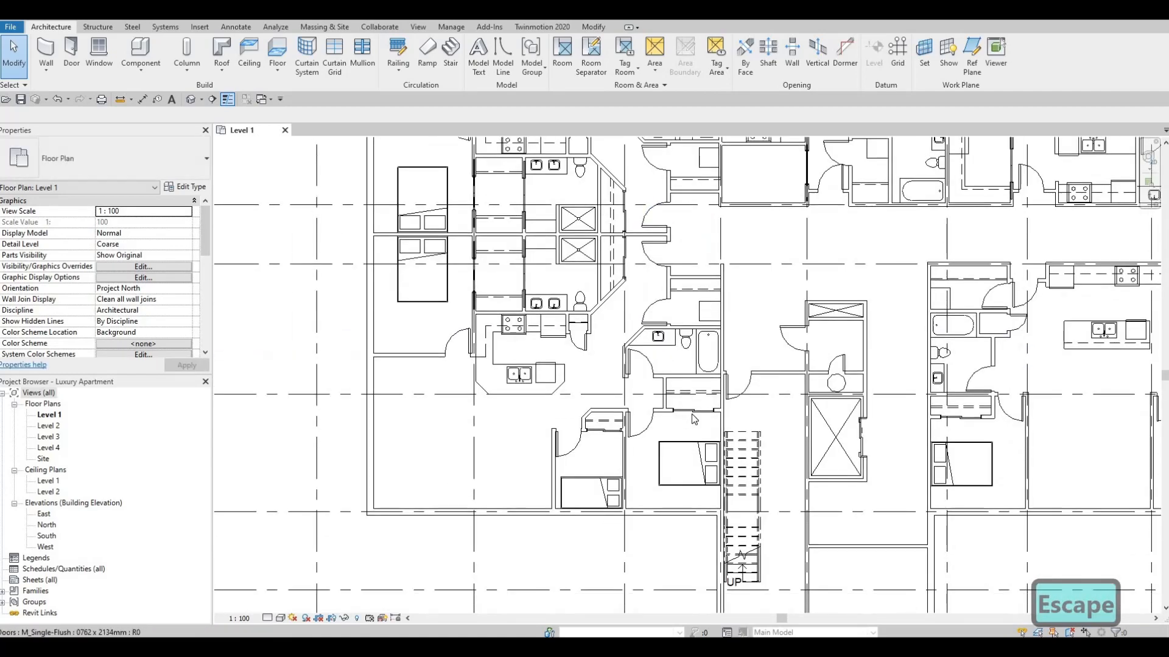
{"action": "scroll", "coordinate": [673, 390], "scroll_direction": "up", "scroll_amount": 1}
{"action": "scroll", "coordinate": [674, 391], "scroll_direction": "up", "scroll_amount": 1}
{"action": "scroll", "coordinate": [677, 379], "scroll_direction": "down", "scroll_amount": 1}
{"action": "middle_click_drag", "start_coordinate": [638, 340], "coordinate": [611, 386]}
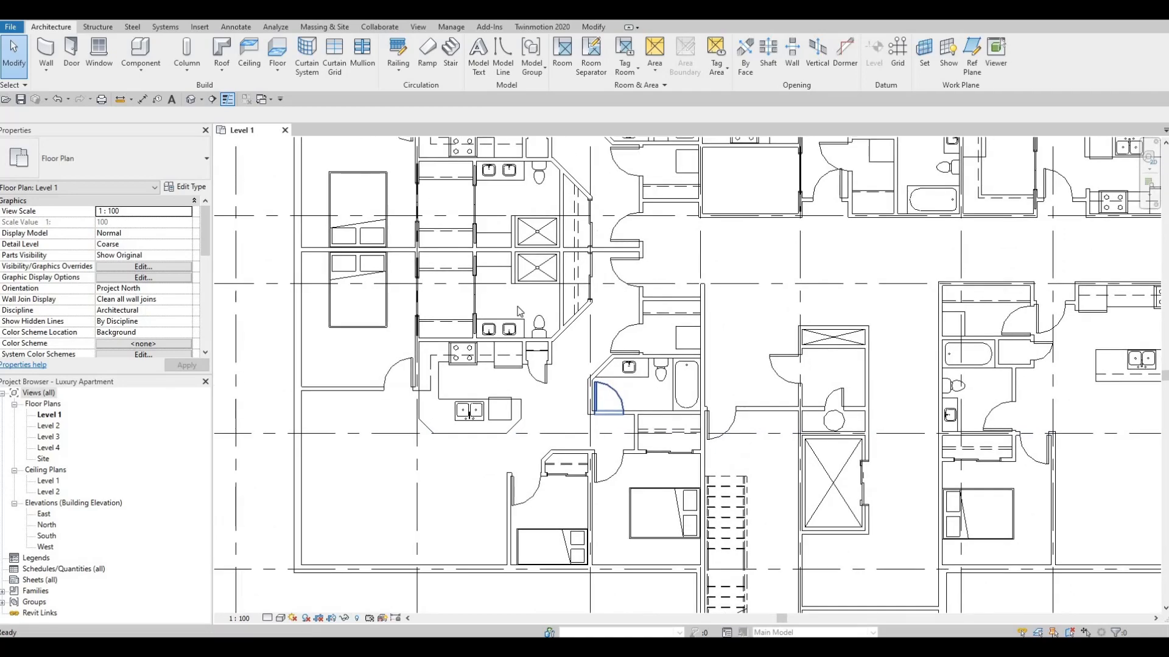
{"action": "scroll", "coordinate": [609, 386], "scroll_direction": "down", "scroll_amount": 1}
Step: Place two M_Door-Interior-Double-Pocket-2_Panel-Wood 1000 x 2000mm doors in the right-hand closet's lower and upper walls, matching the furnished apartment's pocket door
{"action": "scroll", "coordinate": [514, 309], "scroll_direction": "up", "scroll_amount": 3}
{"action": "left_click", "coordinate": [496, 314]}
{"action": "key", "text": "c"}
{"action": "key", "text": "s"}
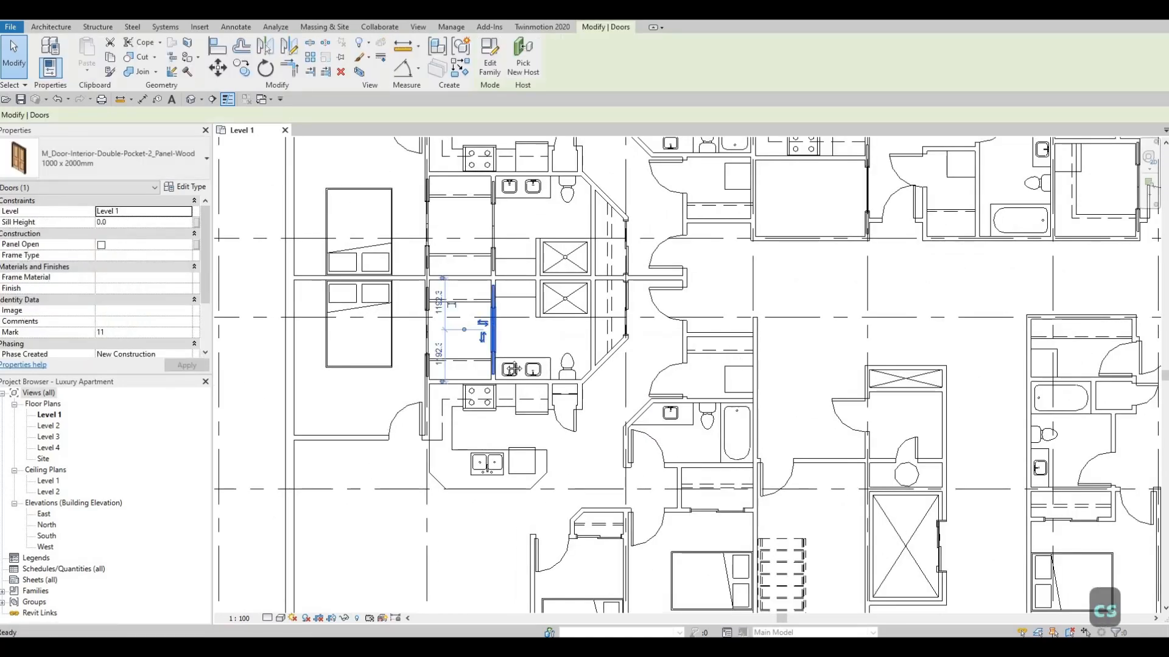
{"action": "scroll", "coordinate": [513, 304], "scroll_direction": "down", "scroll_amount": 4}
{"action": "middle_click_drag", "start_coordinate": [692, 375], "coordinate": [277, 394]}
{"action": "middle_click_drag", "start_coordinate": [796, 228], "coordinate": [678, 300]}
{"action": "scroll", "coordinate": [678, 300], "scroll_direction": "up", "scroll_amount": 1}
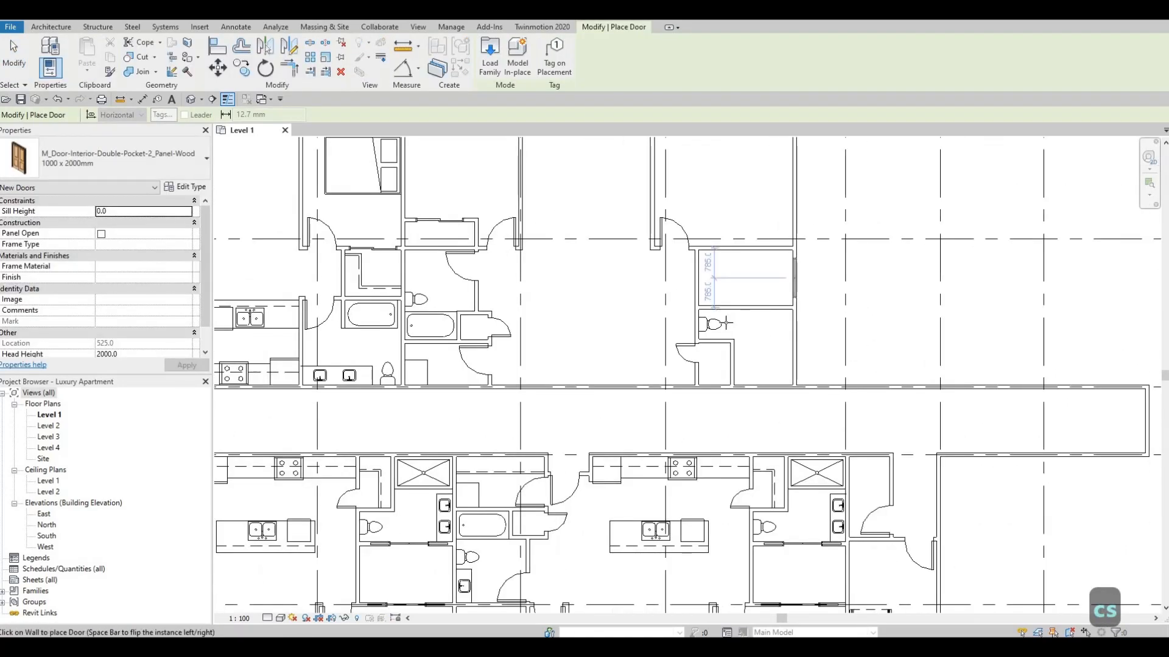
{"action": "scroll", "coordinate": [788, 272], "scroll_direction": "up", "scroll_amount": 1}
{"action": "scroll", "coordinate": [742, 320], "scroll_direction": "up", "scroll_amount": 1}
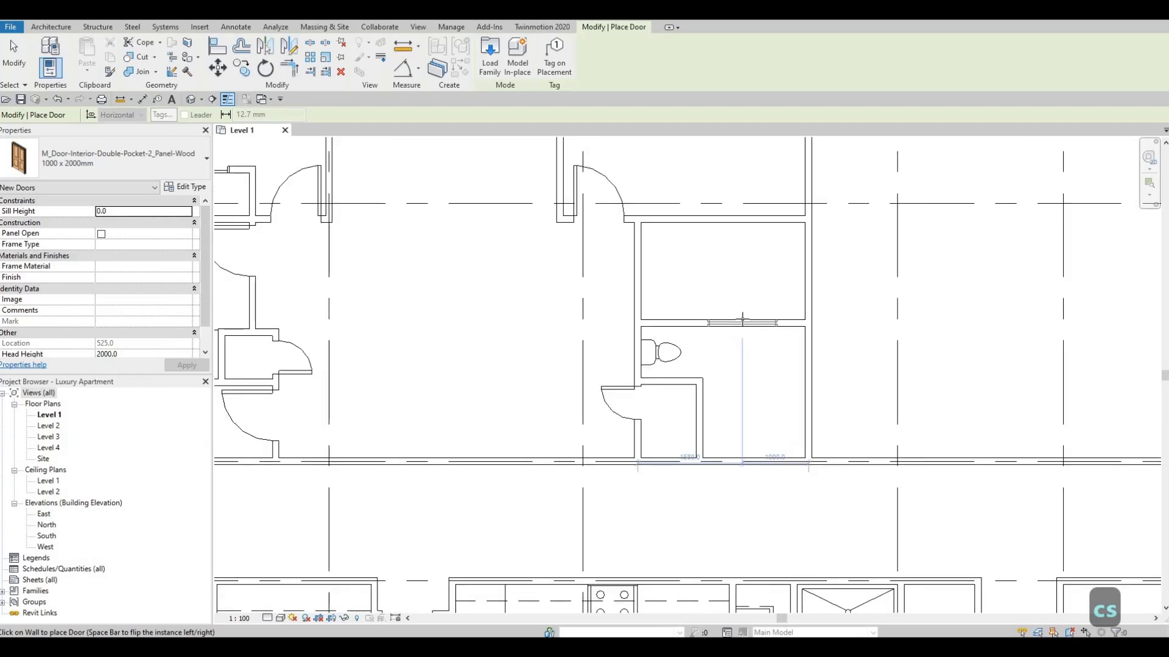
{"action": "left_click", "coordinate": [735, 226]}
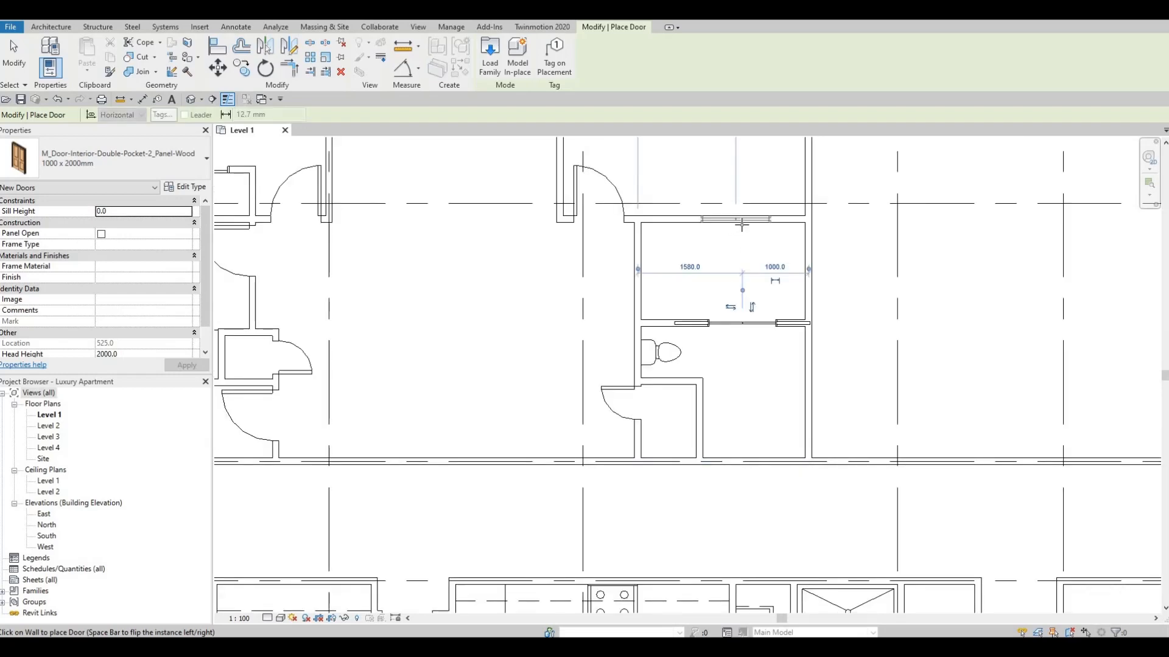
{"action": "key", "text": "Escape"}
{"action": "key", "text": "Escape"}
Step: Nudge the pocket door between the closet and the bathroom five increments to the left
{"action": "scroll", "coordinate": [754, 333], "scroll_direction": "down", "scroll_amount": 1}
{"action": "middle_click_drag", "start_coordinate": [754, 333], "coordinate": [869, 333]}
{"action": "middle_click_drag", "start_coordinate": [776, 327], "coordinate": [794, 328]}
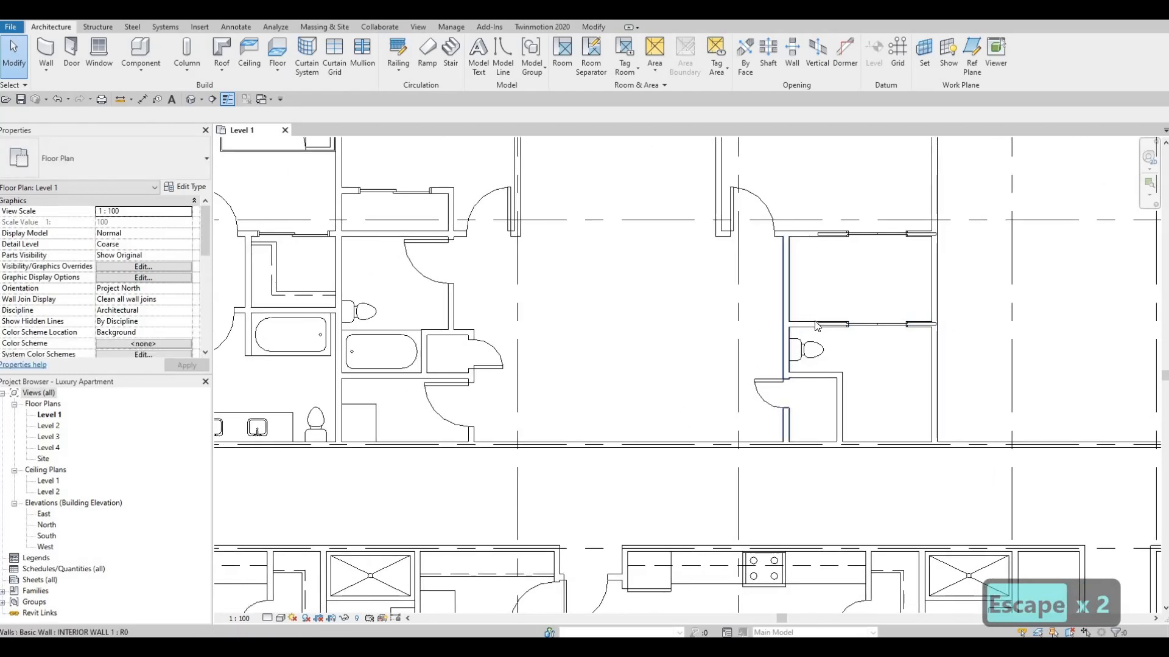
{"action": "scroll", "coordinate": [817, 326], "scroll_direction": "down", "scroll_amount": 1}
{"action": "scroll", "coordinate": [852, 310], "scroll_direction": "up", "scroll_amount": 2}
{"action": "left_click", "coordinate": [853, 309]}
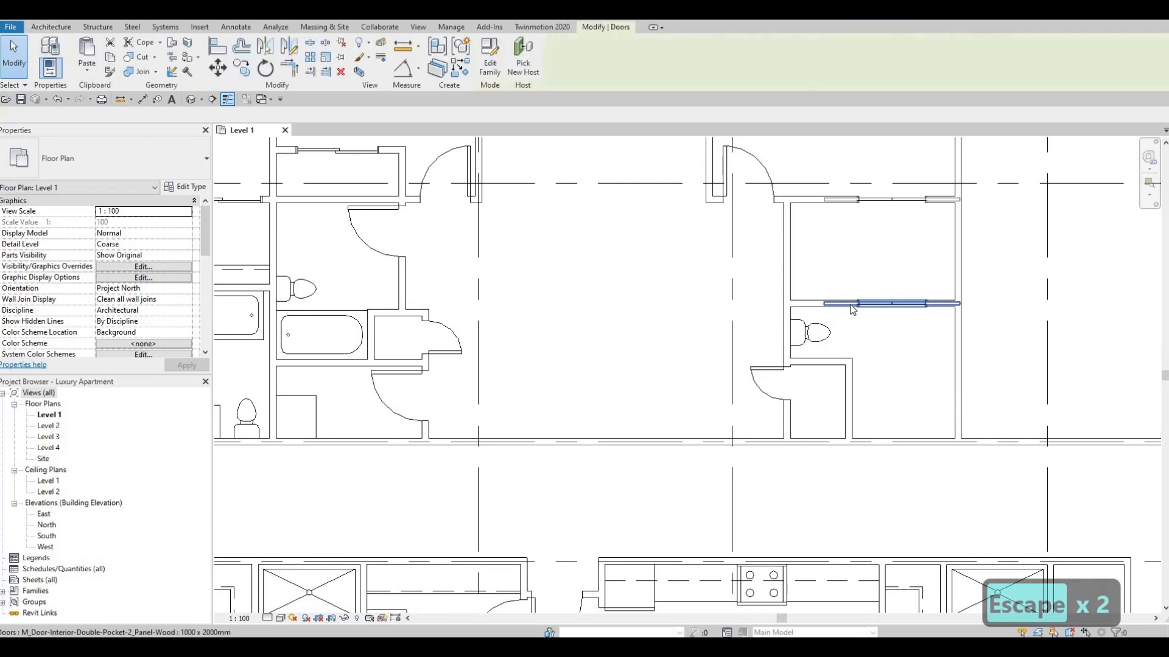
{"action": "key", "text": "Left"}
{"action": "key", "text": "Left"}
{"action": "key", "text": "Left"}
{"action": "key", "text": "Left"}
{"action": "key", "text": "Left"}
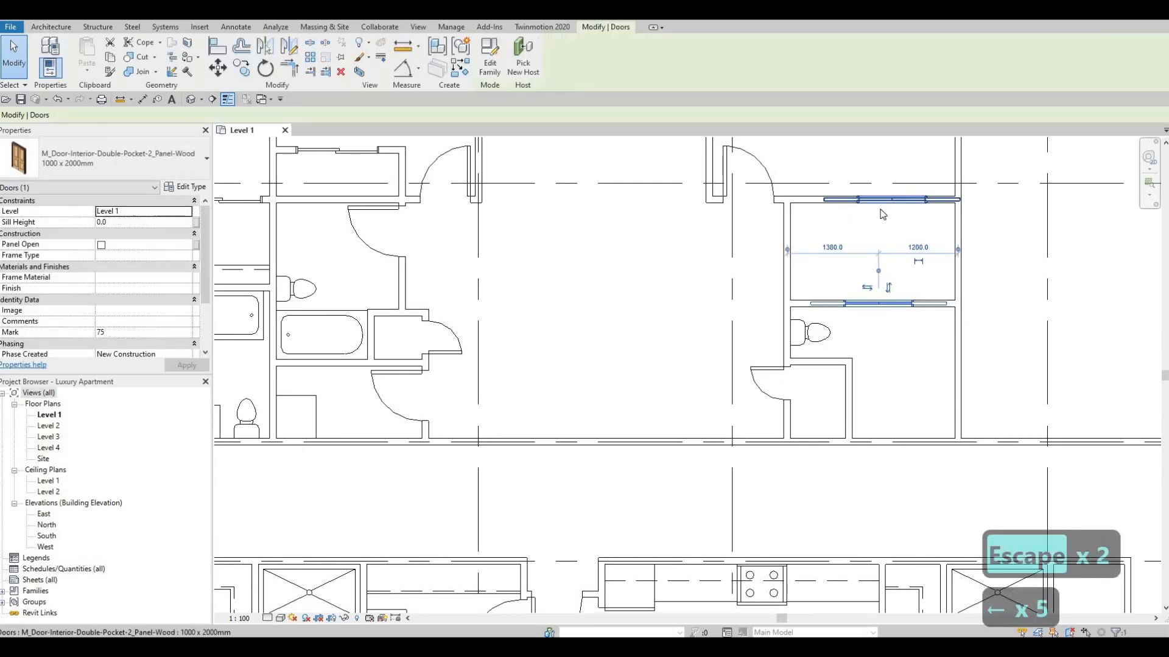
Step: Nudge the pocket door in the closet's upper wall four increments to the left
{"action": "key", "text": "Left"}
{"action": "key", "text": "Left"}
{"action": "key", "text": "Left"}
{"action": "key", "text": "Left"}
{"action": "scroll", "coordinate": [883, 214], "scroll_direction": "up", "scroll_amount": 2}
{"action": "key", "text": "Escape"}
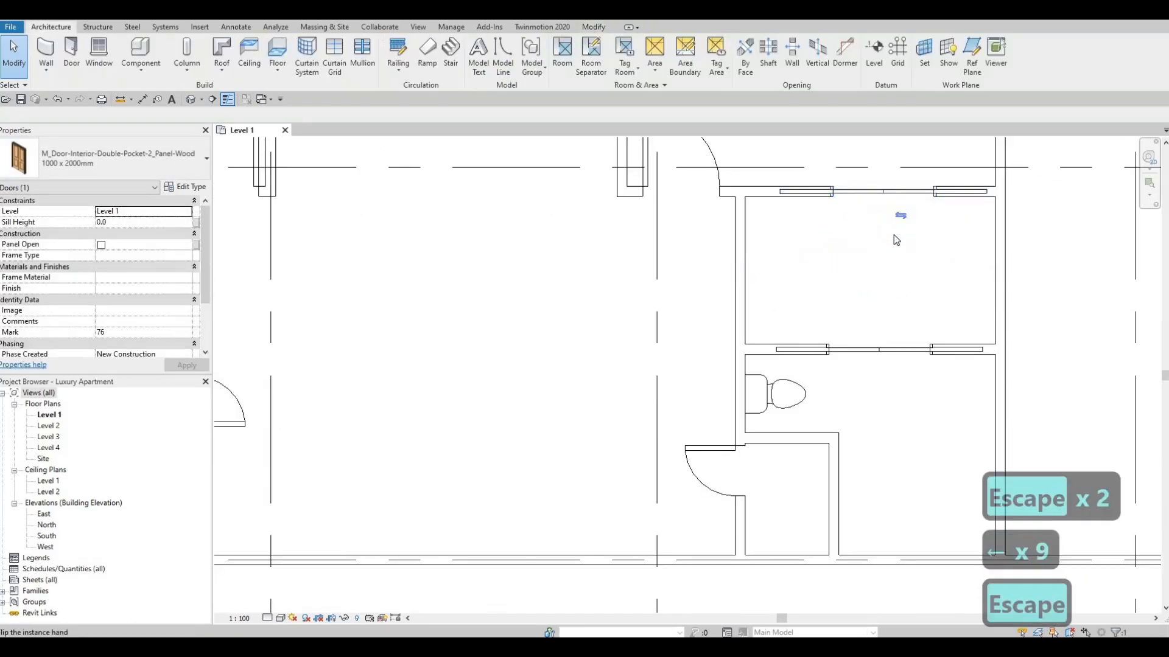
{"action": "key", "text": "Escape"}
Step: Align the upper pocket door's centre with the centre of the lower pocket door
{"action": "key", "text": "a"}
{"action": "key", "text": "l"}
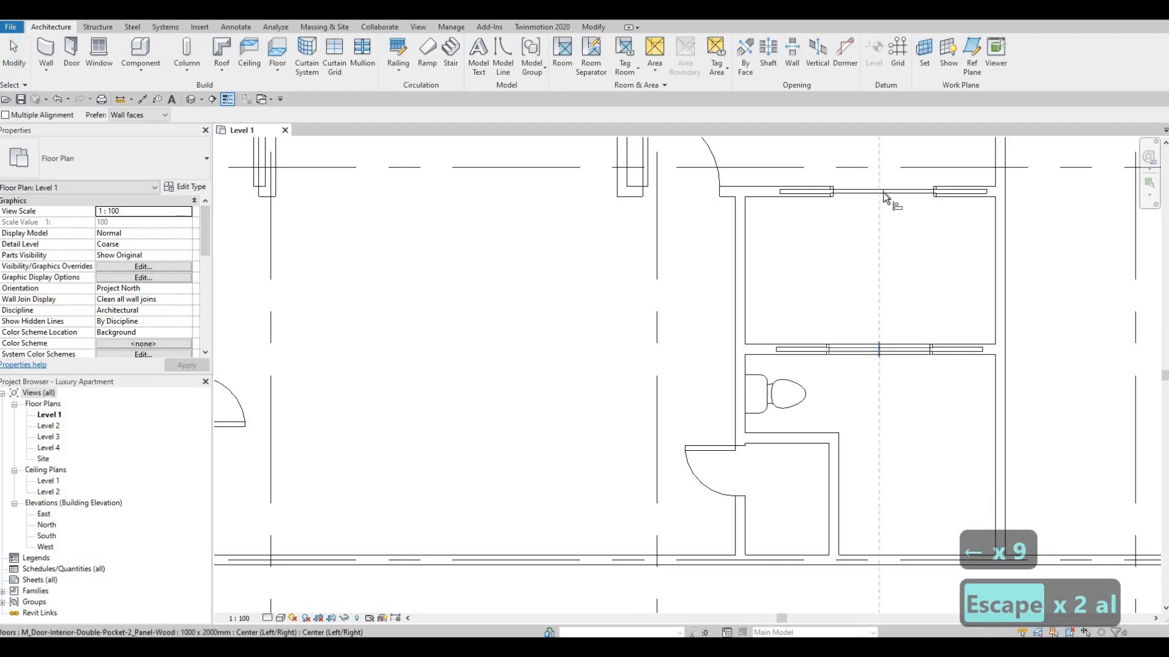
{"action": "key", "text": "Escape"}
{"action": "key", "text": "Escape"}
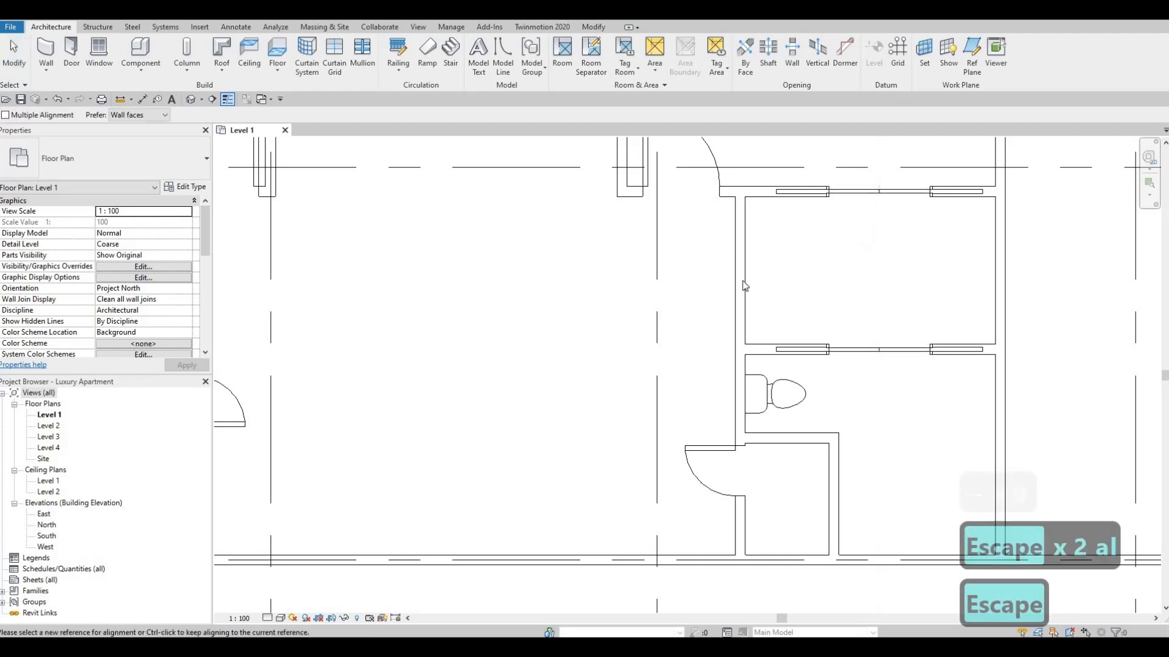
{"action": "scroll", "coordinate": [772, 302], "scroll_direction": "down", "scroll_amount": 2}
{"action": "scroll", "coordinate": [772, 302], "scroll_direction": "down", "scroll_amount": 1}
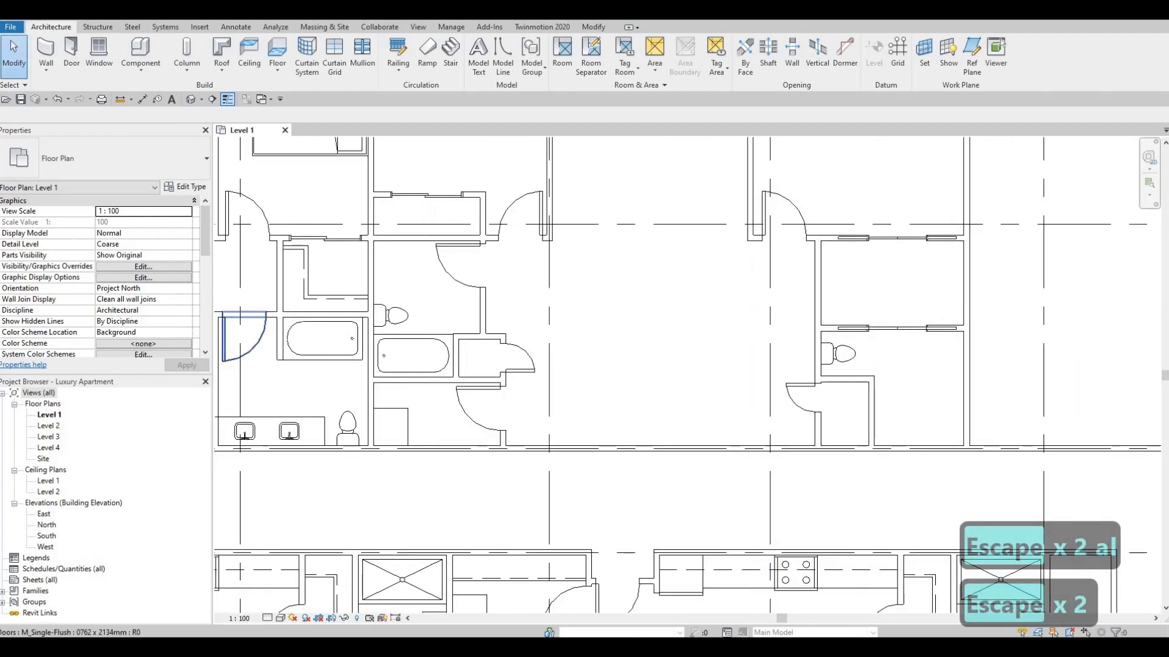
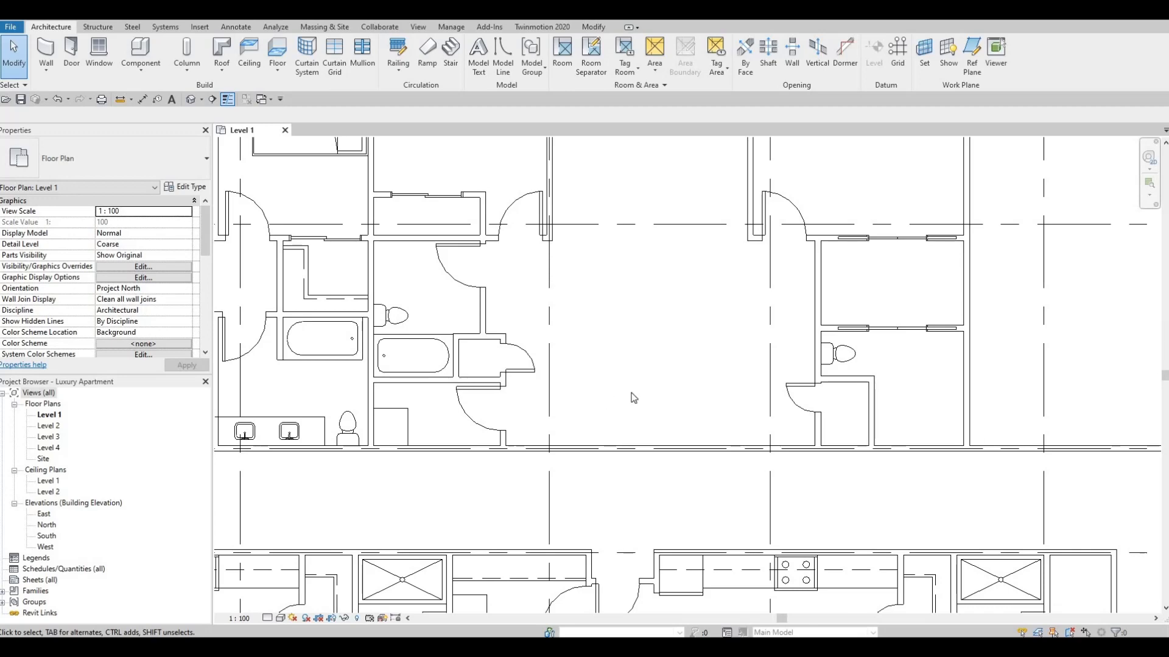
Step: Start a new INTERIOR WALL 1 at the corridor wall right of the laundry room, matching the wall that holds the laundry and shaft doors
{"action": "middle_click_drag", "start_coordinate": [515, 396], "coordinate": [668, 411]}
{"action": "scroll", "coordinate": [668, 411], "scroll_direction": "down", "scroll_amount": 1}
{"action": "mouse_move", "coordinate": [597, 429]}
{"action": "middle_mouse_down"}
{"action": "mouse_move", "coordinate": [590, 410]}
{"action": "mouse_move", "coordinate": [601, 409]}
{"action": "middle_mouse_up"}
{"action": "scroll", "coordinate": [680, 431], "scroll_direction": "up", "scroll_amount": 3}
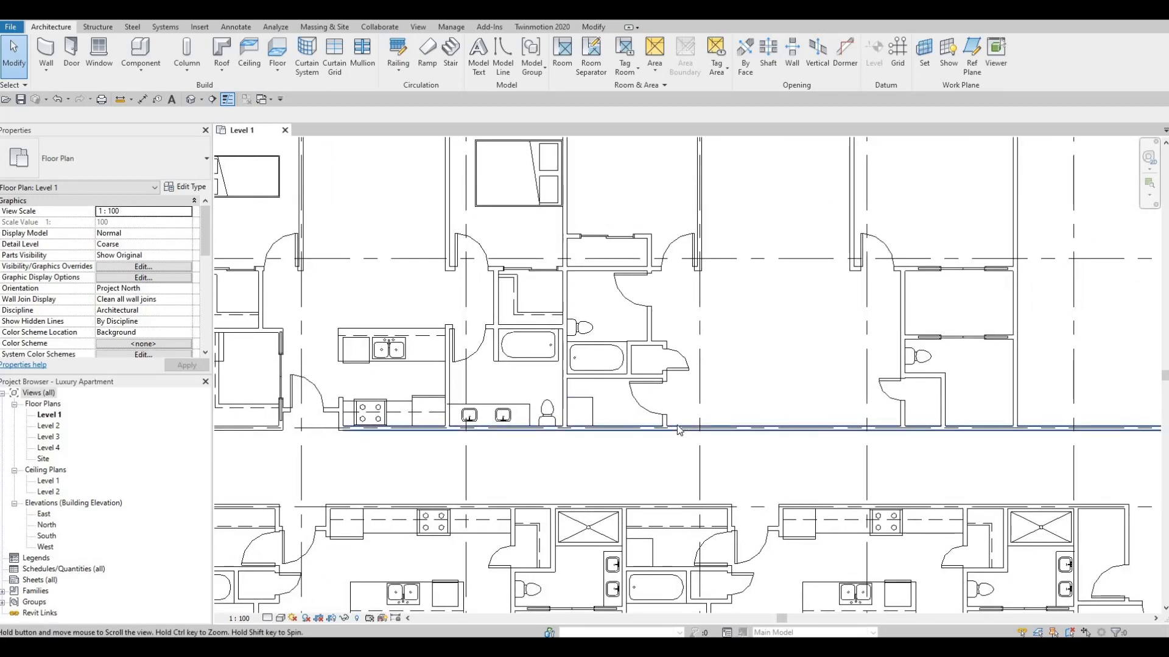
{"action": "scroll", "coordinate": [661, 403], "scroll_direction": "up", "scroll_amount": 6}
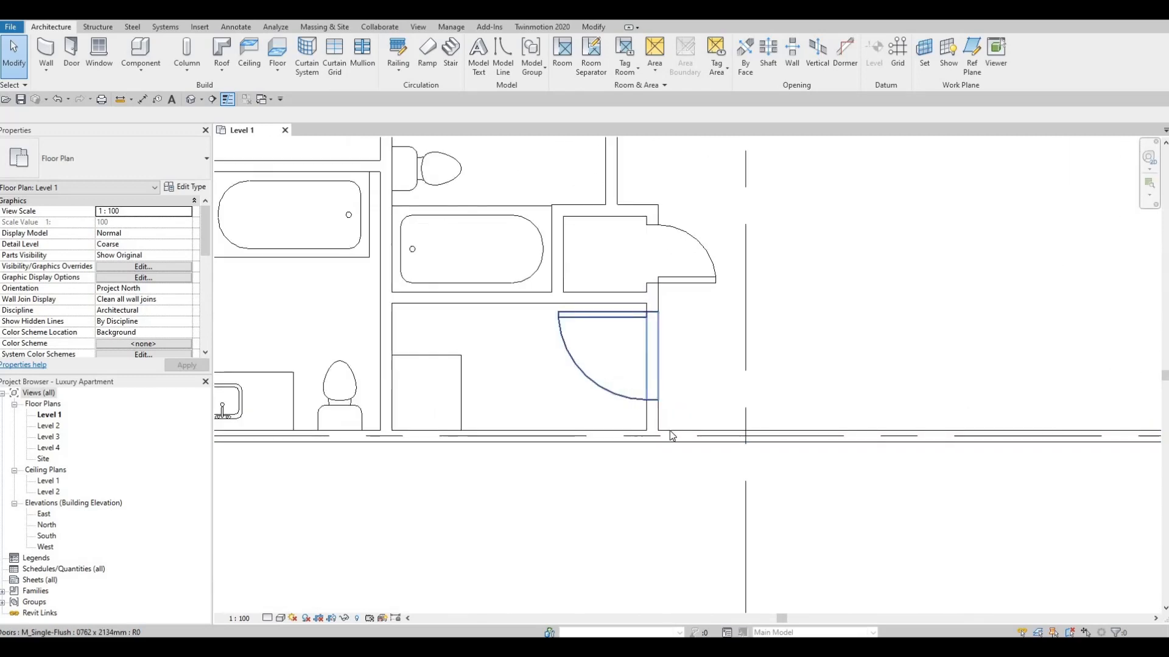
{"action": "scroll", "coordinate": [687, 397], "scroll_direction": "down", "scroll_amount": 1}
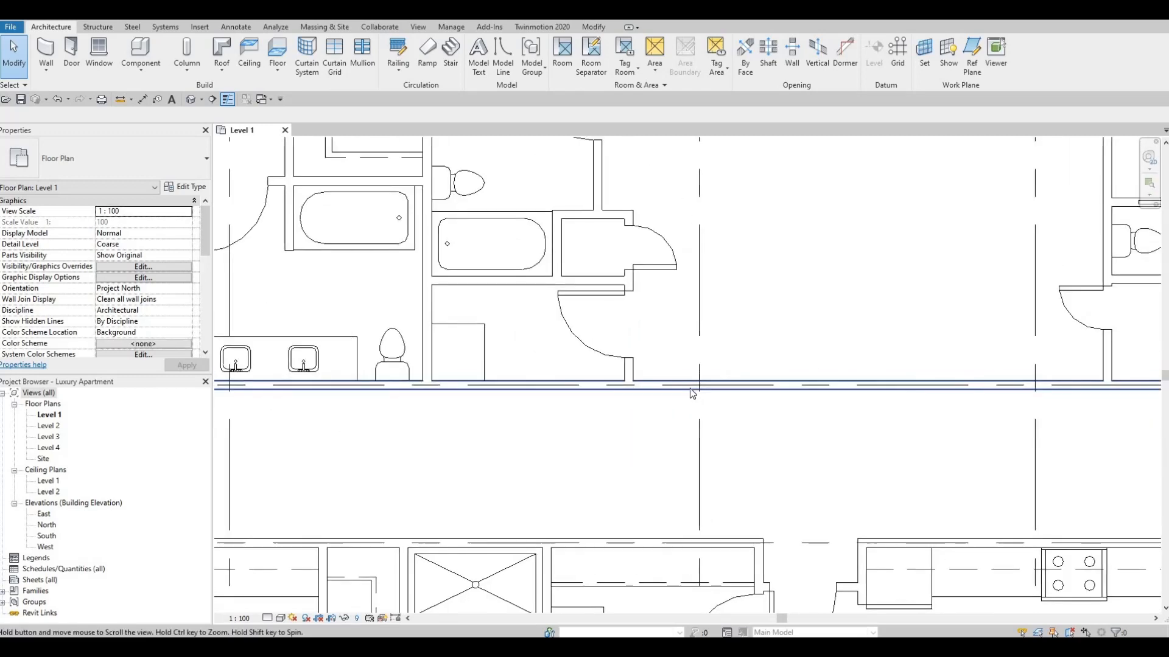
{"action": "scroll", "coordinate": [556, 399], "scroll_direction": "up", "scroll_amount": 2}
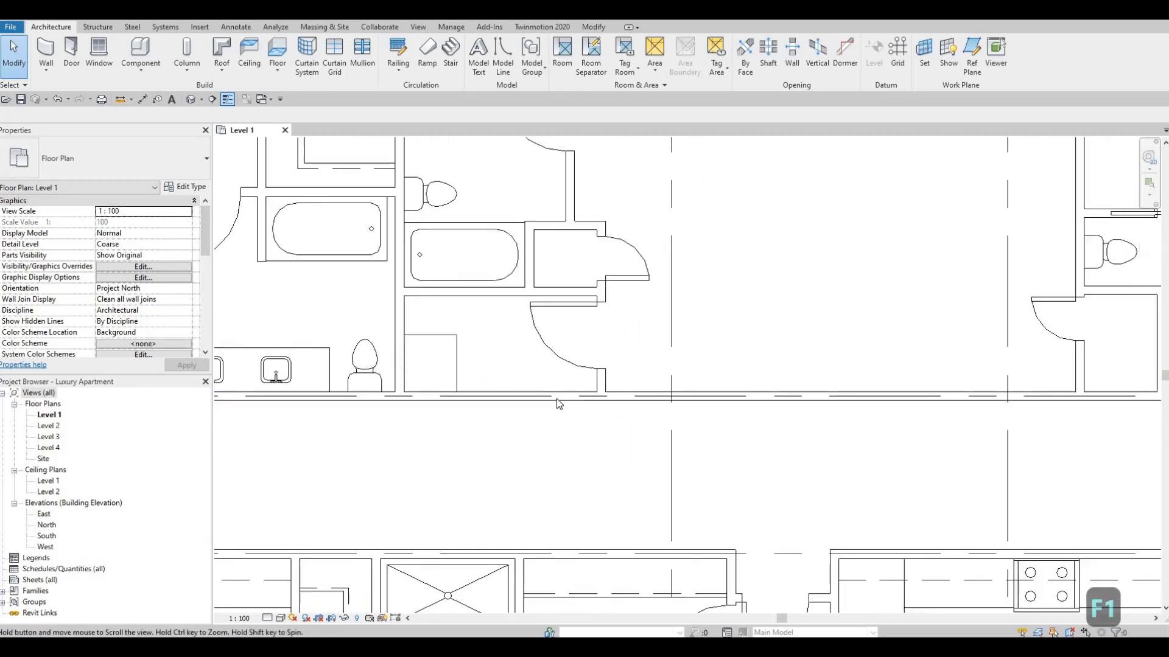
{"action": "left_click", "coordinate": [554, 399]}
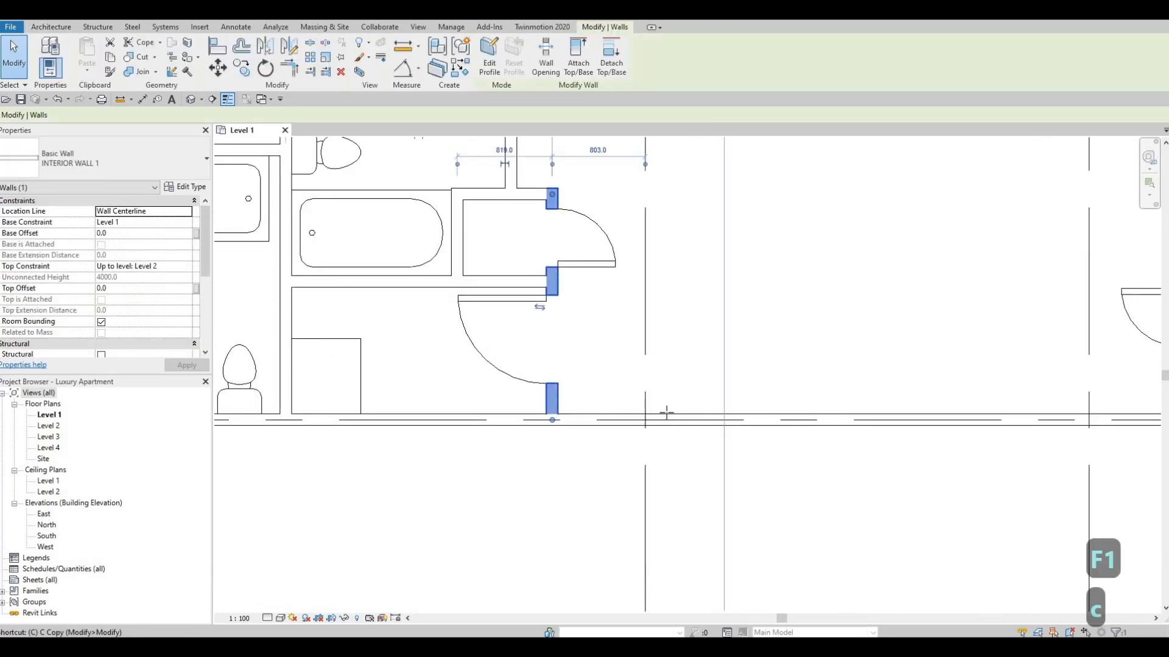
Step: Draw a short vertical INTERIOR WALL 1 segment, about 700 mm long, up from the corridor wall just right of grid 9
{"action": "key", "text": "c"}
{"action": "key", "text": "s"}
{"action": "left_click", "coordinate": [668, 409]}
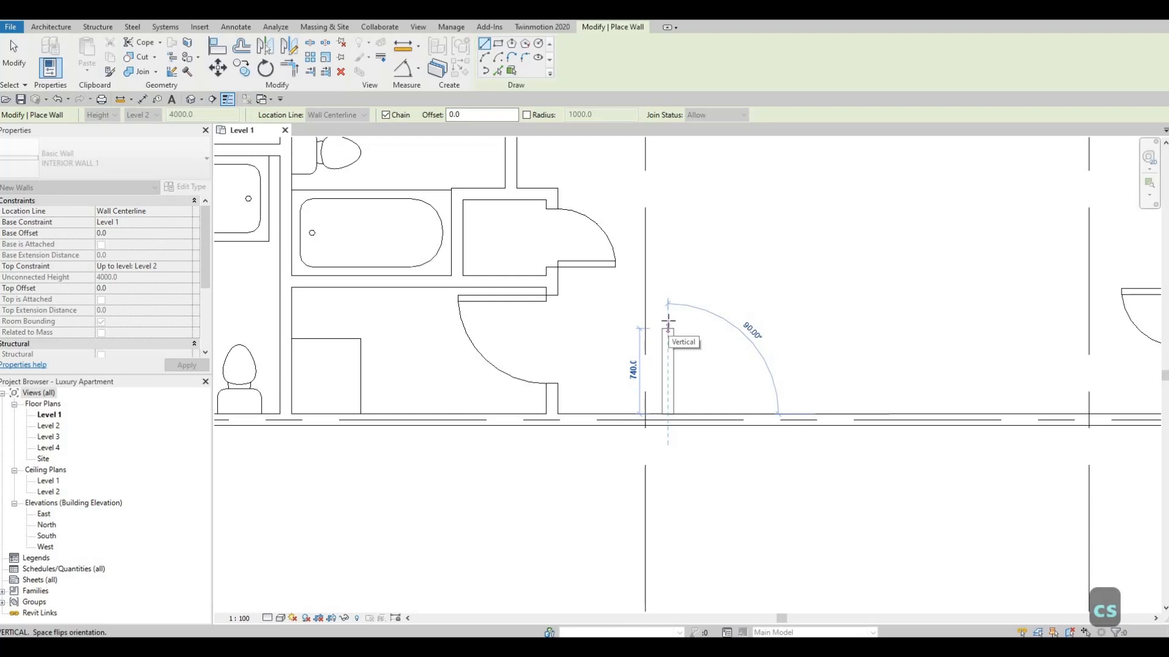
{"action": "key", "text": "Escape"}
{"action": "key", "text": "Escape"}
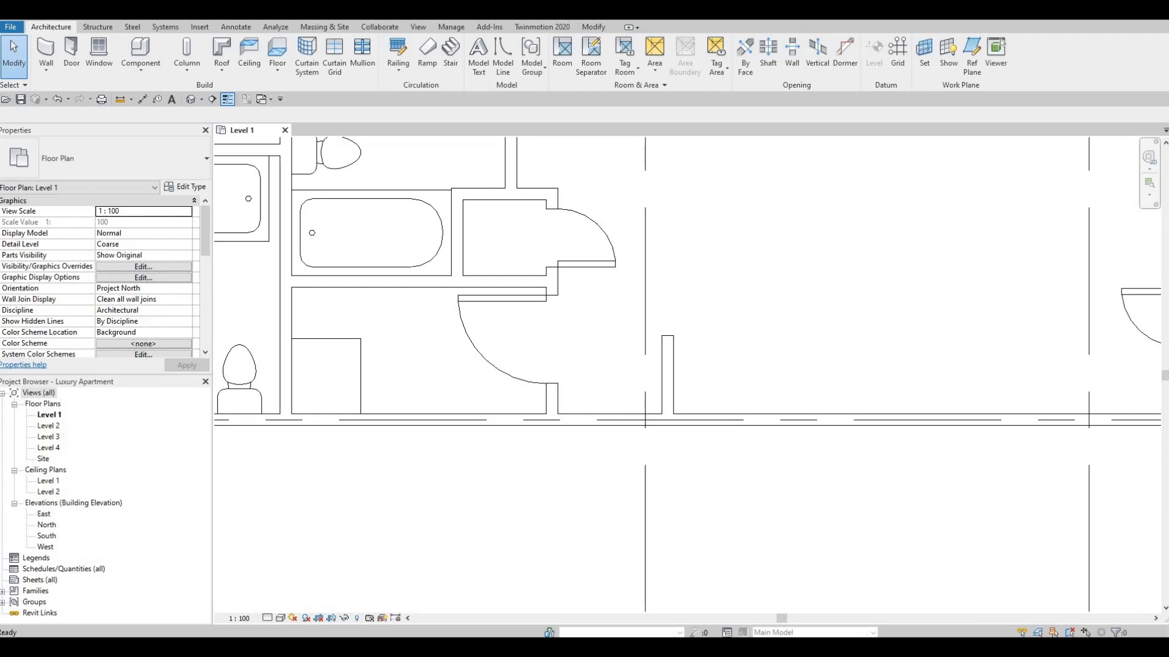
{"action": "key", "text": "Escape"}
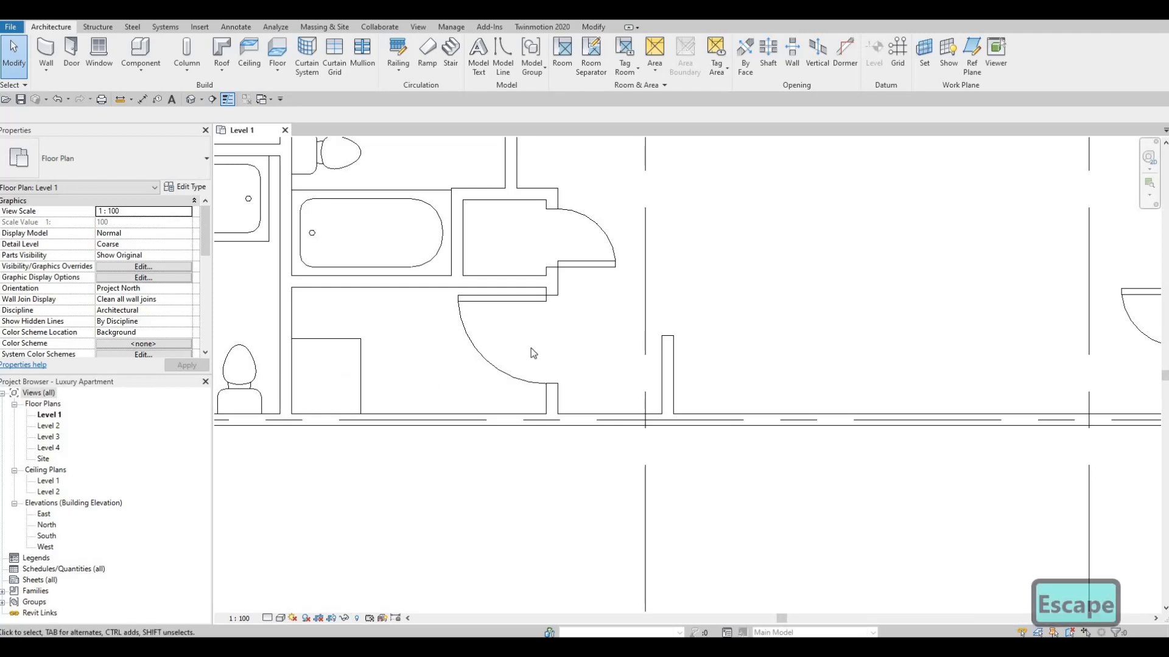
Step: Draw a horizontal INTERIOR WALL 1 from the small room's door wall to the short vertical wall, about 200 mm from the corridor wall
{"action": "scroll", "coordinate": [524, 350], "scroll_direction": "down", "scroll_amount": 3}
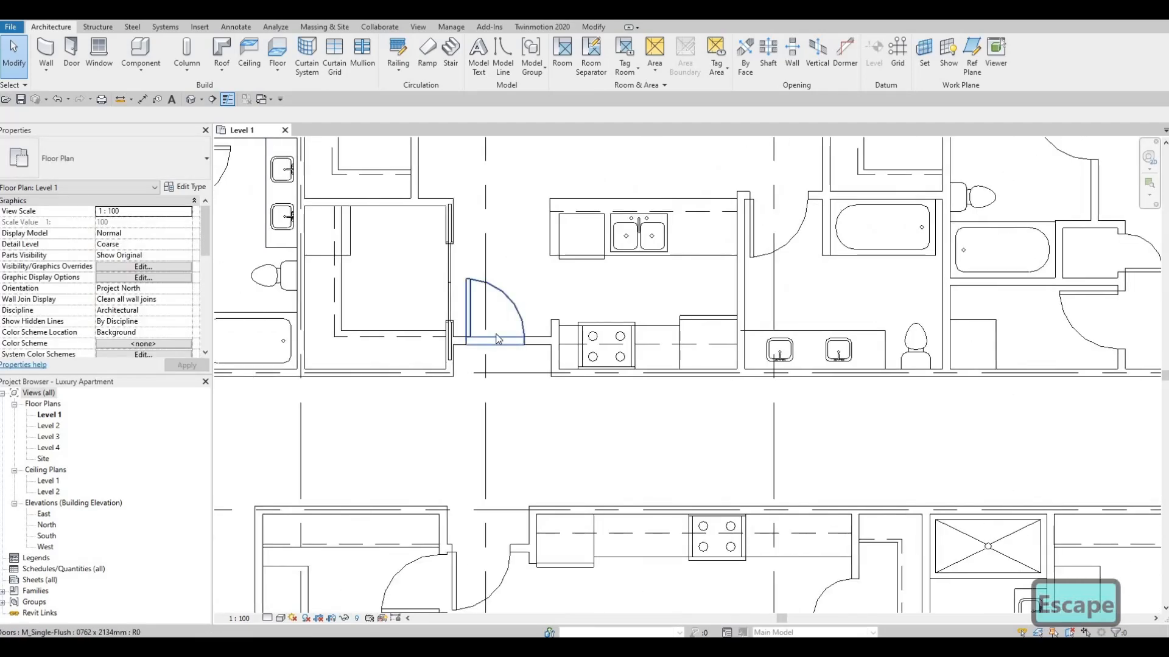
{"action": "middle_click_drag", "start_coordinate": [496, 335], "coordinate": [459, 330]}
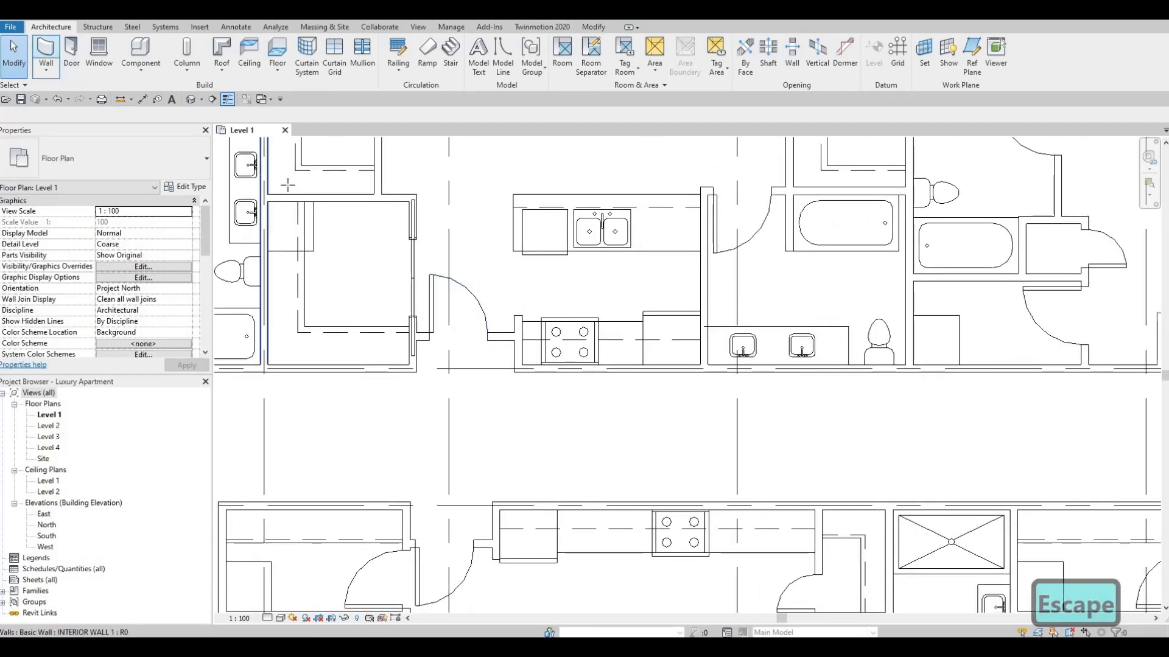
{"action": "left_click", "coordinate": [46, 55]}
{"action": "scroll", "coordinate": [274, 183], "scroll_direction": "down", "scroll_amount": 1}
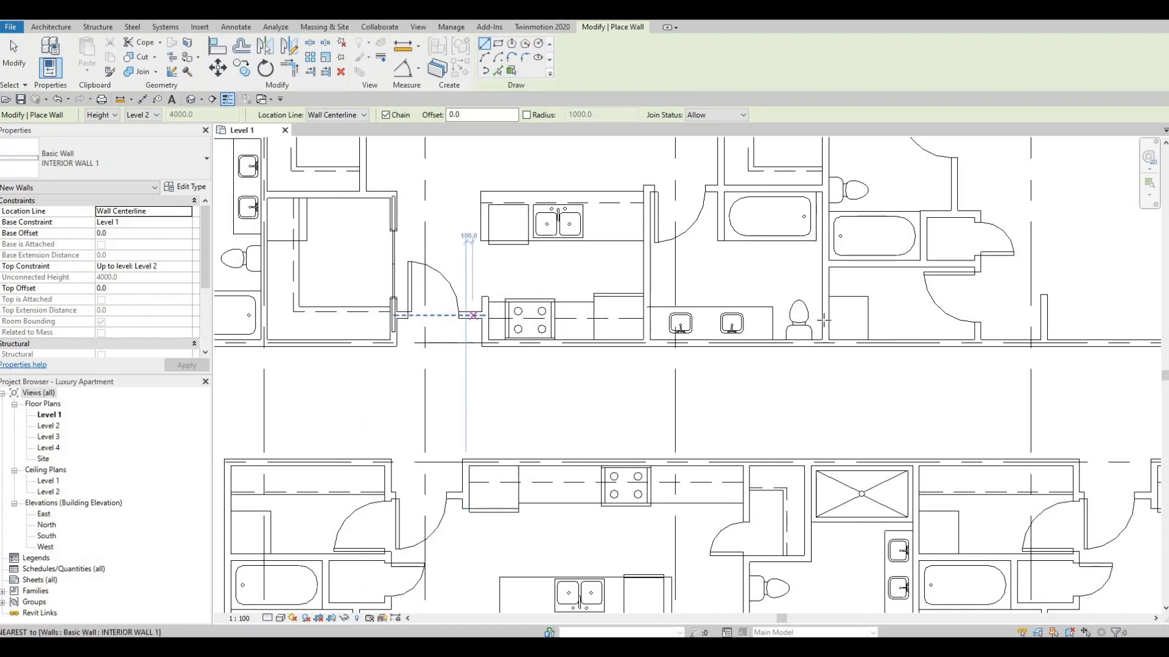
{"action": "scroll", "coordinate": [1042, 312], "scroll_direction": "up", "scroll_amount": 1}
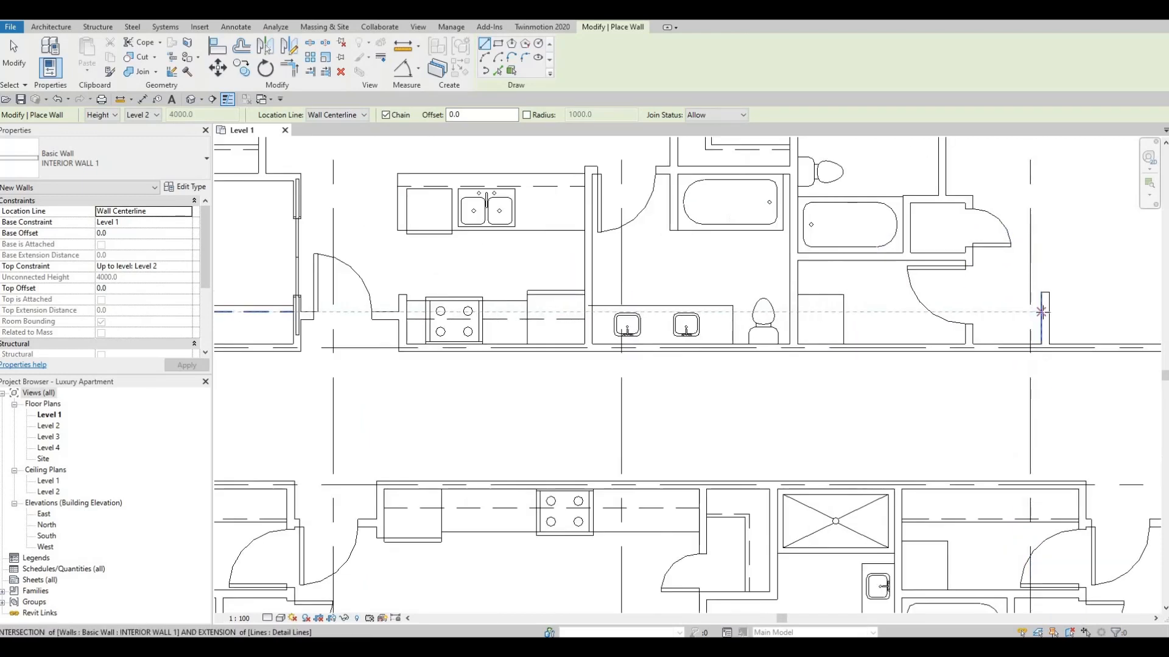
{"action": "left_click", "coordinate": [1042, 311]}
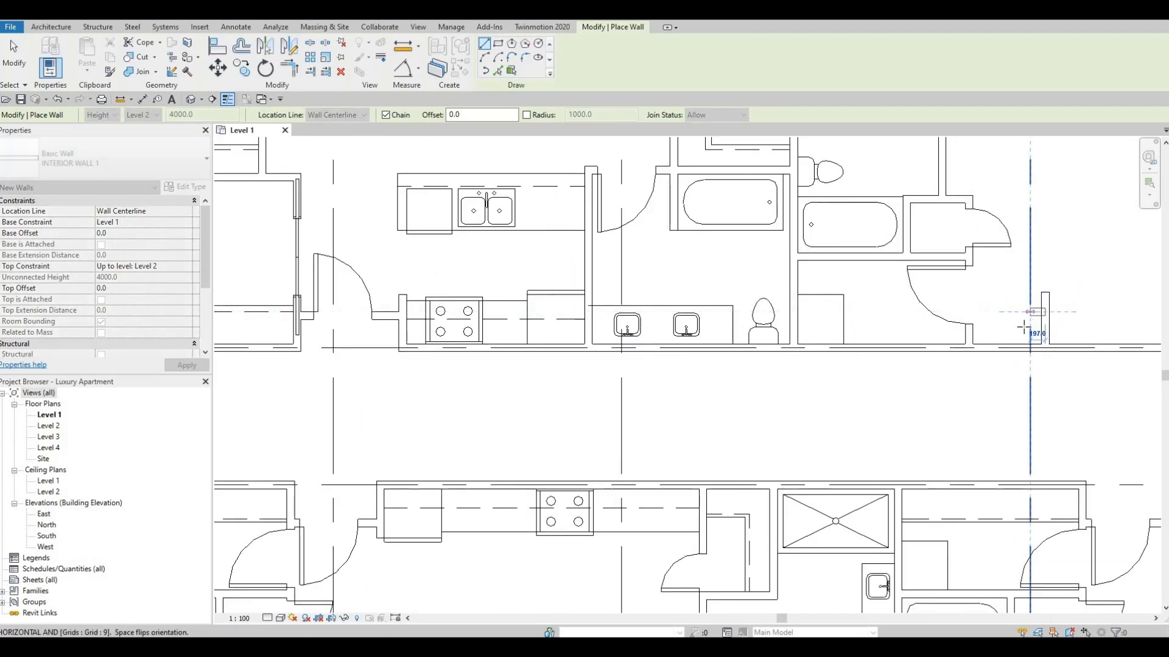
{"action": "key", "text": "Escape"}
{"action": "scroll", "coordinate": [1029, 323], "scroll_direction": "up", "scroll_amount": 1}
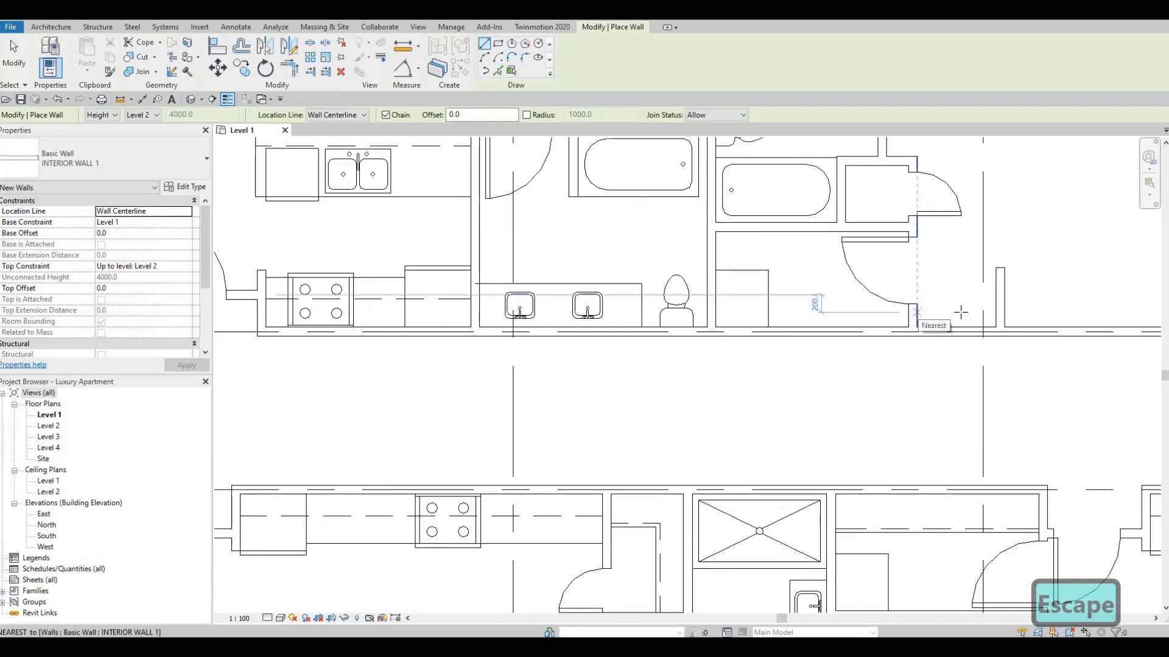
{"action": "left_click", "coordinate": [917, 312]}
{"action": "left_click", "coordinate": [998, 312]}
{"action": "key", "text": "Escape"}
{"action": "key", "text": "Escape"}
{"action": "middle_click_drag", "start_coordinate": [888, 310], "coordinate": [770, 332]}
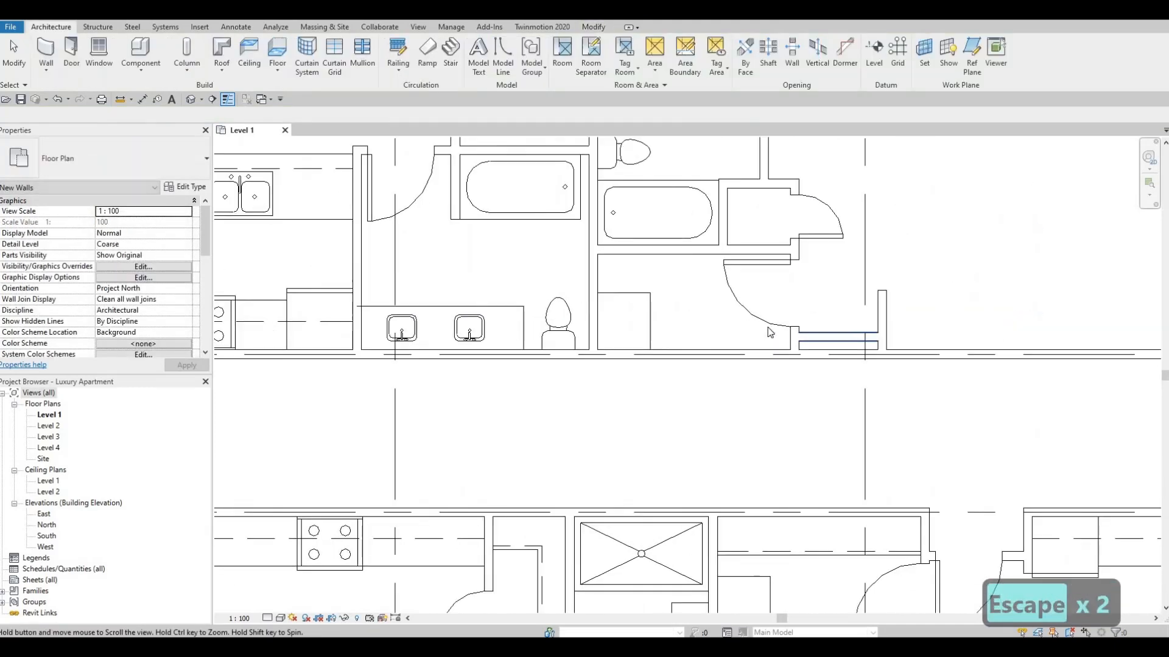
{"action": "key", "text": "Escape"}
Step: Delete the 0762 x 2134mm door of the small room below the bathtub
{"action": "scroll", "coordinate": [768, 329], "scroll_direction": "down", "scroll_amount": 1}
{"action": "left_click", "coordinate": [788, 330]}
{"action": "middle_click_drag", "start_coordinate": [1000, 311], "coordinate": [851, 328]}
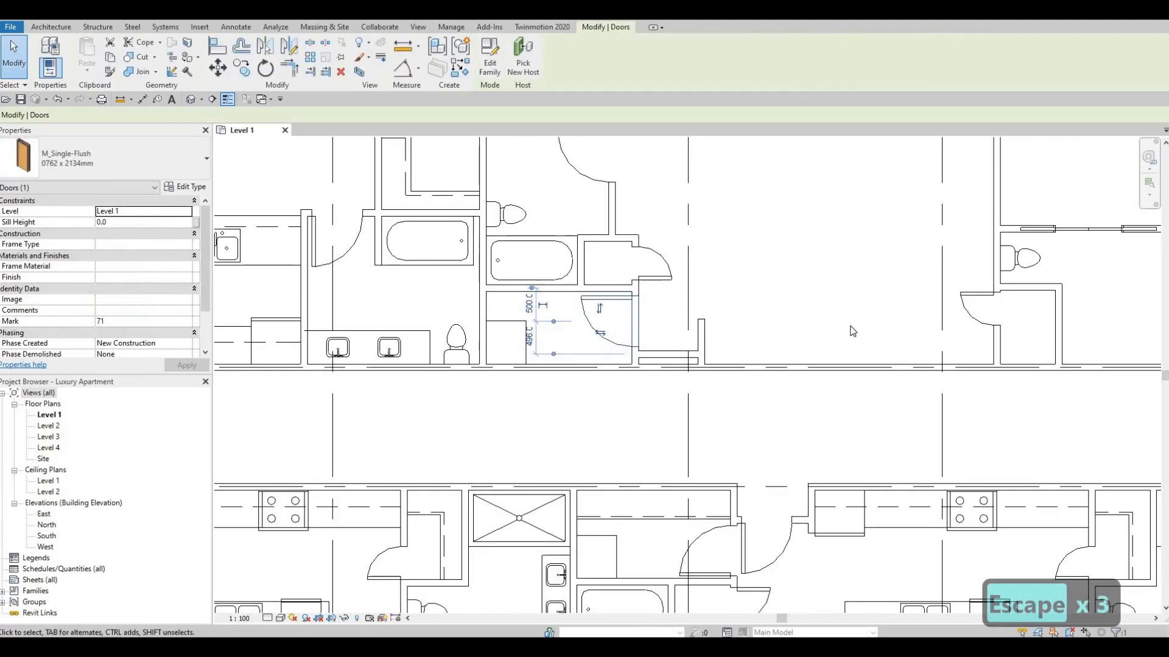
{"action": "key", "text": "Delete"}
Step: Place a 500 x 2032mm M_Single-Flush door in the small room's side wall, matching the door in the neighbouring unit
{"action": "left_click", "coordinate": [988, 316]}
{"action": "key", "text": "c"}
{"action": "key", "text": "s"}
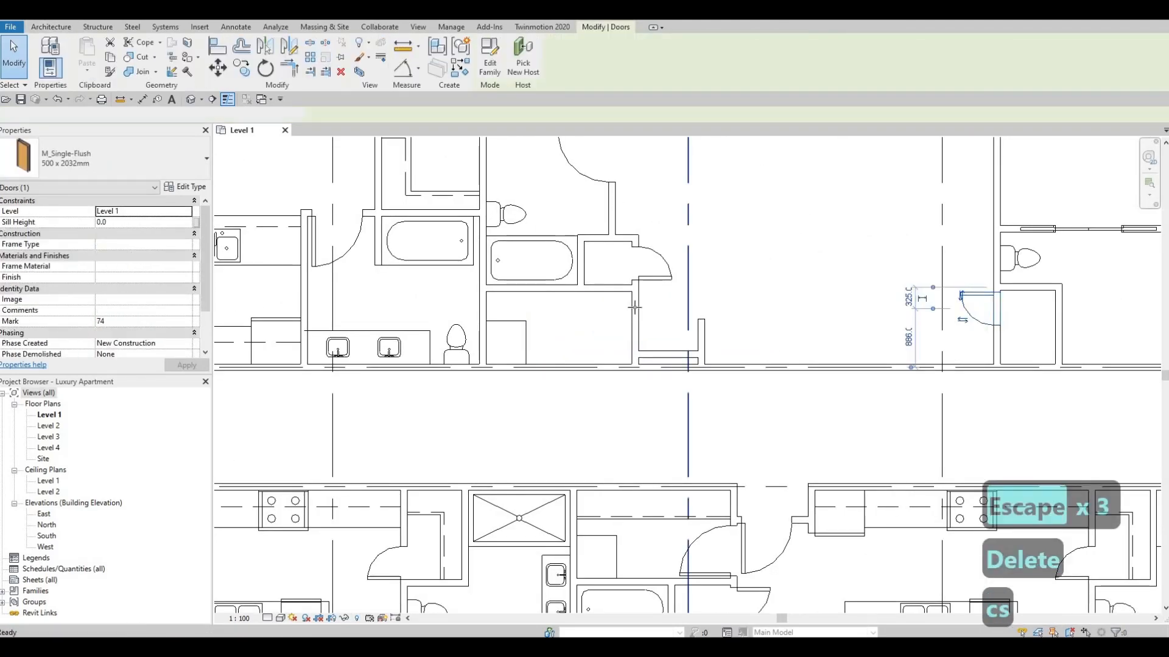
{"action": "scroll", "coordinate": [634, 307], "scroll_direction": "up", "scroll_amount": 1}
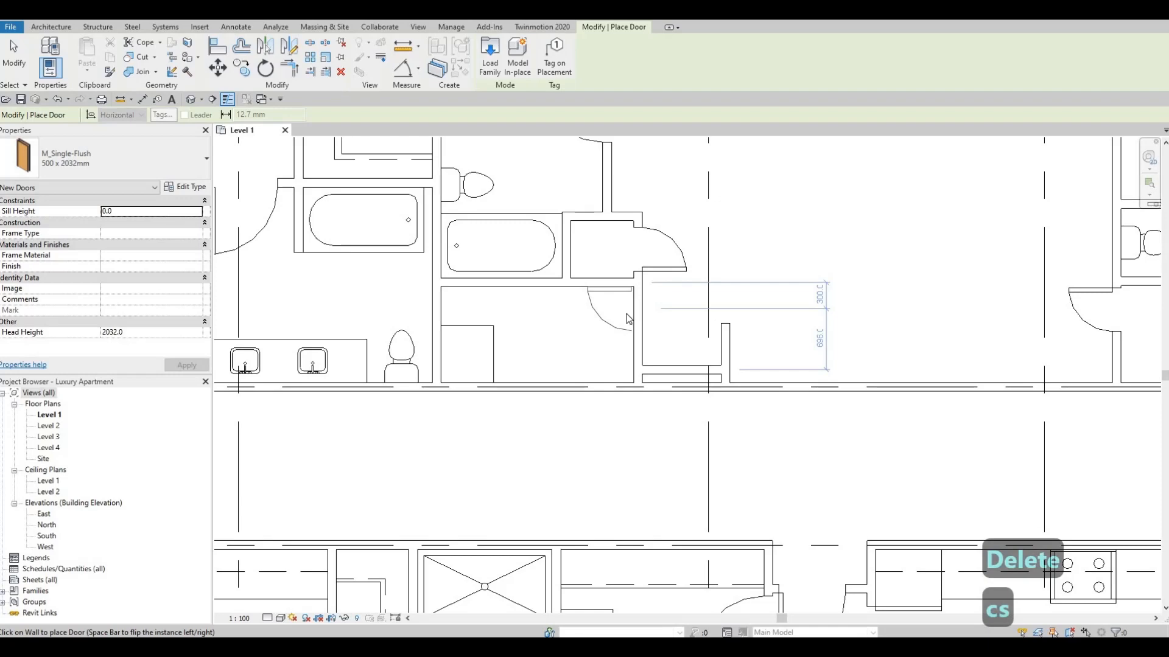
{"action": "left_click", "coordinate": [627, 314]}
{"action": "key", "text": "Escape"}
{"action": "key", "text": "Escape"}
{"action": "scroll", "coordinate": [624, 314], "scroll_direction": "up", "scroll_amount": 1}
{"action": "left_click", "coordinate": [612, 325]}
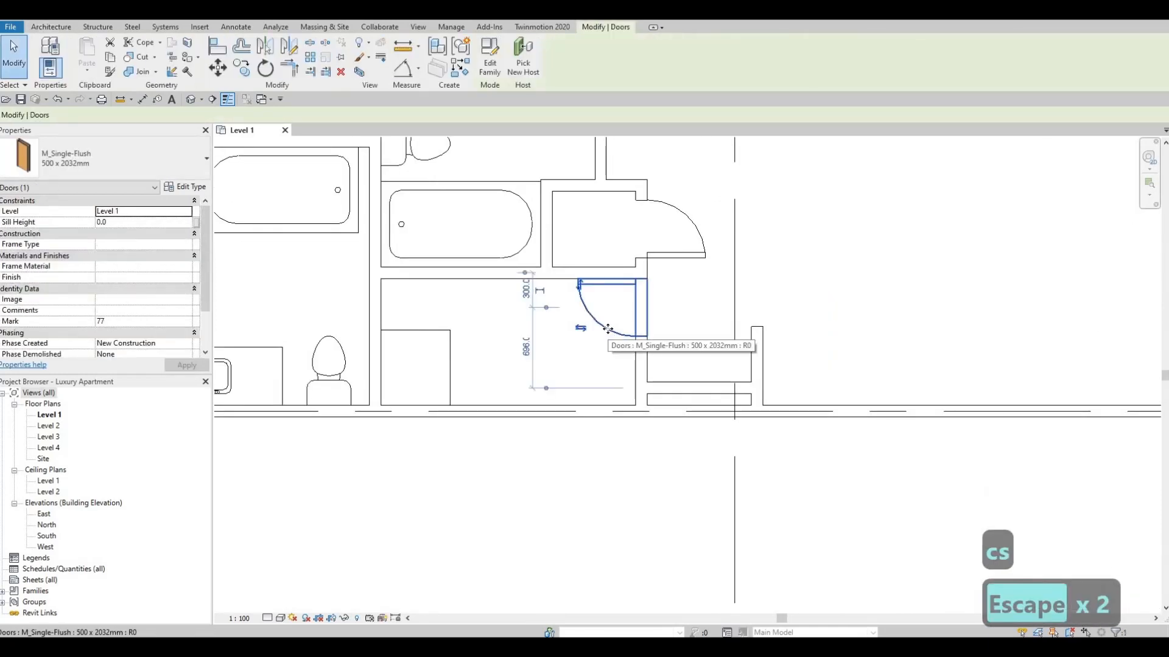
{"action": "key", "text": "Escape"}
{"action": "key", "text": "Escape"}
Step: Examine the wall between the bathtub and the small room, along with the layout around the new entry
{"action": "middle_click_drag", "start_coordinate": [663, 359], "coordinate": [696, 387]}
{"action": "scroll", "coordinate": [643, 368], "scroll_direction": "down", "scroll_amount": 1}
{"action": "middle_click_drag", "start_coordinate": [524, 332], "coordinate": [607, 352]}
{"action": "left_click", "coordinate": [522, 314]}
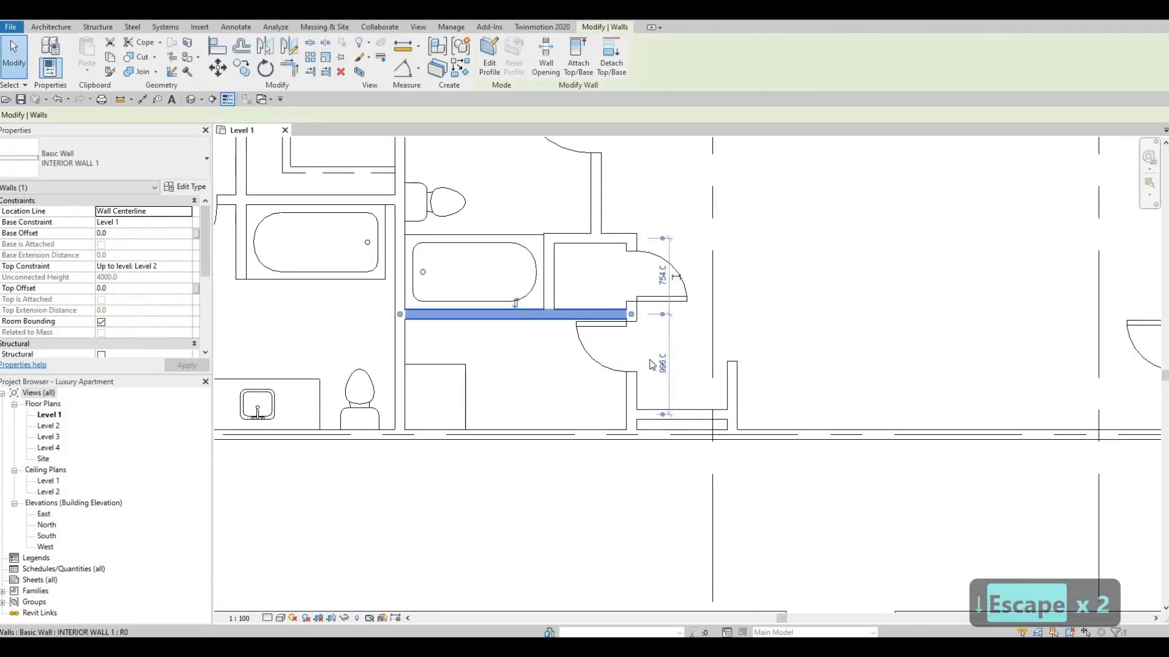
{"action": "scroll", "coordinate": [658, 420], "scroll_direction": "down", "scroll_amount": 2}
{"action": "middle_click_drag", "start_coordinate": [636, 398], "coordinate": [652, 378]}
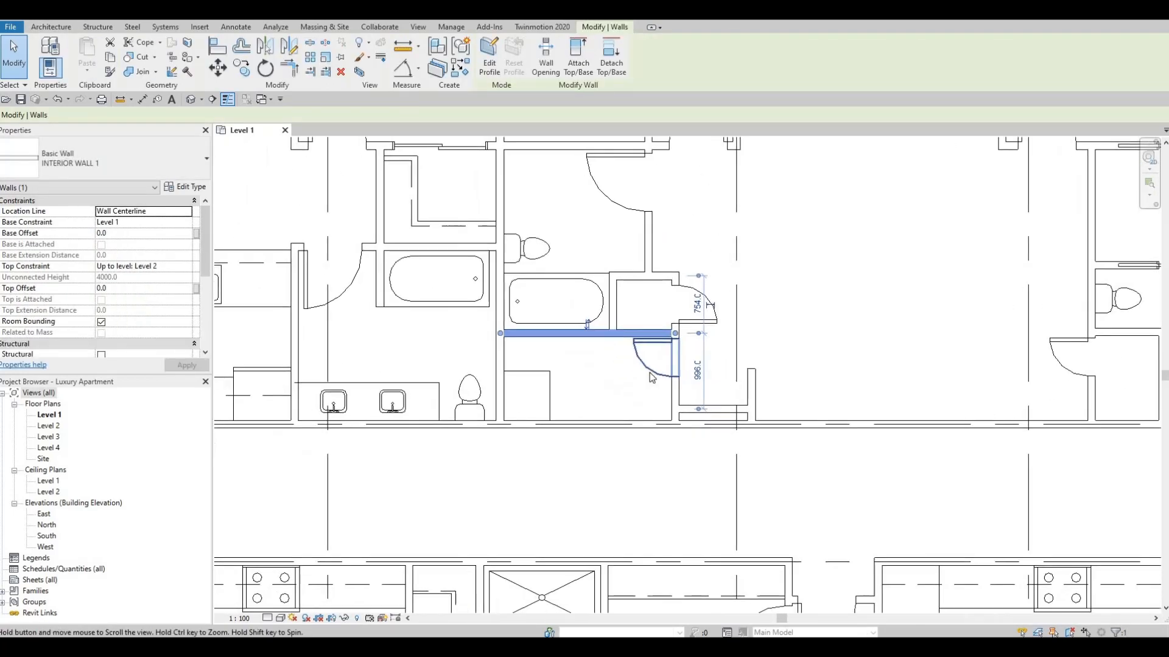
{"action": "scroll", "coordinate": [652, 378], "scroll_direction": "down", "scroll_amount": 1}
{"action": "middle_click_drag", "start_coordinate": [563, 322], "coordinate": [652, 394]}
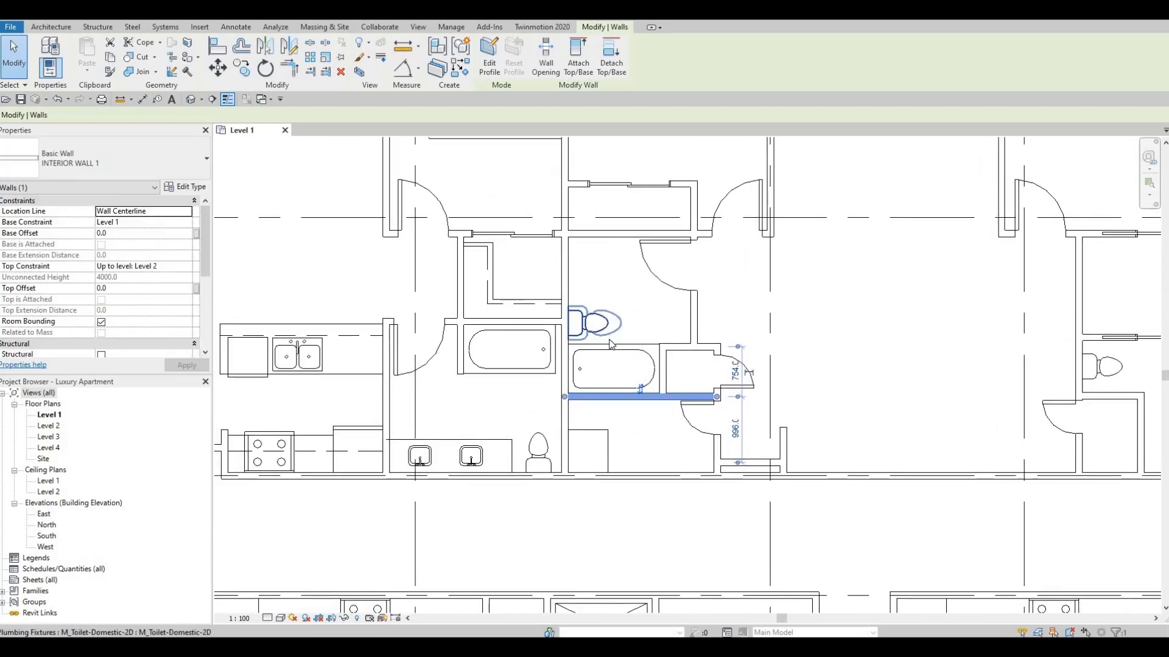
{"action": "middle_click_drag", "start_coordinate": [720, 406], "coordinate": [680, 403]}
{"action": "scroll", "coordinate": [708, 400], "scroll_direction": "down", "scroll_amount": 2}
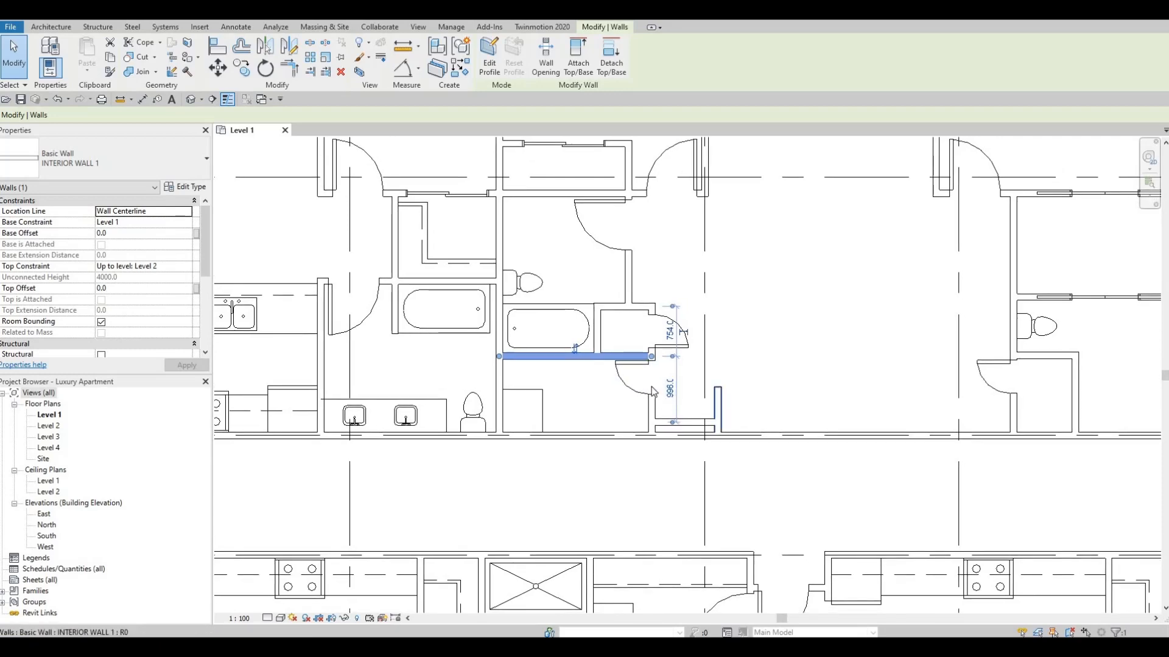
{"action": "scroll", "coordinate": [689, 402], "scroll_direction": "up", "scroll_amount": 4}
{"action": "key", "text": "Escape"}
{"action": "key", "text": "Escape"}
Step: Set the distance of the new horizontal entry wall from the corridor wall to 400 mm
{"action": "scroll", "coordinate": [698, 439], "scroll_direction": "up", "scroll_amount": 2}
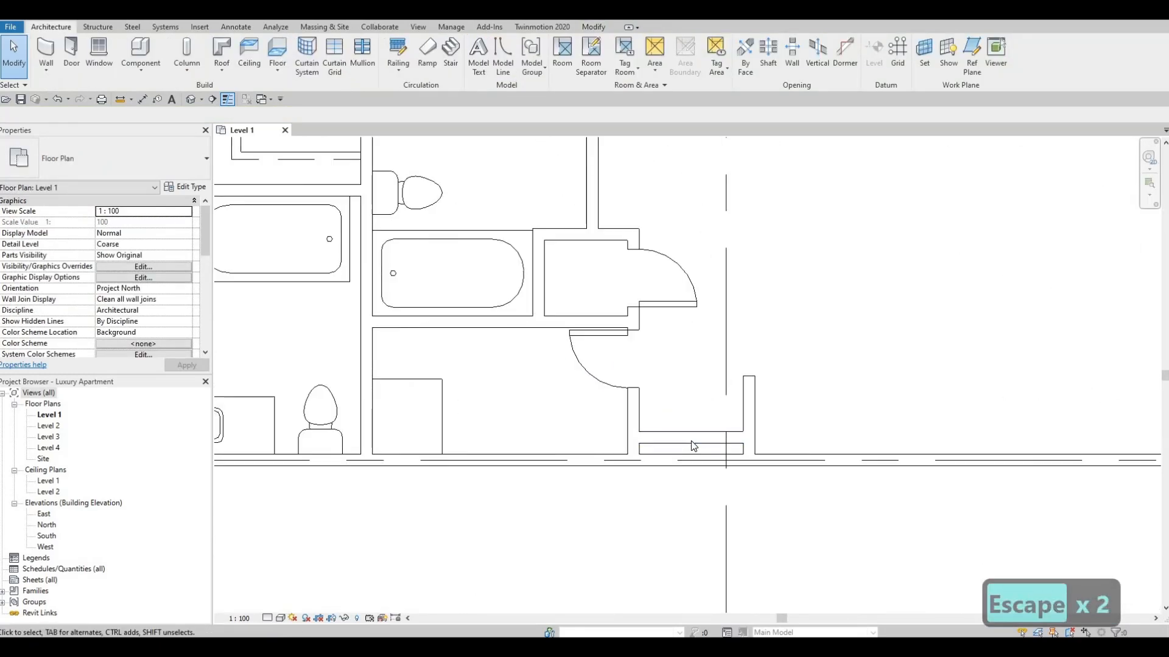
{"action": "left_click", "coordinate": [694, 438]}
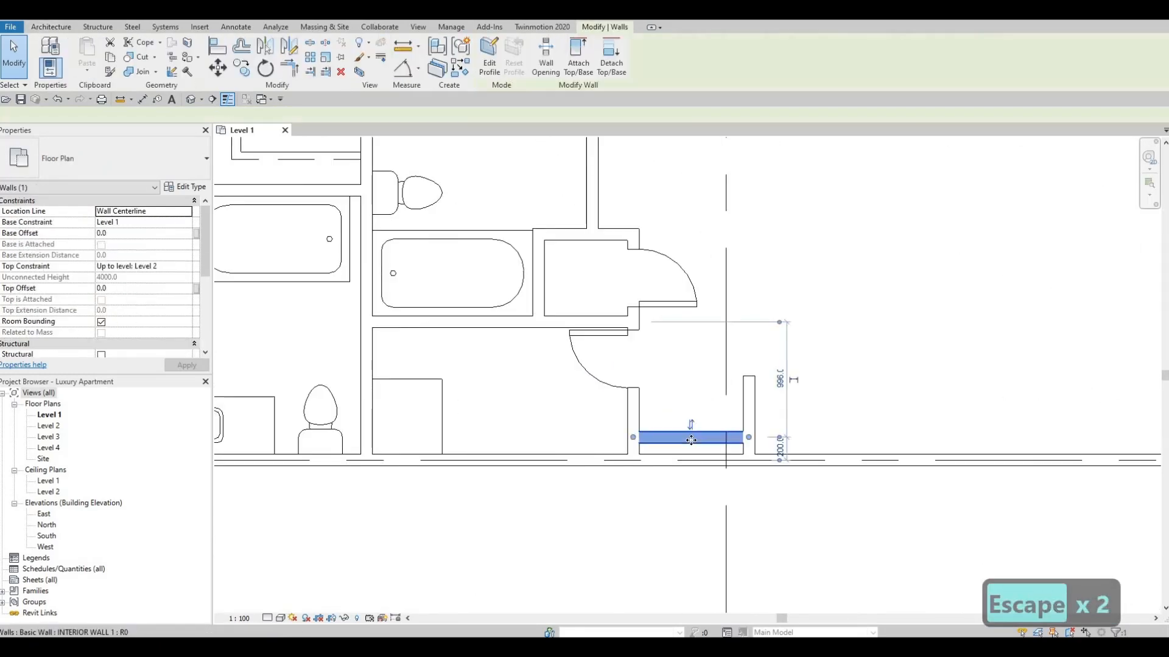
{"action": "left_click", "coordinate": [780, 450]}
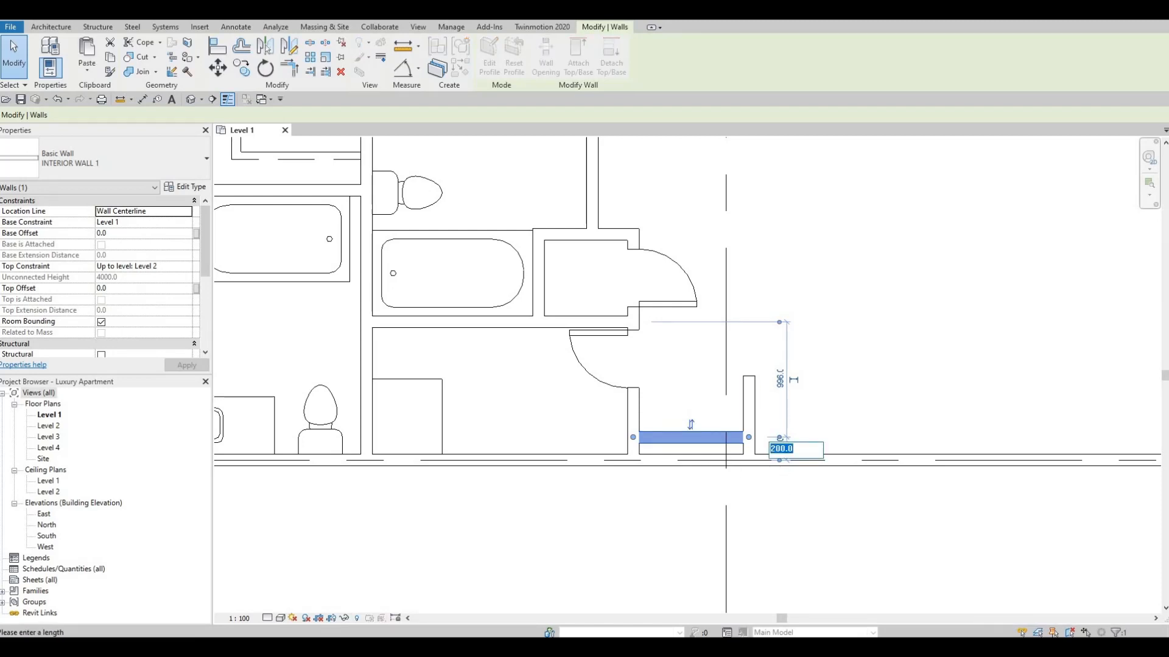
{"action": "type", "text": "400"}
{"action": "key", "text": "Return"}
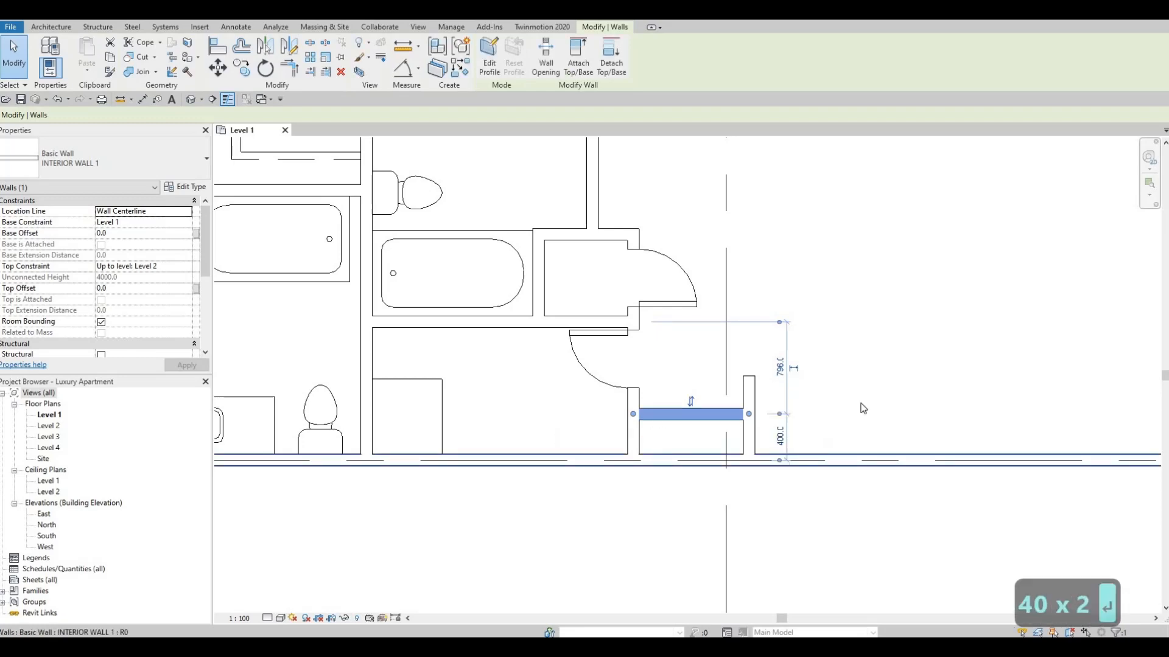
{"action": "key", "text": "Escape"}
Step: Align the lower face of the new horizontal entry wall with the lower face of the entry wall beside the neighbouring kitchen
{"action": "scroll", "coordinate": [863, 408], "scroll_direction": "down", "scroll_amount": 3}
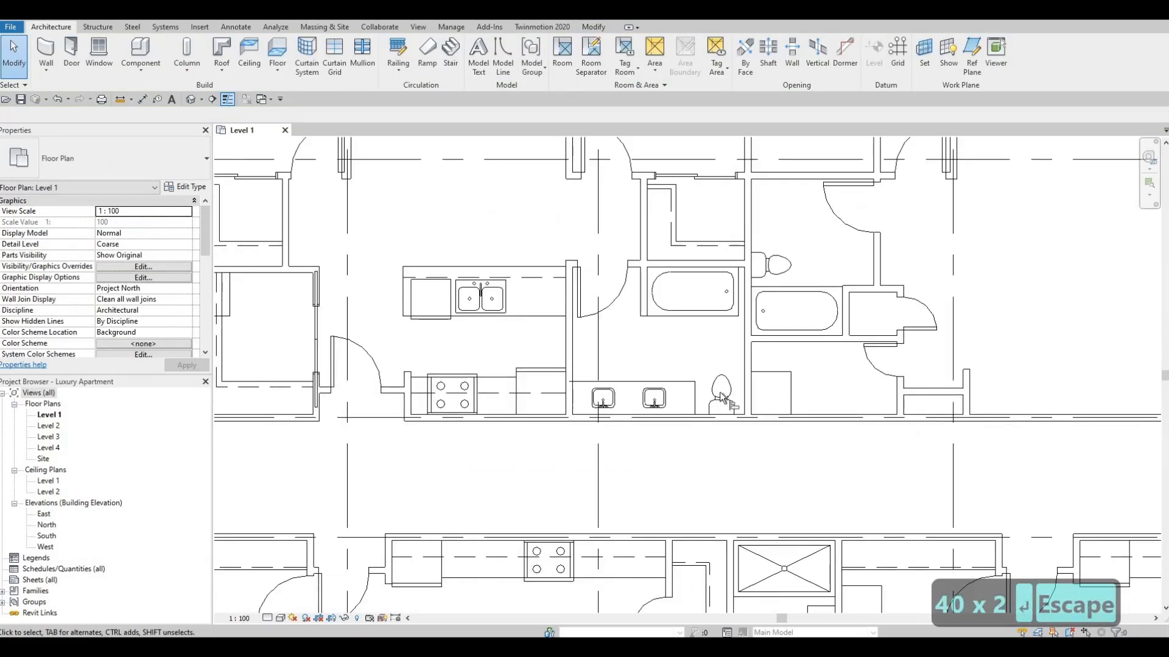
{"action": "key", "text": "a"}
{"action": "key", "text": "l"}
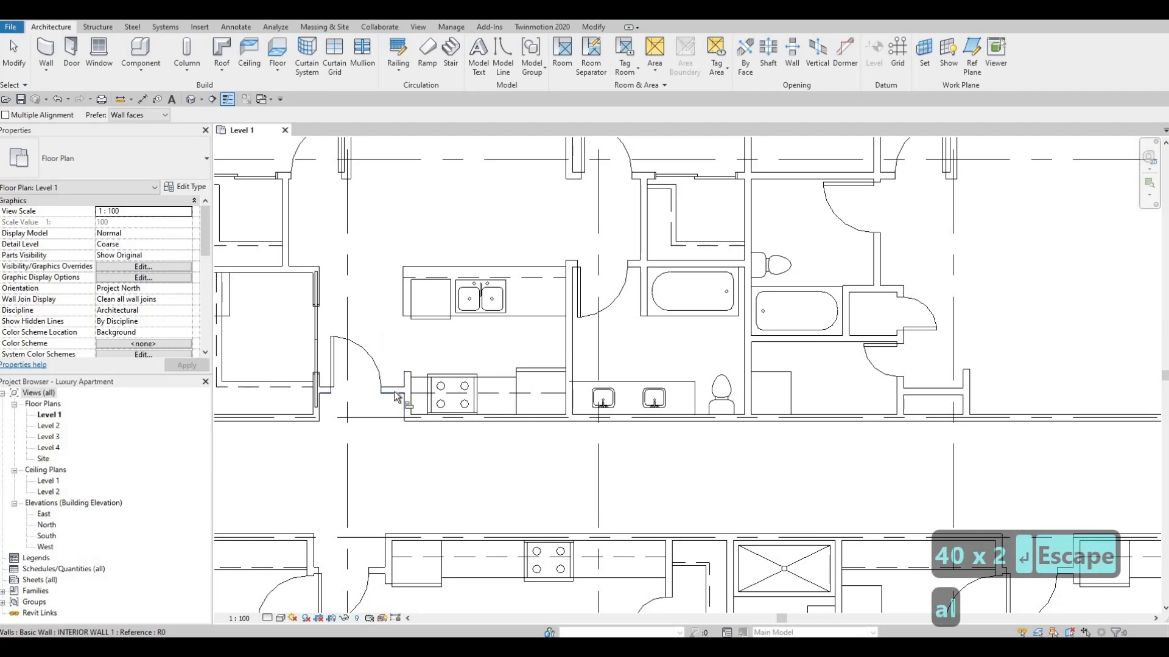
{"action": "scroll", "coordinate": [396, 397], "scroll_direction": "up", "scroll_amount": 2}
{"action": "left_click", "coordinate": [396, 397]}
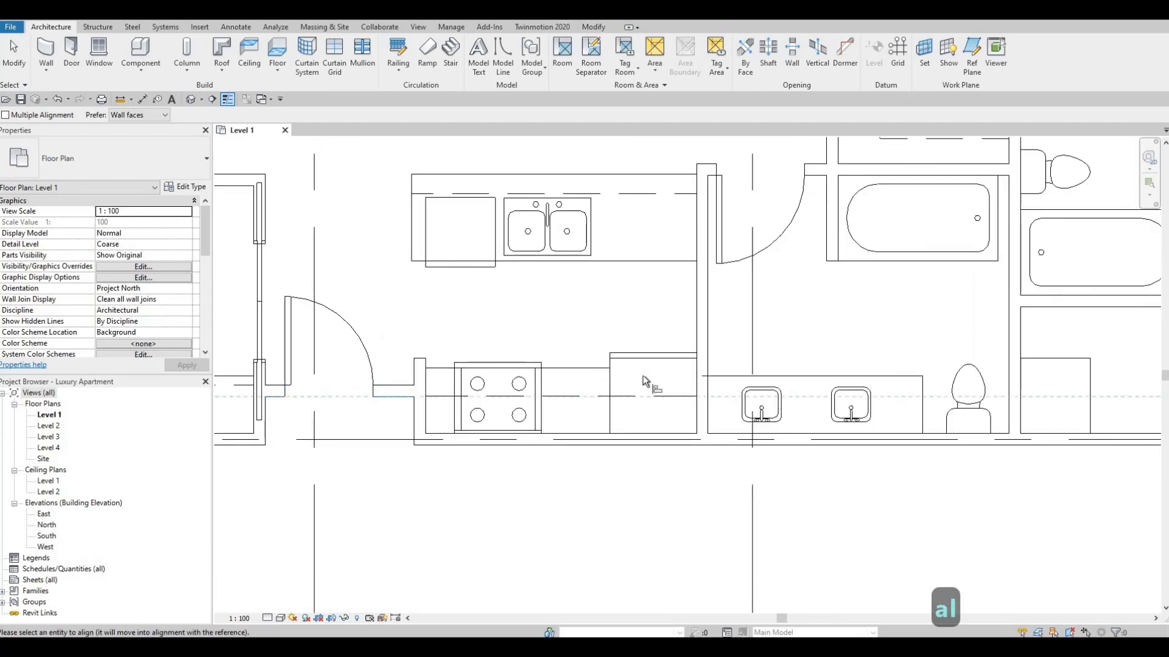
{"action": "middle_click_drag", "start_coordinate": [837, 376], "coordinate": [448, 354]}
{"action": "scroll", "coordinate": [448, 354], "scroll_direction": "down", "scroll_amount": 3}
{"action": "left_click", "coordinate": [782, 368]}
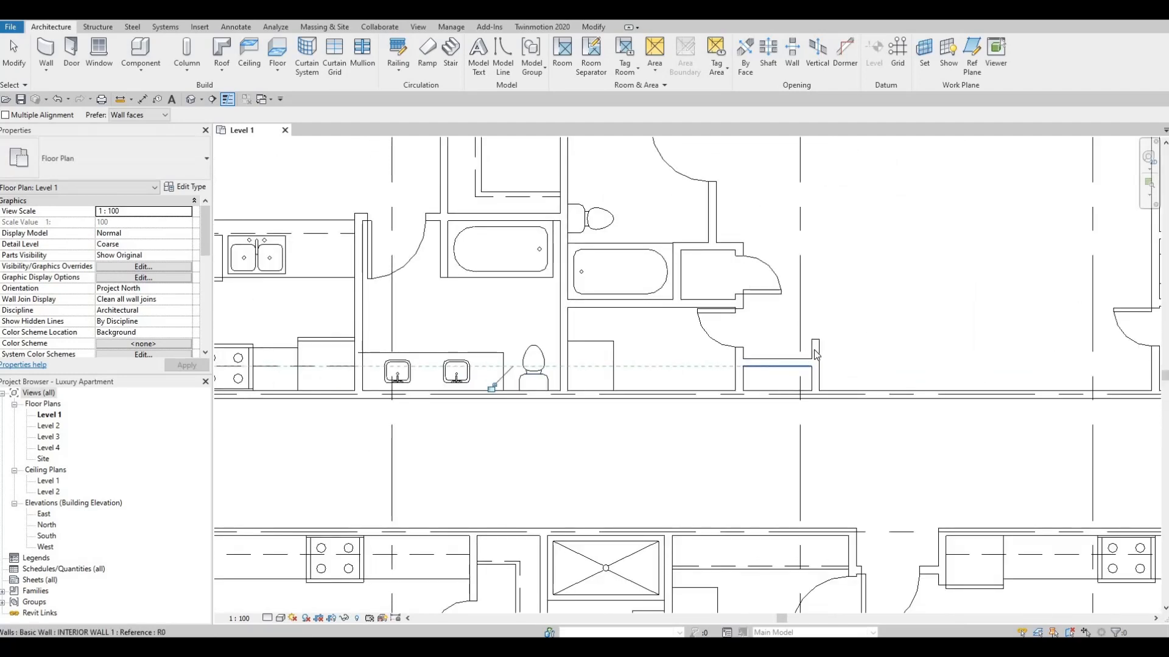
{"action": "key", "text": "Escape"}
{"action": "key", "text": "Escape"}
{"action": "key", "text": "Escape"}
{"action": "scroll", "coordinate": [817, 354], "scroll_direction": "up", "scroll_amount": 1}
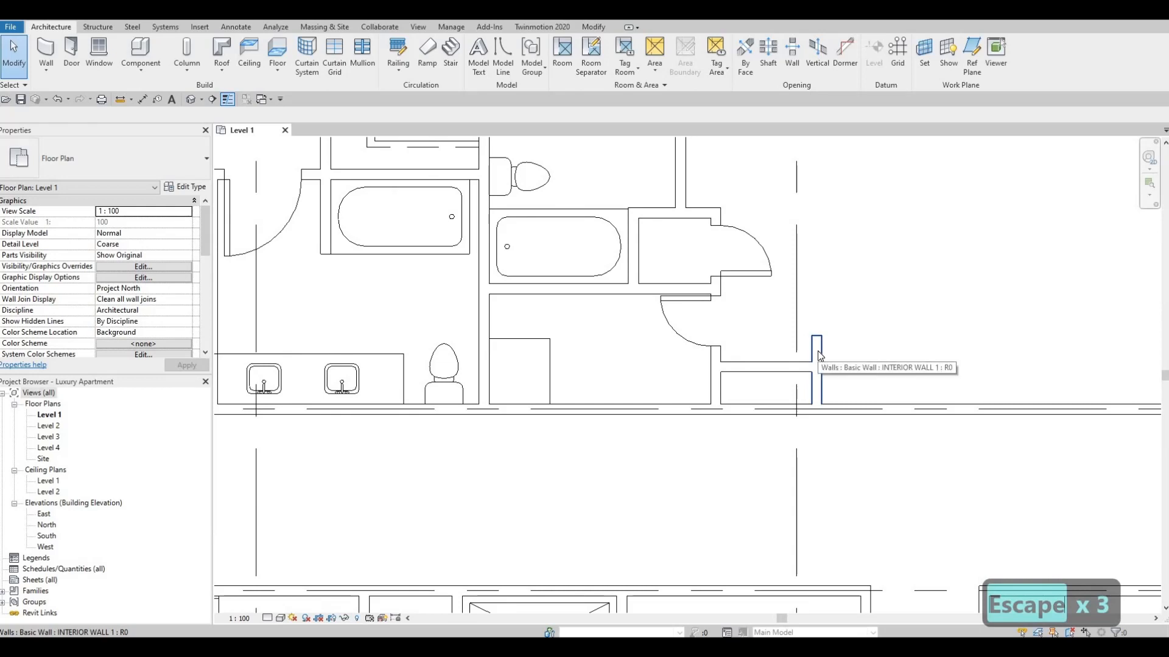
{"action": "key", "text": "t"}
{"action": "key", "text": "r"}
{"action": "left_click", "coordinate": [797, 367]}
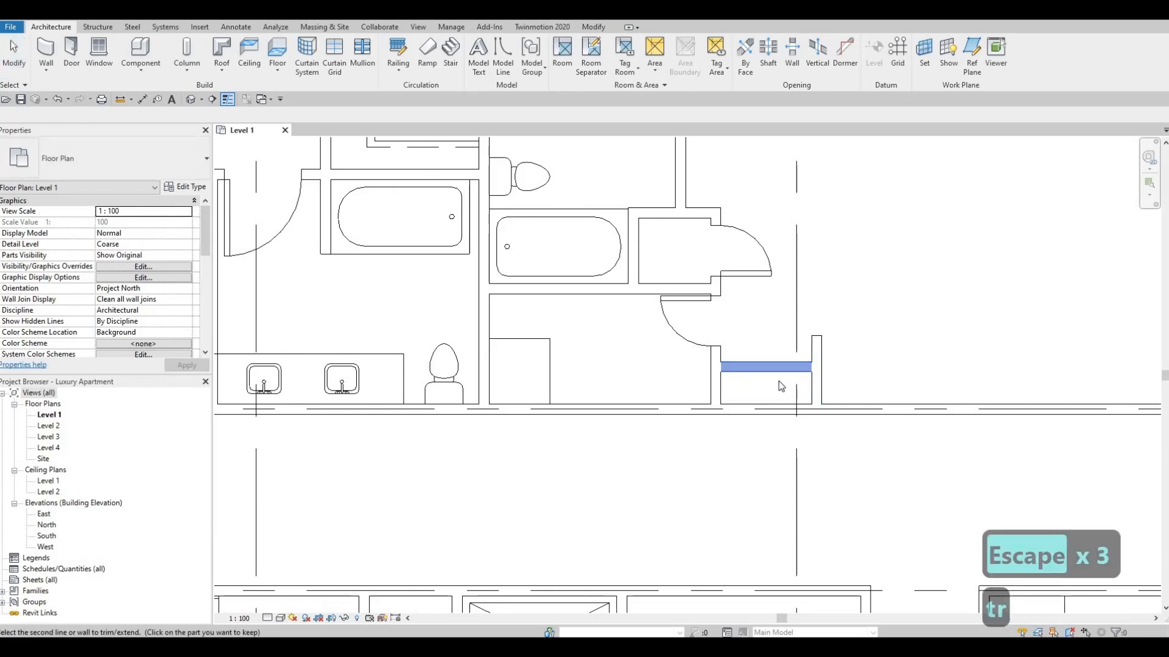
{"action": "key", "text": "Escape"}
{"action": "key", "text": "Escape"}
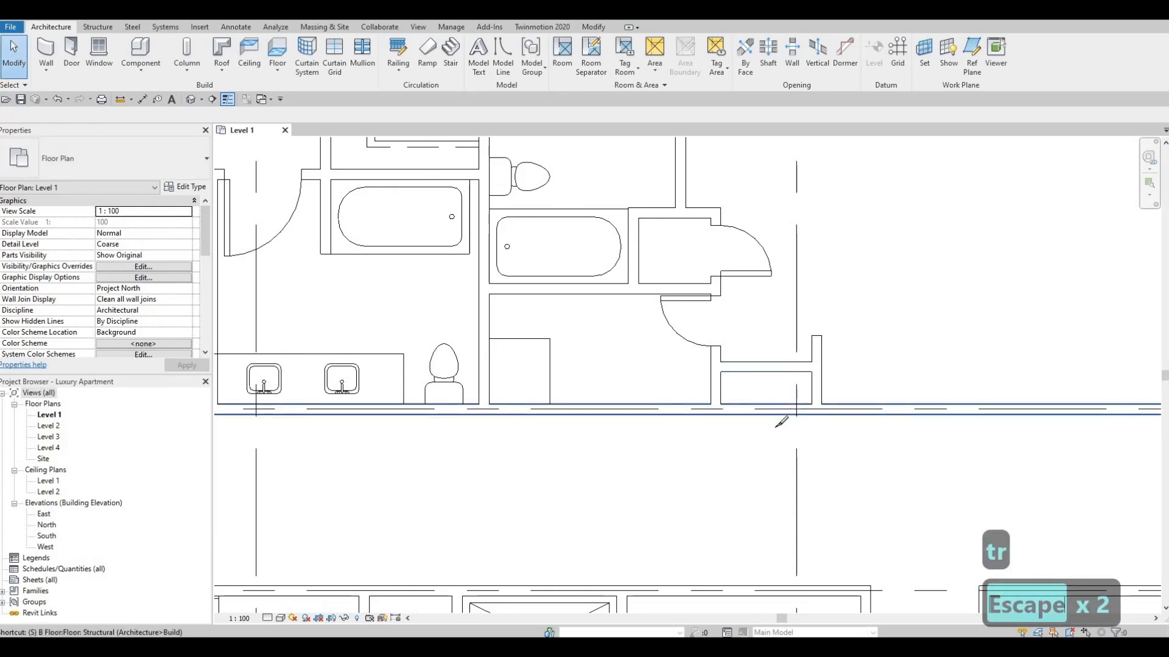
Step: Split the corridor wall at a point between the two side walls of the new entry
{"action": "key", "text": "s"}
{"action": "key", "text": "l"}
{"action": "key", "text": "Escape"}
{"action": "key", "text": "Escape"}
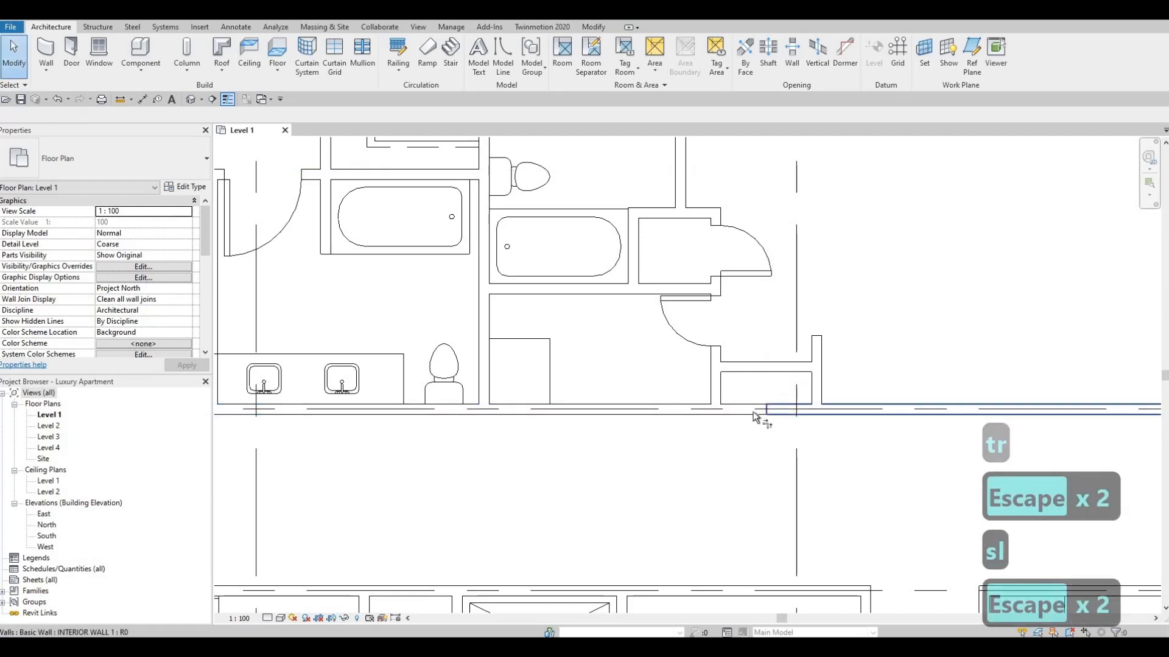
Step: Trim both halves of the split corridor wall to the entry's side walls, opening a recess below the horizontal wall
{"action": "key", "text": "t"}
{"action": "key", "text": "r"}
{"action": "left_click", "coordinate": [702, 409]}
{"action": "left_click", "coordinate": [701, 411]}
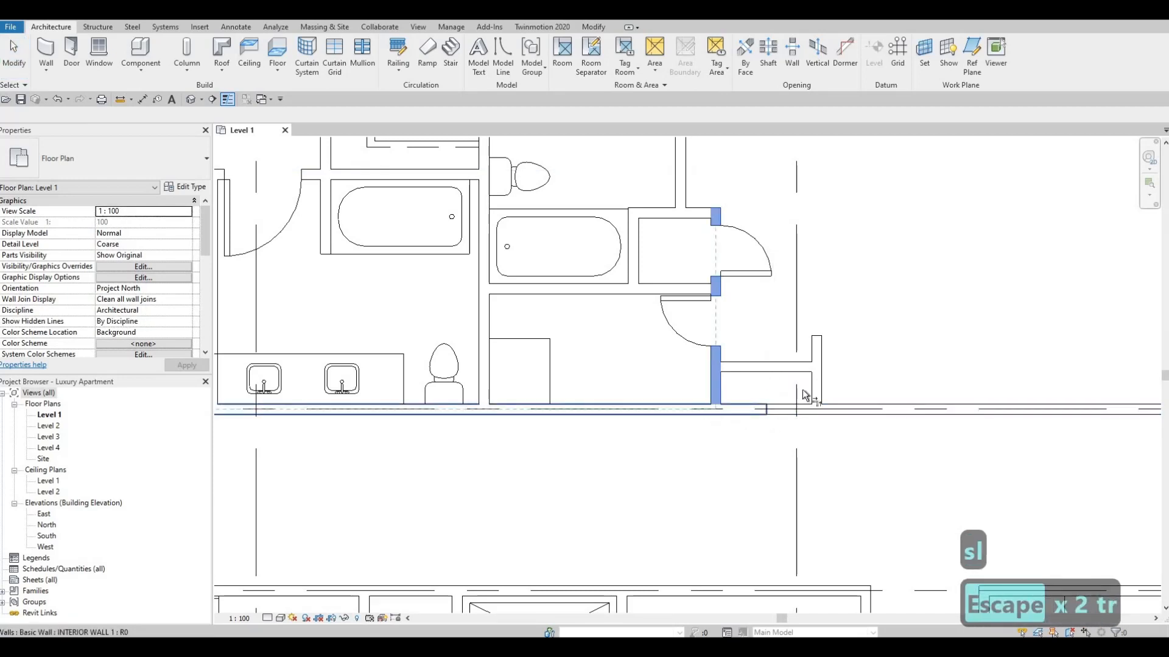
{"action": "left_click", "coordinate": [816, 391]}
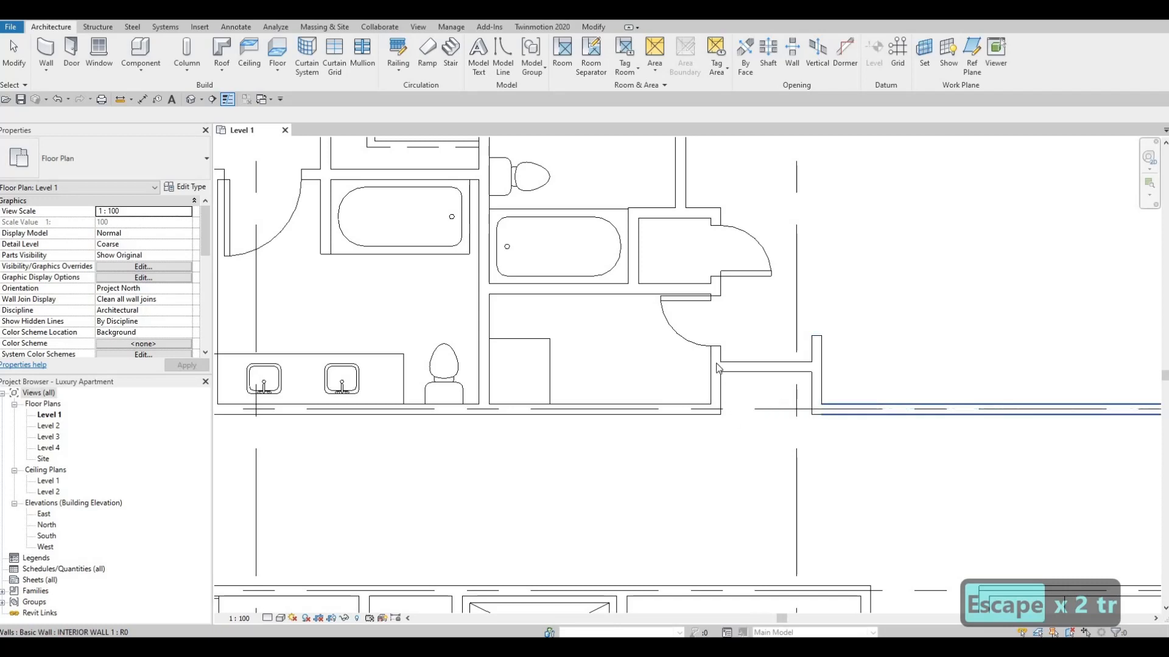
{"action": "key", "text": "Escape"}
{"action": "key", "text": "Escape"}
Step: Place a 0762 x 2134mm single-flush door in the new horizontal entry wall, hinged beside the closet wall and swinging into the unit
{"action": "scroll", "coordinate": [648, 334], "scroll_direction": "down", "scroll_amount": 3}
{"action": "scroll", "coordinate": [595, 310], "scroll_direction": "up", "scroll_amount": 2}
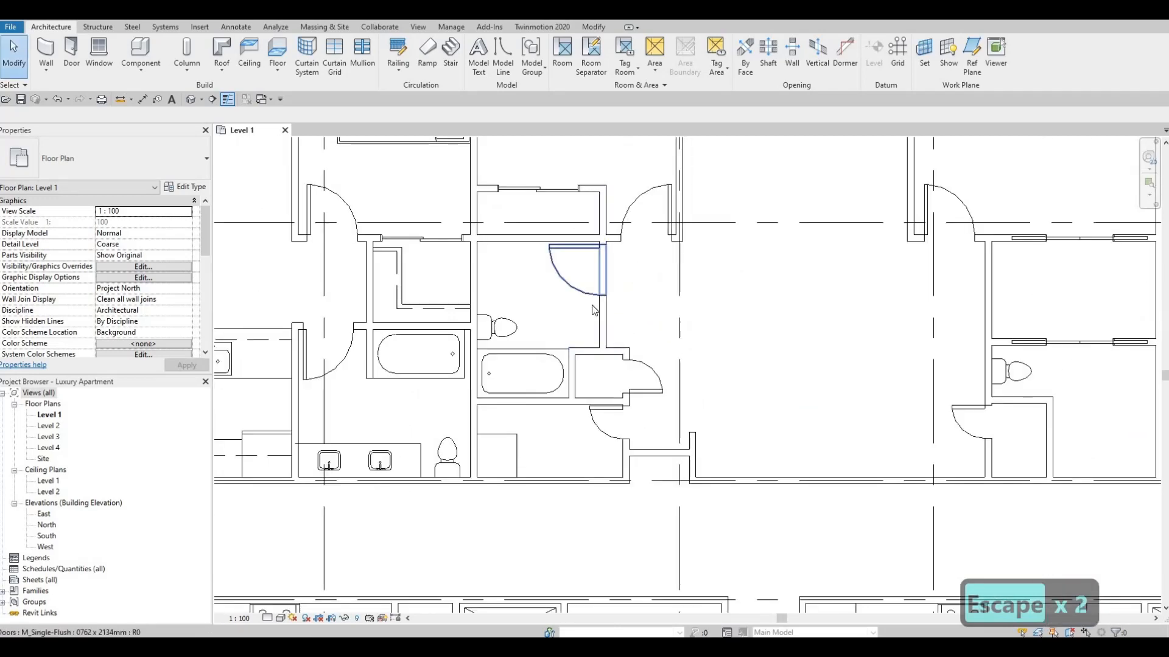
{"action": "left_click", "coordinate": [595, 310]}
{"action": "key", "text": "c"}
{"action": "key", "text": "s"}
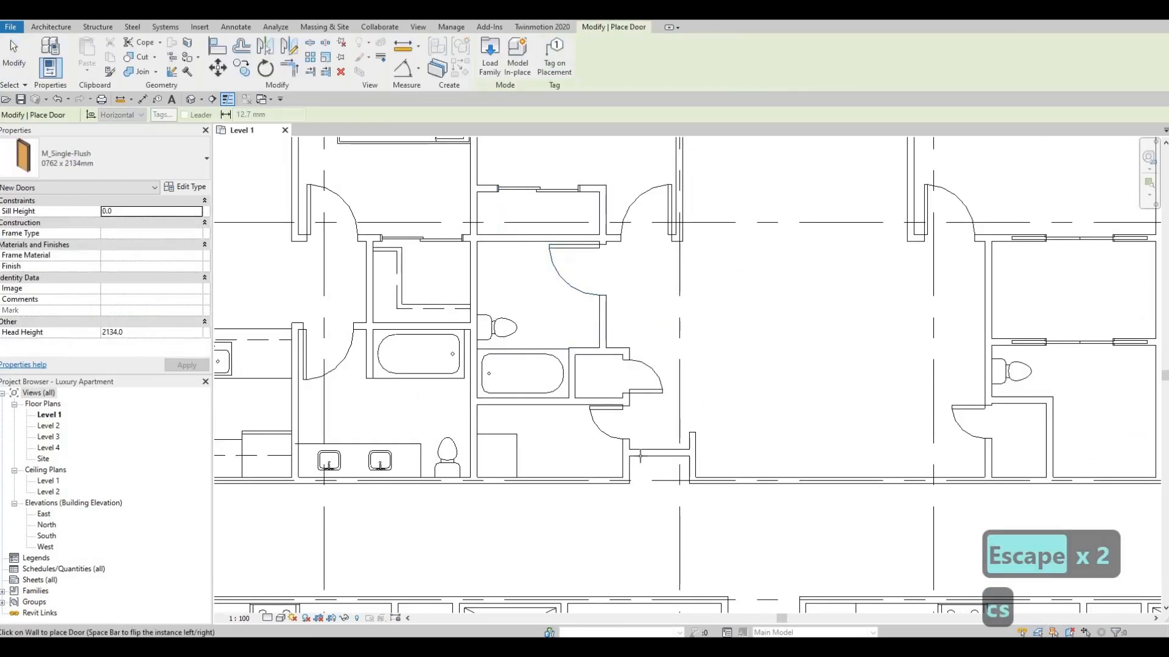
{"action": "scroll", "coordinate": [640, 455], "scroll_direction": "up", "scroll_amount": 2}
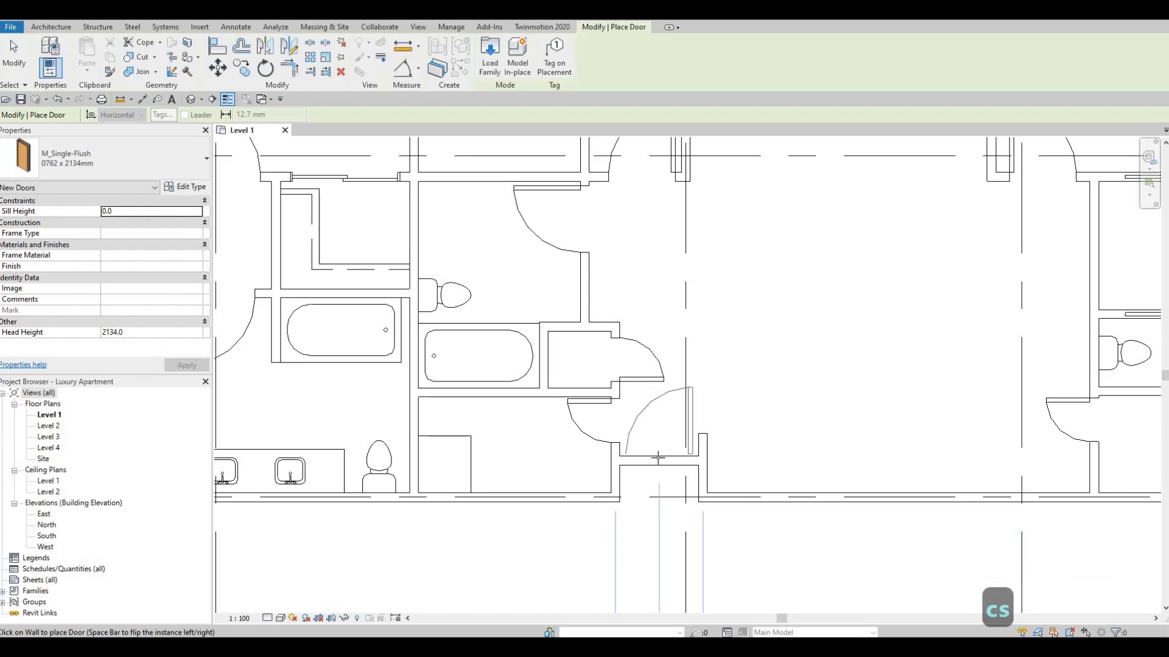
{"action": "key", "text": "Escape"}
{"action": "key", "text": "Escape"}
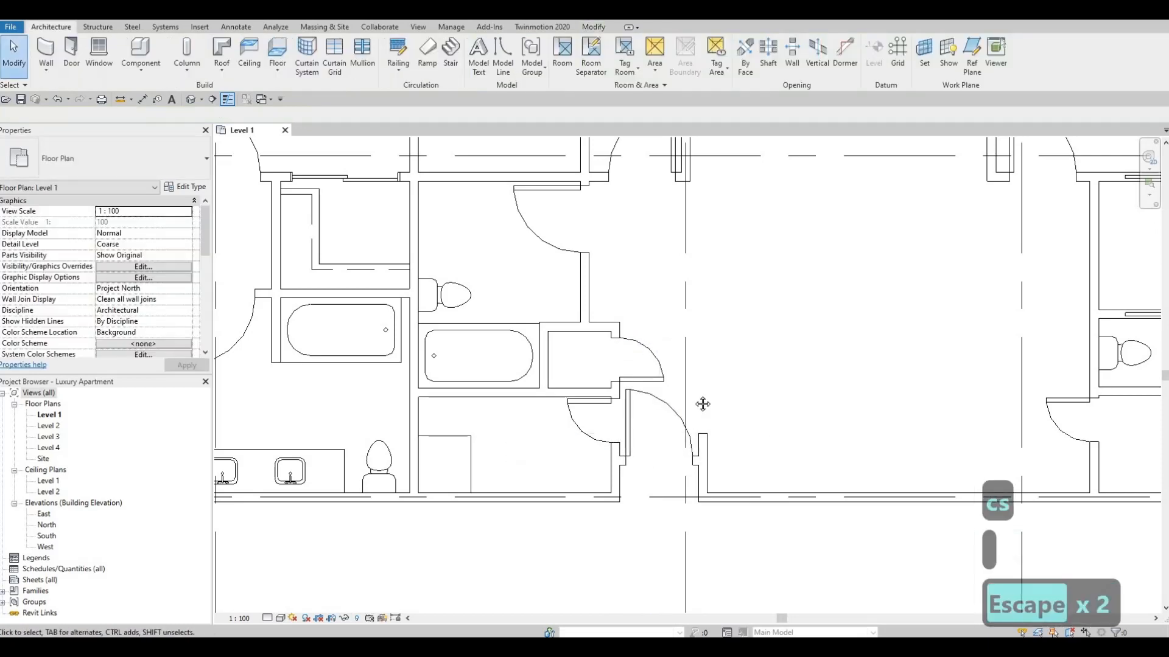
Step: Set the length of the short side wall beside the new entry door to 770 mm
{"action": "middle_click_drag", "start_coordinate": [700, 484], "coordinate": [536, 433]}
{"action": "scroll", "coordinate": [545, 430], "scroll_direction": "down", "scroll_amount": 1}
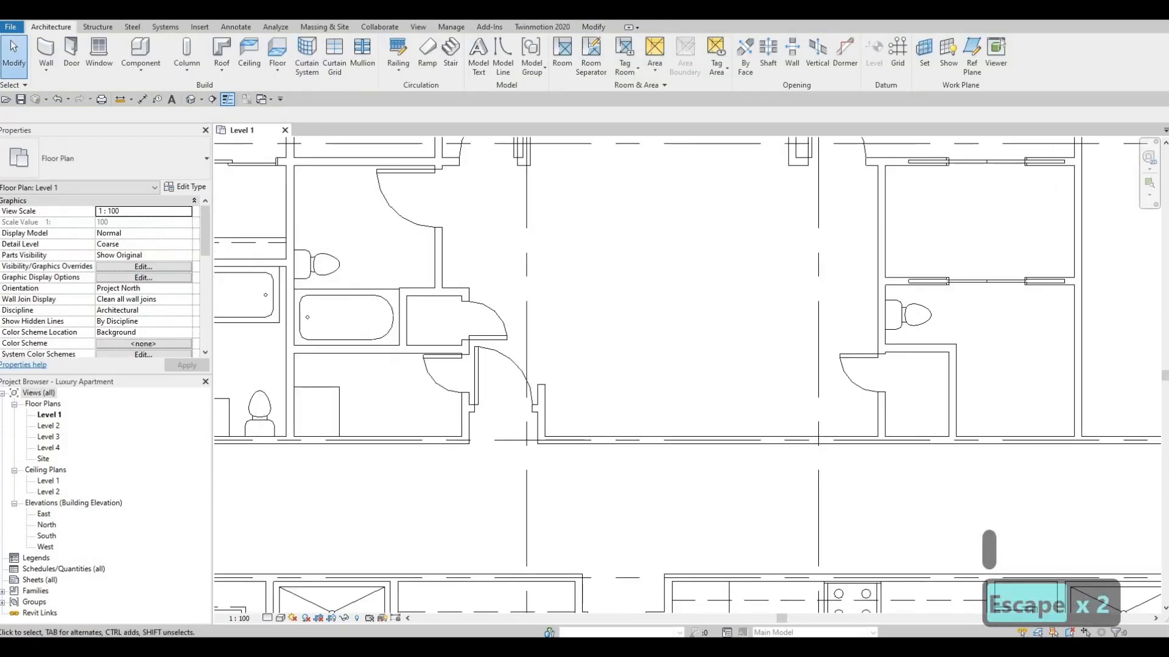
{"action": "scroll", "coordinate": [536, 434], "scroll_direction": "up", "scroll_amount": 1}
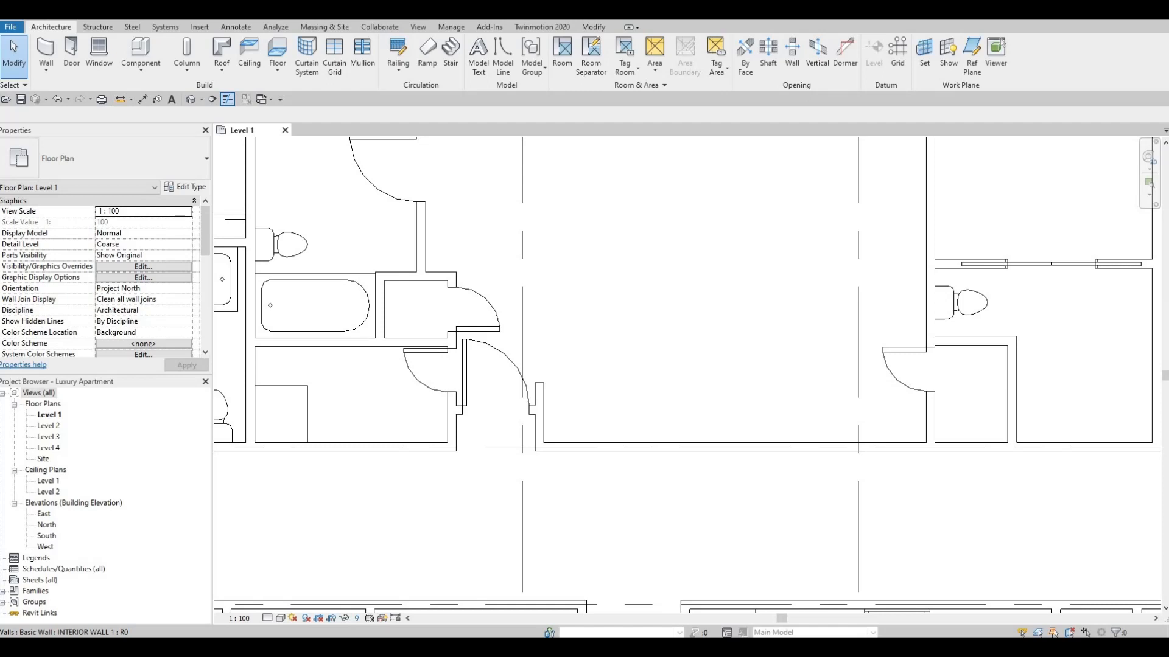
{"action": "key", "text": "Escape"}
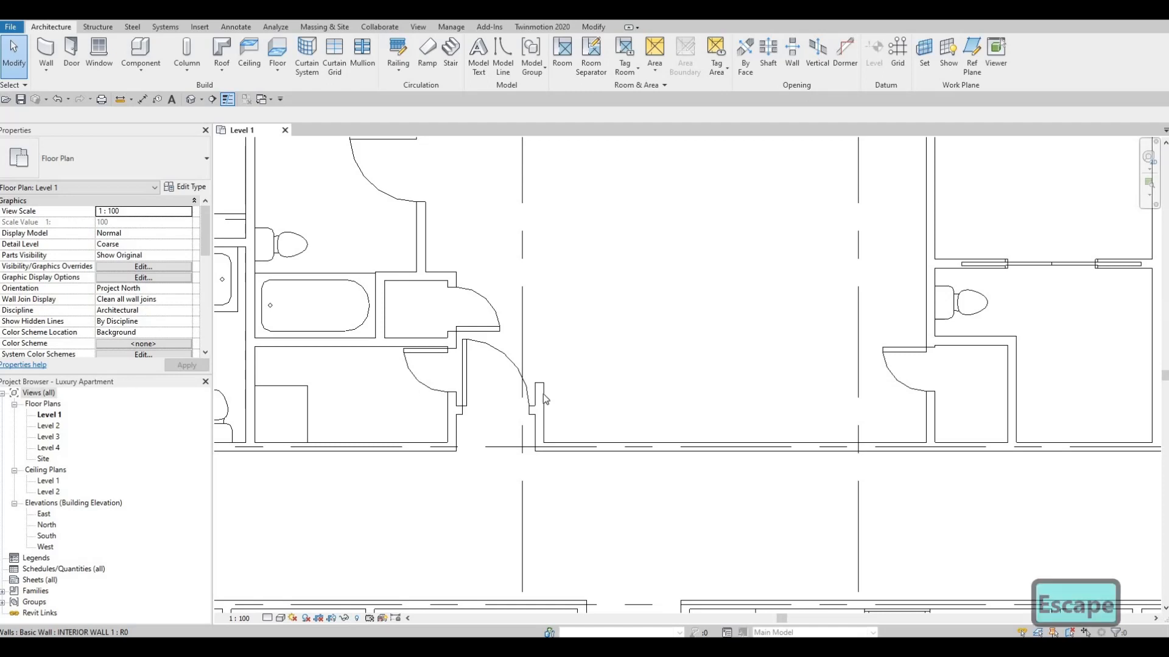
{"action": "left_click", "coordinate": [541, 396]}
{"action": "scroll", "coordinate": [543, 398], "scroll_direction": "up", "scroll_amount": 1}
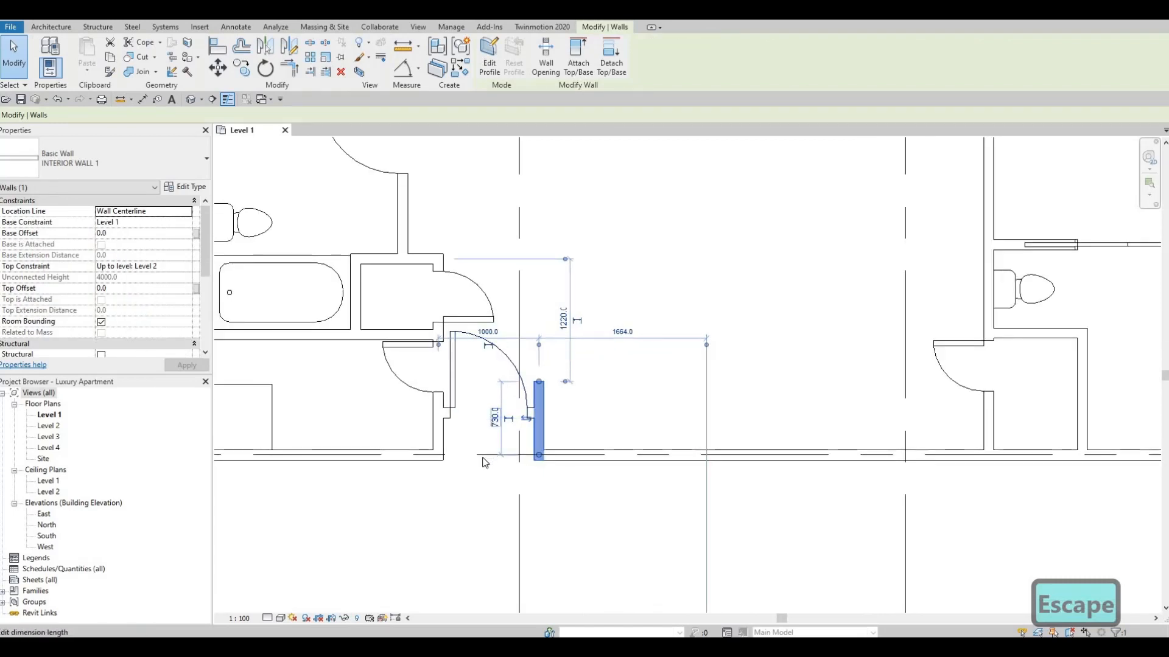
{"action": "left_click", "coordinate": [494, 418]}
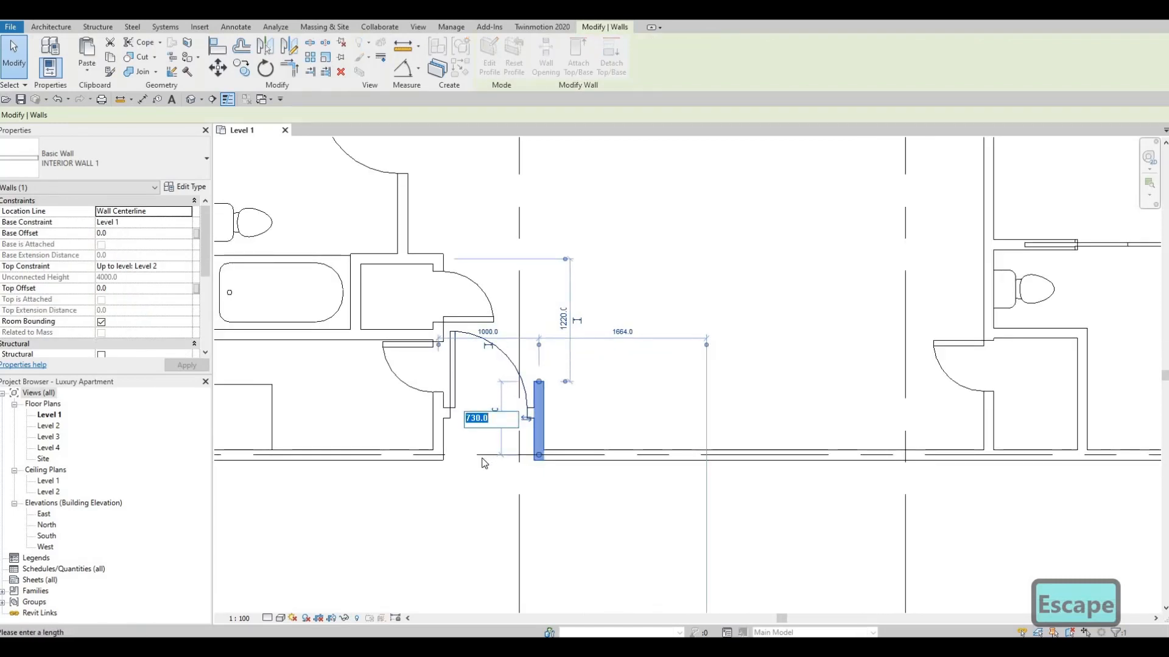
{"action": "type", "text": "70"}
{"action": "key", "text": "Return"}
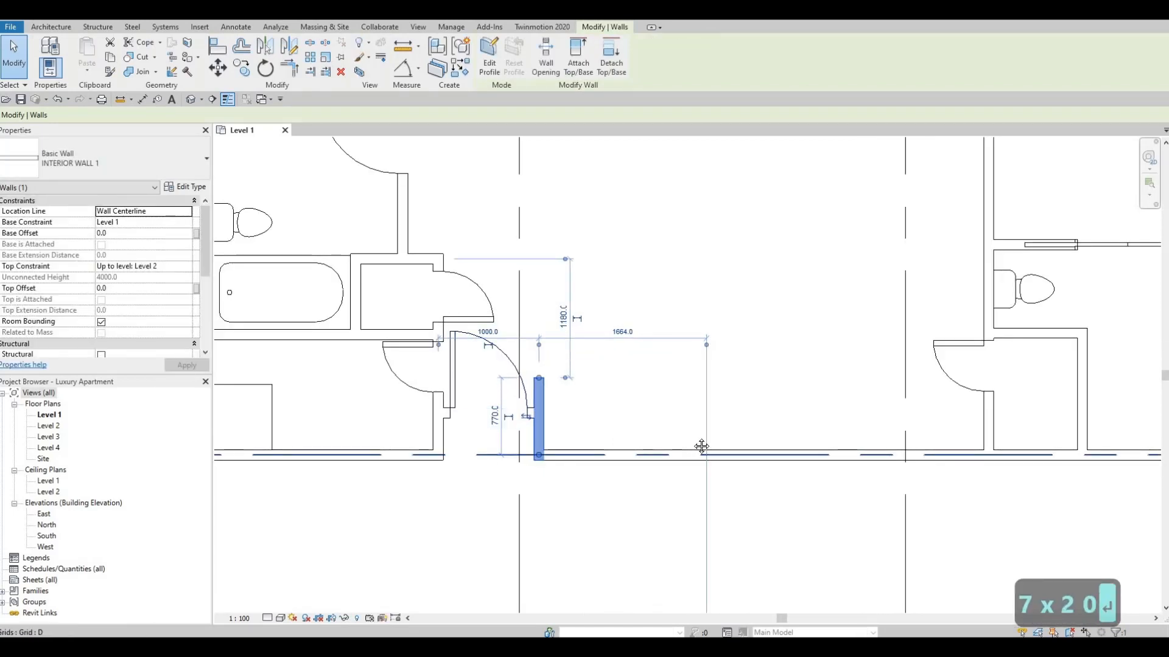
{"action": "key", "text": "Escape"}
{"action": "key", "text": "Escape"}
Step: Copy the refrigerator from the neighbouring kitchen to the corner between the new entry's short side wall and the corridor wall
{"action": "middle_click_drag", "start_coordinate": [556, 433], "coordinate": [696, 435]}
{"action": "scroll", "coordinate": [669, 408], "scroll_direction": "down", "scroll_amount": 5}
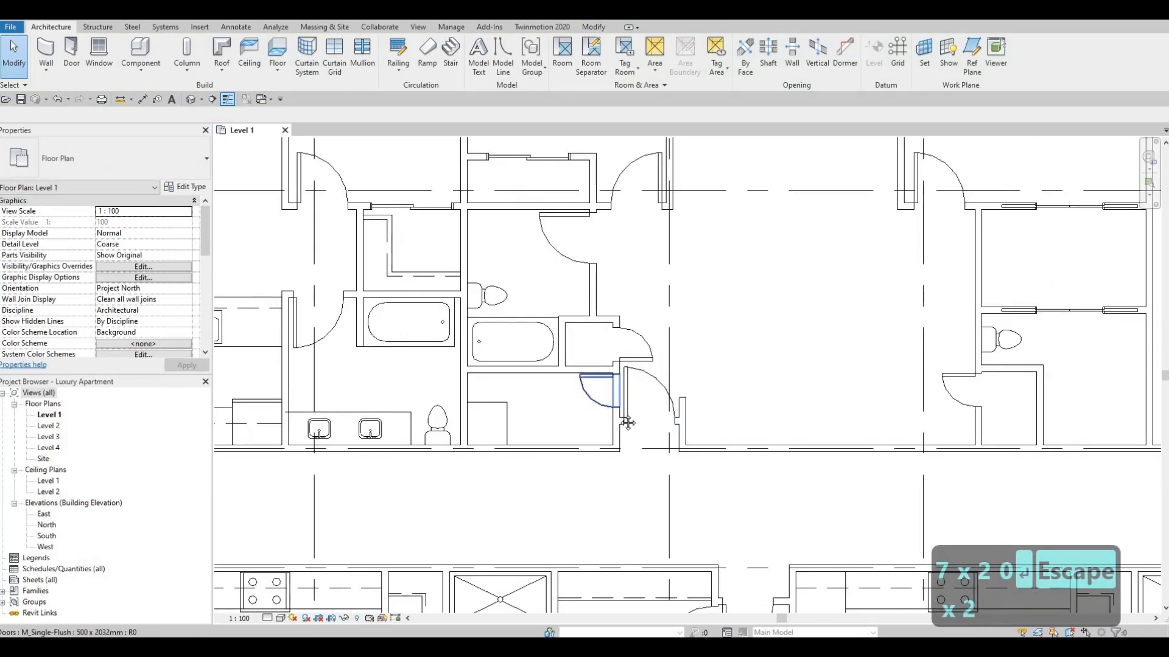
{"action": "key", "text": "Escape"}
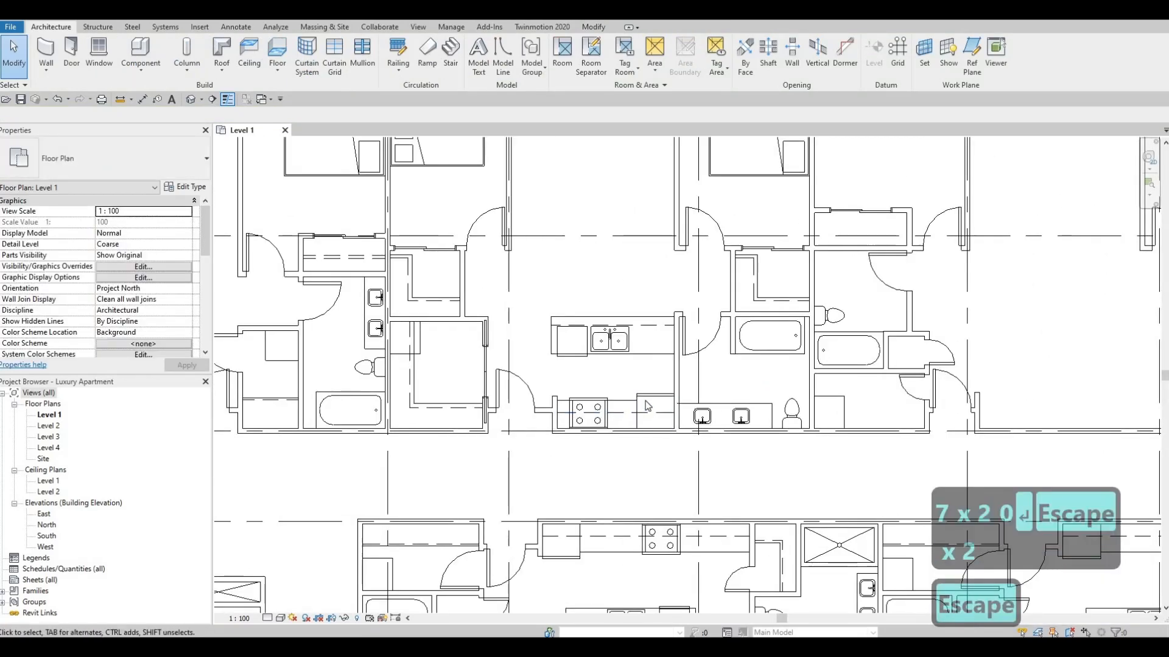
{"action": "left_click", "coordinate": [648, 406]}
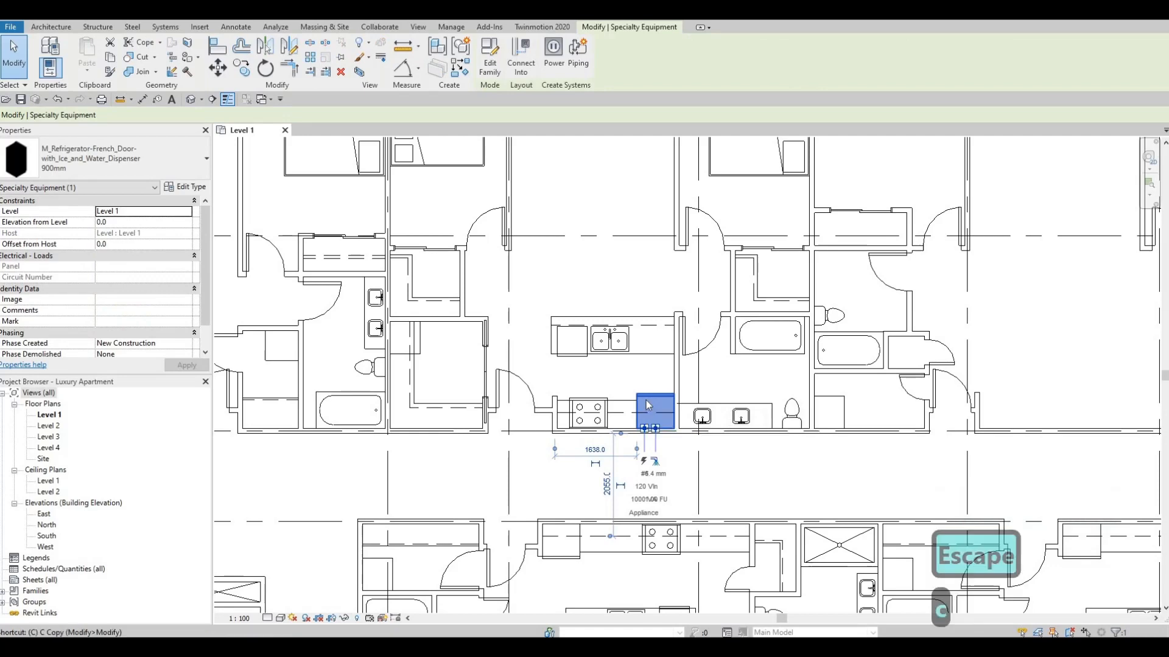
{"action": "key", "text": "c"}
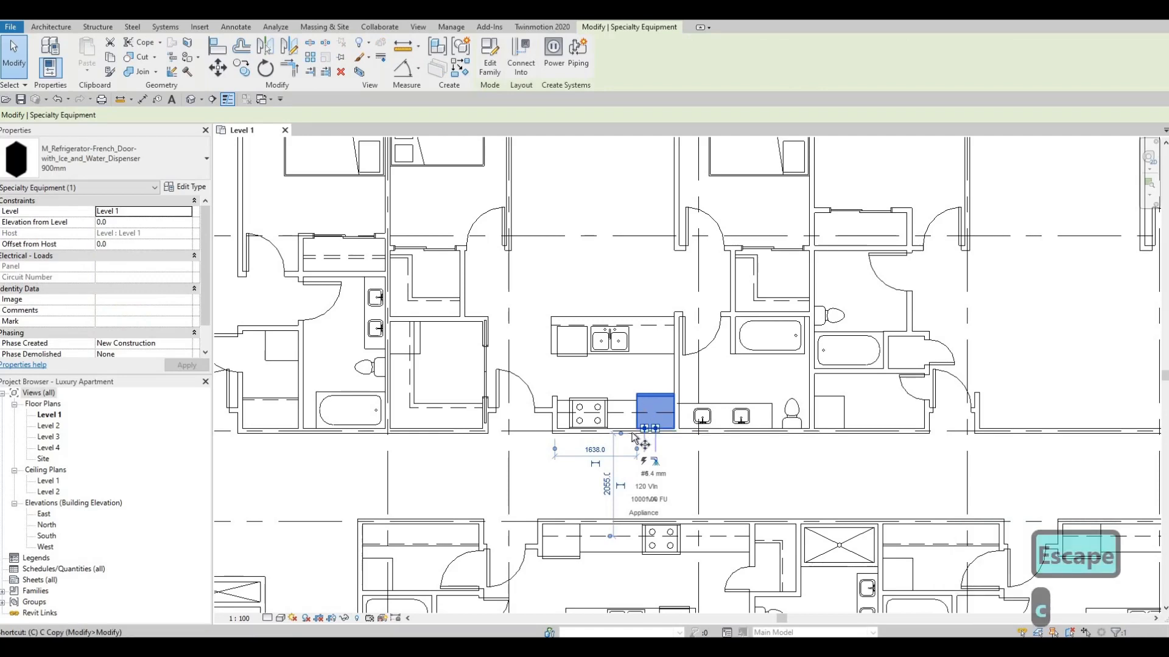
{"action": "key", "text": "o"}
{"action": "scroll", "coordinate": [648, 429], "scroll_direction": "up", "scroll_amount": 2}
{"action": "left_click", "coordinate": [637, 429]}
{"action": "middle_click_drag", "start_coordinate": [872, 404], "coordinate": [475, 373]}
{"action": "scroll", "coordinate": [475, 373], "scroll_direction": "down", "scroll_amount": 2}
{"action": "scroll", "coordinate": [677, 387], "scroll_direction": "up", "scroll_amount": 3}
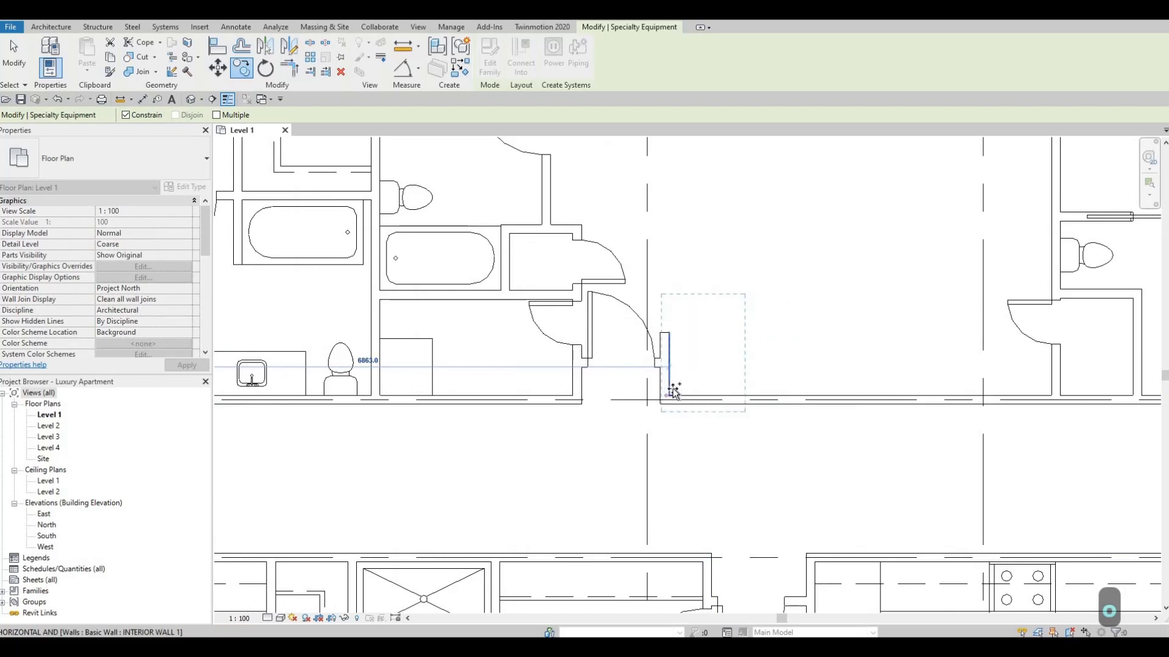
{"action": "left_click", "coordinate": [676, 388]}
{"action": "key", "text": "Escape"}
{"action": "scroll", "coordinate": [738, 359], "scroll_direction": "down", "scroll_amount": 3}
{"action": "key", "text": "Escape"}
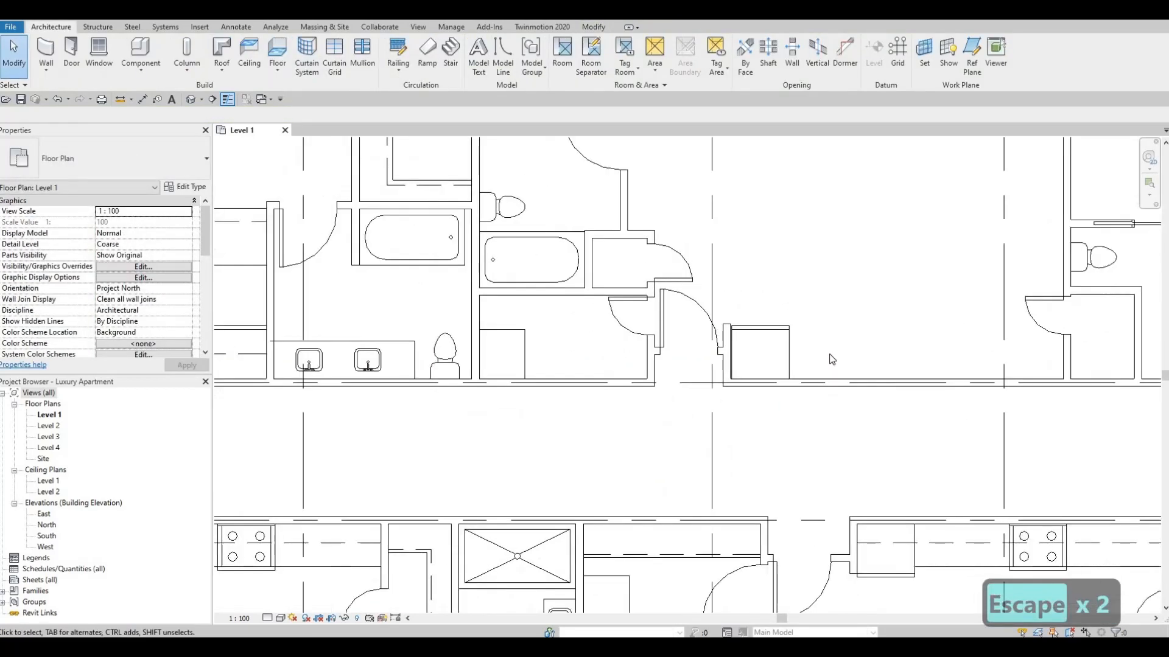
Step: Align the side of the copied refrigerator with the inner face of the short entry side wall
{"action": "scroll", "coordinate": [818, 358], "scroll_direction": "up", "scroll_amount": 3}
{"action": "left_click", "coordinate": [813, 368]}
{"action": "key", "text": "a"}
{"action": "key", "text": "l"}
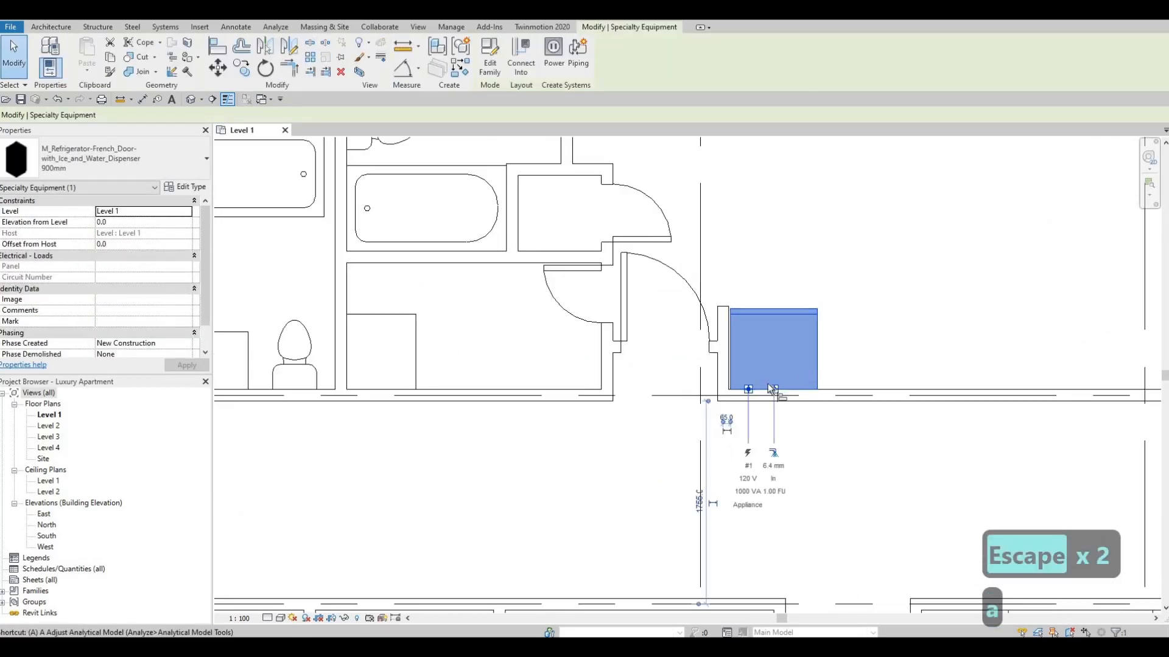
{"action": "scroll", "coordinate": [707, 368], "scroll_direction": "up", "scroll_amount": 4}
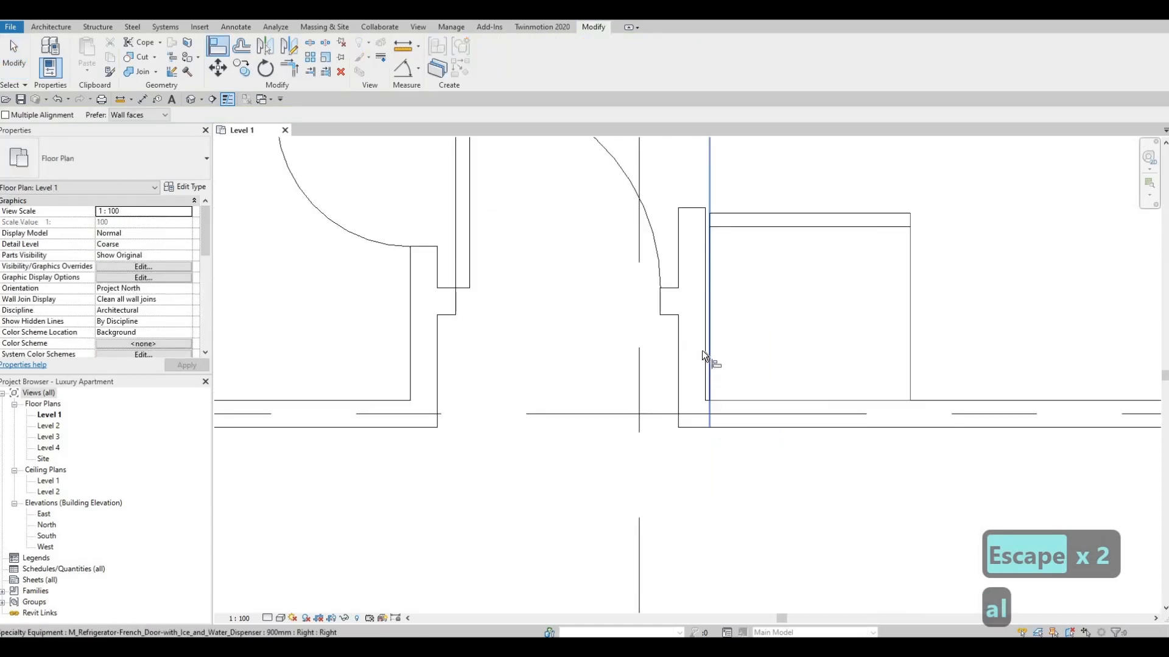
{"action": "left_click", "coordinate": [708, 343]}
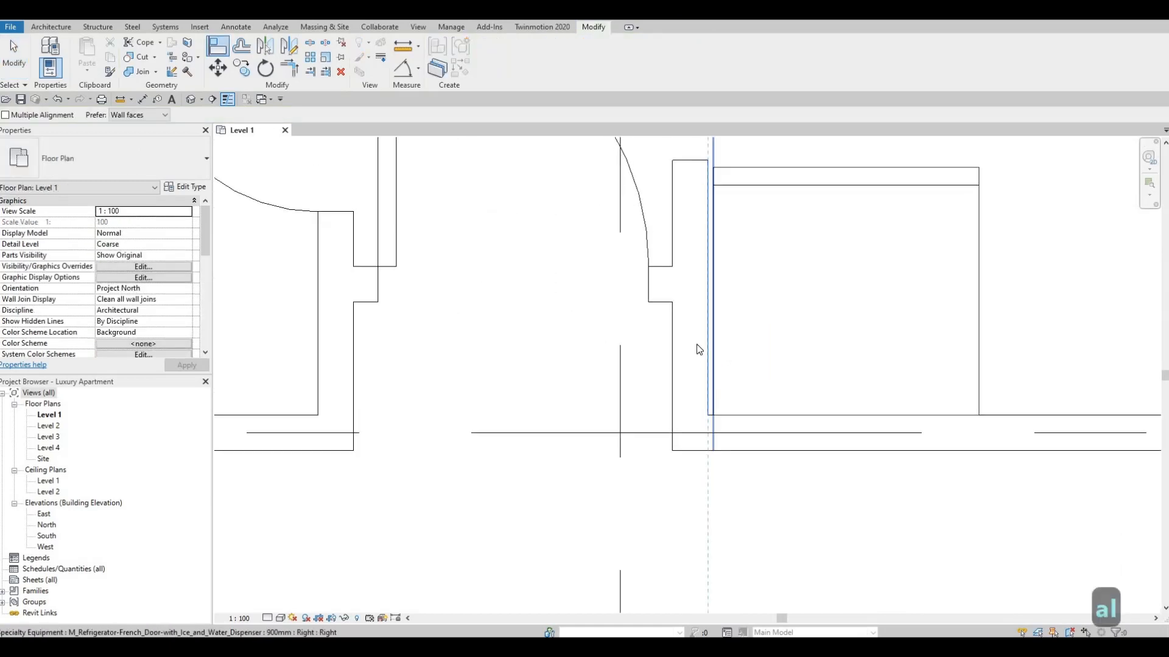
{"action": "left_click", "coordinate": [712, 342]}
{"action": "key", "text": "Escape"}
{"action": "key", "text": "Escape"}
Step: Copy the neighbouring kitchen's range with its counter and dashed cabinet lines to the corridor wall beyond the new refrigerator
{"action": "scroll", "coordinate": [506, 366], "scroll_direction": "down", "scroll_amount": 6}
{"action": "middle_click_drag", "start_coordinate": [548, 326], "coordinate": [565, 356]}
{"action": "scroll", "coordinate": [583, 340], "scroll_direction": "up", "scroll_amount": 3}
{"action": "left_click_drag", "start_coordinate": [603, 341], "coordinate": [503, 318]}
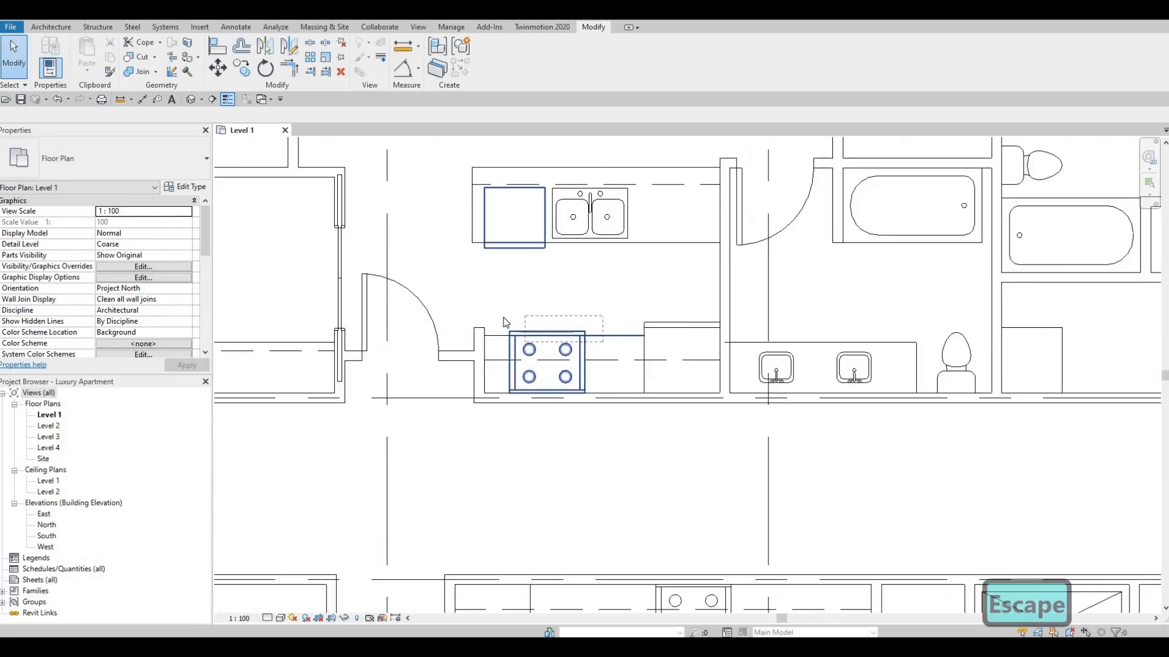
{"action": "key", "text": "Escape"}
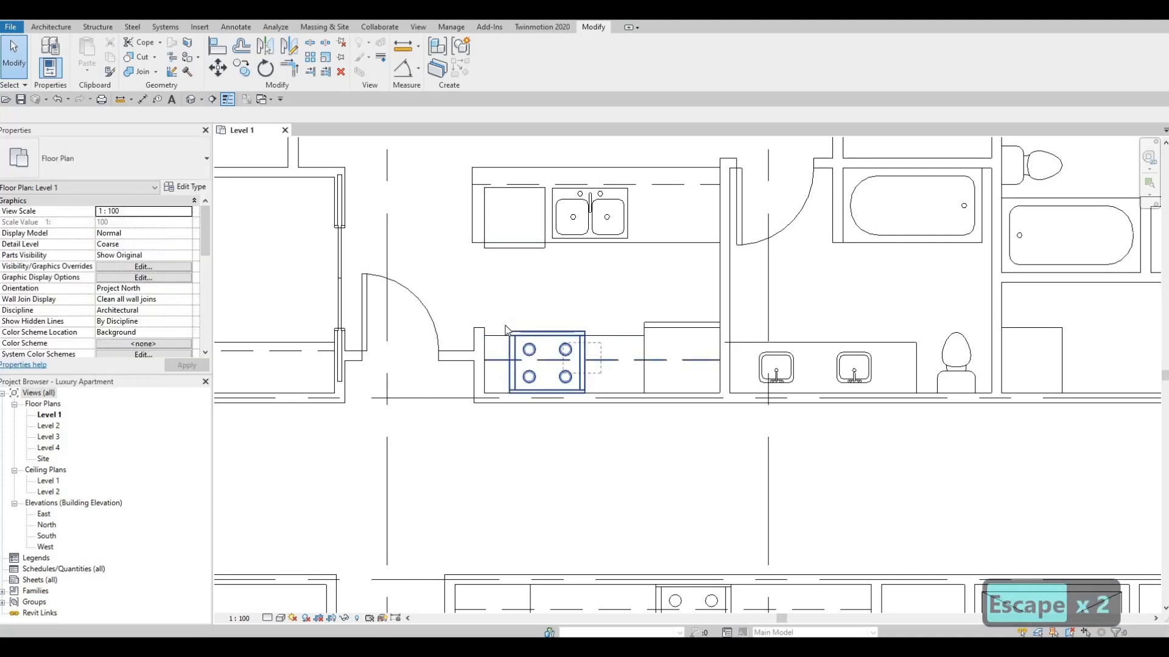
{"action": "left_click_drag", "start_coordinate": [505, 329], "coordinate": [504, 330]}
{"action": "key", "text": "c"}
{"action": "key", "text": "o"}
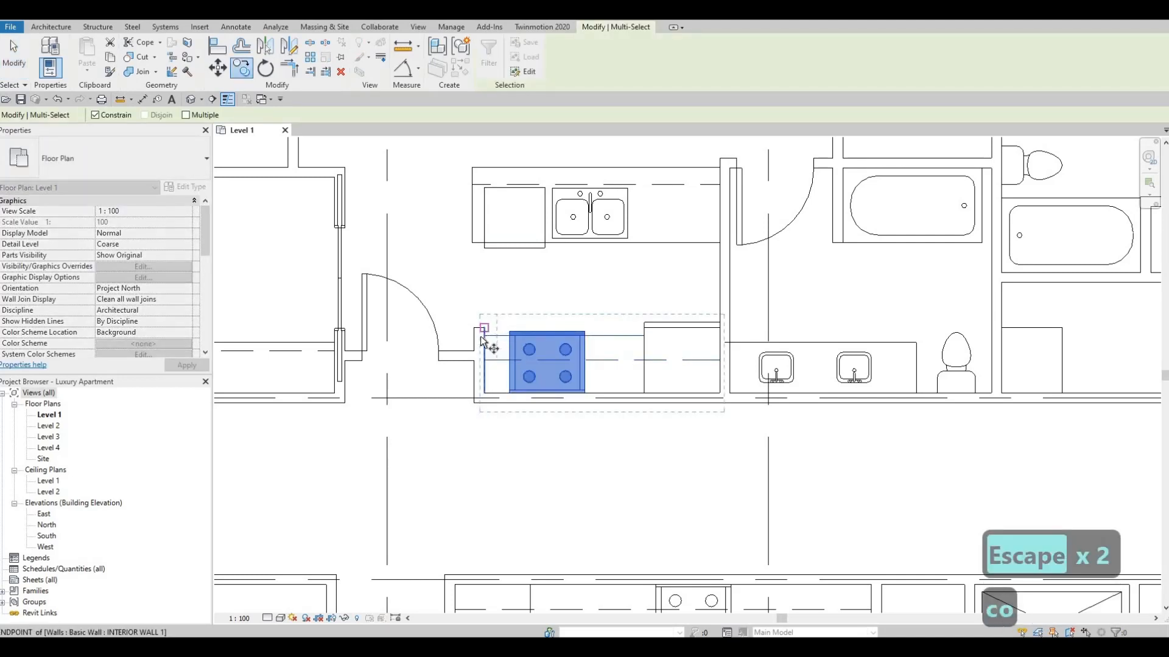
{"action": "scroll", "coordinate": [485, 333], "scroll_direction": "up", "scroll_amount": 2}
{"action": "left_click", "coordinate": [484, 337]}
{"action": "scroll", "coordinate": [619, 338], "scroll_direction": "down", "scroll_amount": 2}
{"action": "middle_click_drag", "start_coordinate": [738, 338], "coordinate": [460, 332]}
{"action": "scroll", "coordinate": [460, 332], "scroll_direction": "down", "scroll_amount": 3}
{"action": "scroll", "coordinate": [694, 365], "scroll_direction": "up", "scroll_amount": 2}
{"action": "middle_click_drag", "start_coordinate": [718, 368], "coordinate": [361, 383]}
{"action": "scroll", "coordinate": [693, 353], "scroll_direction": "up", "scroll_amount": 1}
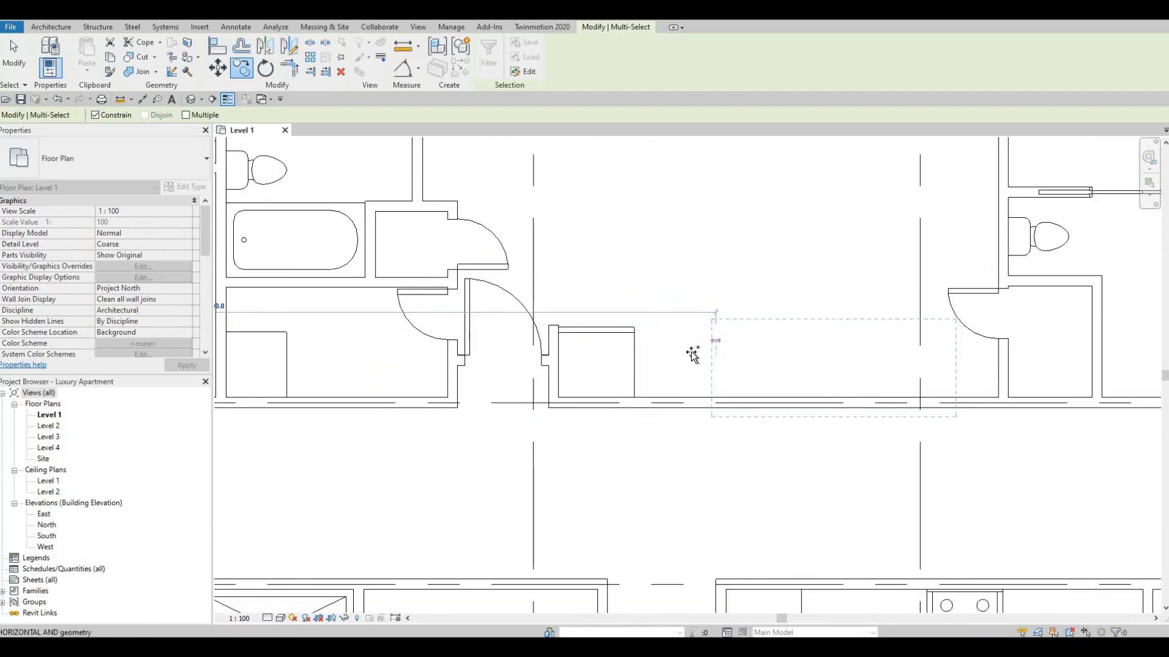
{"action": "left_click", "coordinate": [692, 357]}
{"action": "key", "text": "Escape"}
{"action": "key", "text": "Escape"}
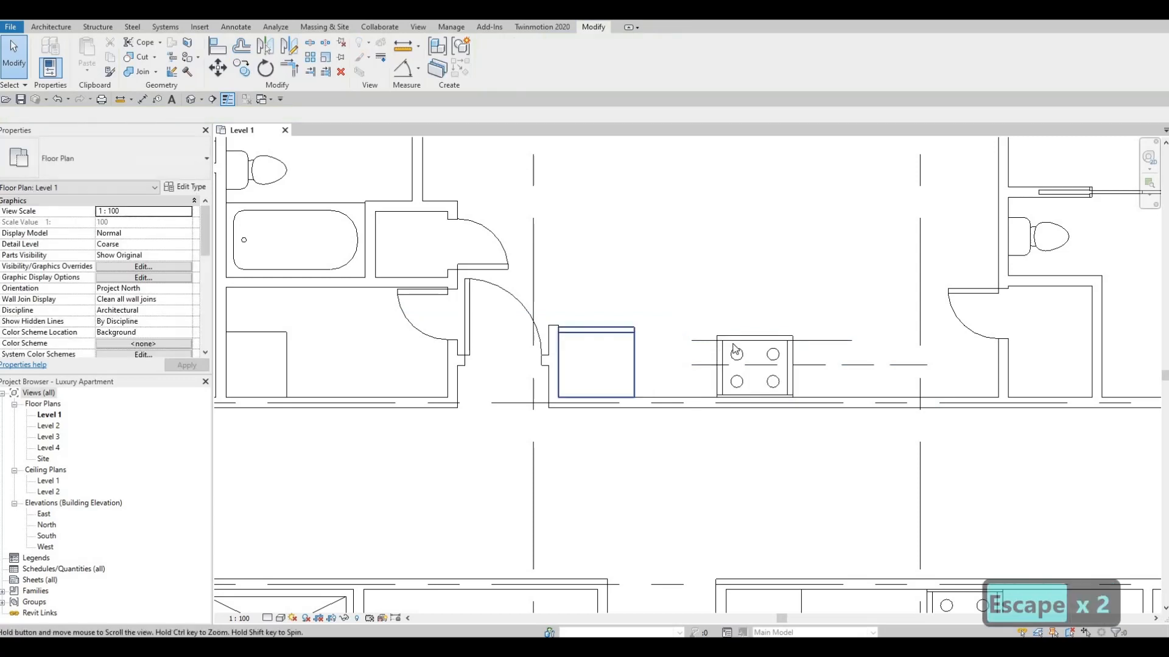
Step: Extend the copied counter line to the refrigerator's side and the dashed cabinet line to the short entry side wall
{"action": "middle_click_drag", "start_coordinate": [700, 347], "coordinate": [738, 345]}
{"action": "left_click", "coordinate": [734, 342]}
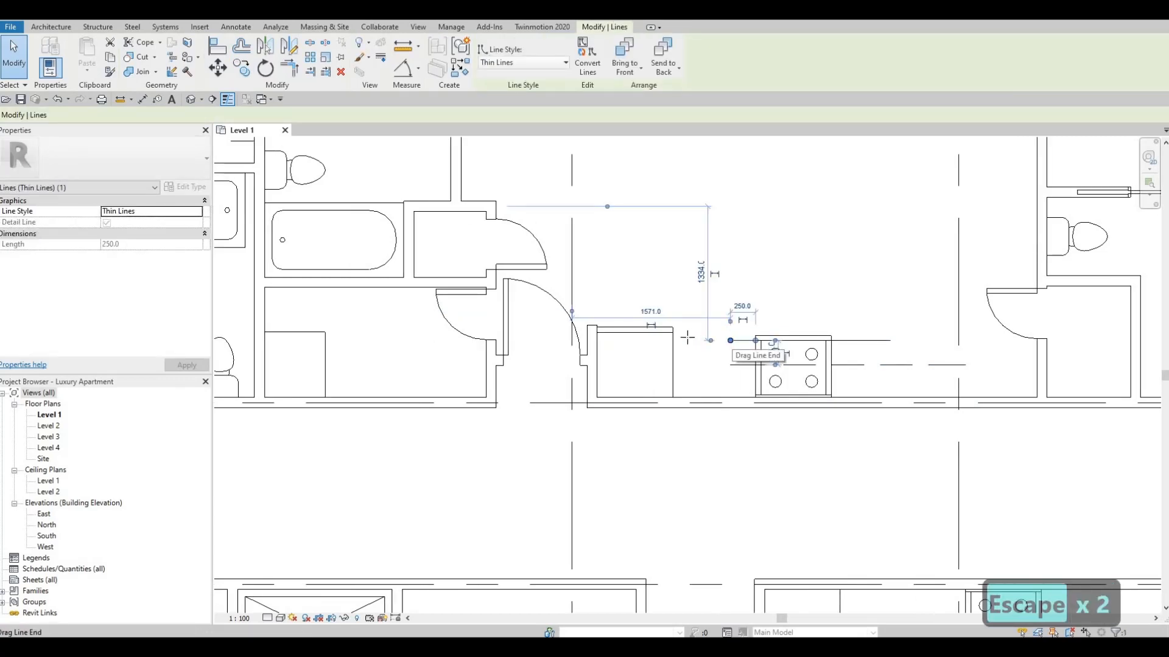
{"action": "left_click_drag", "start_coordinate": [687, 337], "coordinate": [673, 339]}
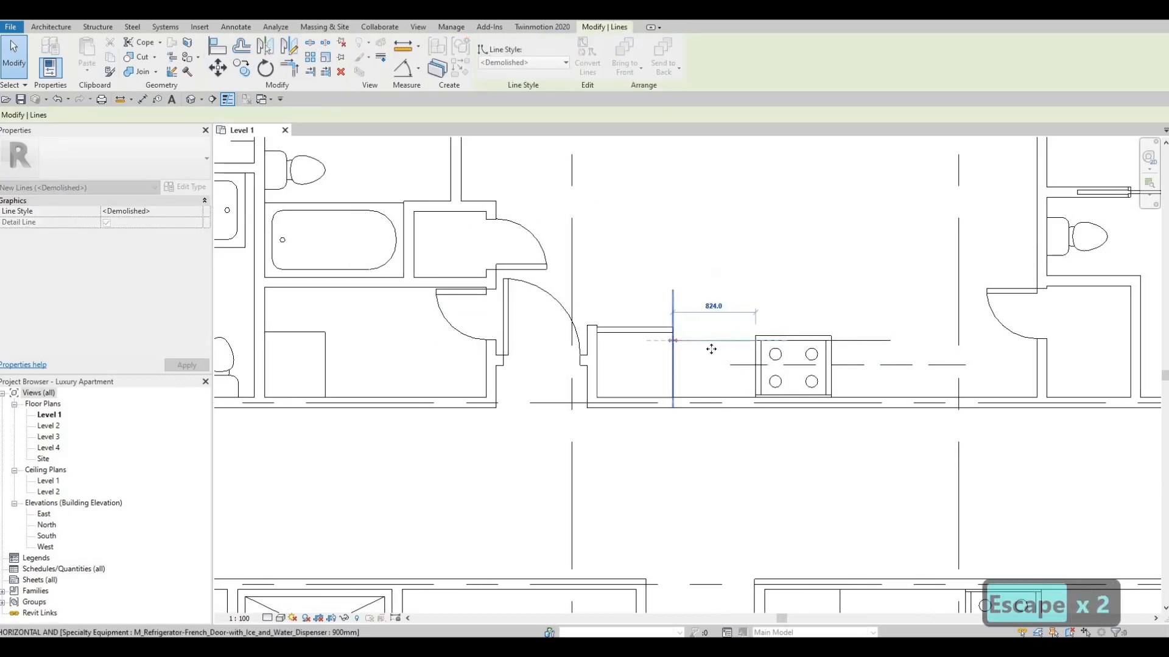
{"action": "key", "text": "Escape"}
{"action": "left_click", "coordinate": [752, 365]}
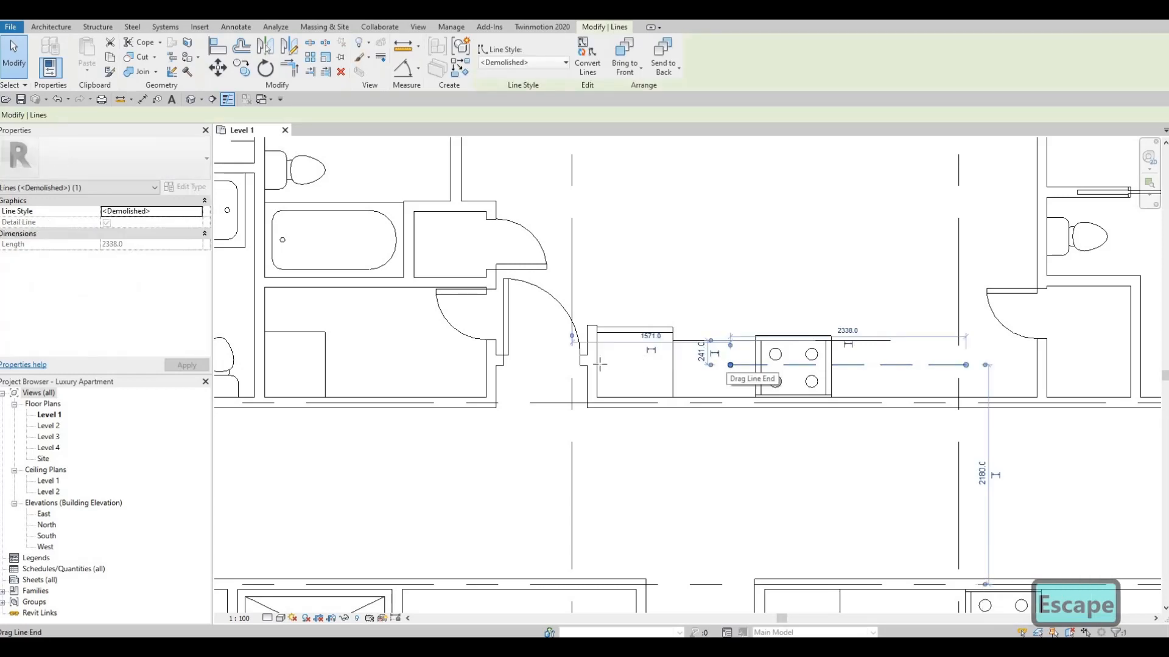
{"action": "left_click_drag", "start_coordinate": [599, 364], "coordinate": [596, 364]}
{"action": "key", "text": "Escape"}
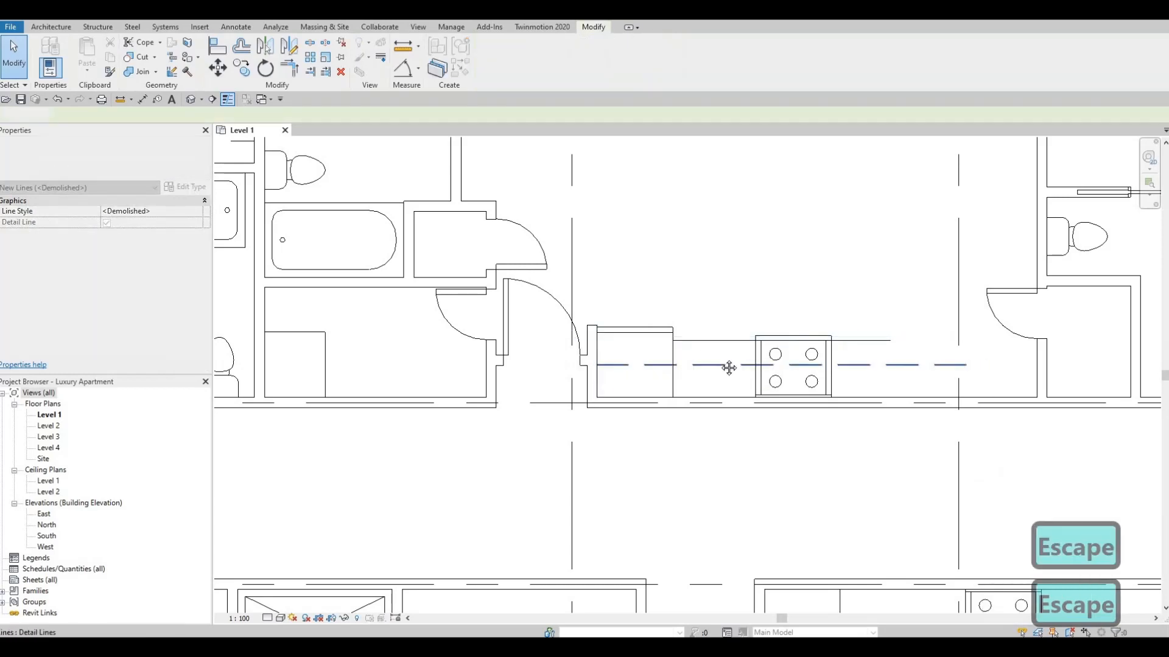
Step: Extend the other ends of the dashed cabinet line and the counter line to the closet wall beyond the range
{"action": "scroll", "coordinate": [722, 370], "scroll_direction": "down", "scroll_amount": 5}
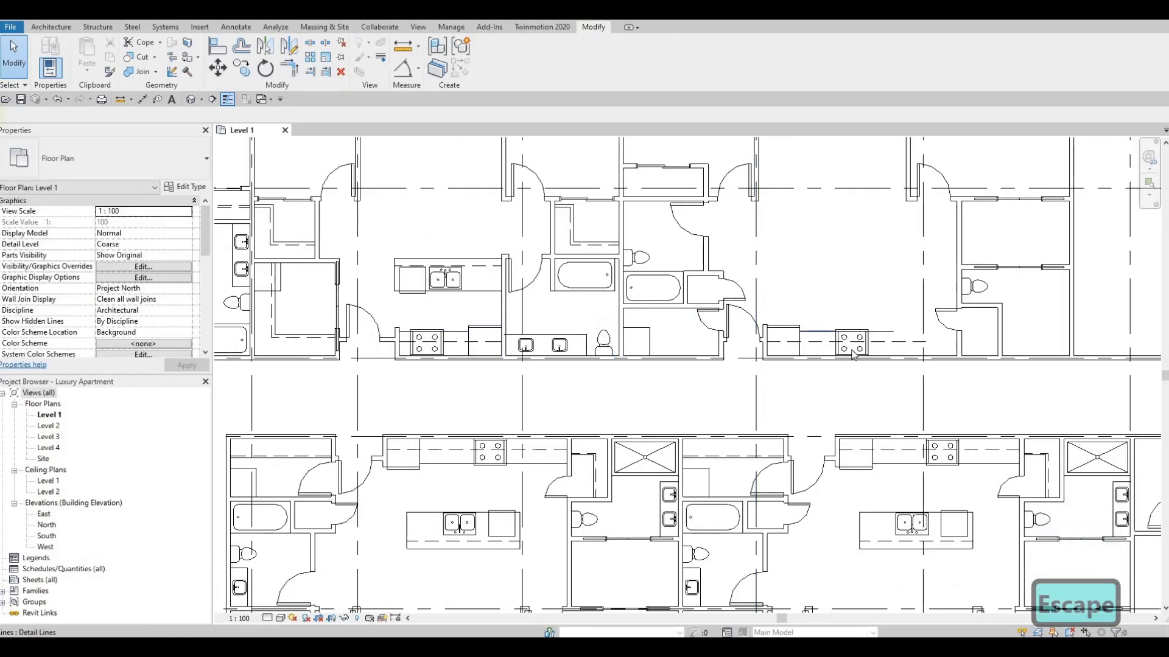
{"action": "scroll", "coordinate": [721, 365], "scroll_direction": "up", "scroll_amount": 3}
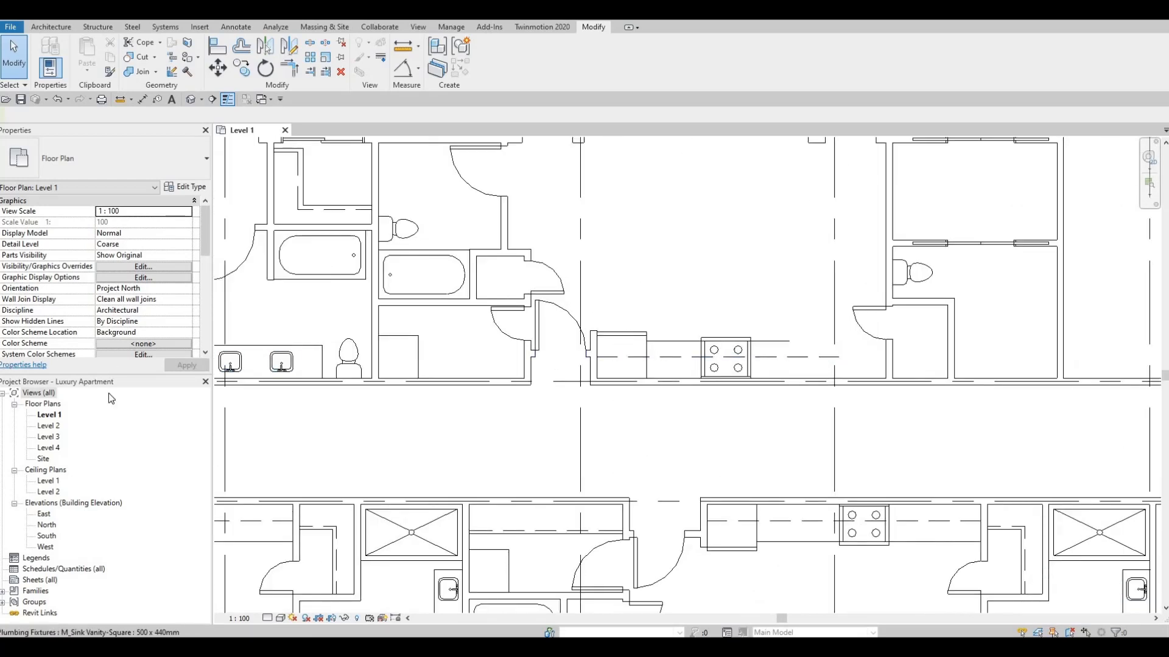
{"action": "scroll", "coordinate": [769, 375], "scroll_direction": "up", "scroll_amount": 1}
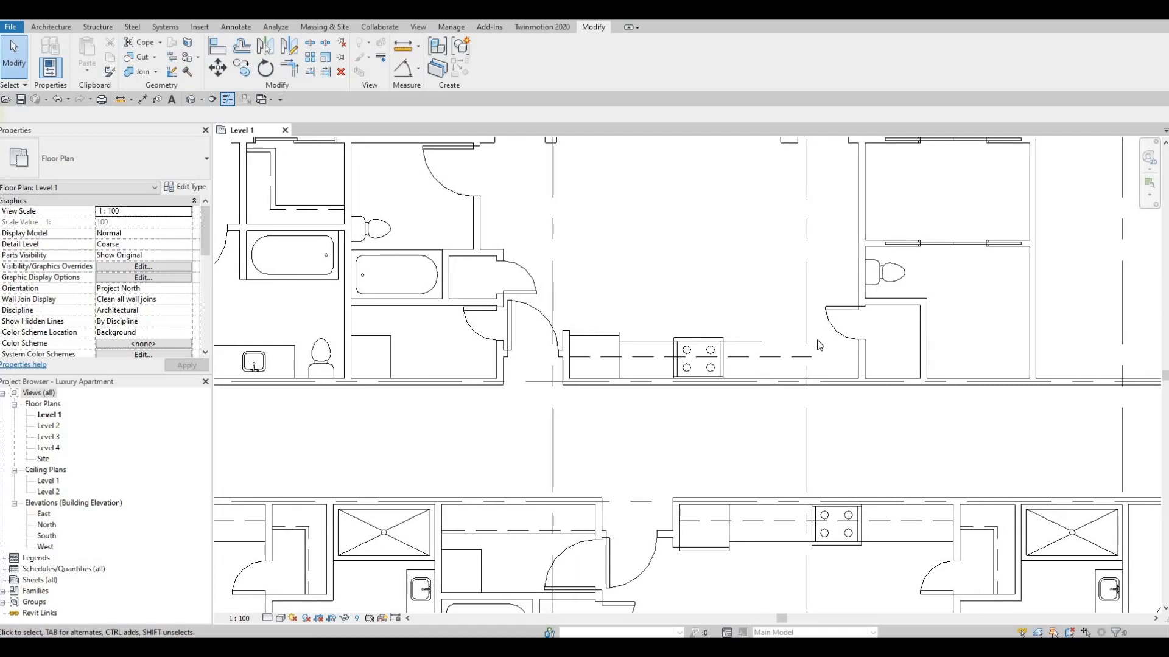
{"action": "scroll", "coordinate": [817, 340], "scroll_direction": "up", "scroll_amount": 1}
{"action": "left_click", "coordinate": [849, 345]}
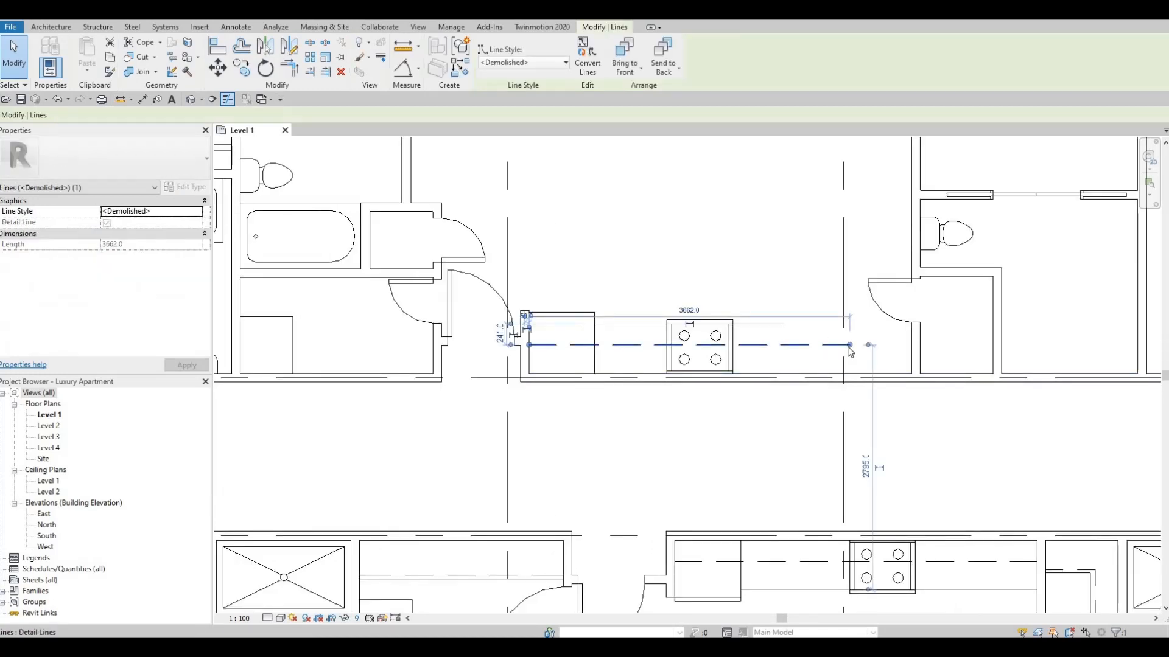
{"action": "left_click_drag", "start_coordinate": [904, 346], "coordinate": [911, 345]}
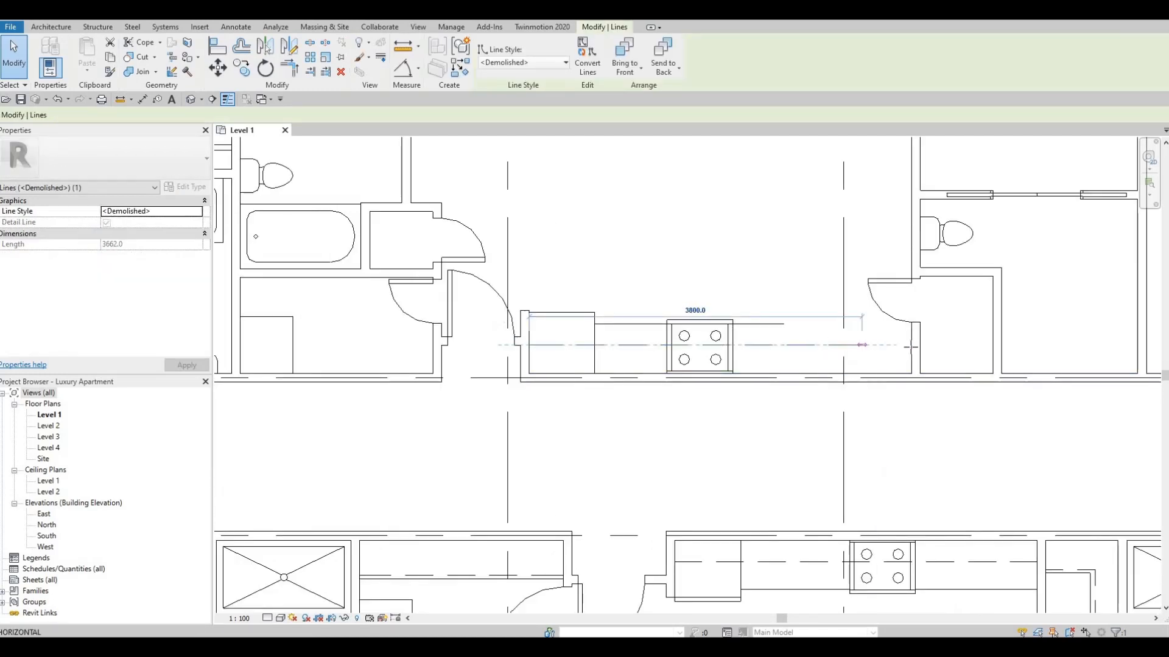
{"action": "left_click", "coordinate": [784, 324]}
{"action": "left_click_drag", "start_coordinate": [783, 324], "coordinate": [901, 329]}
{"action": "scroll", "coordinate": [918, 322], "scroll_direction": "up", "scroll_amount": 8}
{"action": "scroll", "coordinate": [668, 335], "scroll_direction": "down", "scroll_amount": 5}
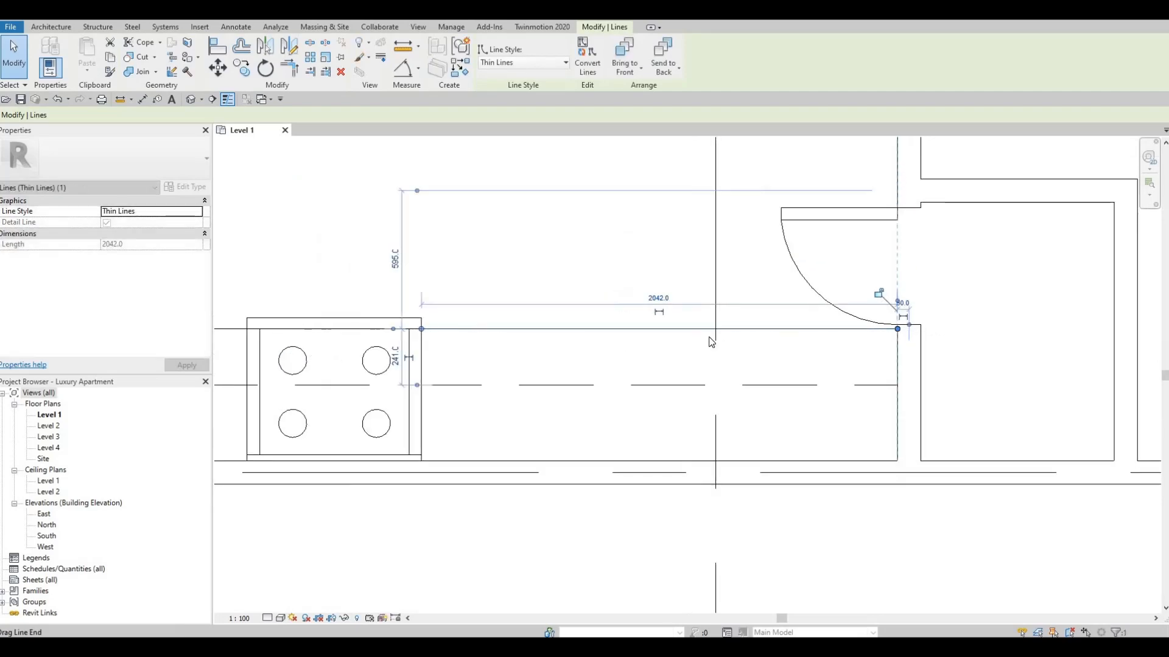
{"action": "key", "text": "Escape"}
{"action": "scroll", "coordinate": [718, 346], "scroll_direction": "down", "scroll_amount": 5}
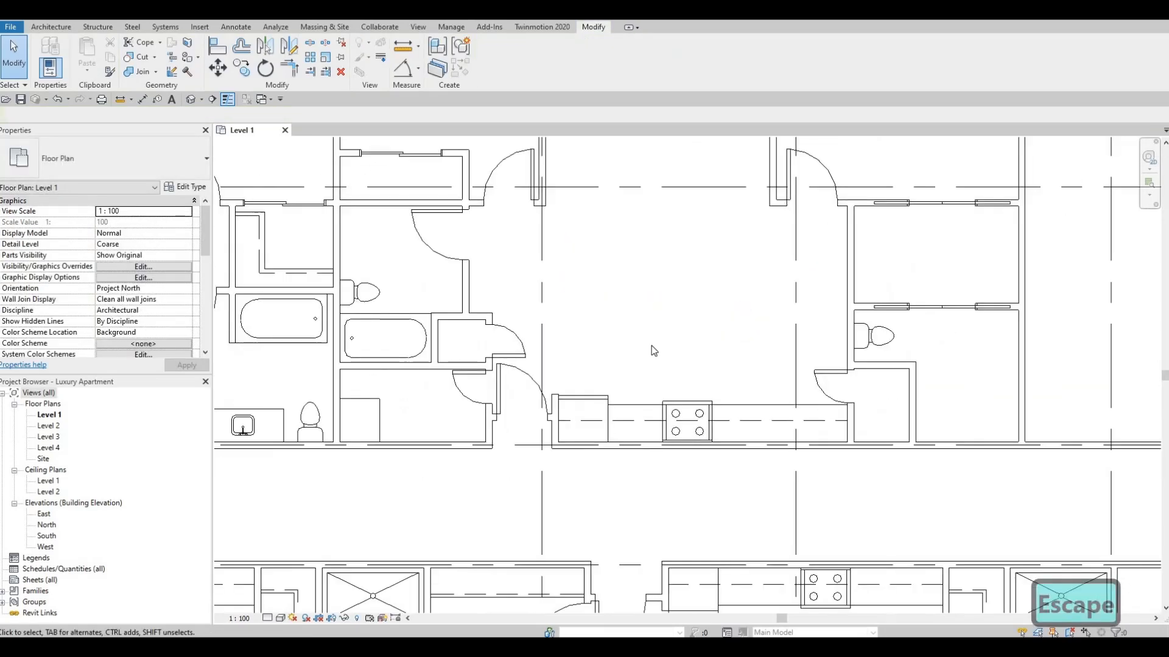
Step: Mirror a copy of the neighbouring kitchen's island counter and sink, without the dishwasher, about a vertical axis through the bathroom into the new unit
{"action": "scroll", "coordinate": [673, 346], "scroll_direction": "down", "scroll_amount": 2}
{"action": "middle_click_drag", "start_coordinate": [673, 345], "coordinate": [710, 346]}
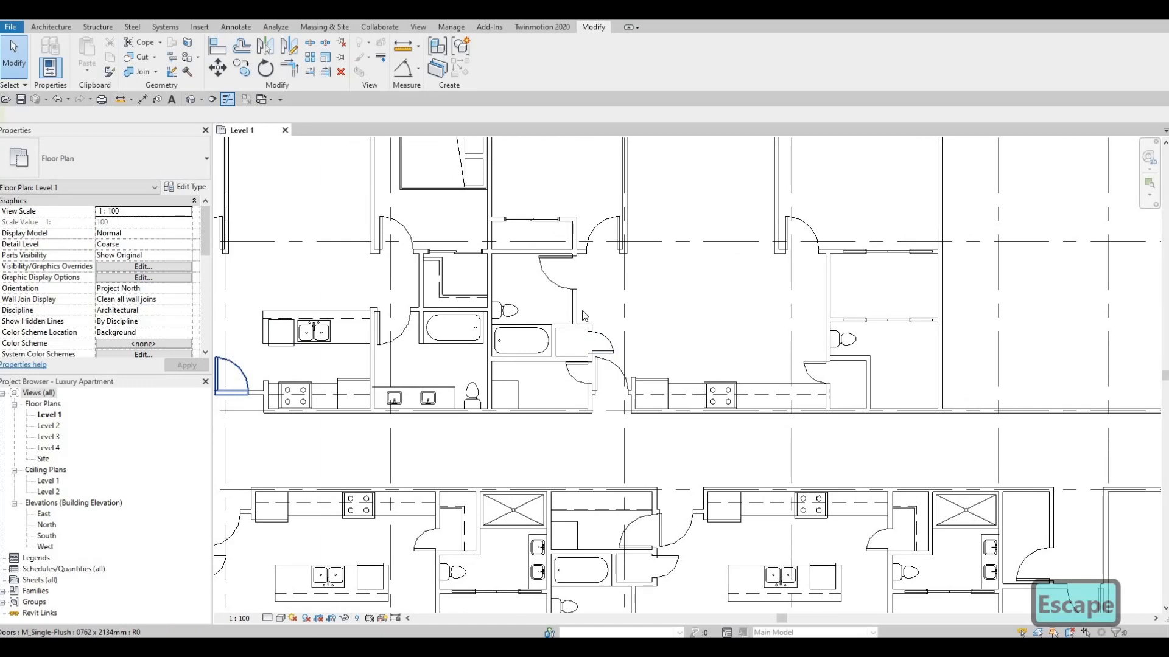
{"action": "middle_click_drag", "start_coordinate": [664, 297], "coordinate": [749, 297]}
{"action": "middle_click_drag", "start_coordinate": [479, 325], "coordinate": [674, 298]}
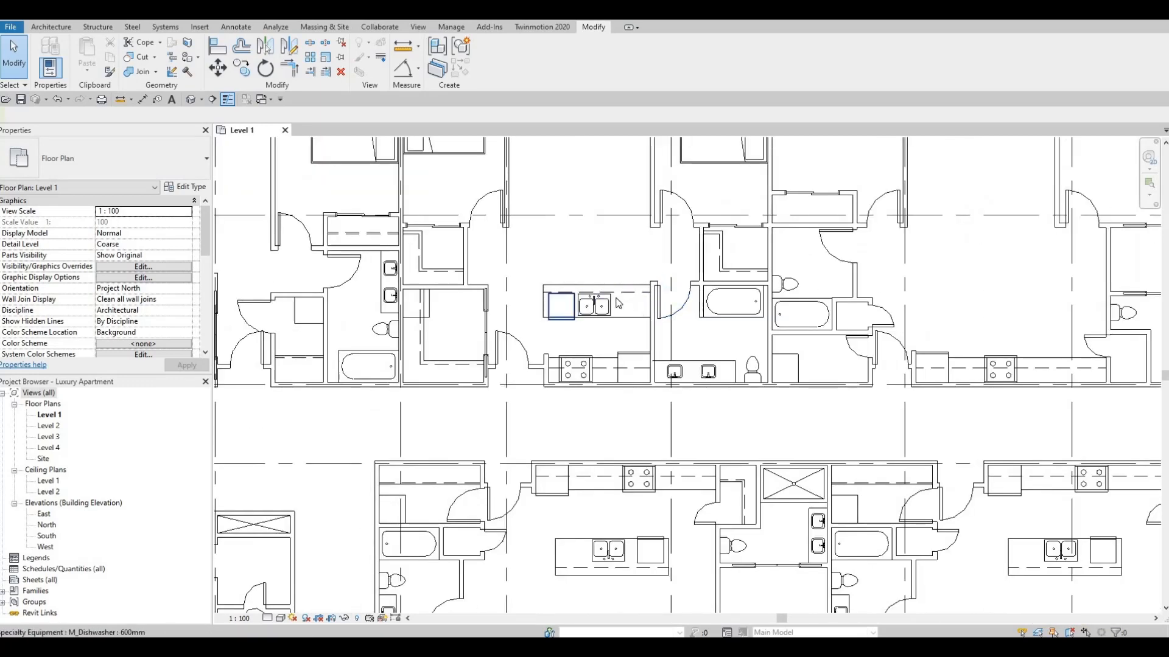
{"action": "middle_click_drag", "start_coordinate": [536, 274], "coordinate": [597, 272]}
{"action": "scroll", "coordinate": [597, 271], "scroll_direction": "up", "scroll_amount": 2}
{"action": "left_click_drag", "start_coordinate": [596, 265], "coordinate": [806, 360]}
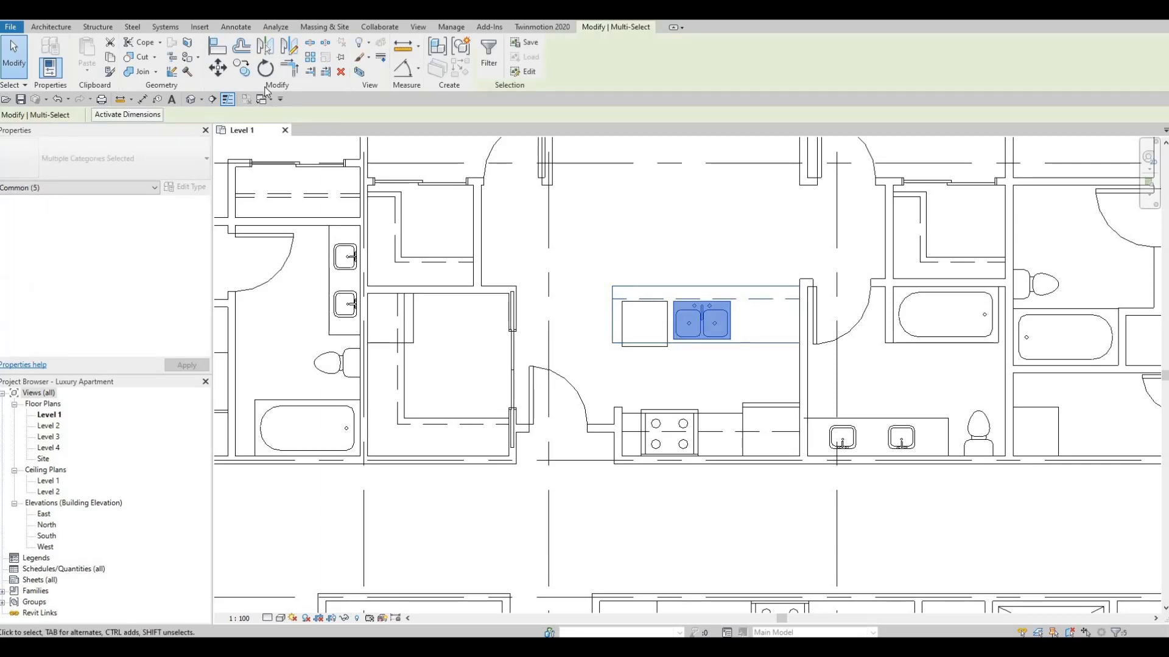
{"action": "left_click", "coordinate": [290, 46]}
{"action": "scroll", "coordinate": [600, 232], "scroll_direction": "down", "scroll_amount": 1}
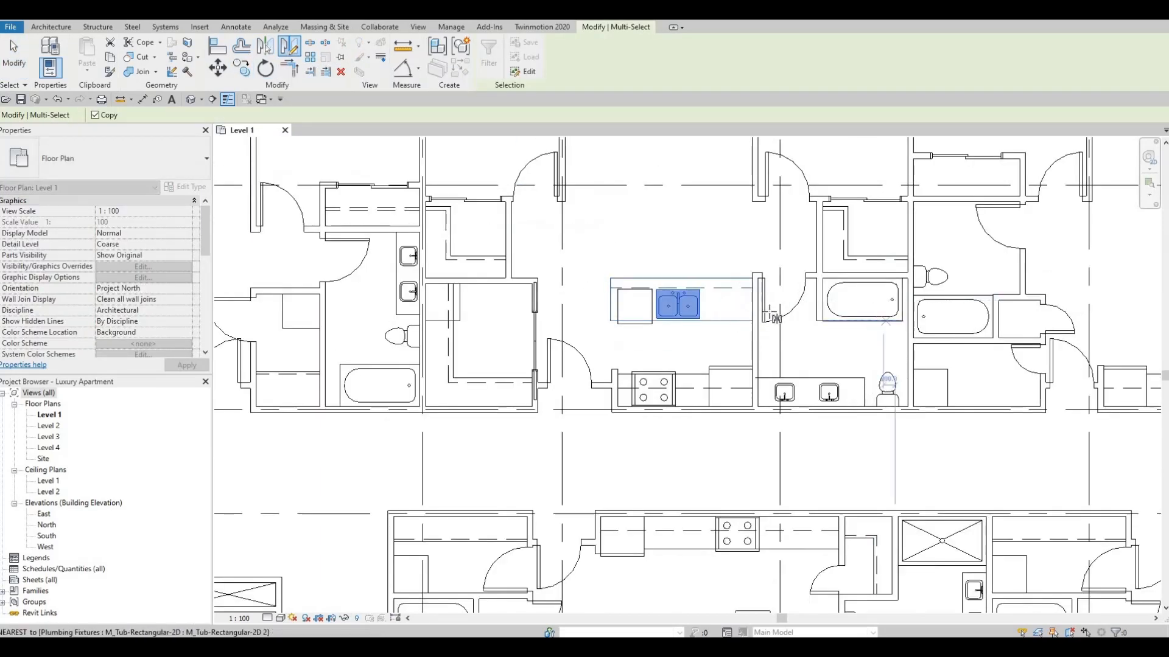
{"action": "scroll", "coordinate": [900, 322], "scroll_direction": "down", "scroll_amount": 1}
{"action": "middle_click_drag", "start_coordinate": [899, 322], "coordinate": [731, 328]}
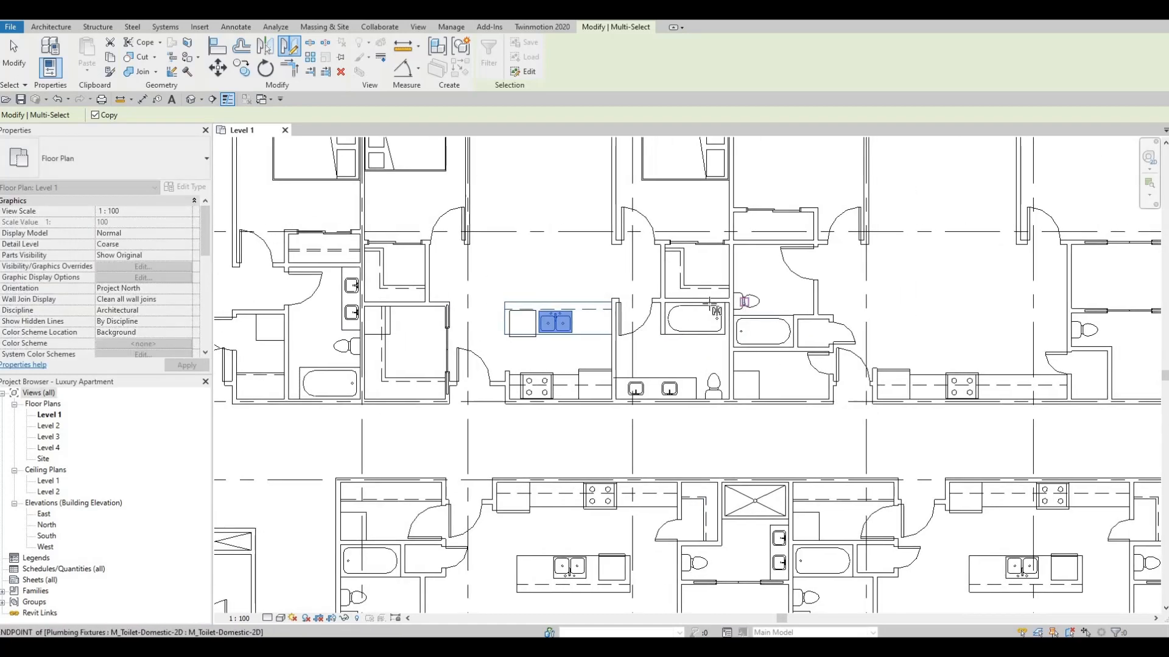
{"action": "scroll", "coordinate": [700, 301], "scroll_direction": "up", "scroll_amount": 2}
{"action": "left_click", "coordinate": [696, 299]}
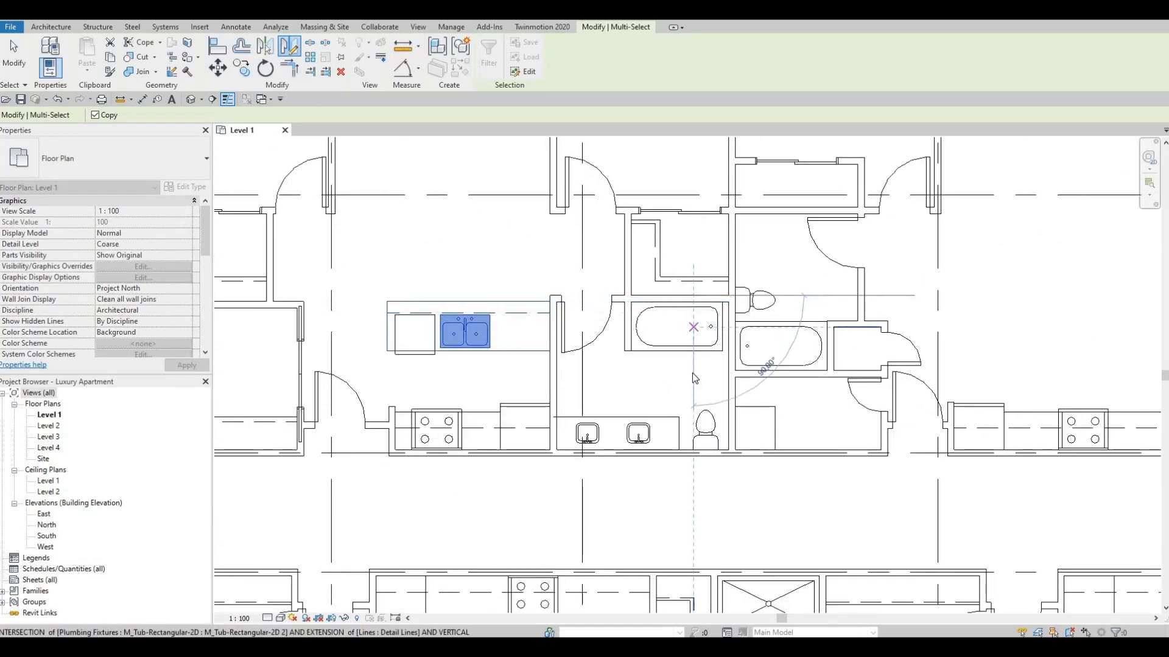
{"action": "left_click", "coordinate": [693, 374]}
{"action": "middle_click_drag", "start_coordinate": [690, 336], "coordinate": [687, 342]}
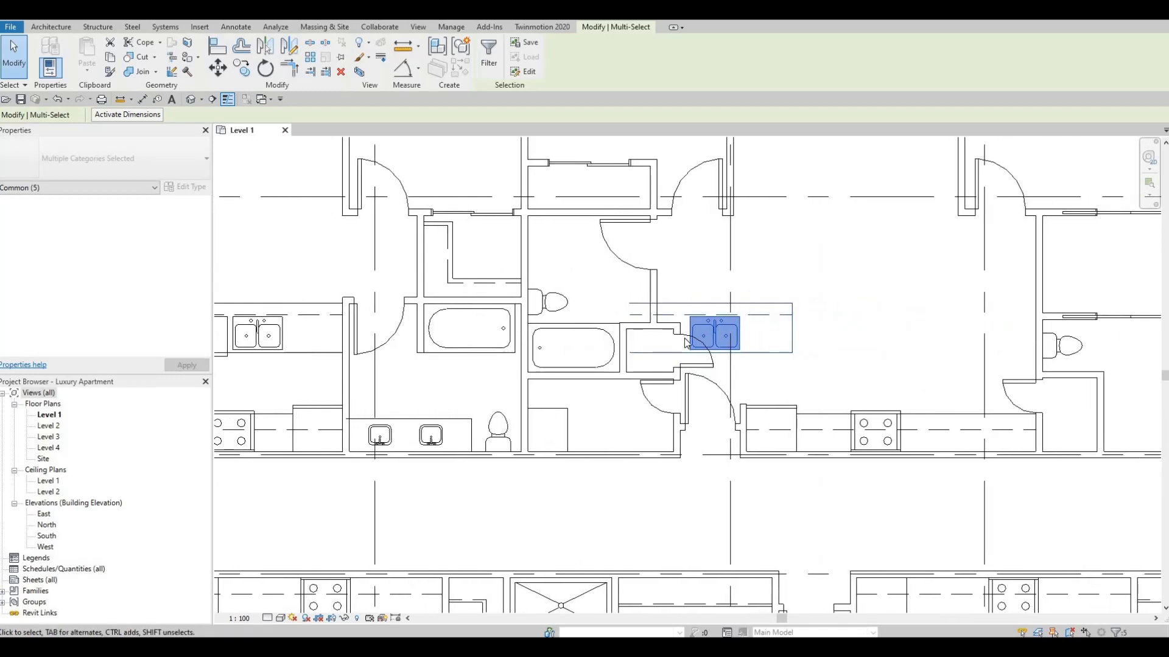
Step: Nudge the mirrored island counter and sink along the kitchen until they stand opposite the new range
{"action": "key", "text": "Right"}
{"action": "key", "text": "Right"}
{"action": "key", "text": "Right"}
{"action": "key", "text": "Right"}
{"action": "key", "text": "Right"}
{"action": "key", "text": "Right"}
{"action": "key", "text": "Right"}
{"action": "key", "text": "Right"}
{"action": "key", "text": "Right"}
{"action": "key", "text": "Right"}
{"action": "key", "text": "Right"}
{"action": "key", "text": "Right"}
{"action": "key", "text": "Right"}
{"action": "key", "text": "Right"}
{"action": "key", "text": "Right"}
{"action": "key", "text": "Right"}
{"action": "key", "text": "Right"}
{"action": "key", "text": "Right"}
{"action": "key", "text": "Right"}
{"action": "key", "text": "Right"}
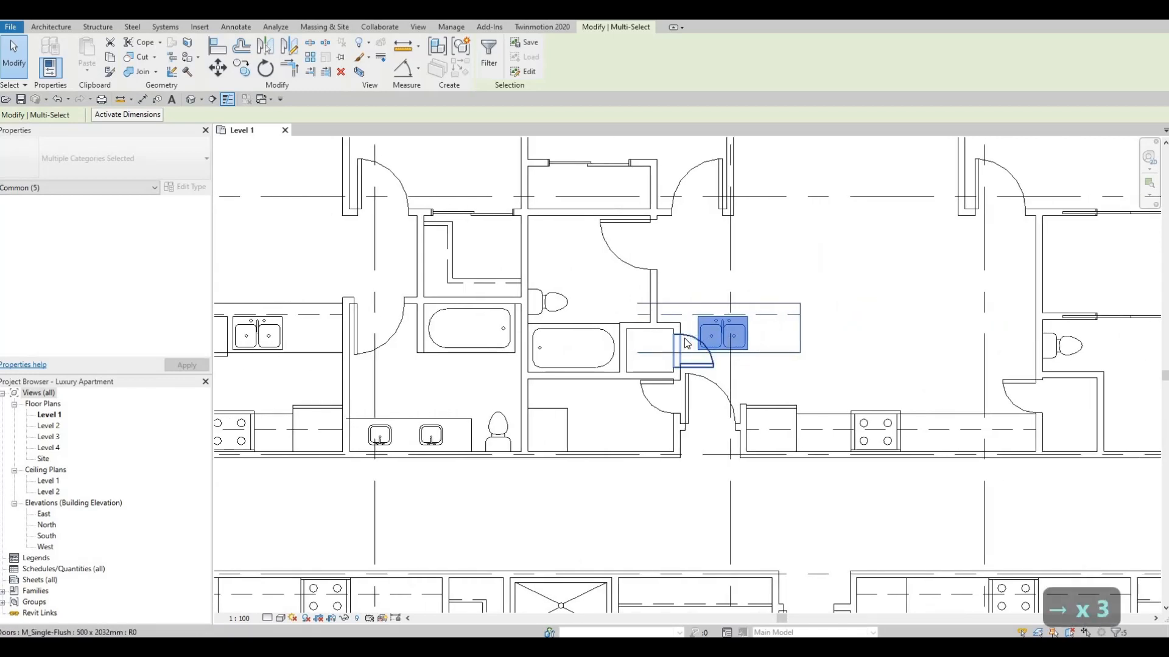
{"action": "key", "text": "Right"}
{"action": "key", "text": "Right"}
{"action": "key", "text": "Right"}
{"action": "key", "text": "Right"}
{"action": "key", "text": "Right"}
{"action": "key", "text": "Right"}
{"action": "key", "text": "Right"}
{"action": "key", "text": "Right"}
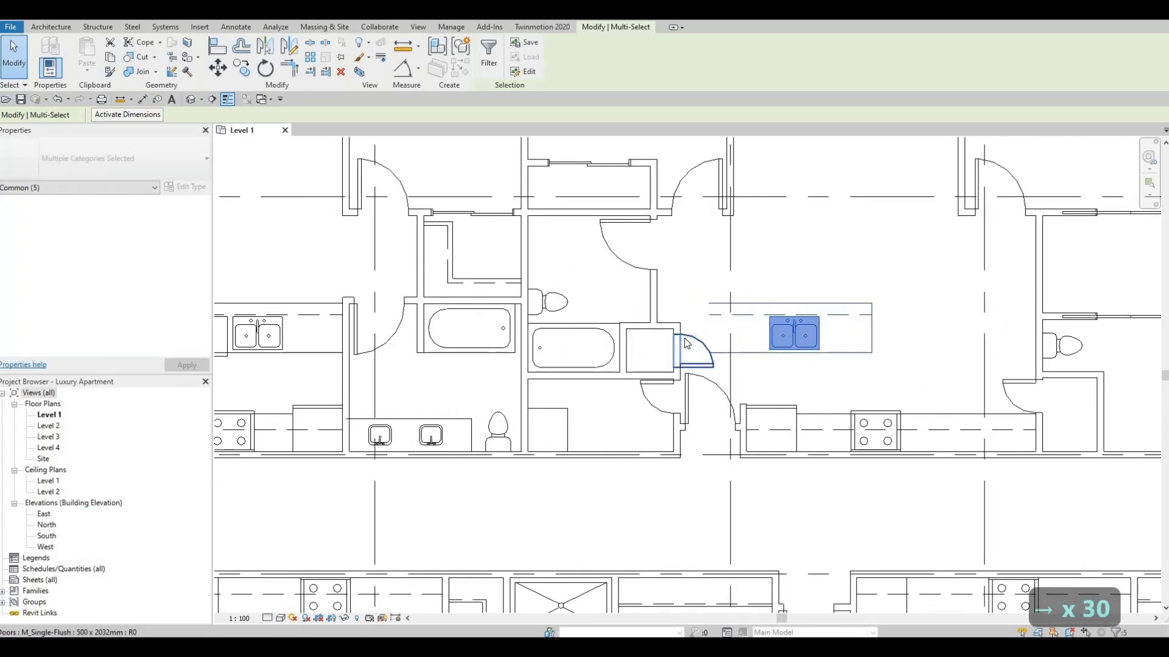
{"action": "key", "text": "Right"}
{"action": "key", "text": "Right"}
{"action": "key", "text": "Right"}
{"action": "key", "text": "Right"}
{"action": "key", "text": "Right"}
{"action": "key", "text": "Right"}
{"action": "key", "text": "Right"}
{"action": "key", "text": "Right"}
{"action": "key", "text": "Right"}
{"action": "key", "text": "Right"}
{"action": "key", "text": "Right"}
{"action": "key", "text": "Right"}
{"action": "key", "text": "Right"}
{"action": "key", "text": "Right"}
{"action": "key", "text": "Right"}
{"action": "key", "text": "Right"}
{"action": "key", "text": "Right"}
{"action": "key", "text": "Right"}
{"action": "key", "text": "Right"}
{"action": "key", "text": "Right"}
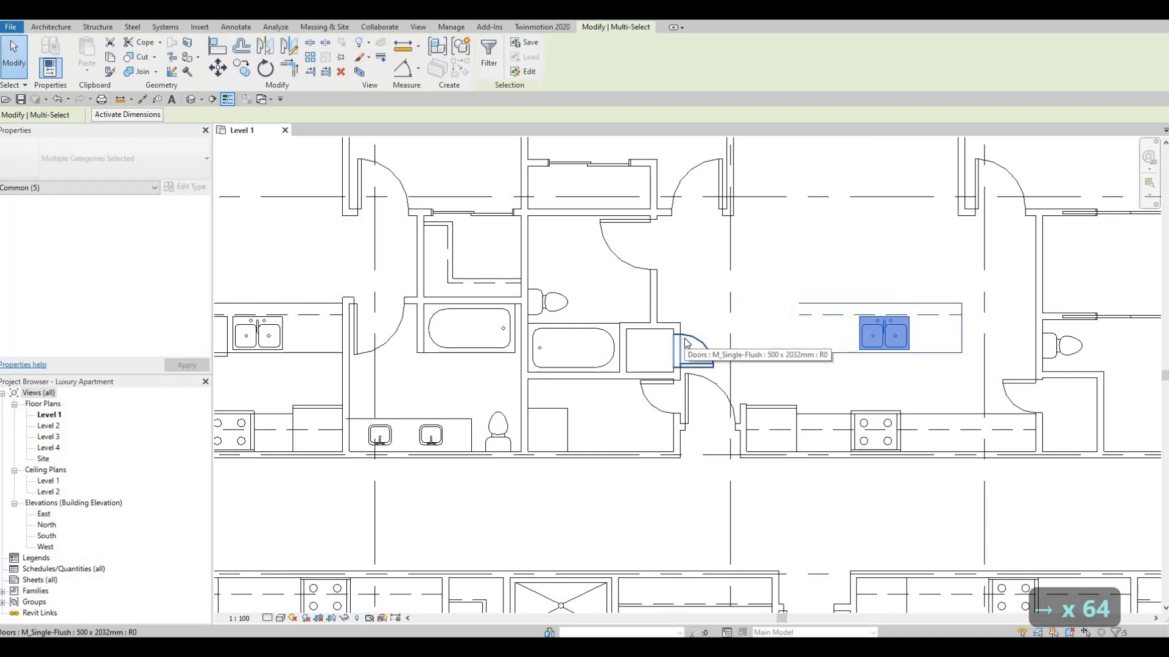
{"action": "key", "text": "Right"}
{"action": "key", "text": "Right"}
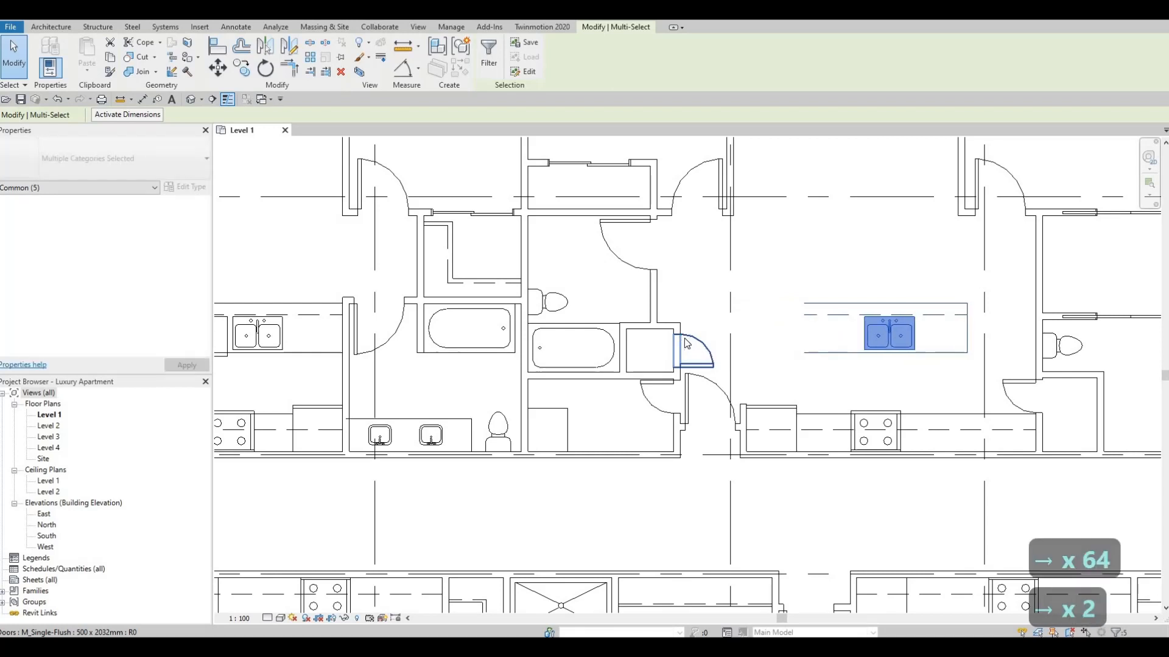
{"action": "key", "text": "Left"}
{"action": "key", "text": "Left"}
{"action": "key", "text": "Left"}
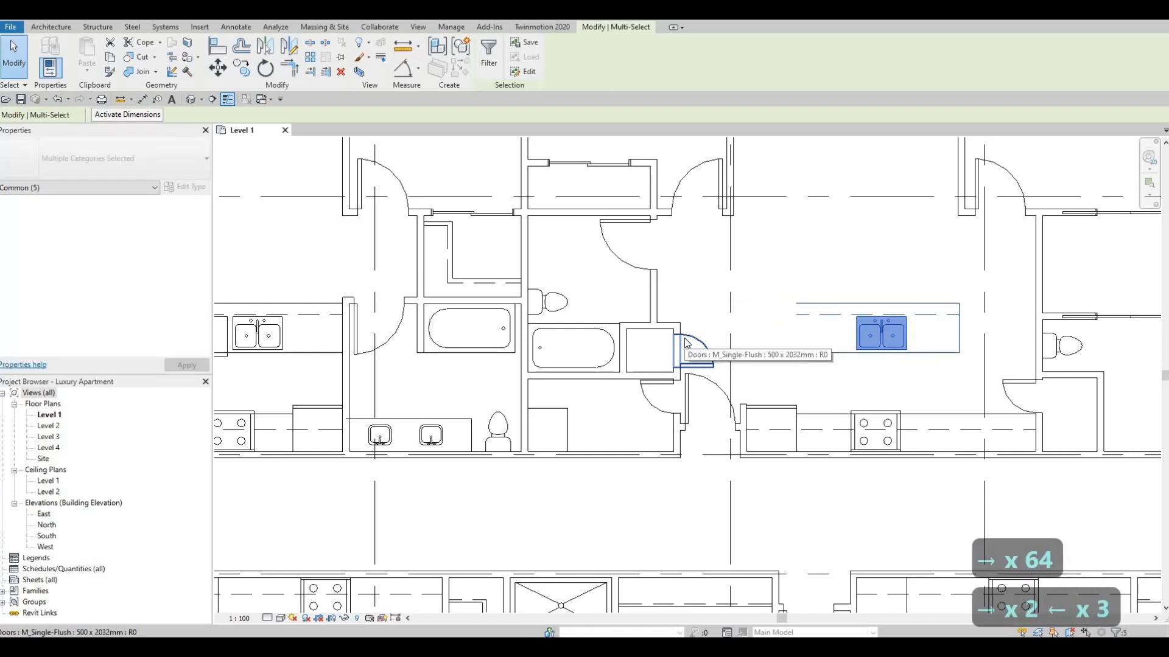
{"action": "key", "text": "Escape"}
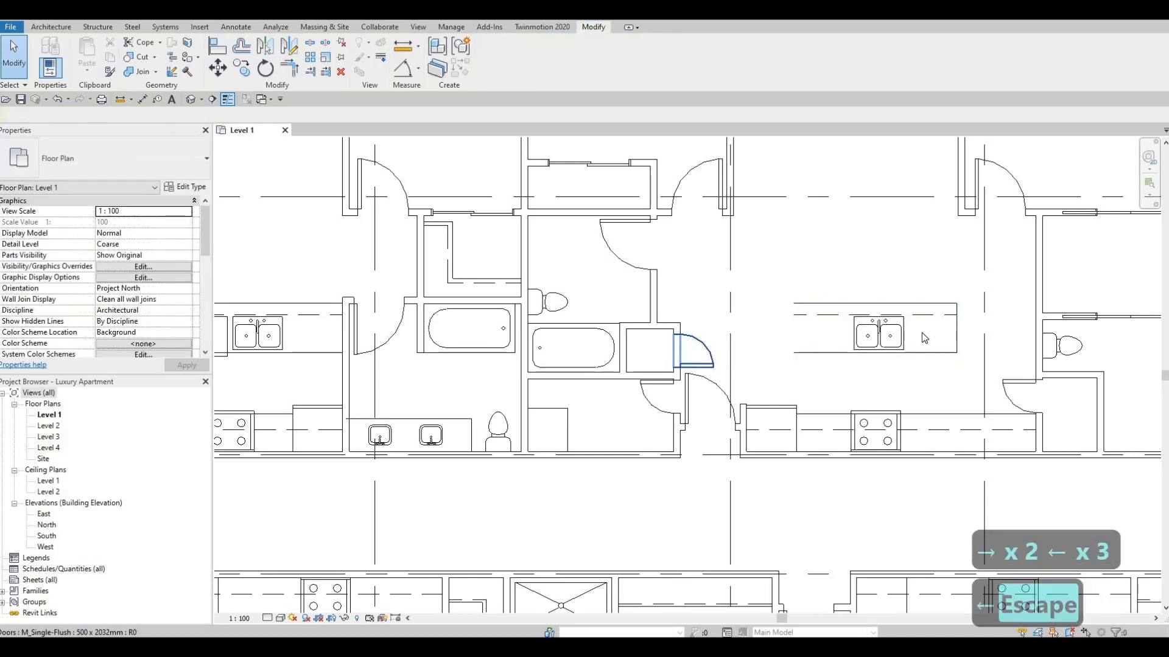
{"action": "key", "text": "Escape"}
{"action": "key", "text": "Escape"}
Step: Try to copy the island counter's closed end line for use at its open end
{"action": "left_click", "coordinate": [956, 328]}
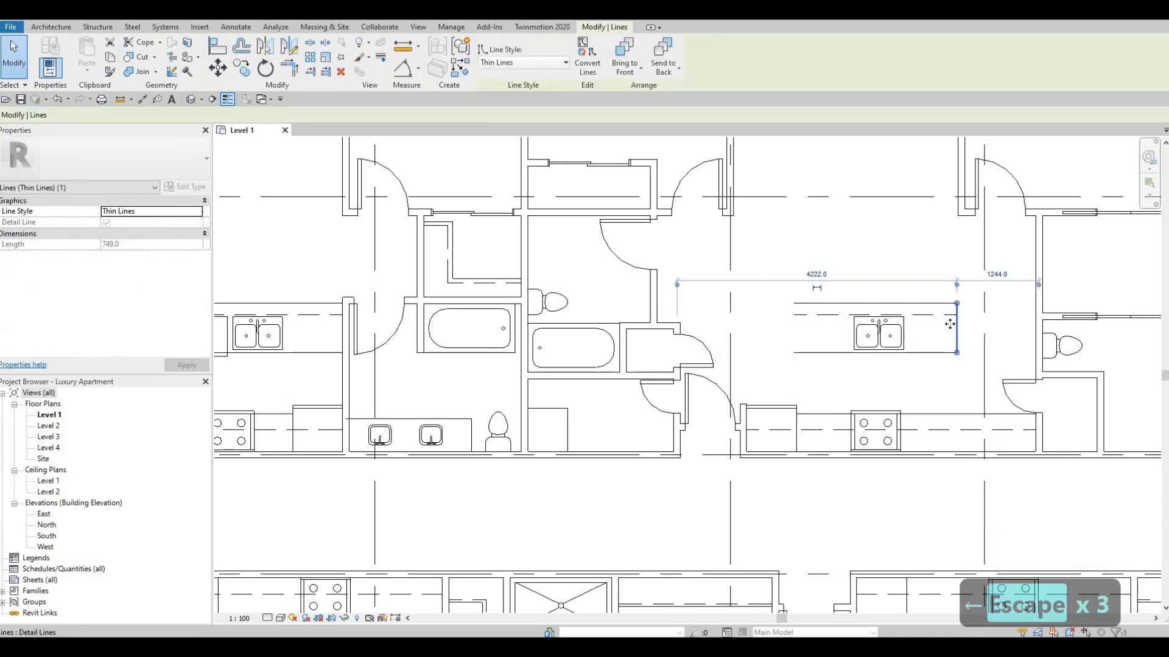
{"action": "key", "text": "c"}
{"action": "key", "text": "o"}
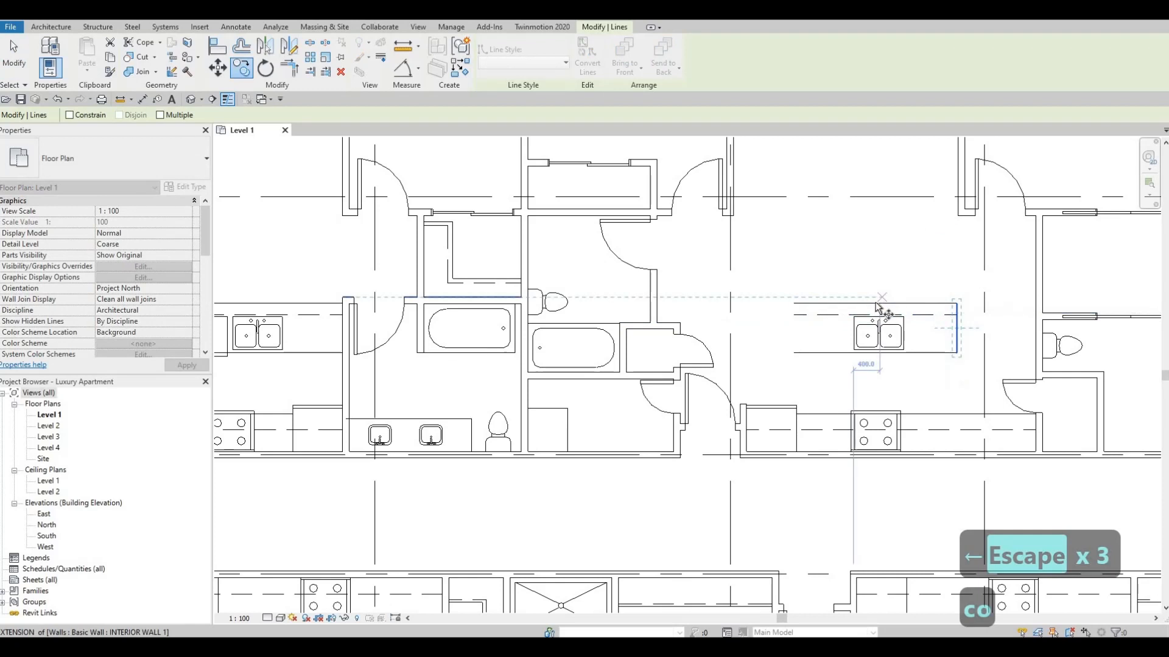
{"action": "left_click", "coordinate": [875, 302]}
{"action": "key", "text": "Escape"}
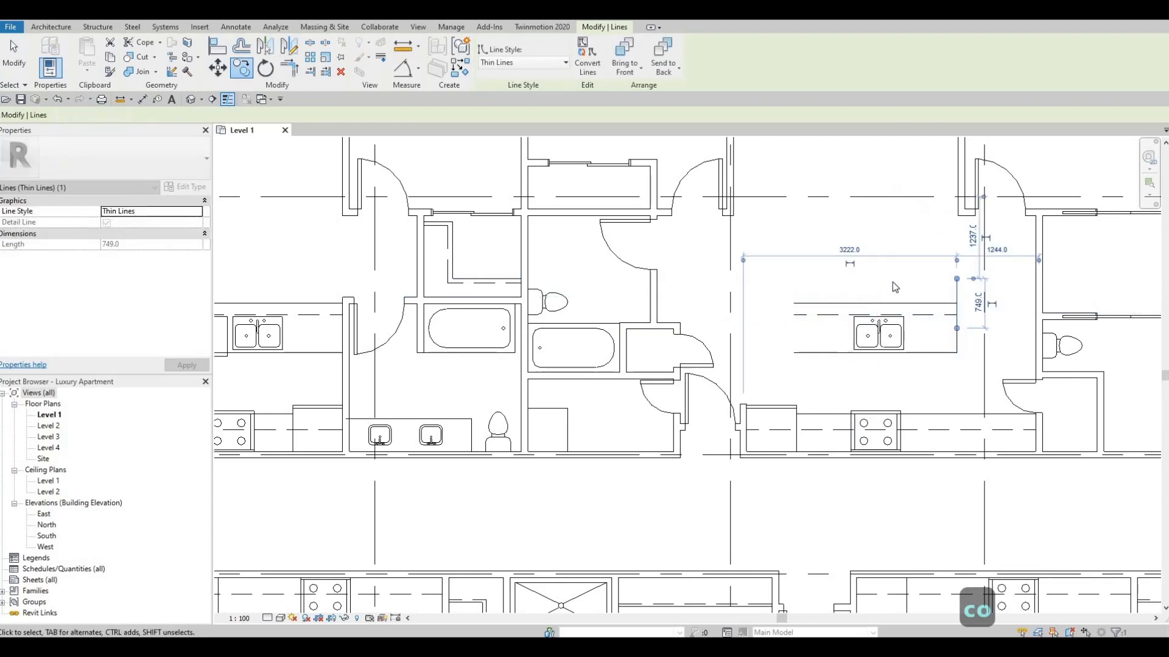
{"action": "key", "text": "Escape"}
{"action": "left_click", "coordinate": [958, 327]}
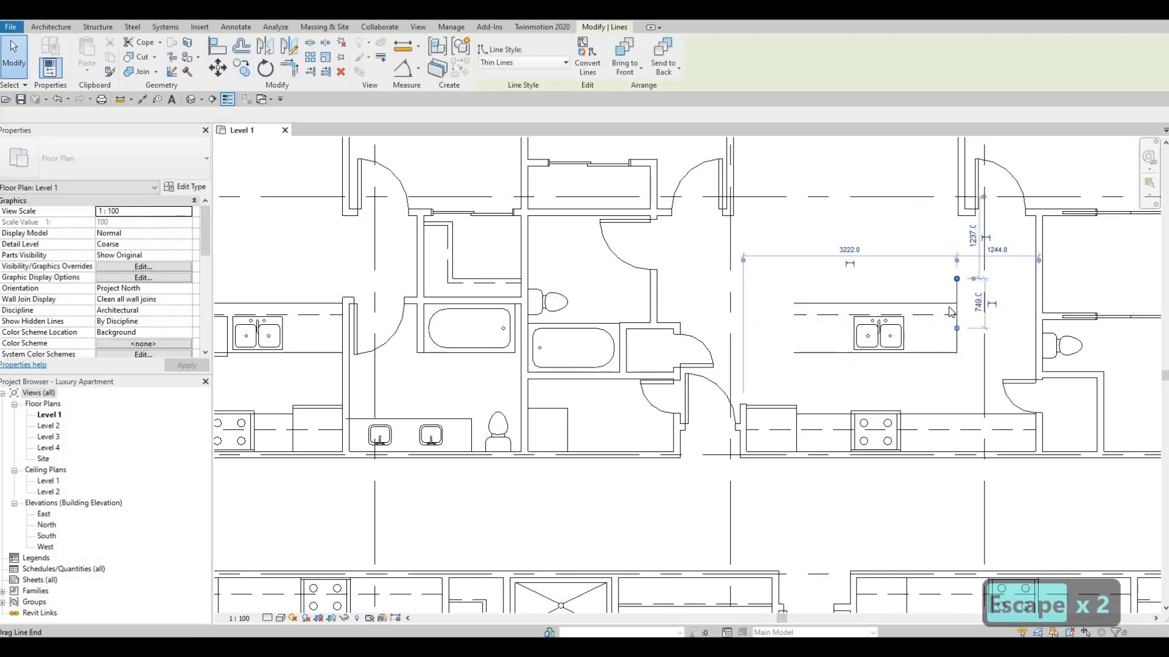
{"action": "key", "text": "Delete"}
Step: Close the open end of the island counter with a Thin Lines detail line between its two long edges
{"action": "left_click", "coordinate": [959, 328]}
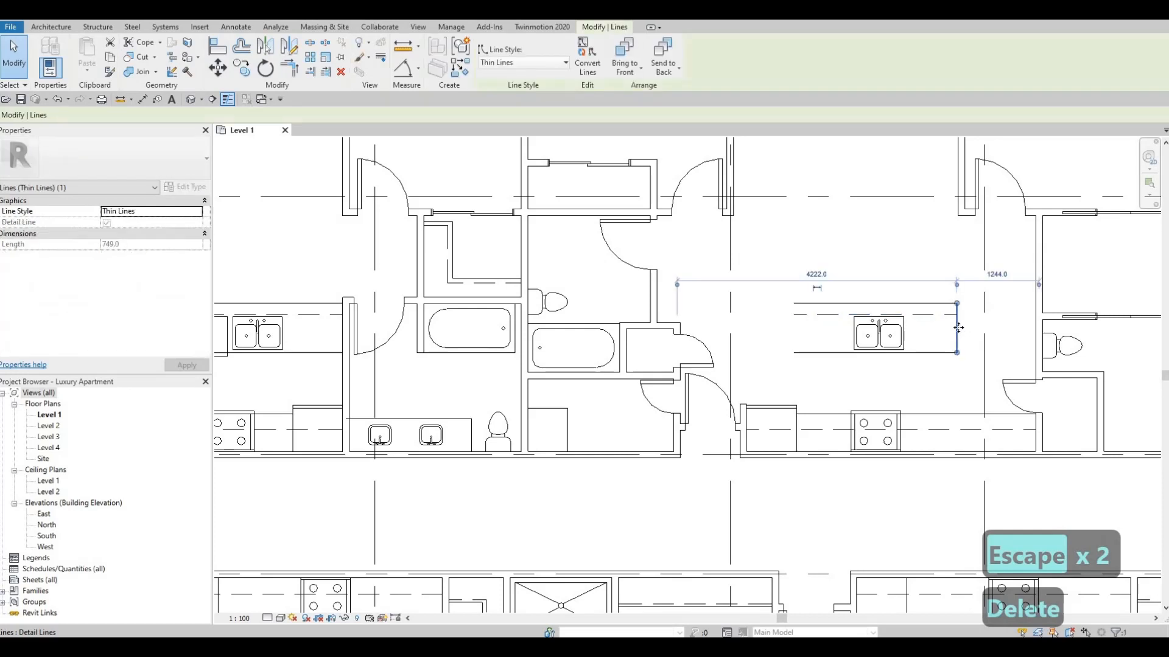
{"action": "key", "text": "c"}
{"action": "key", "text": "s"}
{"action": "scroll", "coordinate": [794, 284], "scroll_direction": "up", "scroll_amount": 3}
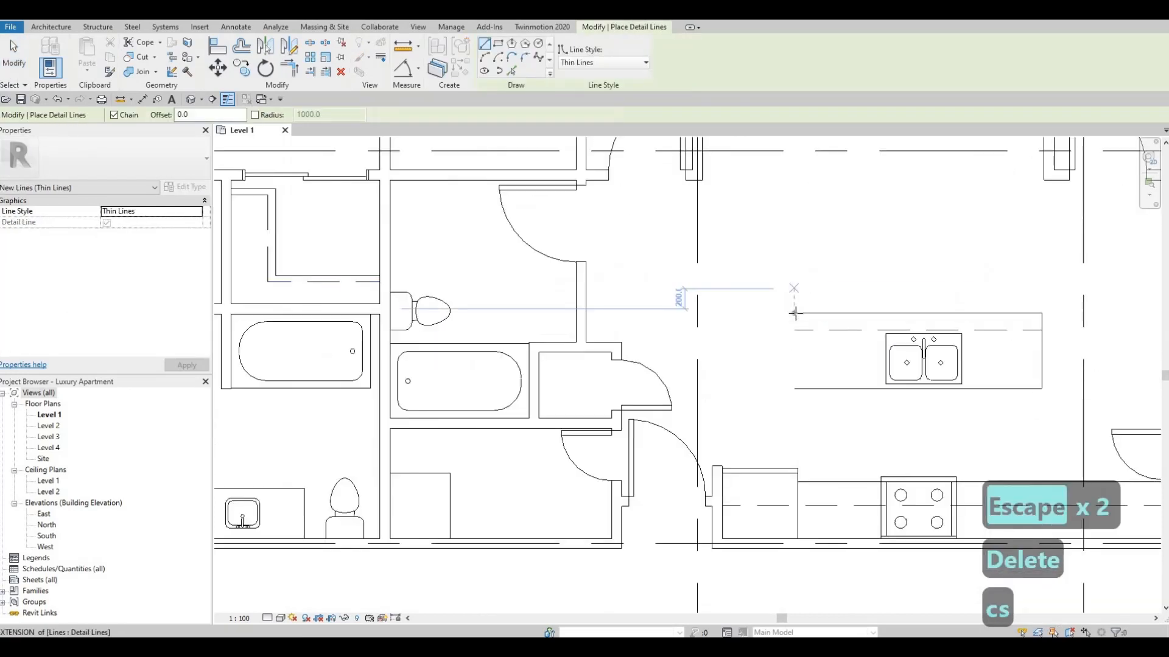
{"action": "left_click", "coordinate": [794, 313]}
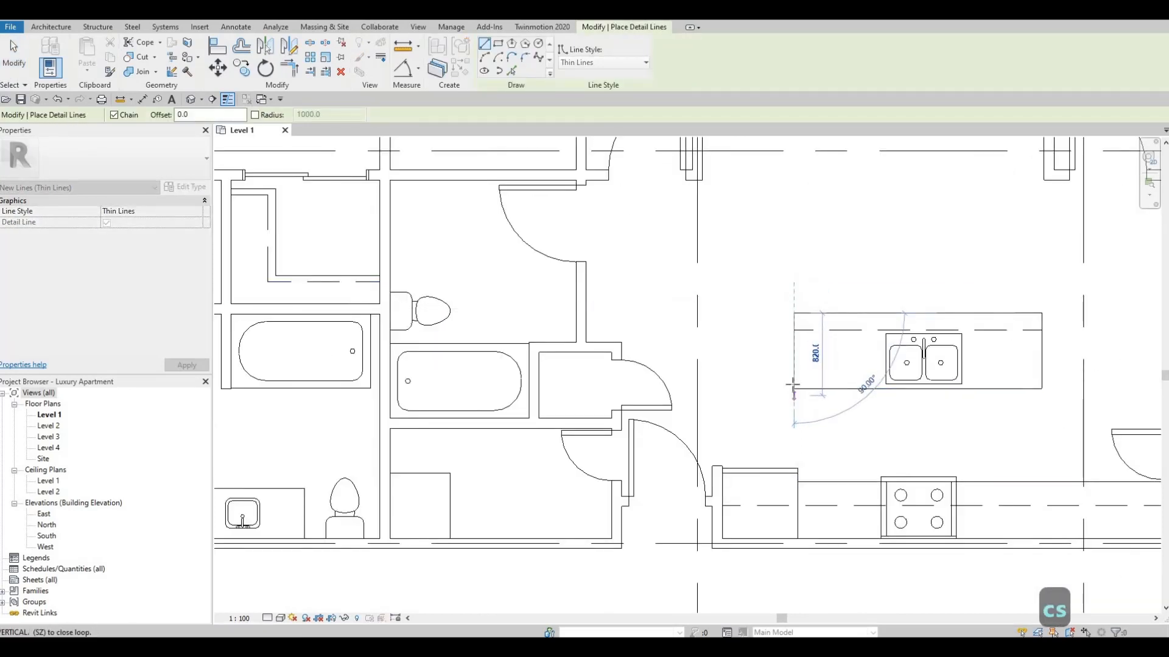
{"action": "left_click", "coordinate": [794, 388]}
{"action": "key", "text": "Escape"}
{"action": "scroll", "coordinate": [696, 327], "scroll_direction": "down", "scroll_amount": 5}
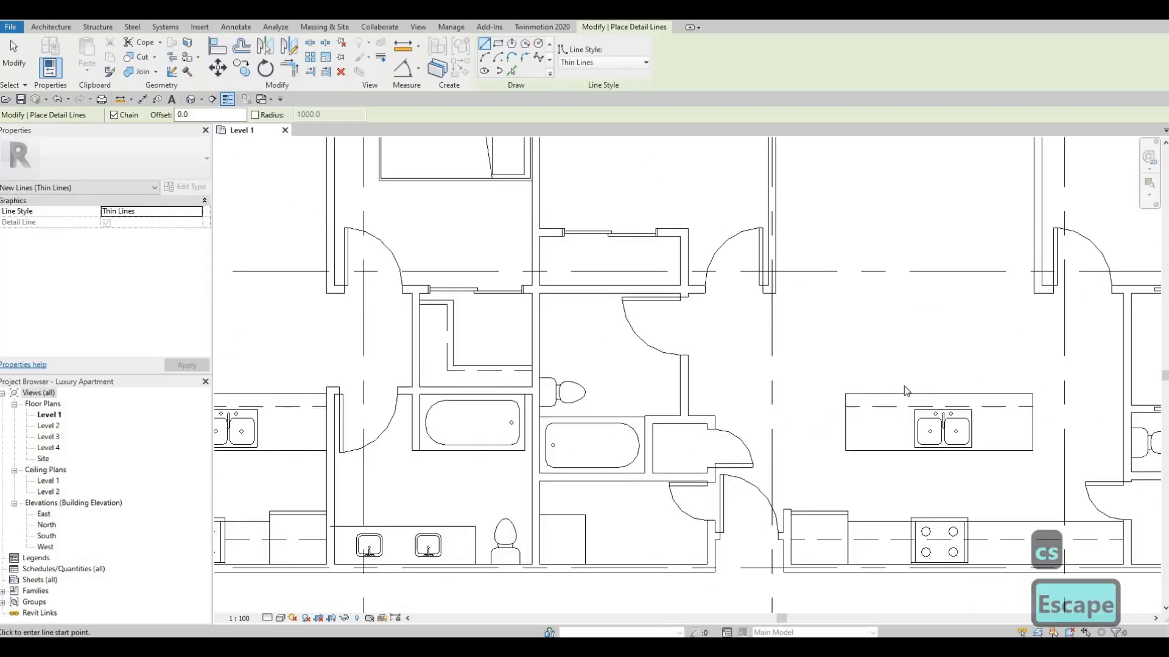
{"action": "key", "text": "Escape"}
{"action": "key", "text": "Escape"}
Step: Draw a dashed <Demolished> detail line about 1848 mm long from wall to wall across the closet next to the new unit's bathroom
{"action": "left_click", "coordinate": [896, 383]}
{"action": "key", "text": "c"}
{"action": "key", "text": "s"}
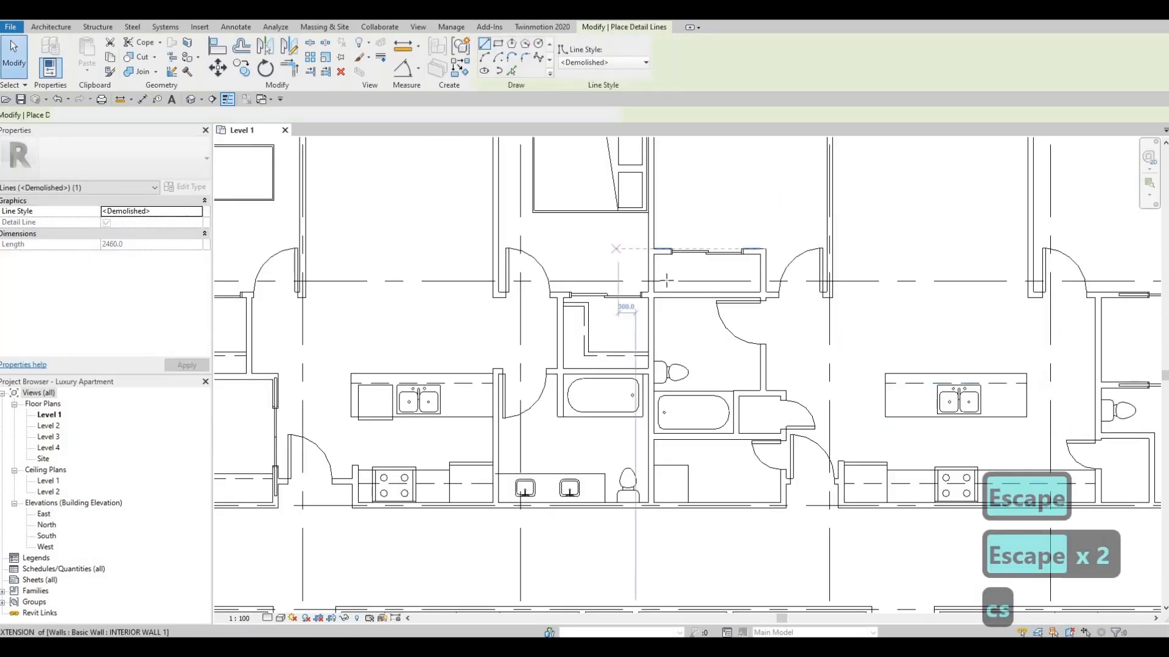
{"action": "scroll", "coordinate": [632, 258], "scroll_direction": "up", "scroll_amount": 3}
{"action": "left_click", "coordinate": [677, 286]}
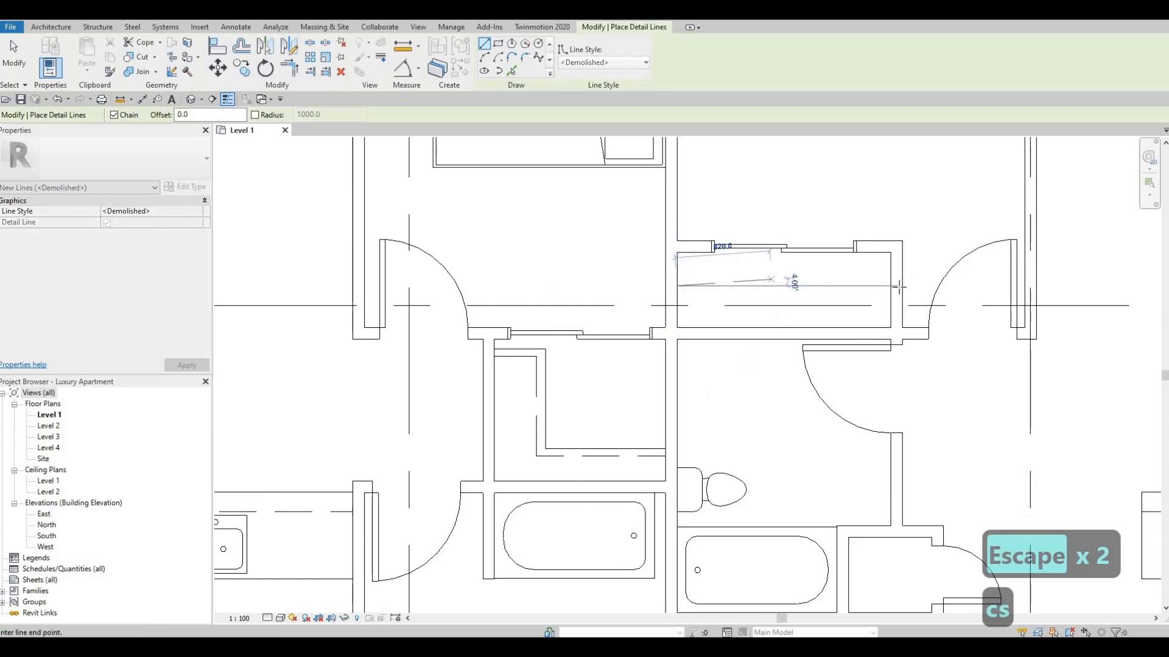
{"action": "left_click", "coordinate": [891, 285]}
{"action": "key", "text": "Escape"}
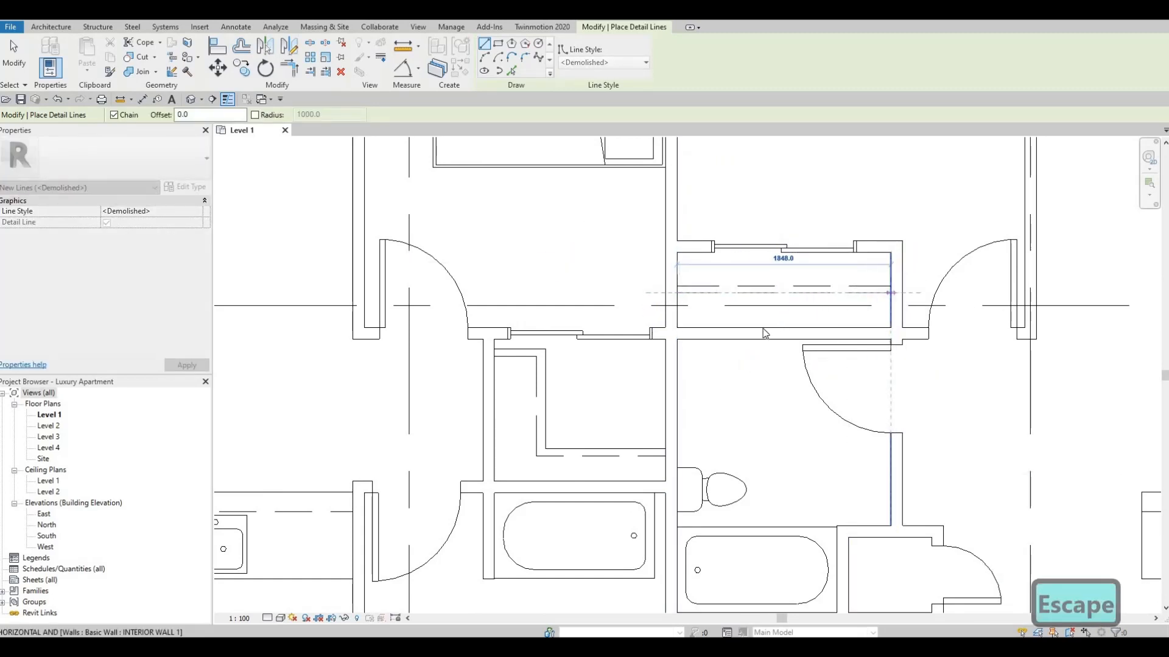
{"action": "key", "text": "Escape"}
{"action": "key", "text": "Escape"}
Step: Place an M_Sink Vanity-Square 500 x 440mm against the dividing wall beside the toilet in the bathroom near the new unit's entry
{"action": "scroll", "coordinate": [765, 333], "scroll_direction": "down", "scroll_amount": 3}
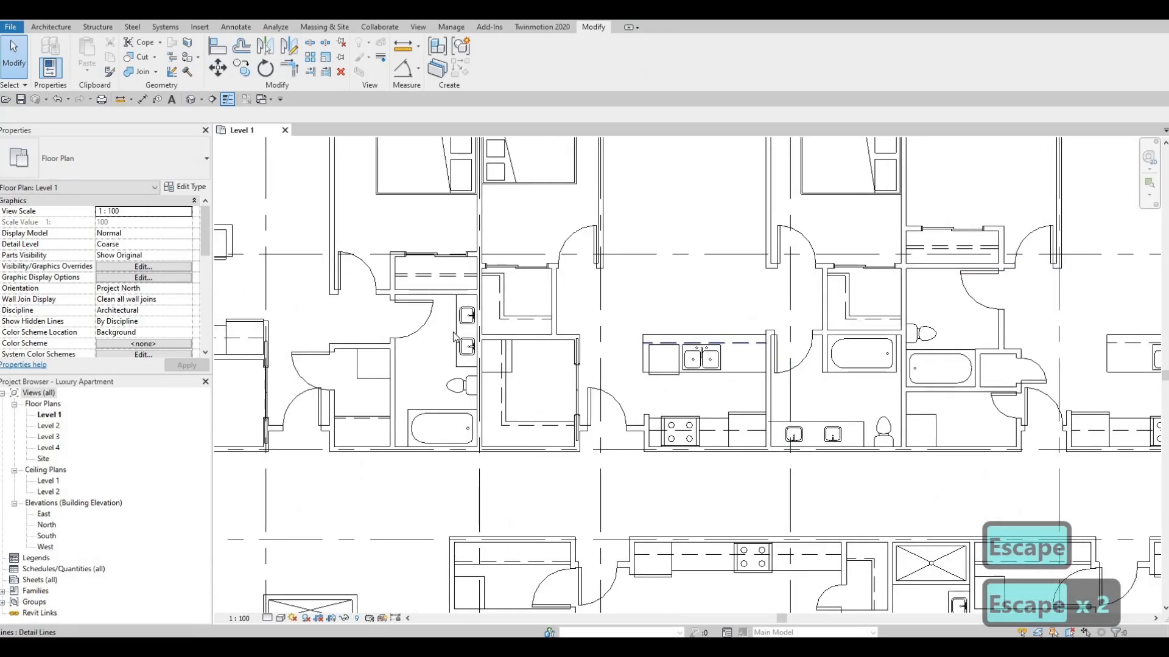
{"action": "scroll", "coordinate": [450, 339], "scroll_direction": "down", "scroll_amount": 1}
{"action": "middle_click_drag", "start_coordinate": [466, 346], "coordinate": [516, 342]}
{"action": "scroll", "coordinate": [489, 347], "scroll_direction": "up", "scroll_amount": 2}
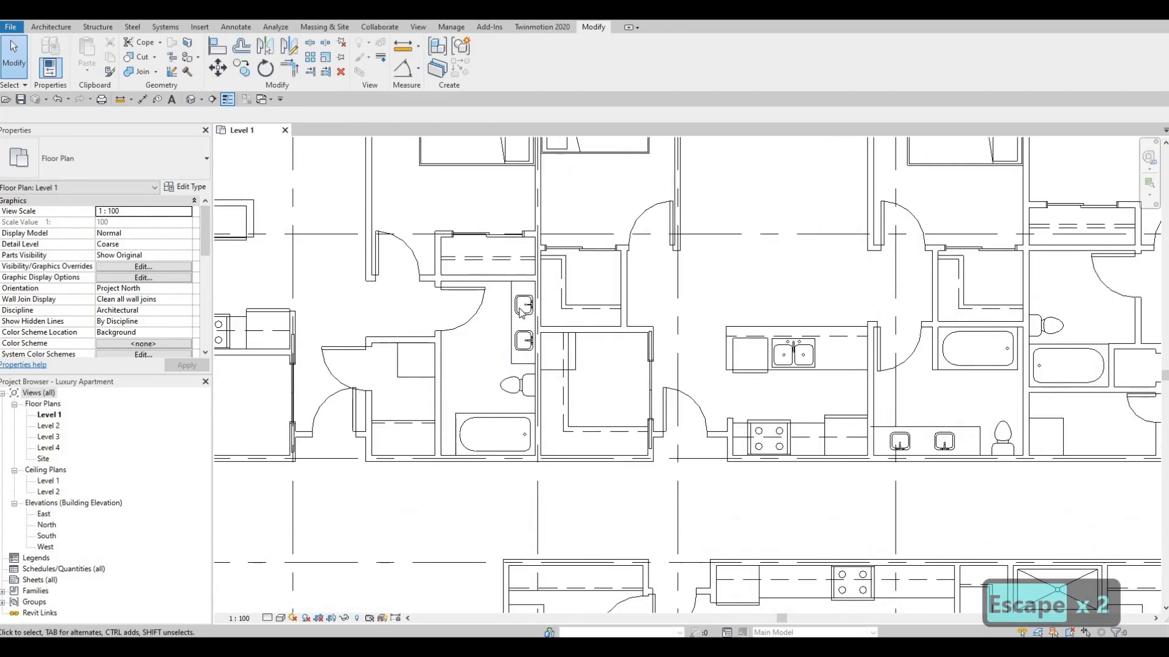
{"action": "left_click", "coordinate": [521, 310]}
{"action": "key", "text": "c"}
{"action": "key", "text": "s"}
{"action": "scroll", "coordinate": [605, 269], "scroll_direction": "down", "scroll_amount": 2}
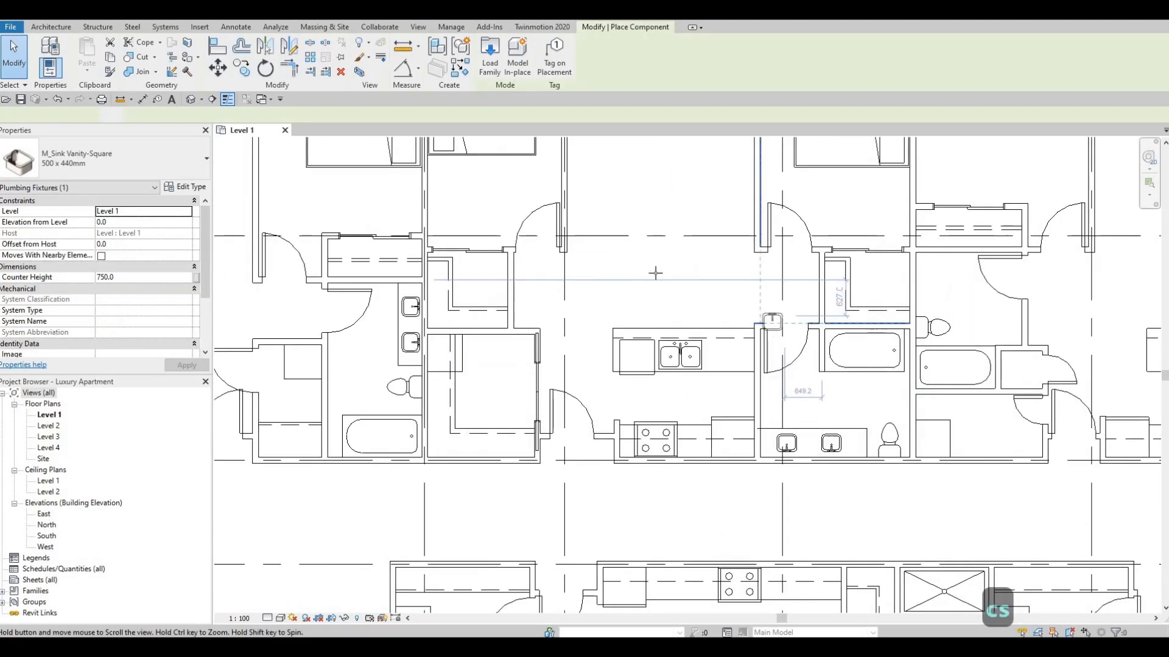
{"action": "scroll", "coordinate": [616, 285], "scroll_direction": "up", "scroll_amount": 2}
{"action": "scroll", "coordinate": [616, 285], "scroll_direction": "up", "scroll_amount": 5}
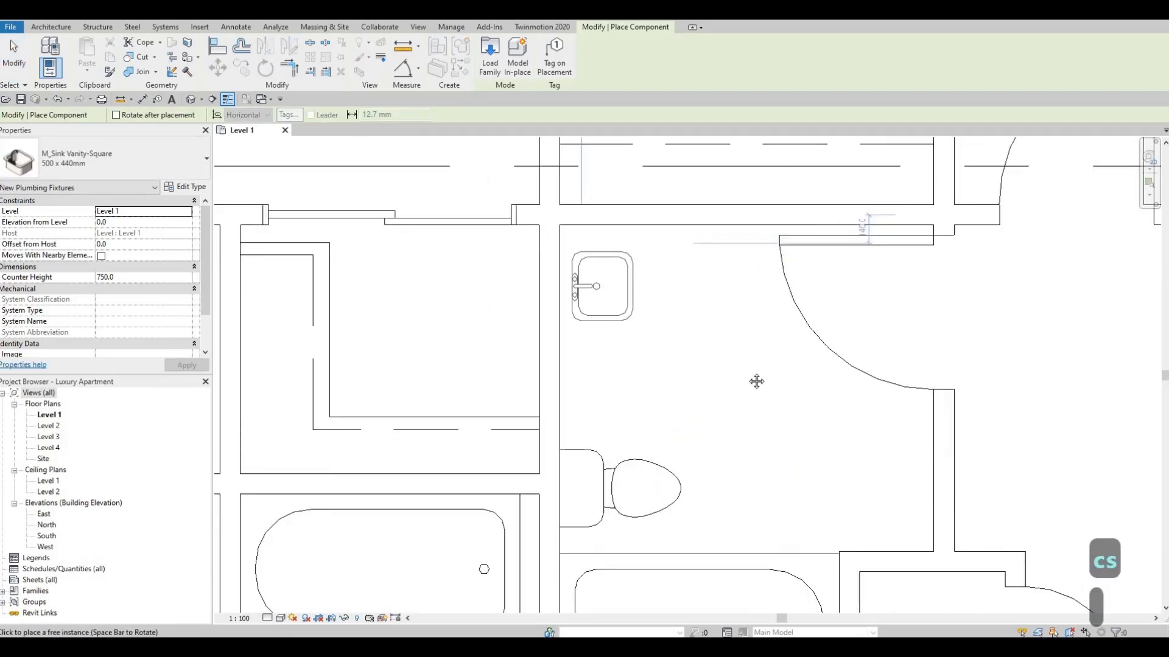
{"action": "left_click", "coordinate": [602, 286]}
Step: Place another vanity sink, turned to face the opposite way, against the far wall of the bathroom beyond the kitchen
{"action": "scroll", "coordinate": [602, 286], "scroll_direction": "down", "scroll_amount": 4}
{"action": "middle_click_drag", "start_coordinate": [792, 352], "coordinate": [400, 316]}
{"action": "scroll", "coordinate": [399, 315], "scroll_direction": "down", "scroll_amount": 1}
{"action": "middle_click_drag", "start_coordinate": [931, 345], "coordinate": [837, 352]}
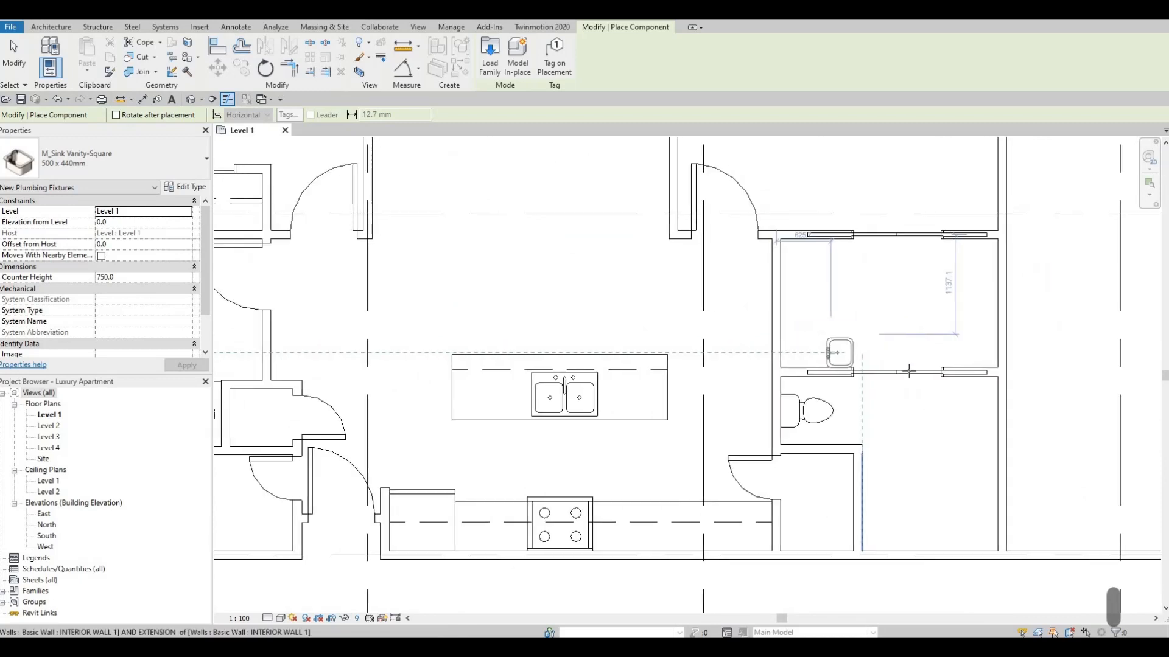
{"action": "scroll", "coordinate": [987, 341], "scroll_direction": "up", "scroll_amount": 1}
{"action": "middle_click_drag", "start_coordinate": [864, 393], "coordinate": [727, 325]}
{"action": "scroll", "coordinate": [837, 395], "scroll_direction": "up", "scroll_amount": 1}
{"action": "key", "text": "space"}
{"action": "key", "text": "space"}
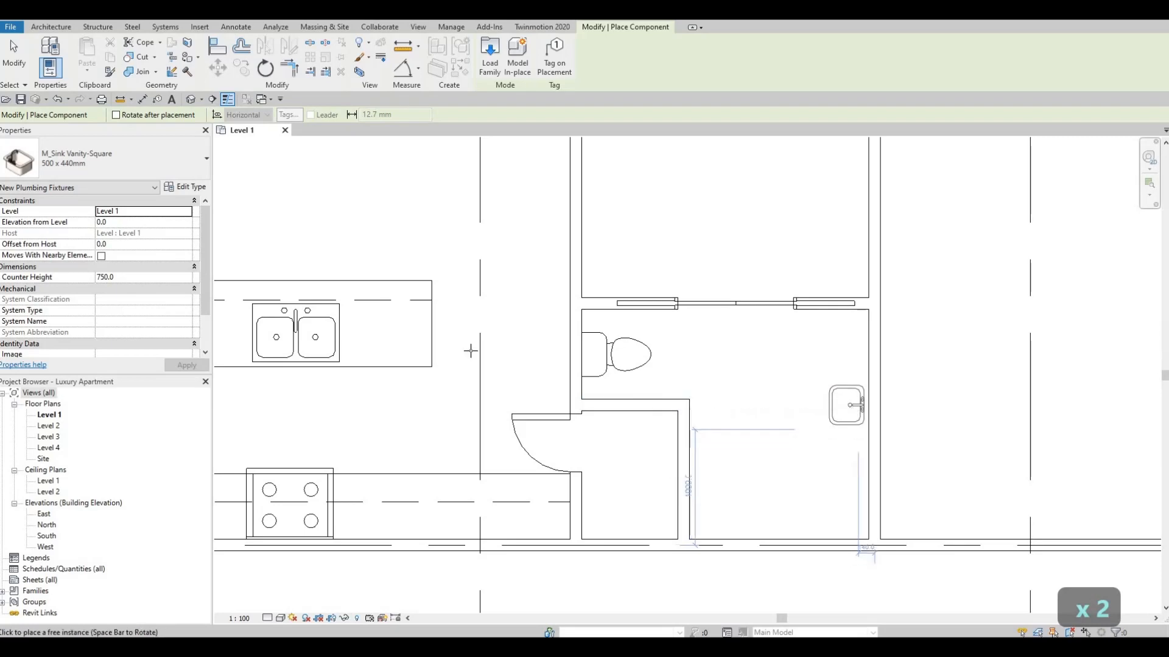
{"action": "key", "text": "Escape"}
{"action": "key", "text": "Escape"}
Step: Move the interior wall behind the middle bathroom's tub by setting its distance from the bathroom's opposite wall to 2350 mm
{"action": "scroll", "coordinate": [688, 341], "scroll_direction": "down", "scroll_amount": 5}
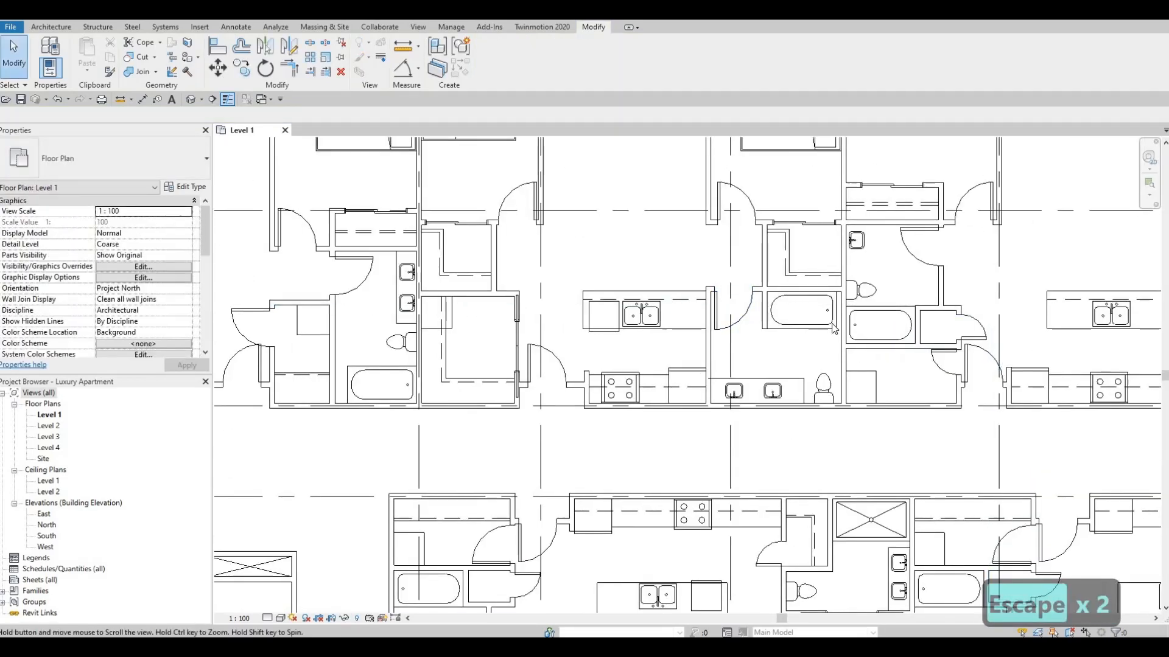
{"action": "middle_click_drag", "start_coordinate": [833, 325], "coordinate": [814, 349]}
{"action": "scroll", "coordinate": [825, 323], "scroll_direction": "up", "scroll_amount": 1}
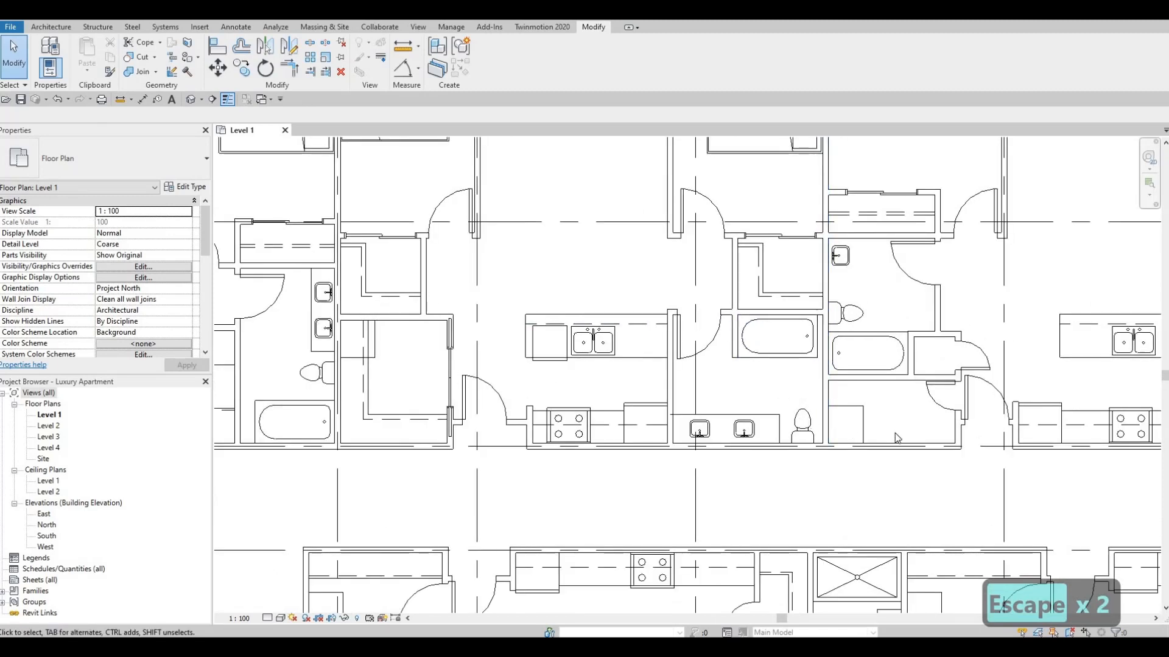
{"action": "middle_click_drag", "start_coordinate": [871, 354], "coordinate": [811, 378]}
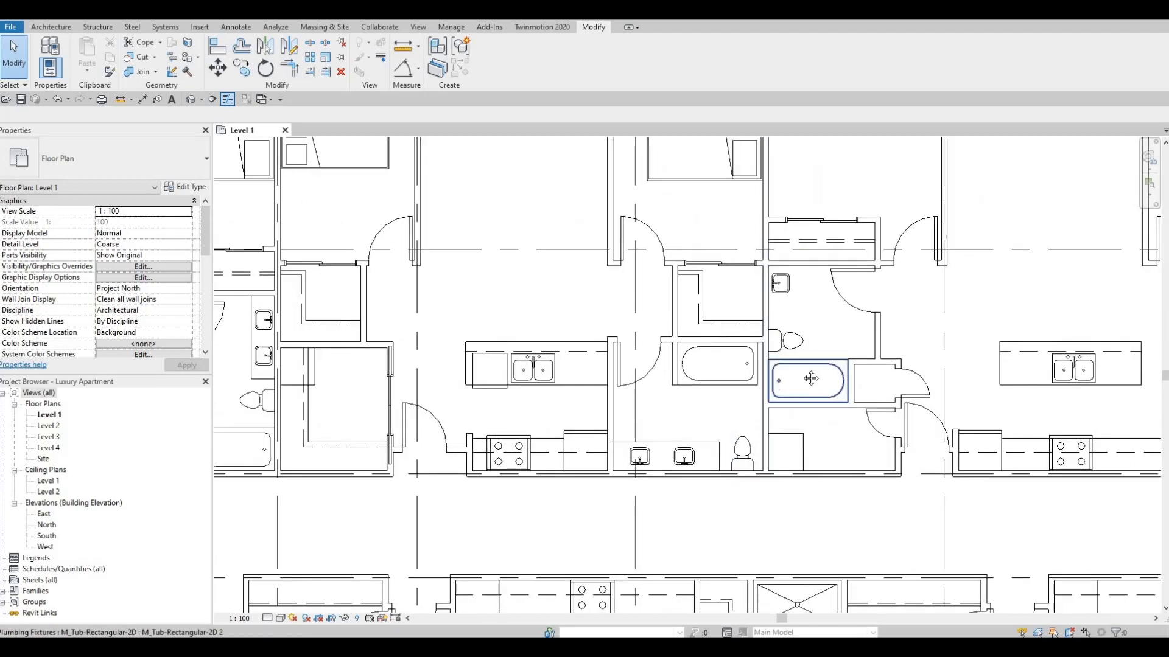
{"action": "middle_click_drag", "start_coordinate": [780, 431], "coordinate": [778, 442]}
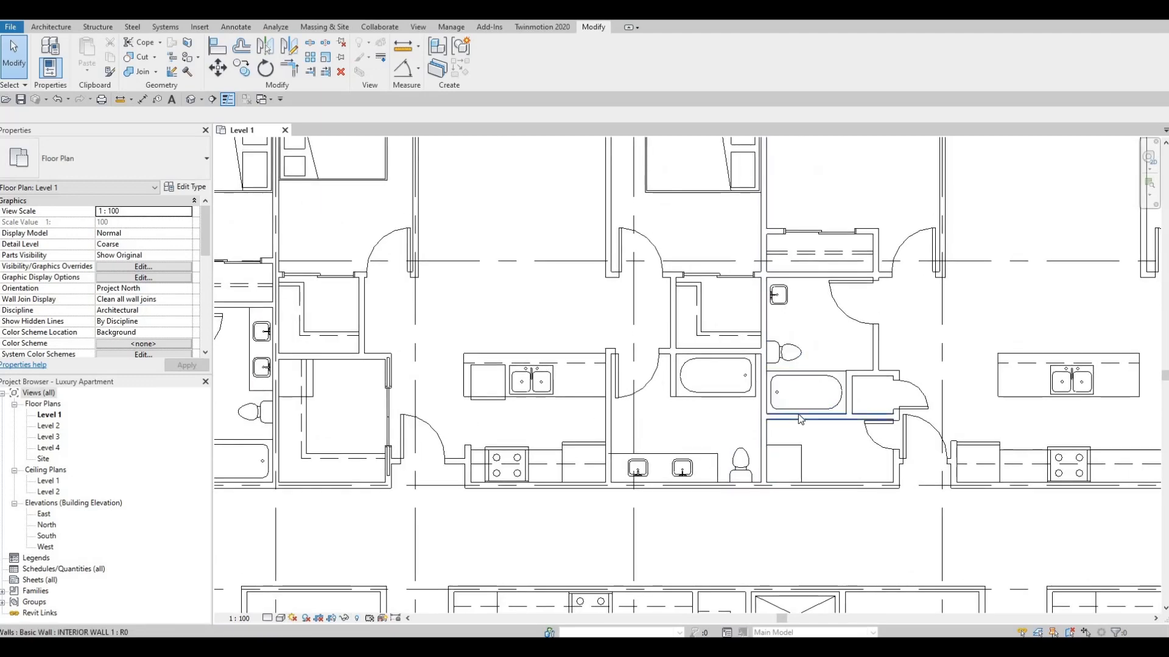
{"action": "left_click", "coordinate": [798, 414]}
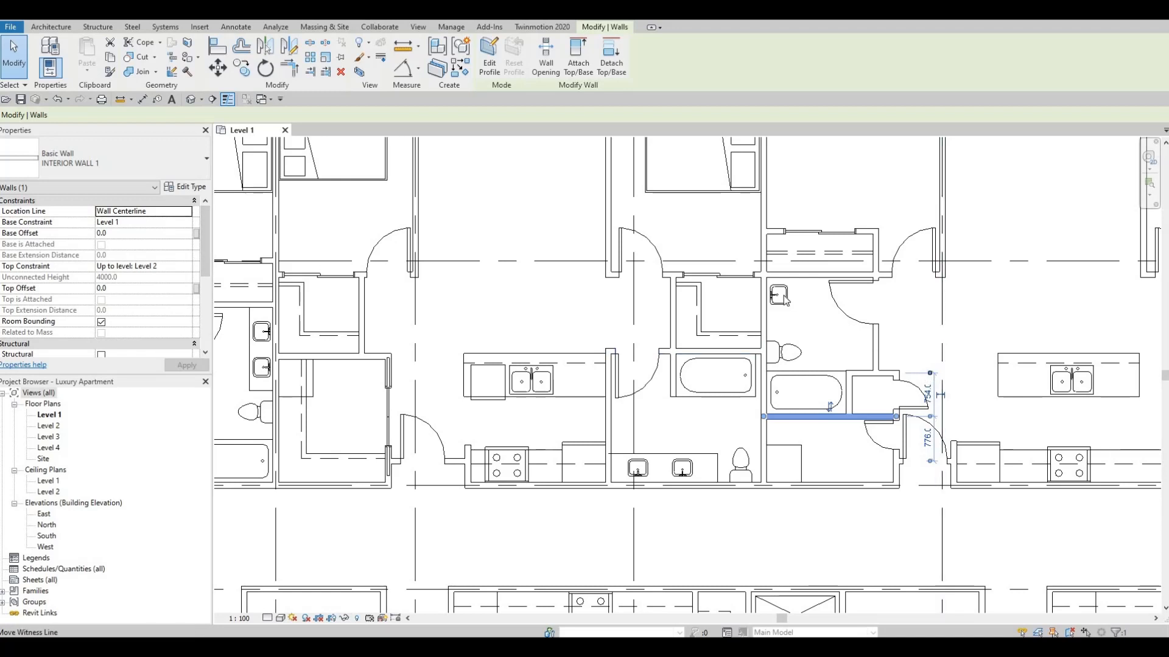
{"action": "left_click_drag", "start_coordinate": [801, 286], "coordinate": [804, 279]}
{"action": "left_click_drag", "start_coordinate": [894, 346], "coordinate": [926, 355]}
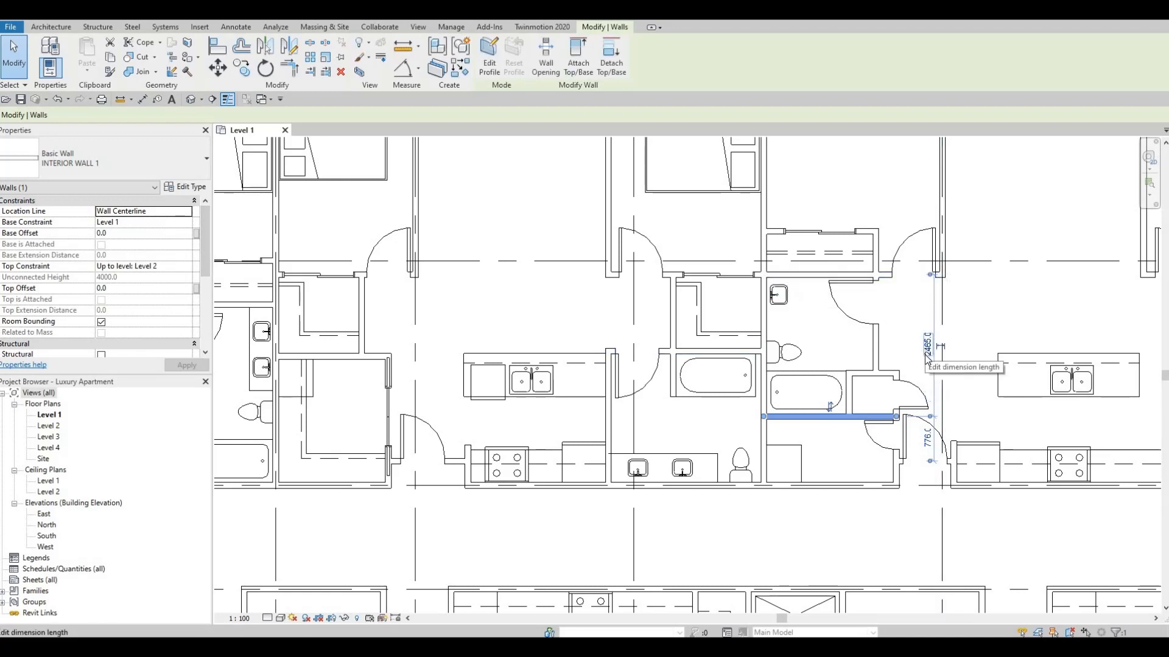
{"action": "left_click", "coordinate": [927, 345]}
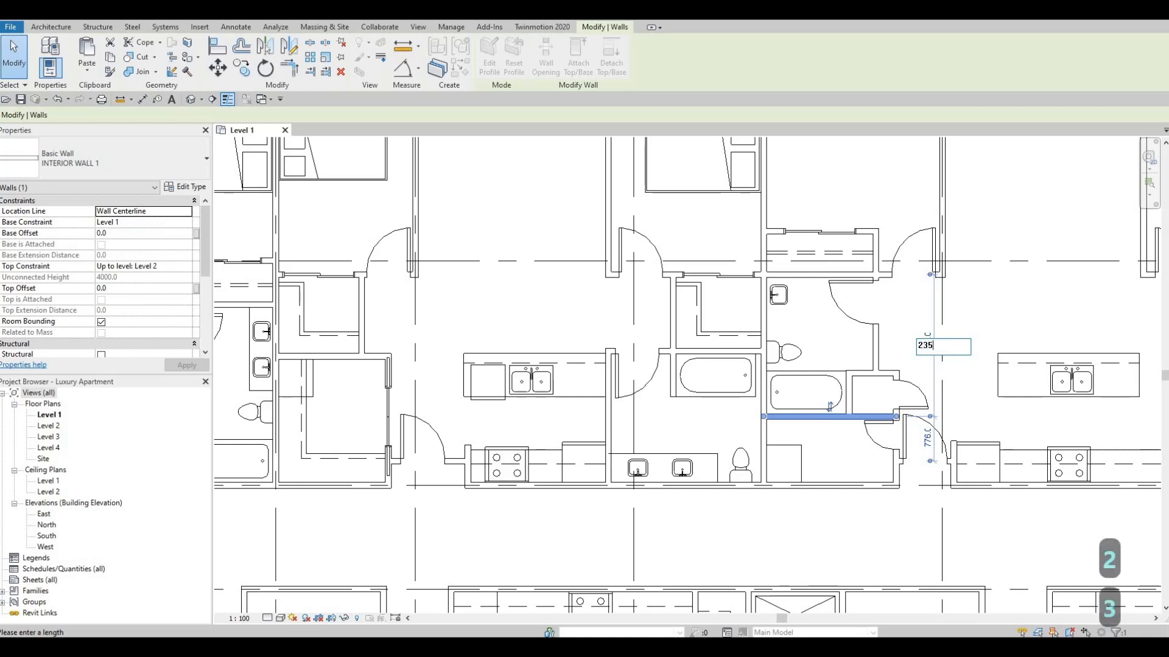
{"action": "type", "text": "50"}
{"action": "key", "text": "Return"}
{"action": "key", "text": "Escape"}
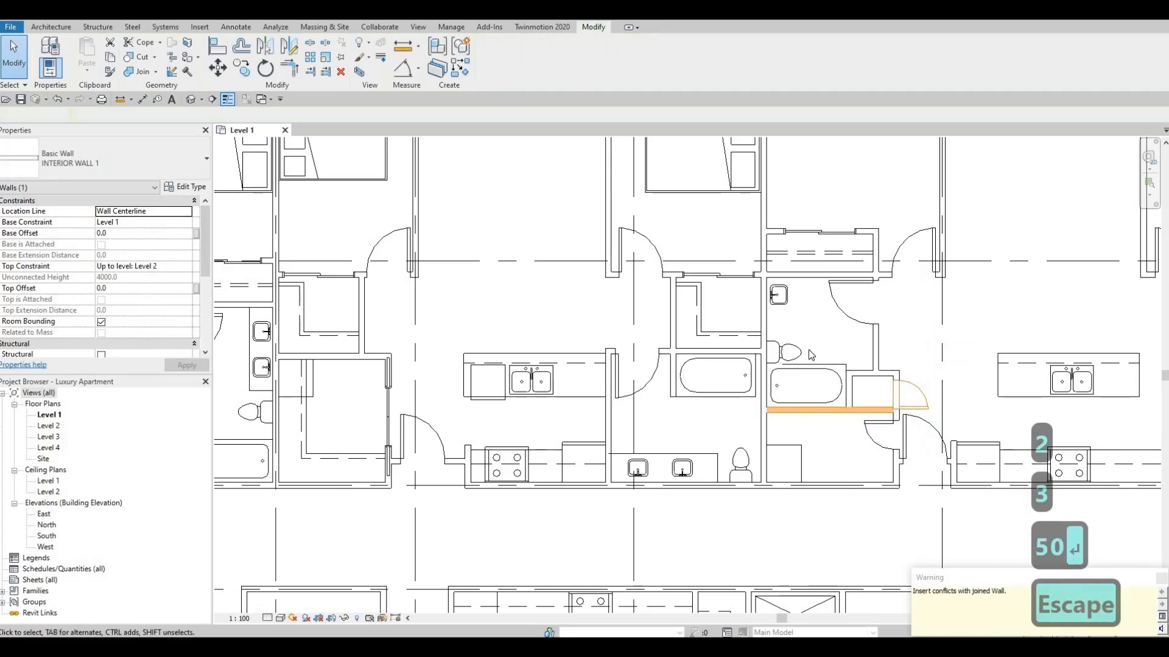
{"action": "key", "text": "Escape"}
Step: Nudge the toilet in that bathroom away from the tub, toward the vanity sink
{"action": "scroll", "coordinate": [810, 355], "scroll_direction": "up", "scroll_amount": 2}
{"action": "left_click", "coordinate": [808, 350]}
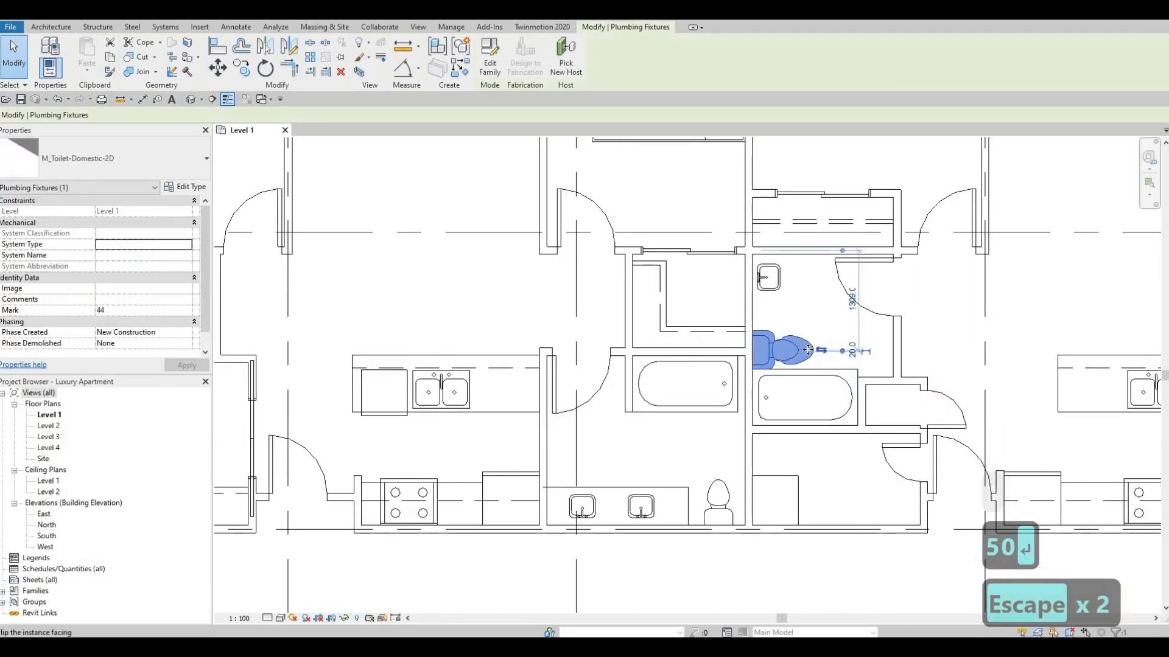
{"action": "key", "text": "Up"}
{"action": "key", "text": "Up"}
{"action": "key", "text": "Up"}
{"action": "key", "text": "Up"}
{"action": "key", "text": "Up"}
{"action": "key", "text": "Up"}
{"action": "key", "text": "Up"}
{"action": "key", "text": "Up"}
{"action": "key", "text": "Up"}
{"action": "key", "text": "Up"}
{"action": "key", "text": "Up"}
{"action": "key", "text": "Up"}
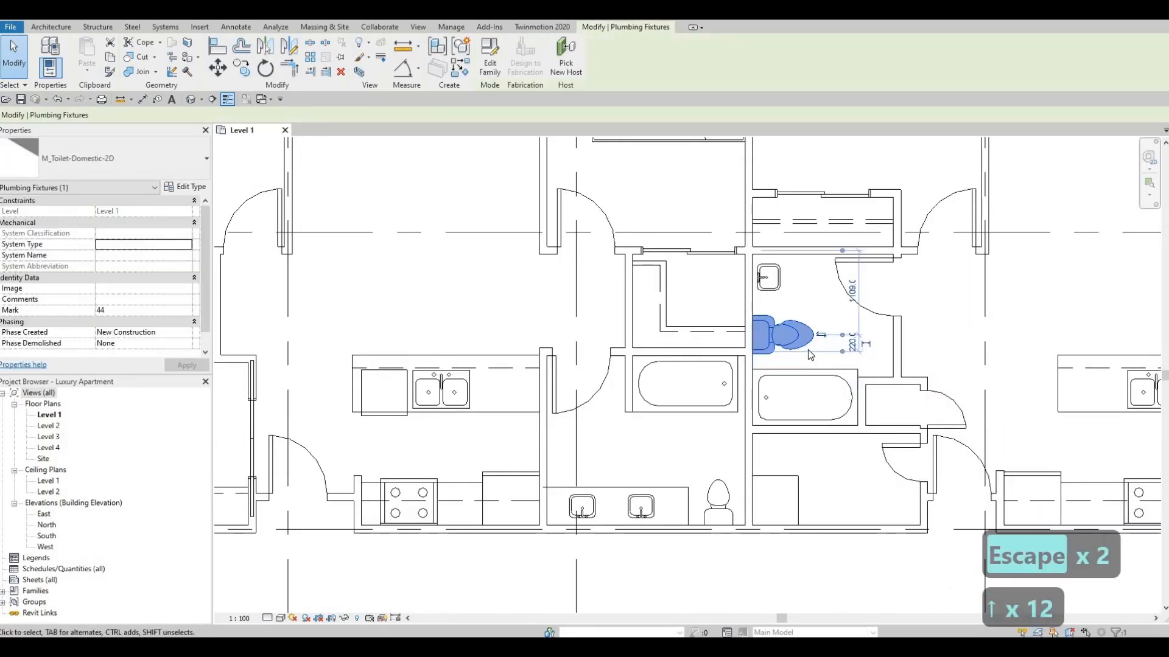
{"action": "key", "text": "Down"}
{"action": "key", "text": "Down"}
{"action": "key", "text": "Down"}
{"action": "key", "text": "Down"}
{"action": "key", "text": "Down"}
{"action": "key", "text": "Down"}
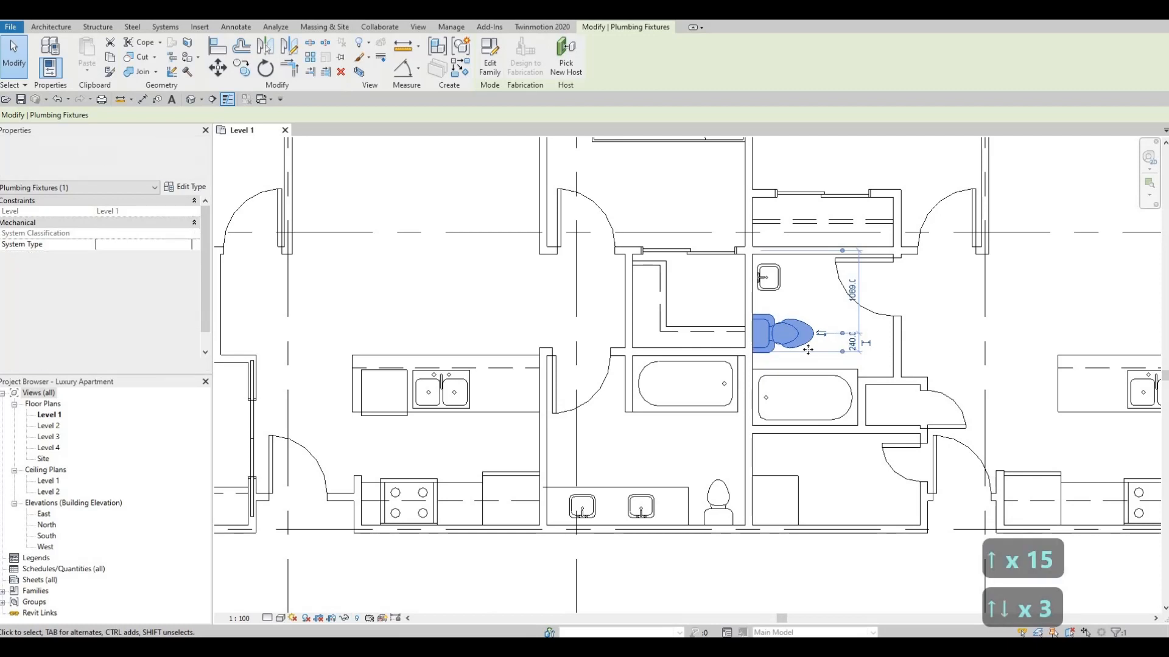
{"action": "key", "text": "Escape"}
{"action": "key", "text": "Escape"}
Step: Nudge the bathroom's square vanity sink slightly toward the toilet
{"action": "left_click", "coordinate": [778, 277]}
{"action": "key", "text": "Down"}
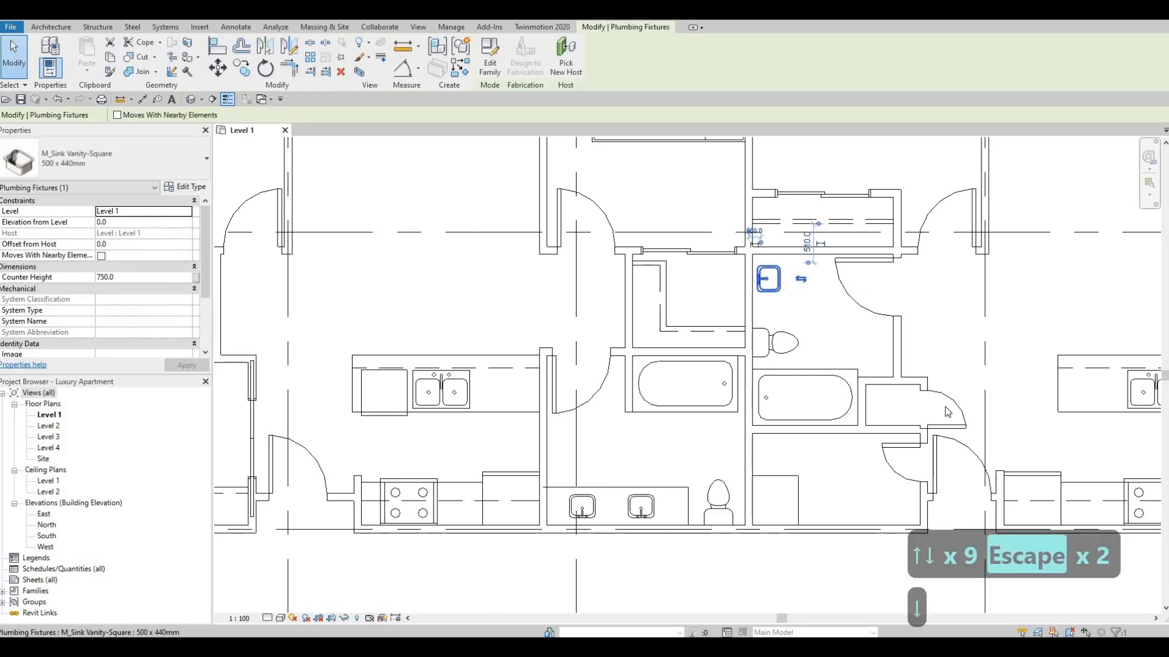
{"action": "key", "text": "Escape"}
{"action": "key", "text": "Escape"}
Step: Nudge the 500 x 2032mm door of the room behind the tub toward the tub wall
{"action": "middle_click_drag", "start_coordinate": [918, 448], "coordinate": [843, 339]}
{"action": "scroll", "coordinate": [840, 338], "scroll_direction": "up", "scroll_amount": 3}
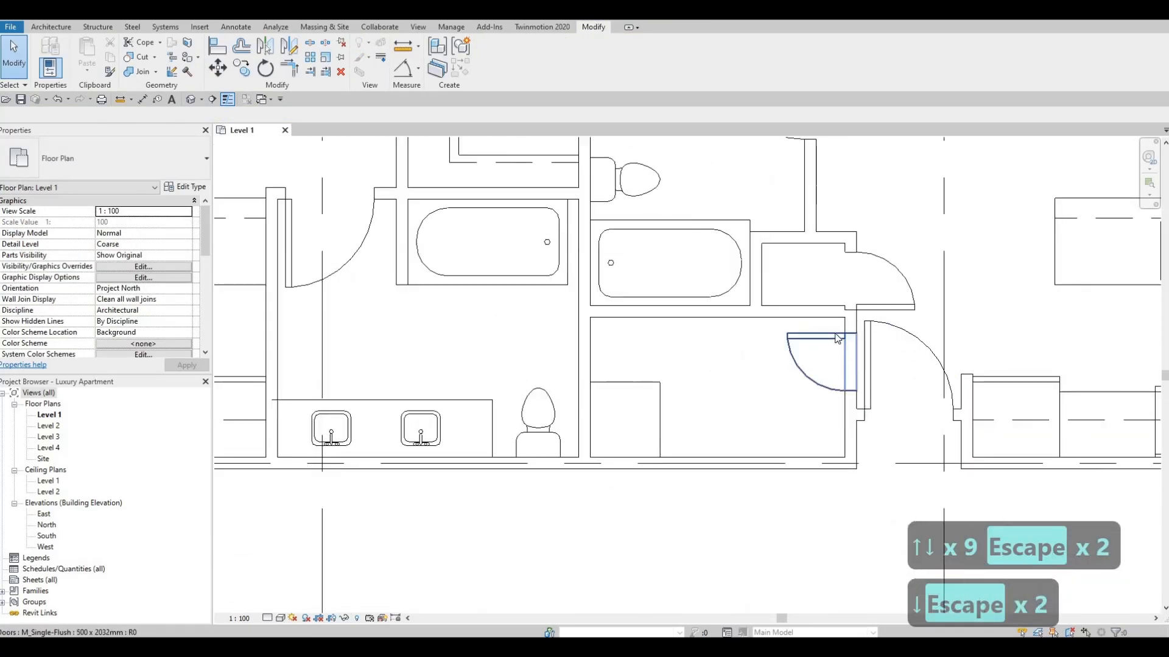
{"action": "left_click", "coordinate": [837, 337]}
{"action": "key", "text": "Up"}
{"action": "key", "text": "Up"}
{"action": "key", "text": "Escape"}
{"action": "key", "text": "Escape"}
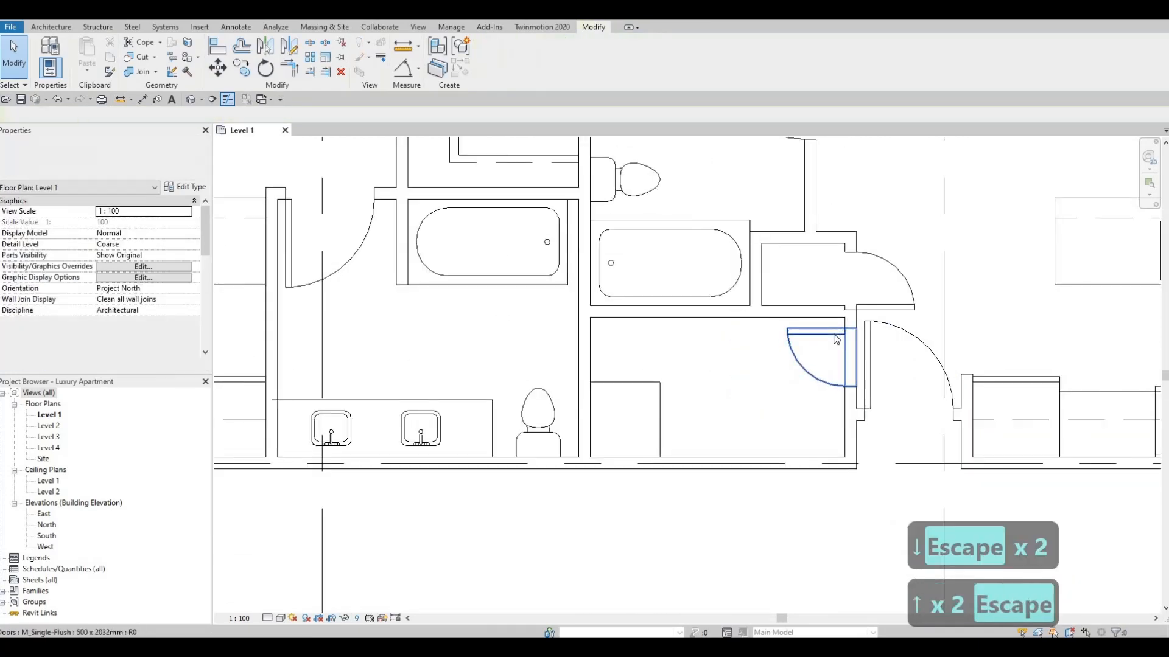
Step: Replace the narrow door of the room behind the tub with an M_Single-Flush 0762 x 2134mm door swinging into the room
{"action": "left_click", "coordinate": [862, 355]}
{"action": "key", "text": "Delete"}
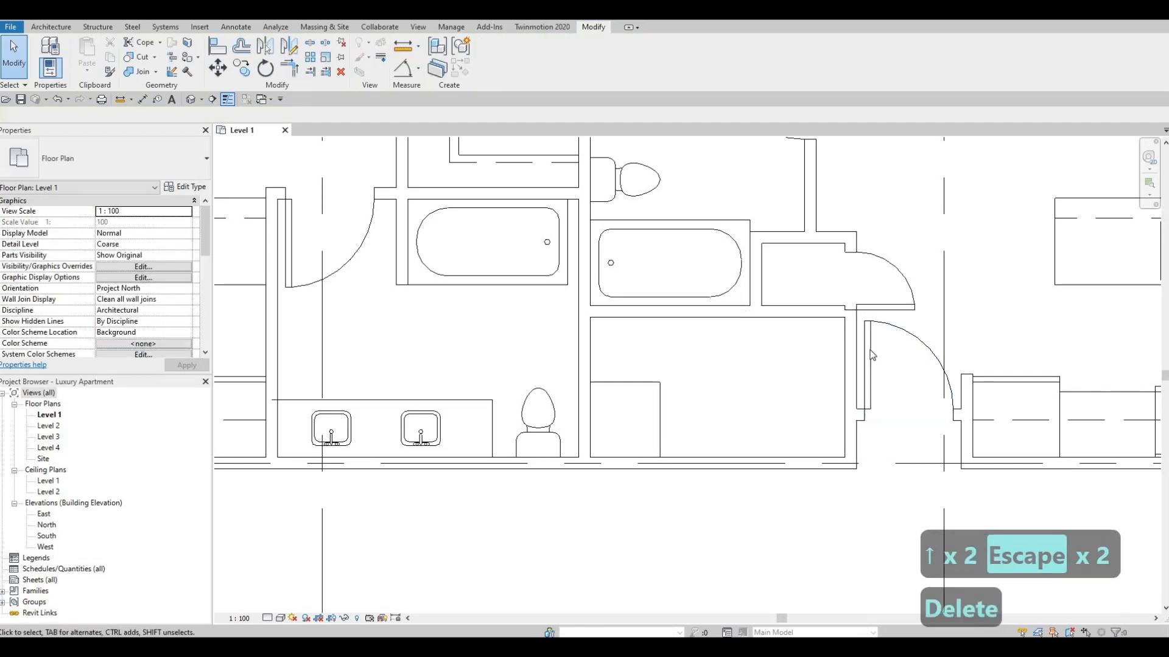
{"action": "left_click", "coordinate": [867, 353]}
{"action": "key", "text": "c"}
{"action": "key", "text": "s"}
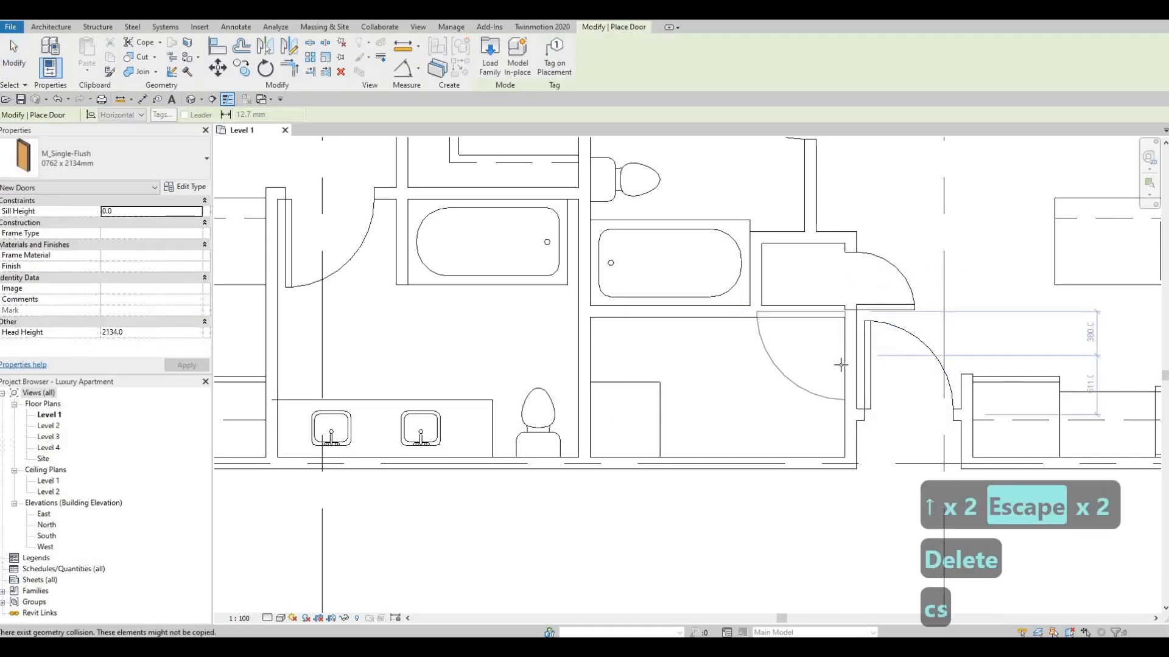
{"action": "key", "text": "Escape"}
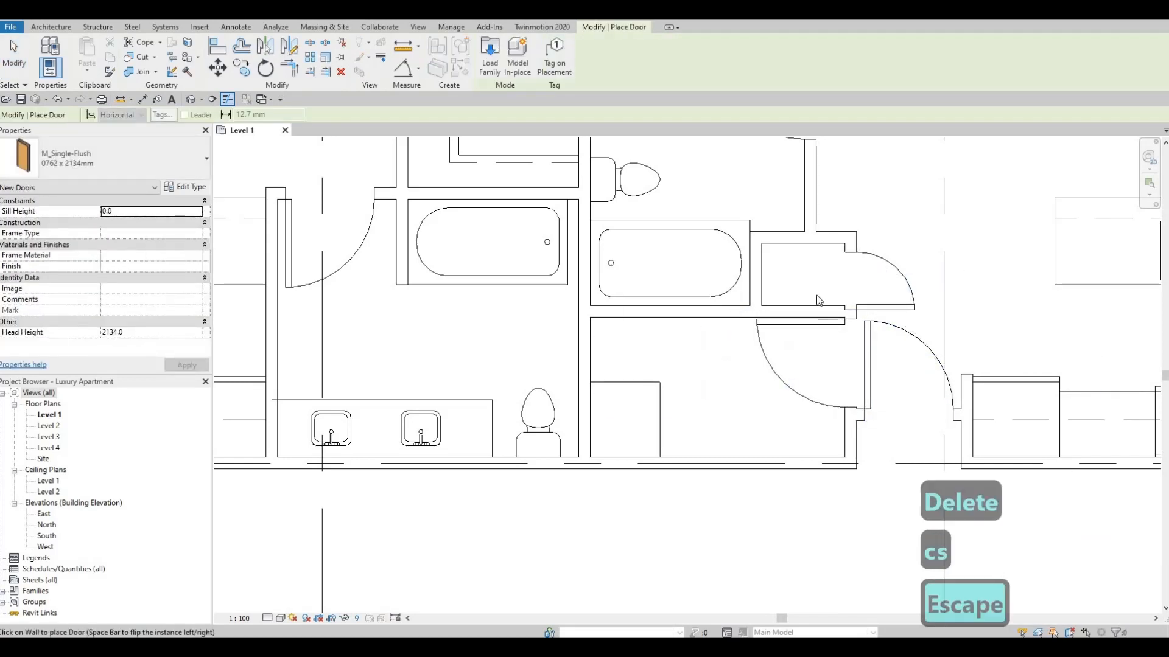
{"action": "key", "text": "Escape"}
{"action": "scroll", "coordinate": [819, 380], "scroll_direction": "down", "scroll_amount": 3}
{"action": "key", "text": "Escape"}
Step: Draw a dashed <Demolished> detail line from the tub wall to the corridor wall, just inside the square appliance's front edge
{"action": "mouse_move", "coordinate": [820, 380]}
{"action": "middle_mouse_down"}
{"action": "mouse_move", "coordinate": [847, 407]}
{"action": "mouse_move", "coordinate": [842, 450]}
{"action": "middle_mouse_up"}
{"action": "middle_click_drag", "start_coordinate": [798, 399], "coordinate": [793, 469]}
{"action": "scroll", "coordinate": [798, 450], "scroll_direction": "down", "scroll_amount": 1}
{"action": "mouse_move", "coordinate": [741, 362]}
{"action": "middle_mouse_down"}
{"action": "mouse_move", "coordinate": [738, 332]}
{"action": "mouse_move", "coordinate": [746, 412]}
{"action": "middle_mouse_up"}
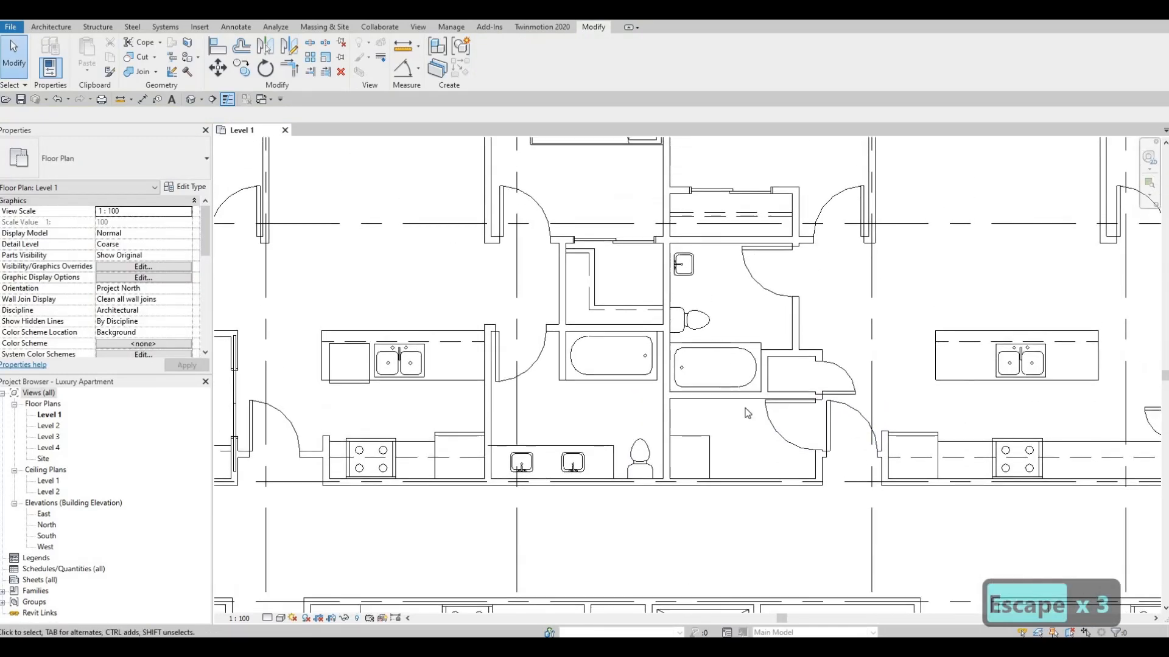
{"action": "scroll", "coordinate": [746, 412], "scroll_direction": "down", "scroll_amount": 1}
{"action": "scroll", "coordinate": [748, 411], "scroll_direction": "up", "scroll_amount": 2}
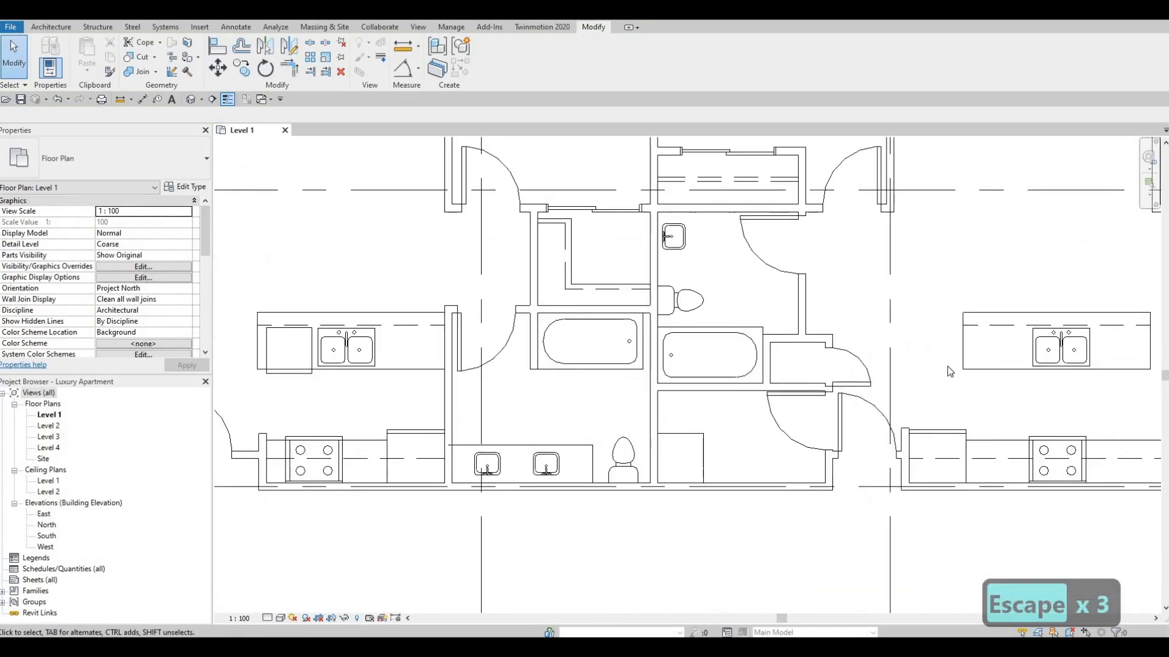
{"action": "left_click", "coordinate": [980, 325]}
{"action": "key", "text": "c"}
{"action": "key", "text": "s"}
{"action": "scroll", "coordinate": [587, 398], "scroll_direction": "up", "scroll_amount": 1}
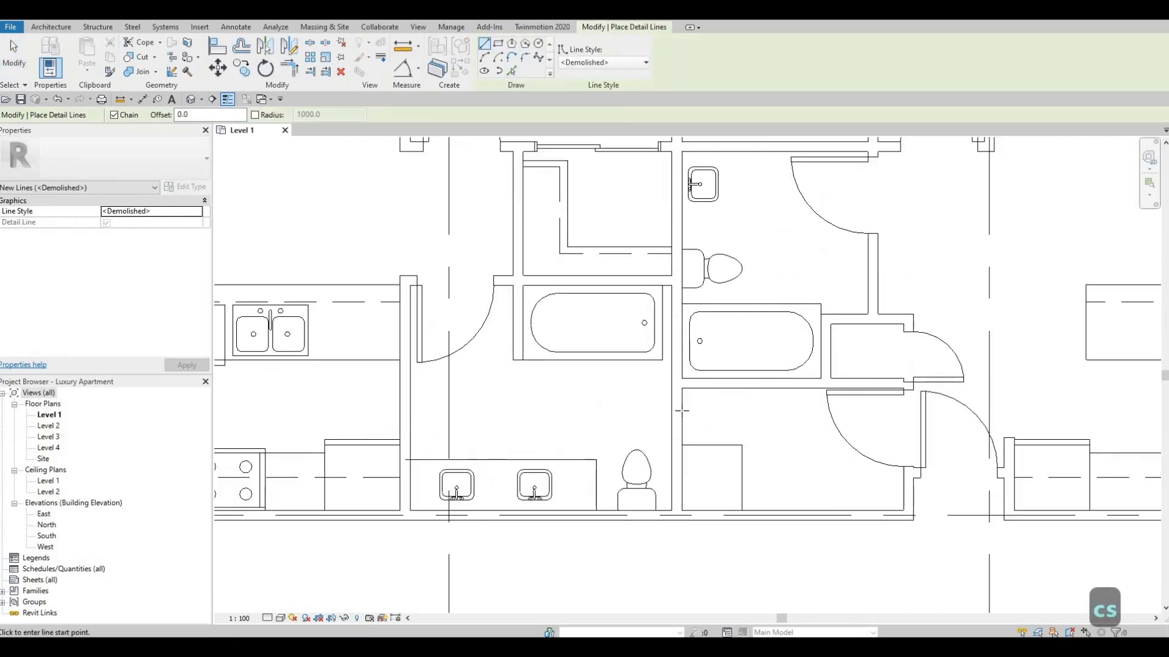
{"action": "left_click", "coordinate": [775, 412]}
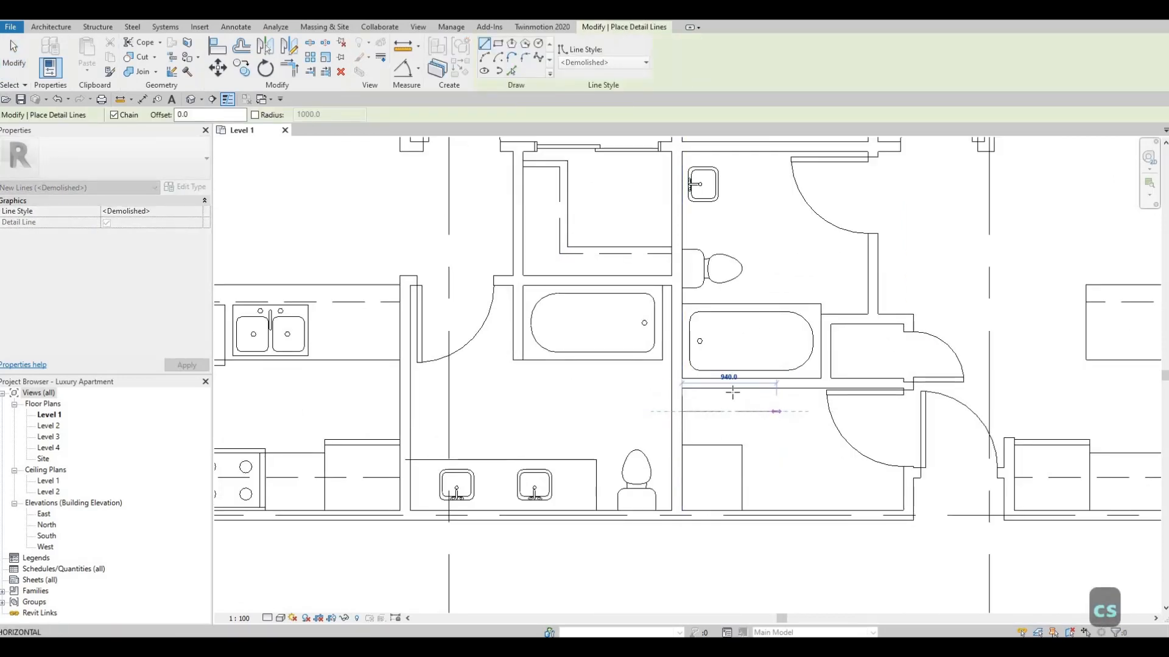
{"action": "key", "text": "Escape"}
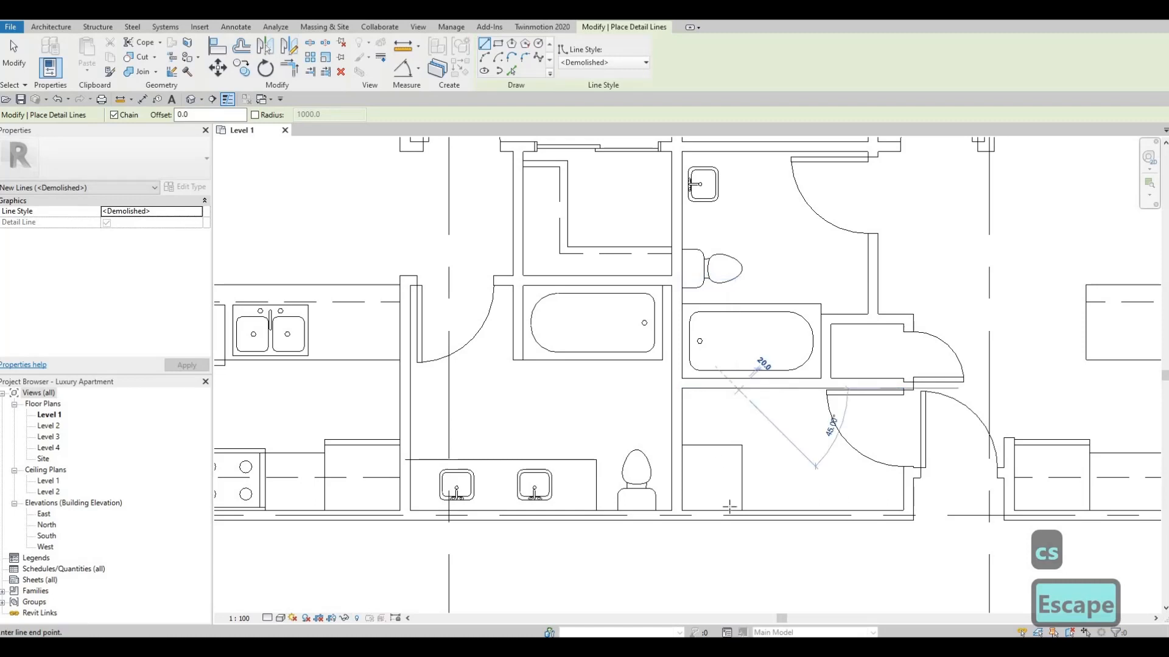
{"action": "left_click", "coordinate": [735, 506]}
{"action": "key", "text": "Escape"}
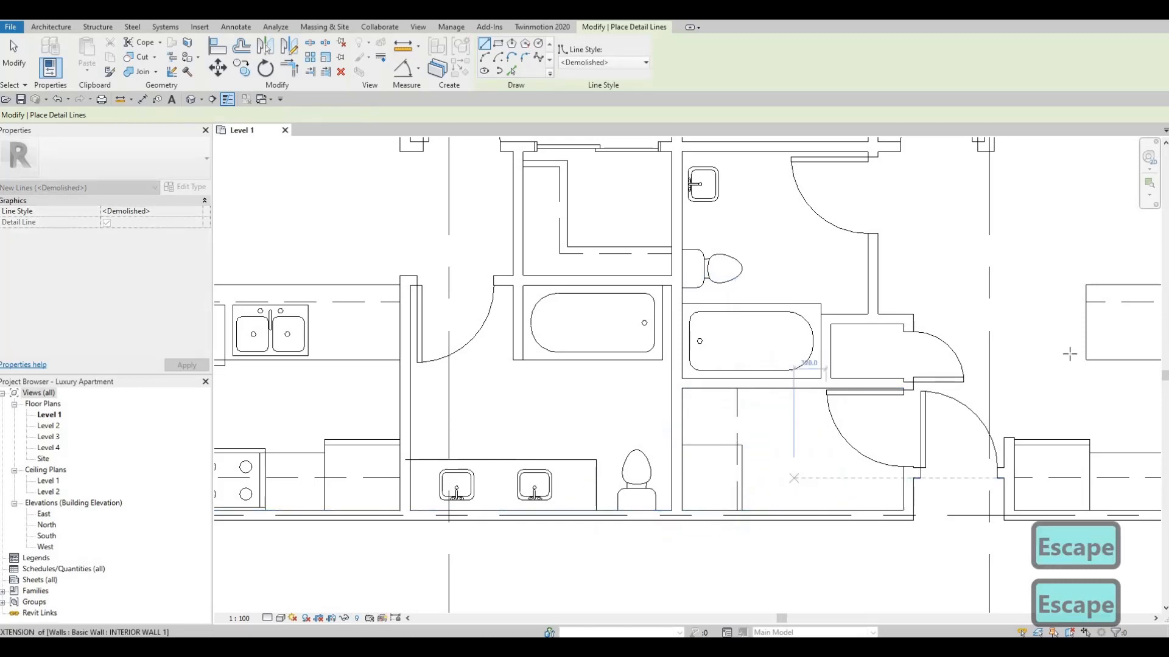
{"action": "middle_click_drag", "start_coordinate": [1147, 373], "coordinate": [1045, 392]}
{"action": "key", "text": "Escape"}
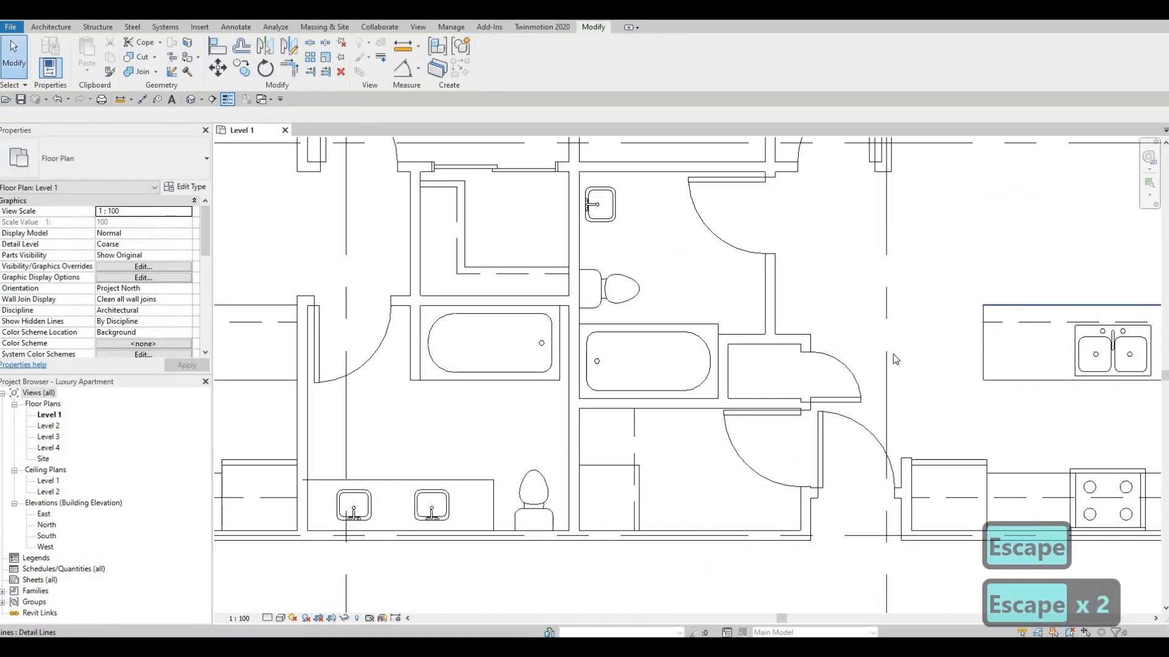
Step: Draw a Thin Lines detail line from wall to wall, parallel to the dashed line and just in front of the square appliance
{"action": "left_click", "coordinate": [887, 354]}
{"action": "key", "text": "c"}
{"action": "key", "text": "s"}
{"action": "scroll", "coordinate": [575, 446], "scroll_direction": "up", "scroll_amount": 3}
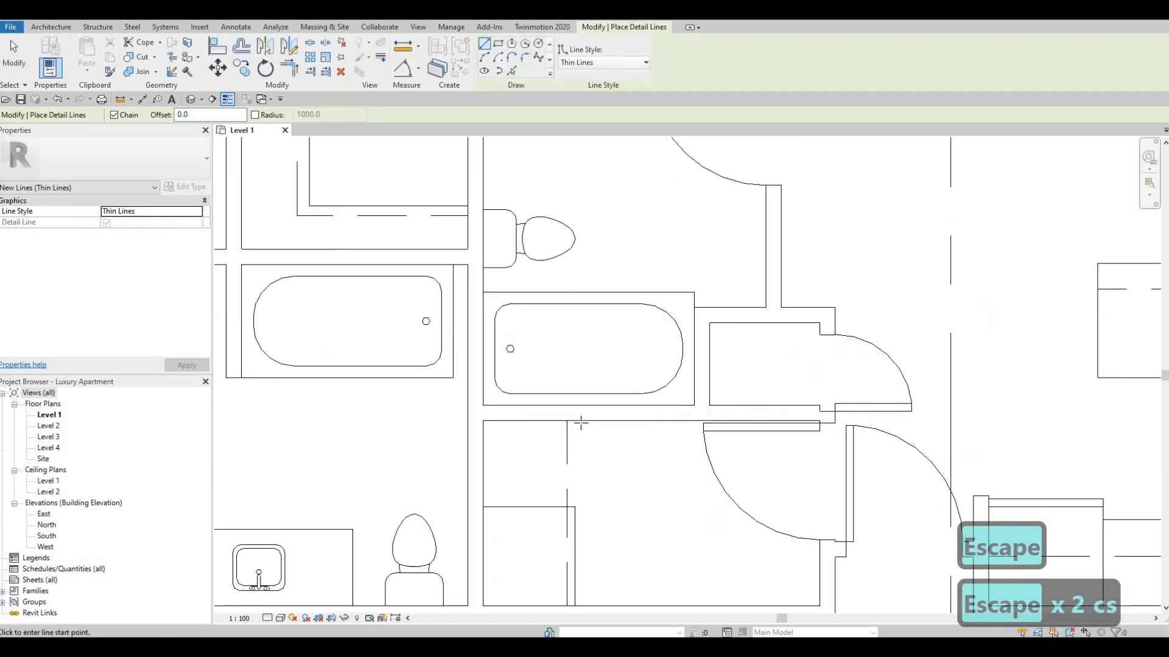
{"action": "left_click", "coordinate": [579, 421]}
{"action": "middle_click_drag", "start_coordinate": [573, 541], "coordinate": [593, 412]}
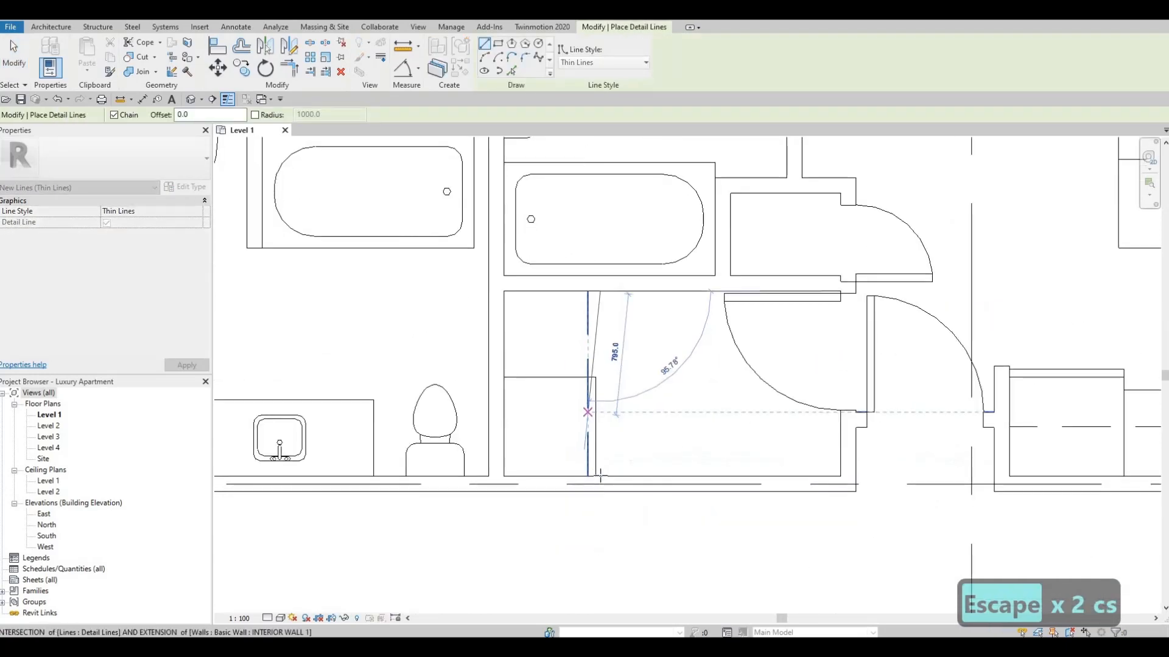
{"action": "left_click", "coordinate": [600, 476]}
{"action": "key", "text": "Escape"}
Step: Draw an L-shaped Thin Lines shelf edge in the closet beside the kitchen counter, with its longer leg about 786 mm long
{"action": "scroll", "coordinate": [776, 411], "scroll_direction": "down", "scroll_amount": 2}
{"action": "middle_click_drag", "start_coordinate": [787, 411], "coordinate": [548, 341]}
{"action": "scroll", "coordinate": [864, 370], "scroll_direction": "down", "scroll_amount": 4}
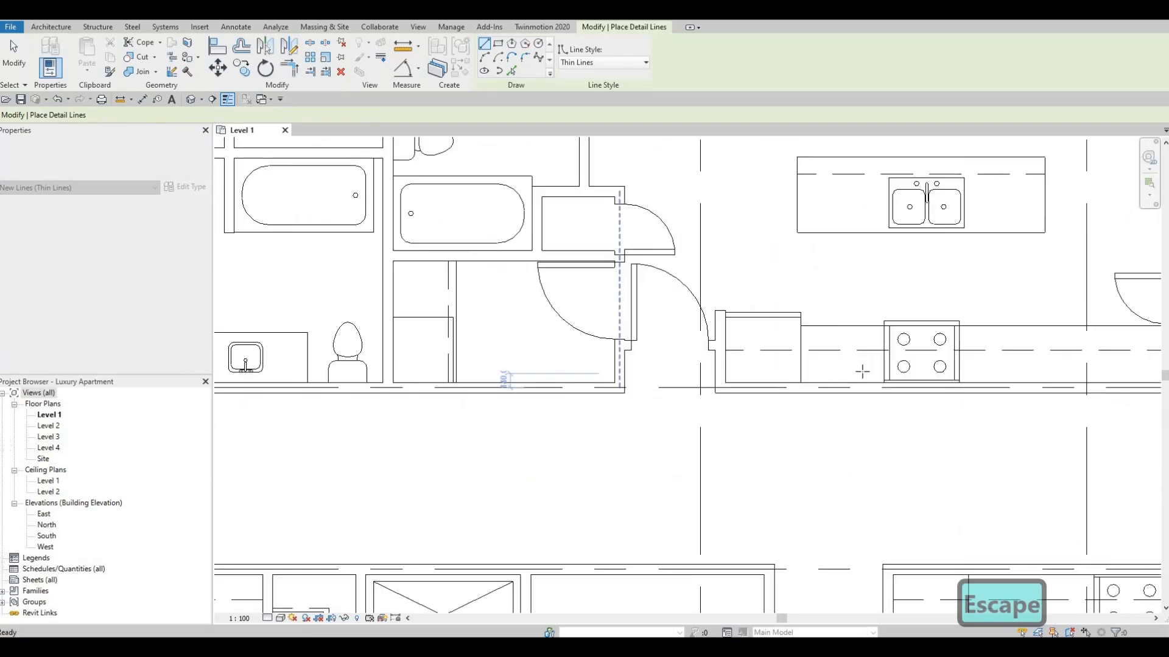
{"action": "middle_click_drag", "start_coordinate": [883, 372], "coordinate": [722, 370]}
{"action": "scroll", "coordinate": [931, 350], "scroll_direction": "up", "scroll_amount": 2}
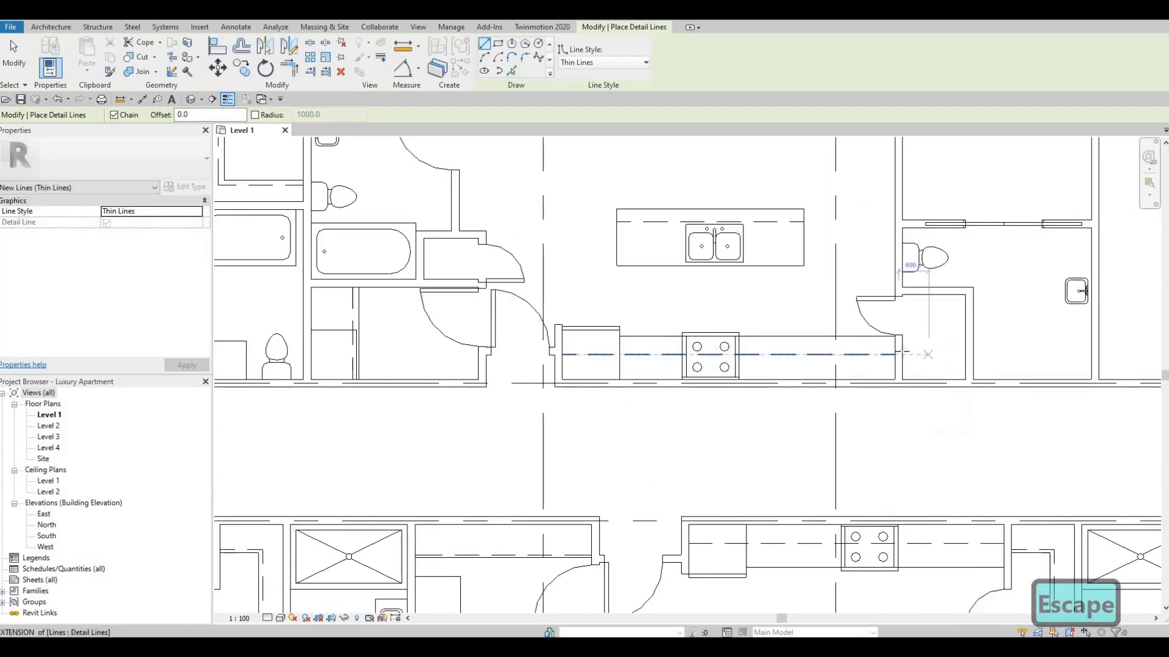
{"action": "left_click", "coordinate": [901, 353]}
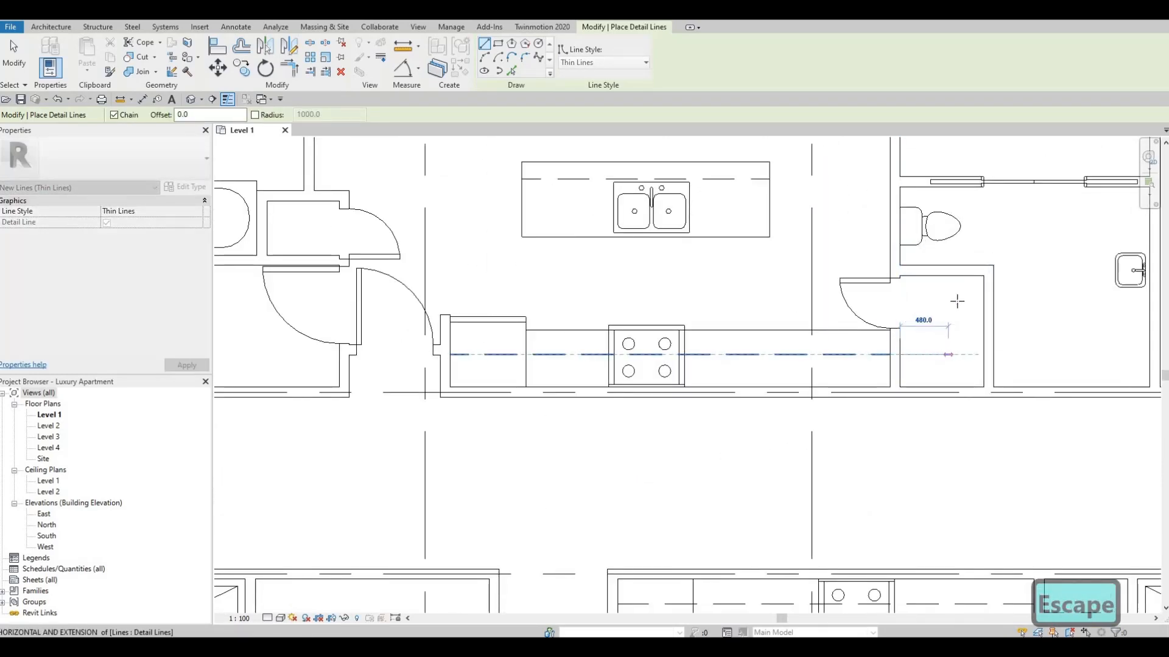
{"action": "left_click", "coordinate": [956, 353]}
{"action": "left_click", "coordinate": [955, 276]}
{"action": "key", "text": "Escape"}
{"action": "key", "text": "Escape"}
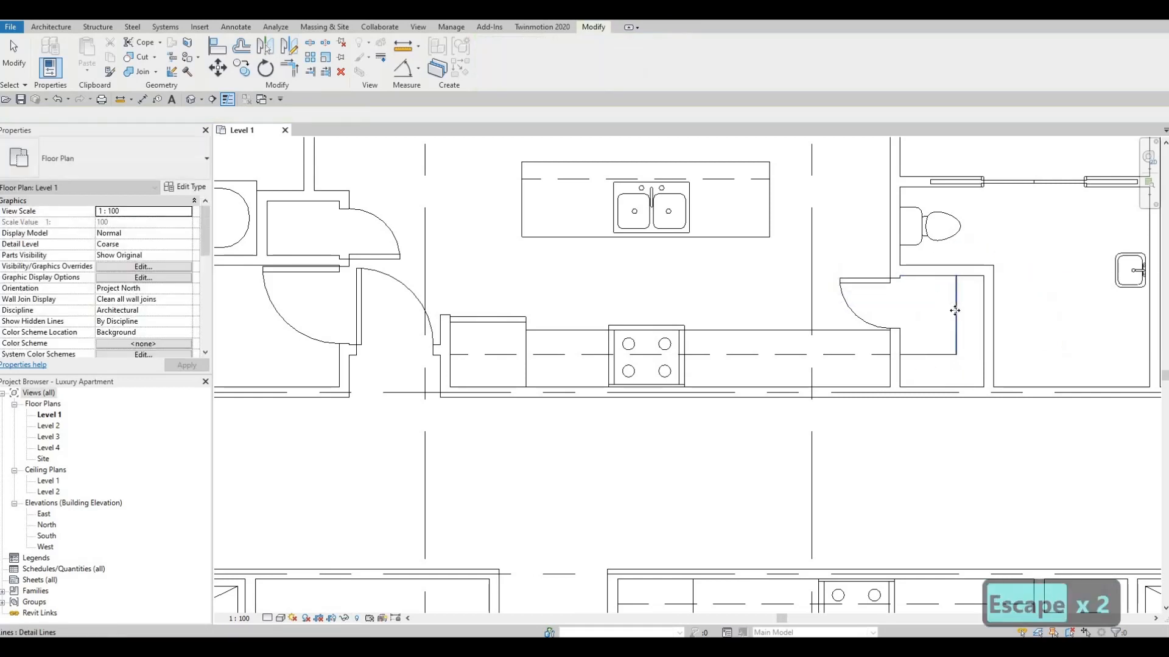
Step: Nudge both legs of the closet's L-shaped shelf edge slightly inward, away from the end wall and the corridor wall
{"action": "left_click", "coordinate": [956, 312]}
{"action": "key", "text": "Left"}
{"action": "key", "text": "Left"}
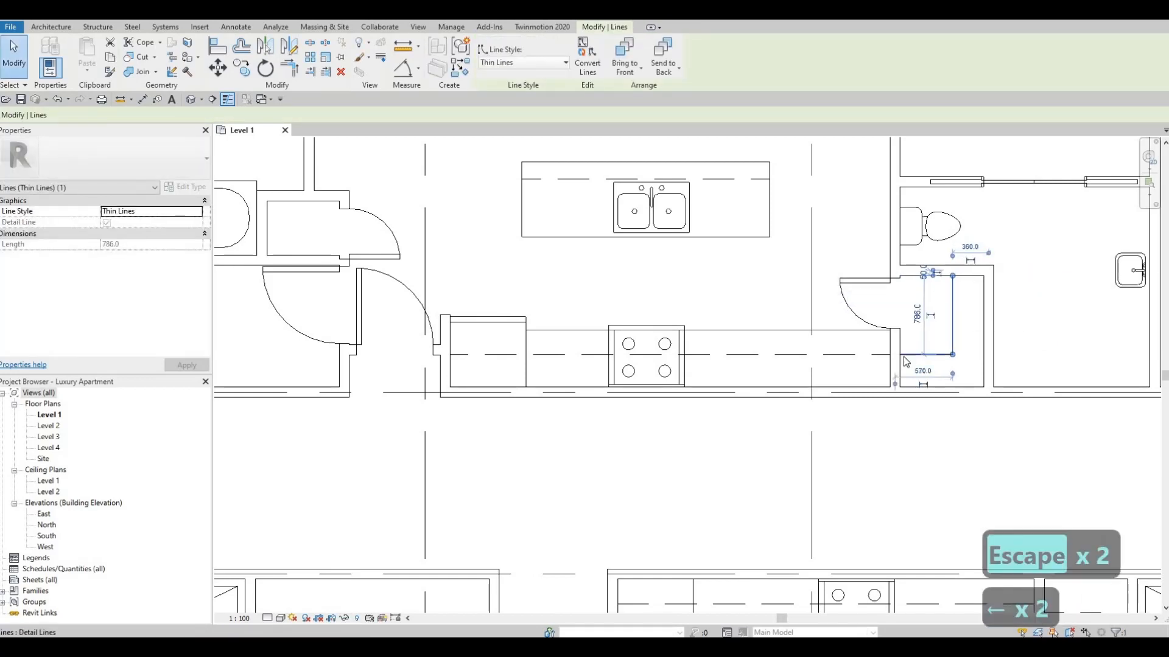
{"action": "left_click", "coordinate": [907, 354]}
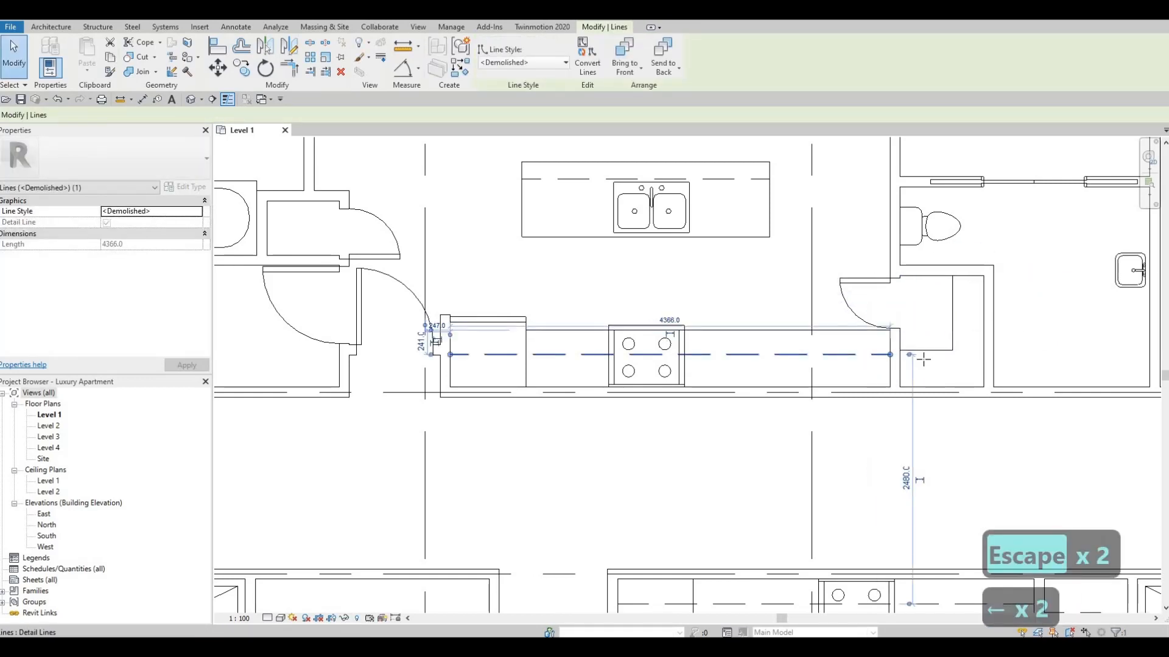
{"action": "key", "text": "Up"}
{"action": "key", "text": "Up"}
Step: Draw a dashed <Demolished> L-shaped detail line just outside the closet's thin shelf edge, in line with the kitchen counter's dashed line
{"action": "key", "text": "c"}
{"action": "key", "text": "s"}
{"action": "scroll", "coordinate": [926, 357], "scroll_direction": "up", "scroll_amount": 2}
{"action": "left_click", "coordinate": [901, 355]}
{"action": "left_click", "coordinate": [970, 354]}
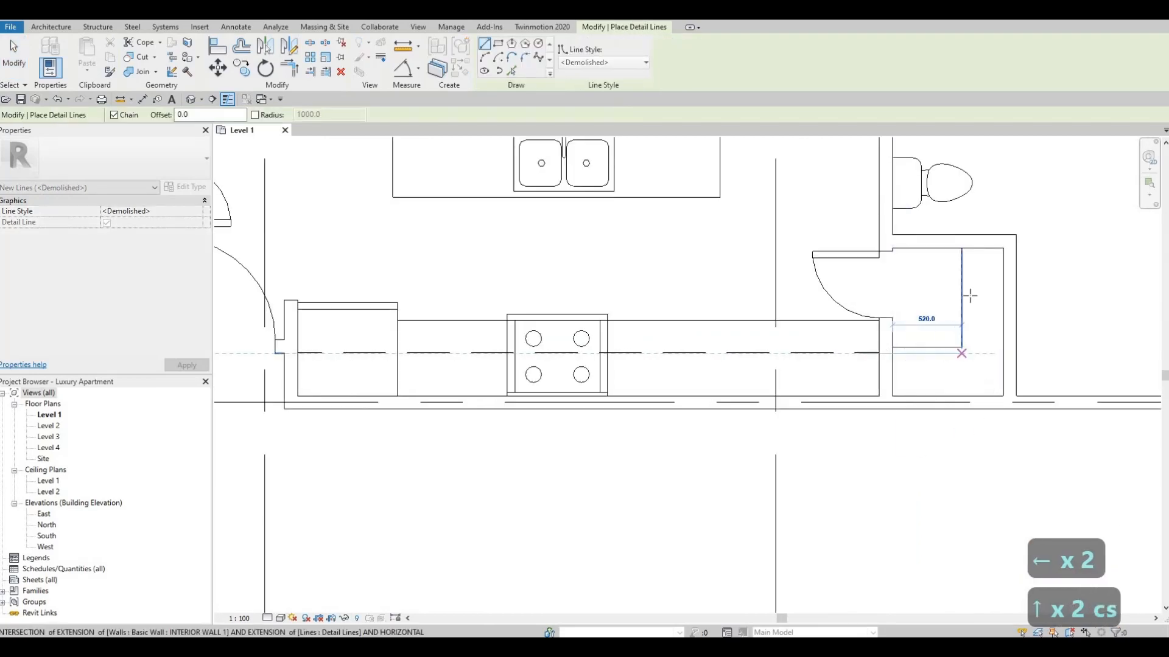
{"action": "key", "text": "Escape"}
{"action": "key", "text": "Escape"}
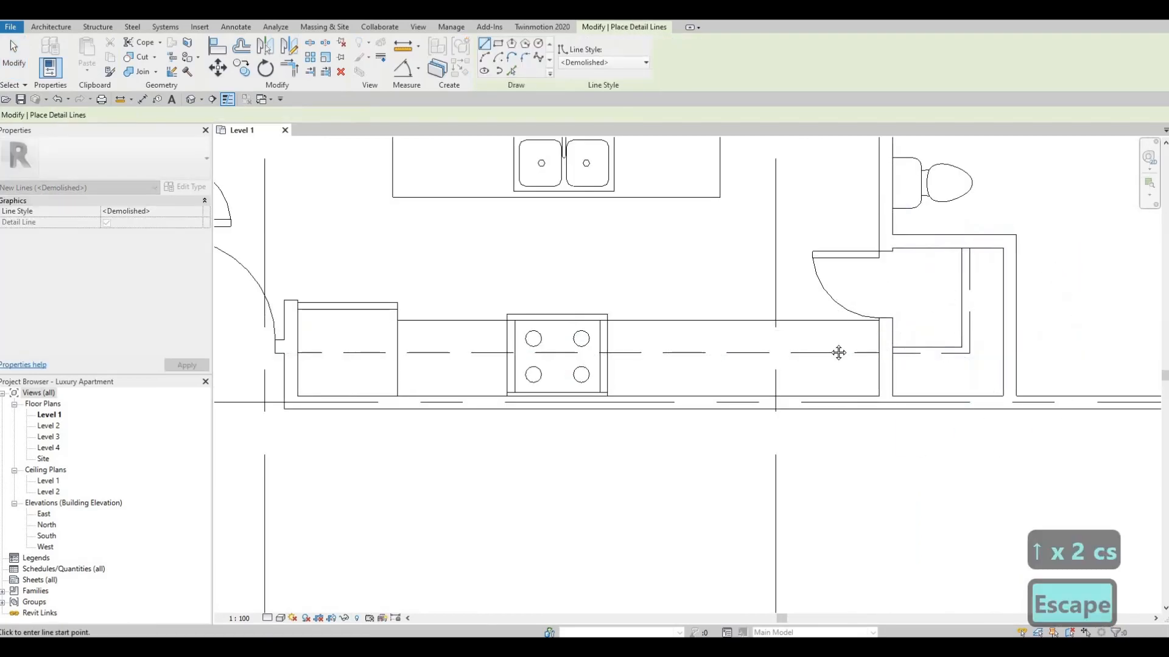
{"action": "scroll", "coordinate": [793, 399], "scroll_direction": "down", "scroll_amount": 4}
{"action": "middle_click_drag", "start_coordinate": [584, 360], "coordinate": [869, 386]}
{"action": "middle_click_drag", "start_coordinate": [532, 314], "coordinate": [592, 358]}
{"action": "scroll", "coordinate": [515, 334], "scroll_direction": "up", "scroll_amount": 2}
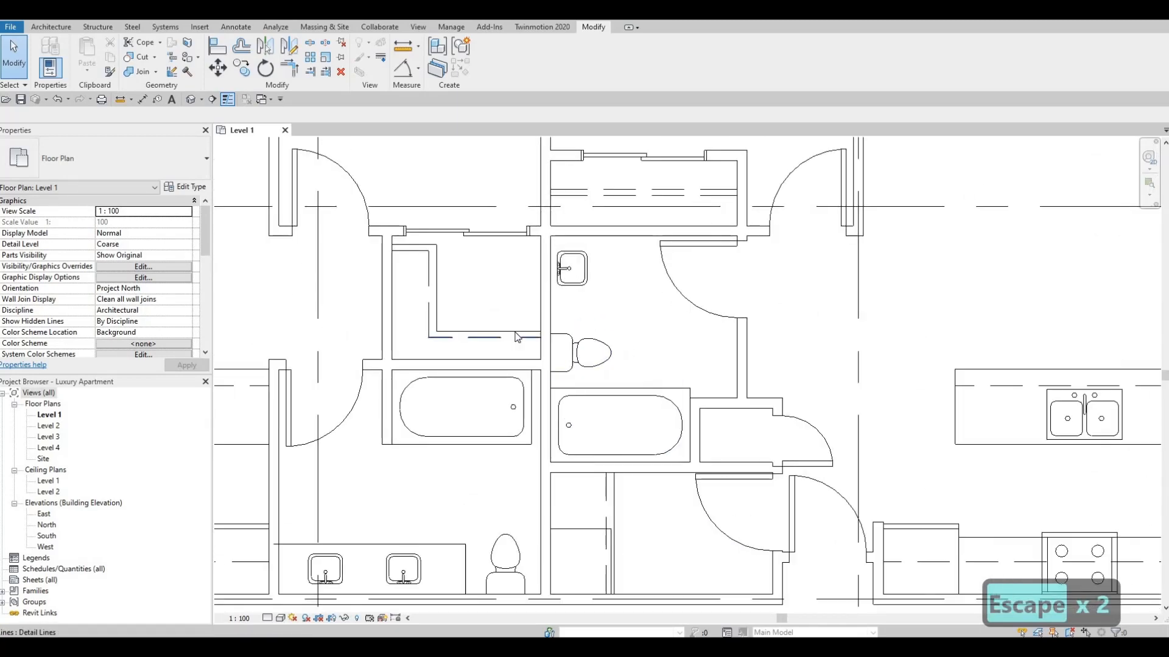
Step: Draw an L-shaped Thin Lines counter edge around the sink in the bathroom beside the L-shaped closet, with its longer leg about 819 mm long
{"action": "left_click", "coordinate": [516, 337]}
{"action": "key", "text": "c"}
{"action": "key", "text": "s"}
{"action": "scroll", "coordinate": [615, 300], "scroll_direction": "up", "scroll_amount": 1}
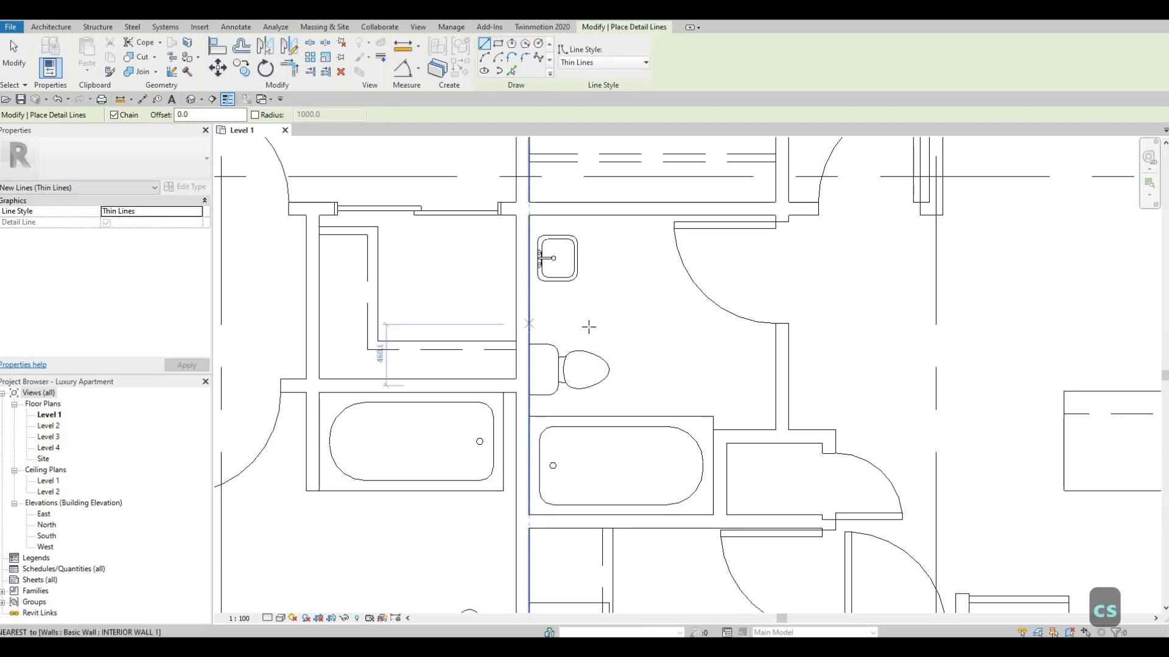
{"action": "left_click", "coordinate": [587, 325]}
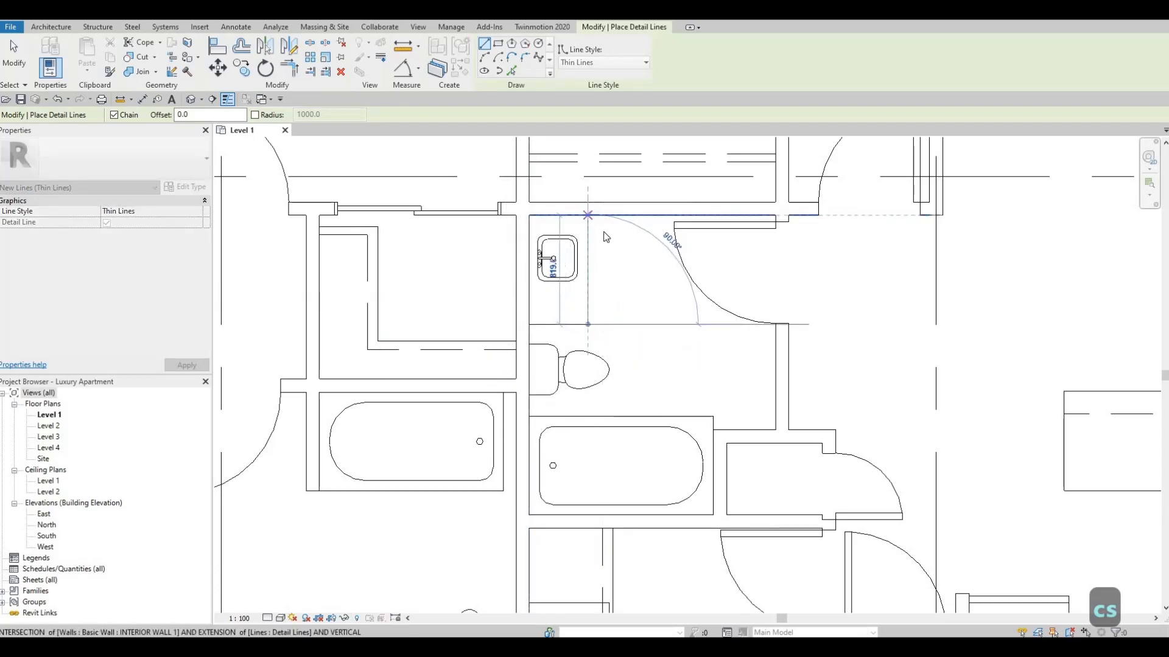
{"action": "left_click", "coordinate": [588, 217]}
{"action": "key", "text": "Escape"}
Step: Draw an L-shaped Thin Lines counter edge around the sink in the bathroom on the kitchen's far side, with its longer leg about 1120 mm long
{"action": "scroll", "coordinate": [670, 323], "scroll_direction": "down", "scroll_amount": 5}
{"action": "middle_click_drag", "start_coordinate": [938, 342], "coordinate": [579, 329]}
{"action": "scroll", "coordinate": [724, 354], "scroll_direction": "up", "scroll_amount": 1}
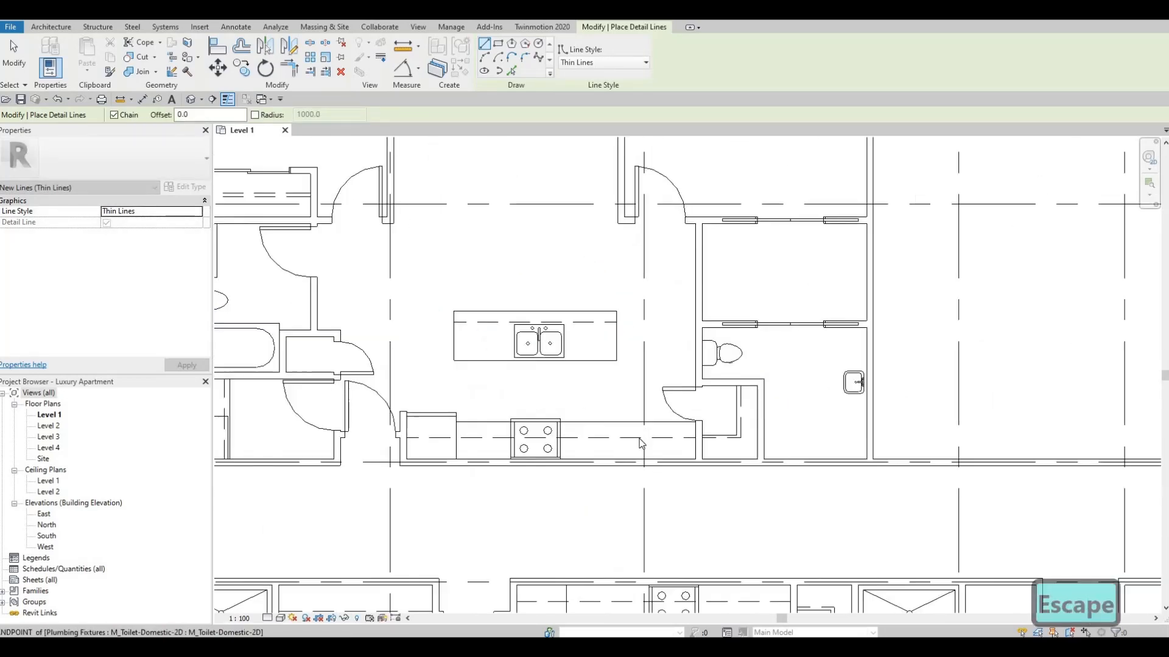
{"action": "key", "text": "Escape"}
{"action": "scroll", "coordinate": [641, 444], "scroll_direction": "up", "scroll_amount": 1}
{"action": "left_click", "coordinate": [637, 442]}
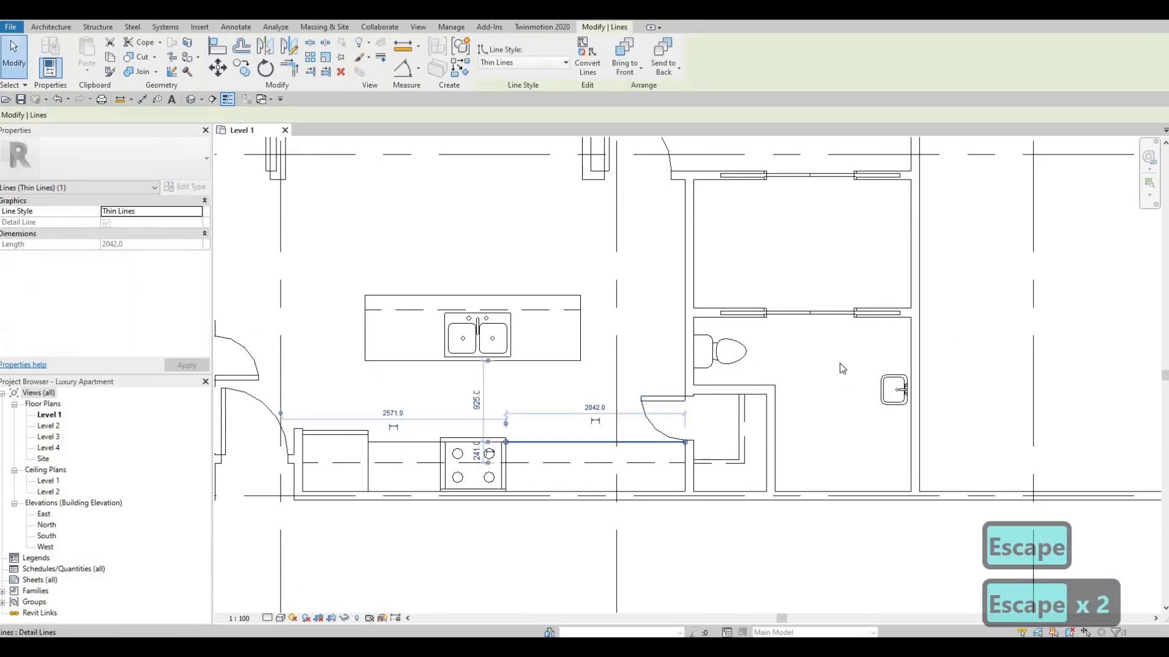
{"action": "key", "text": "c"}
{"action": "key", "text": "s"}
{"action": "scroll", "coordinate": [852, 365], "scroll_direction": "up", "scroll_amount": 2}
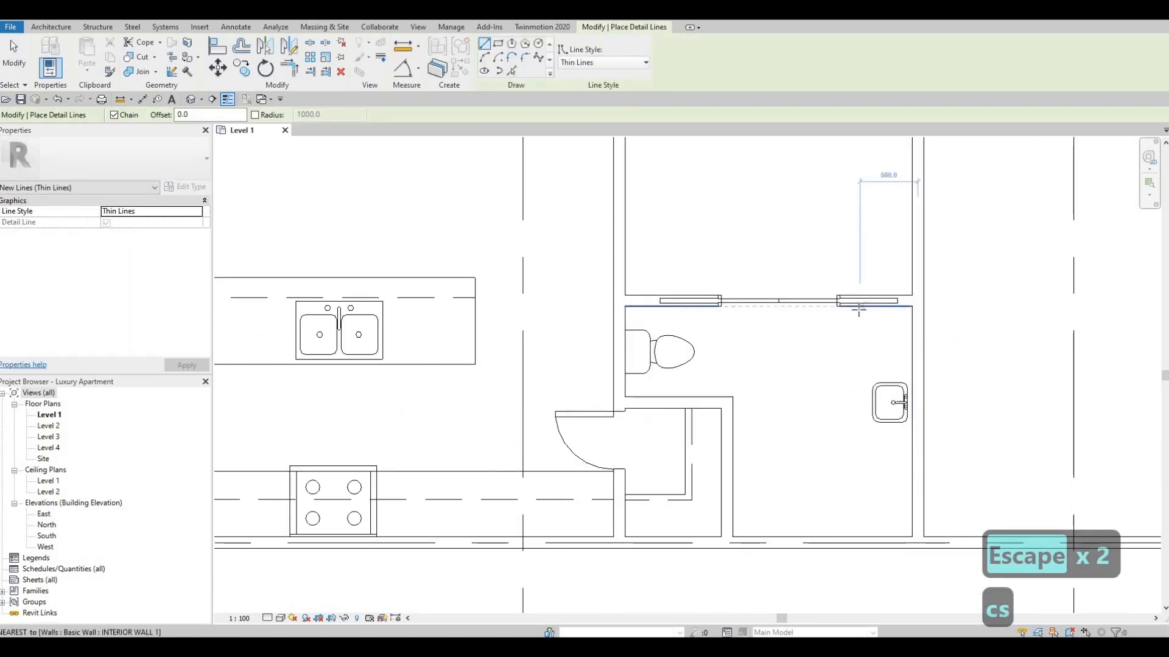
{"action": "left_click", "coordinate": [856, 420]}
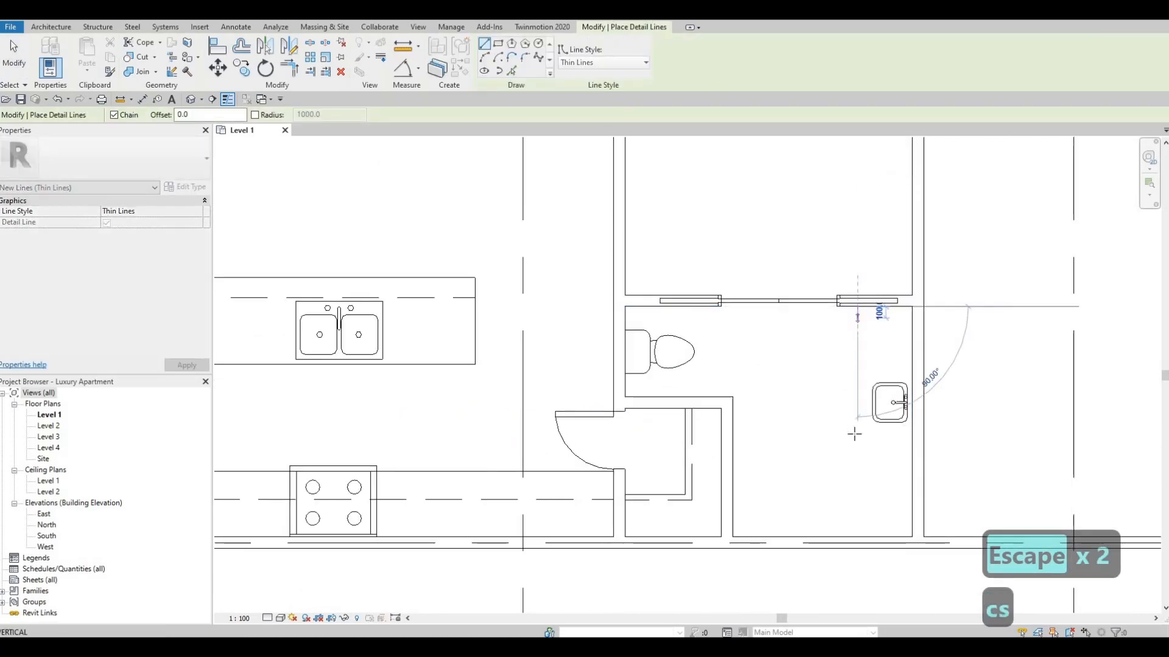
{"action": "left_click", "coordinate": [903, 437]}
{"action": "left_click", "coordinate": [907, 436]}
{"action": "key", "text": "Escape"}
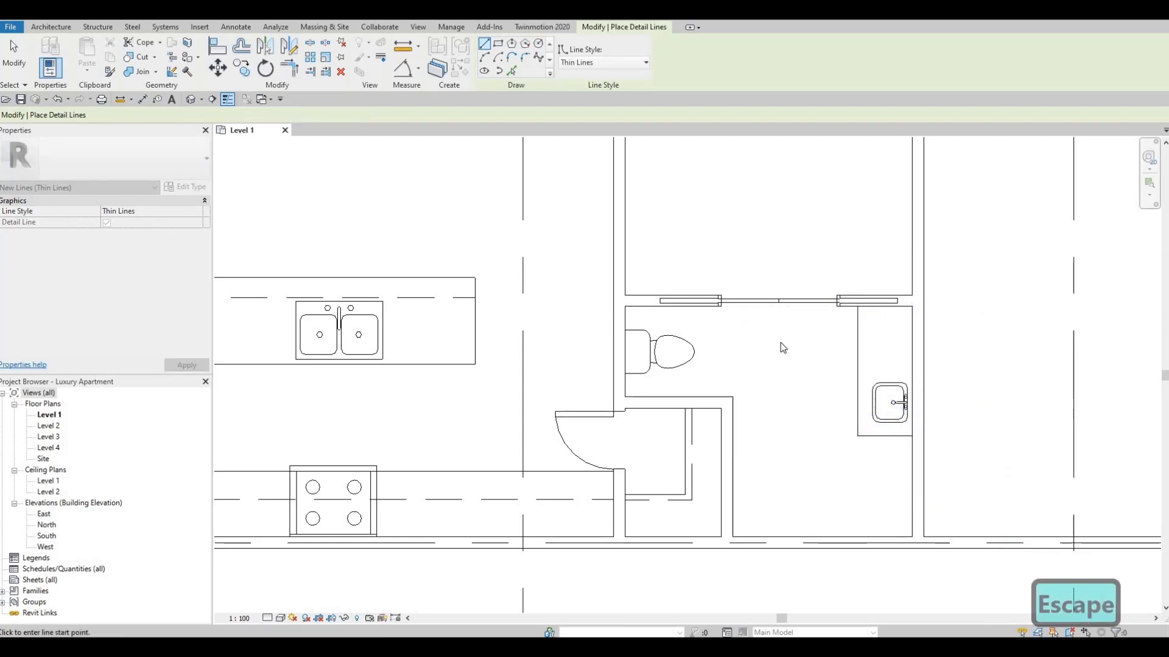
{"action": "key", "text": "Escape"}
Step: Draw a Thin Lines shelf edge about 1470 mm long from wall to wall across the adjoining walk-in closet, in line with the bathroom counter edge
{"action": "scroll", "coordinate": [783, 348], "scroll_direction": "down", "scroll_amount": 1}
{"action": "middle_click_drag", "start_coordinate": [784, 316], "coordinate": [830, 421]}
{"action": "scroll", "coordinate": [146, 286], "scroll_direction": "down", "scroll_amount": 3}
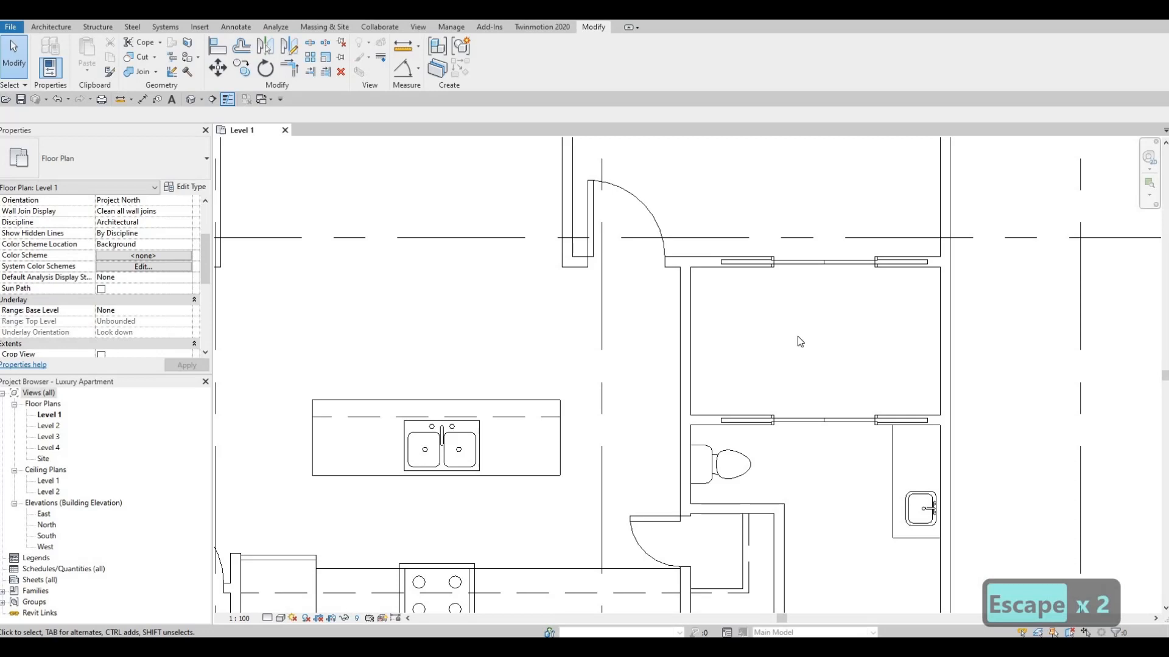
{"action": "middle_click_drag", "start_coordinate": [788, 357], "coordinate": [788, 366]}
{"action": "key", "text": "Escape"}
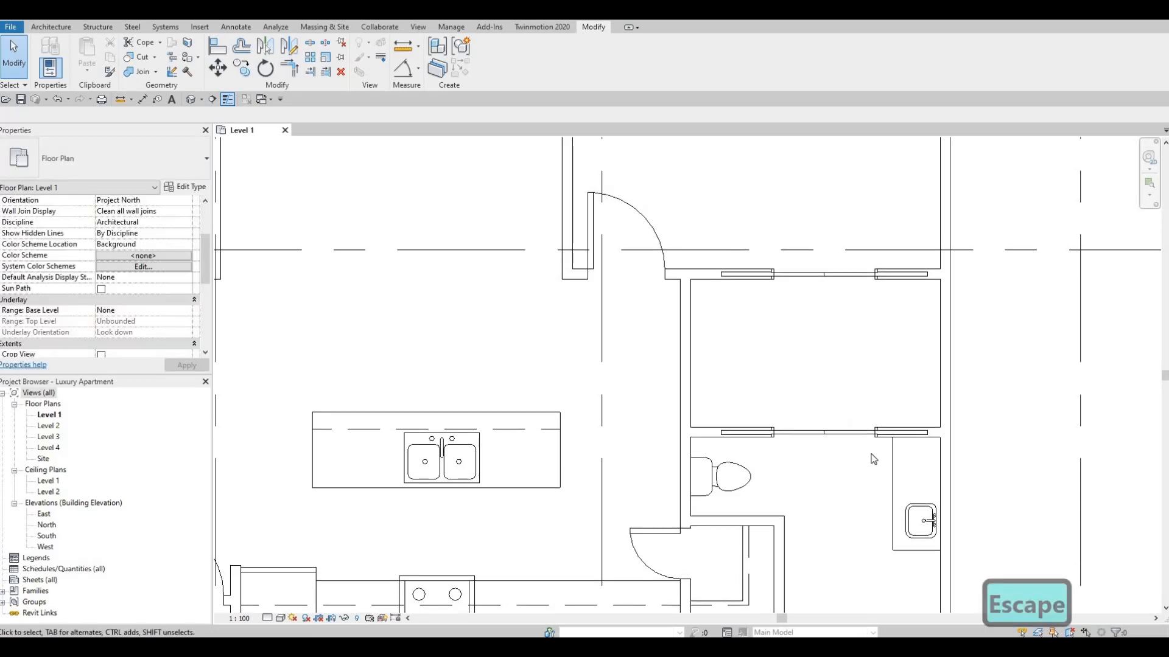
{"action": "left_click", "coordinate": [892, 468]}
{"action": "key", "text": "c"}
{"action": "key", "text": "s"}
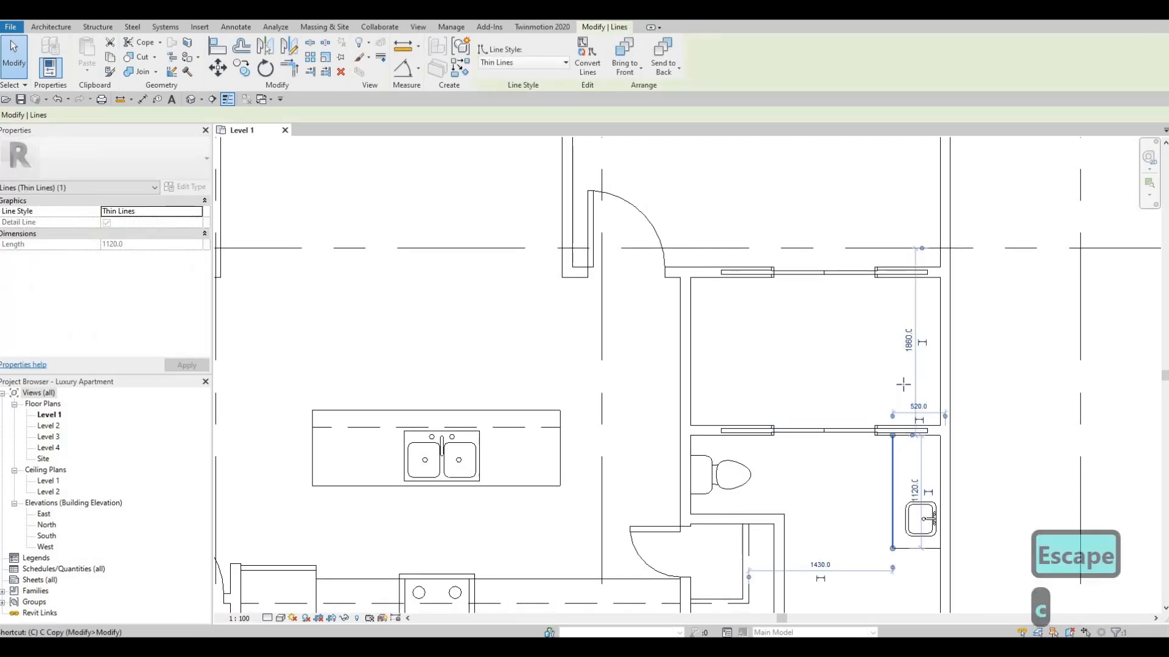
{"action": "left_click", "coordinate": [892, 278]}
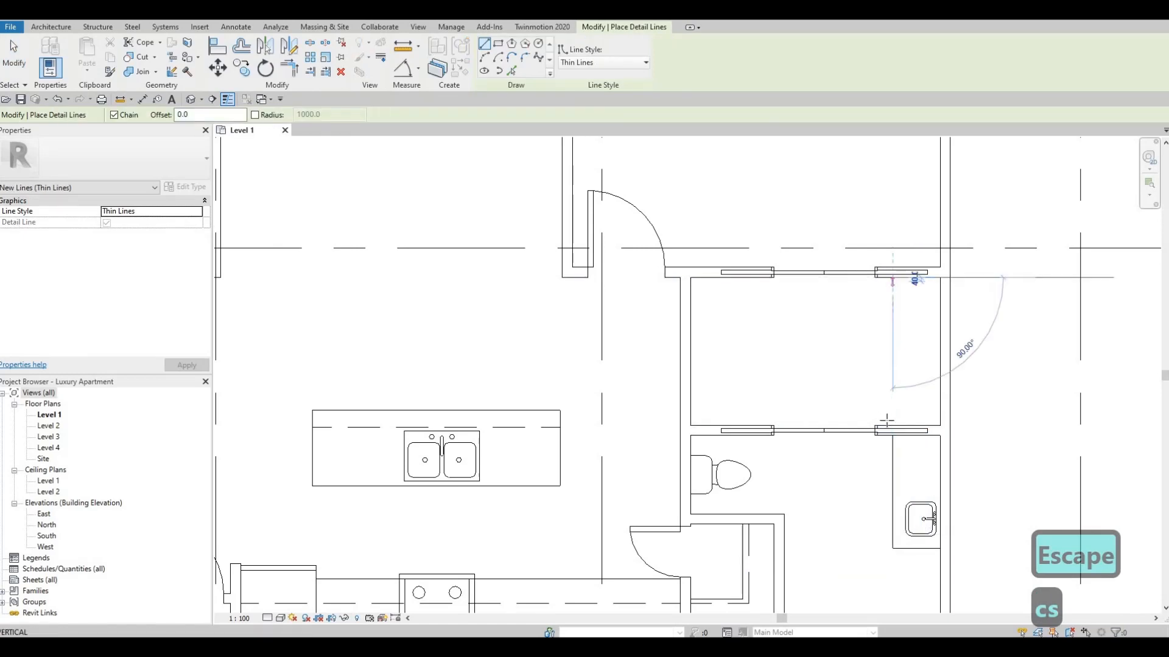
{"action": "left_click", "coordinate": [892, 426]}
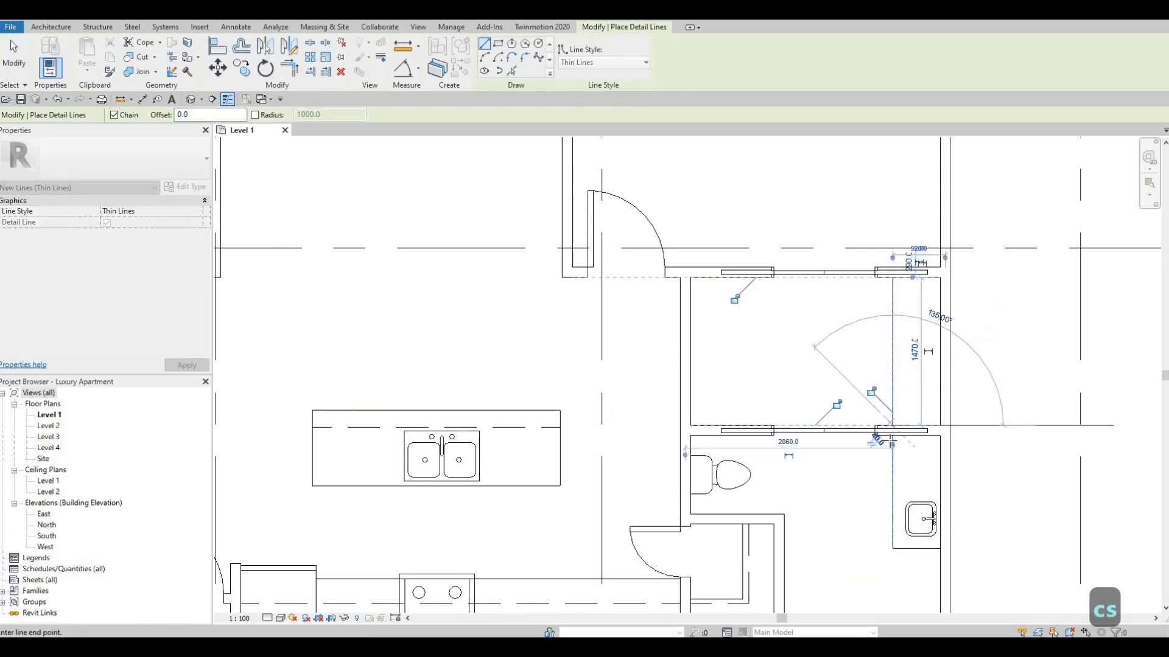
{"action": "key", "text": "Escape"}
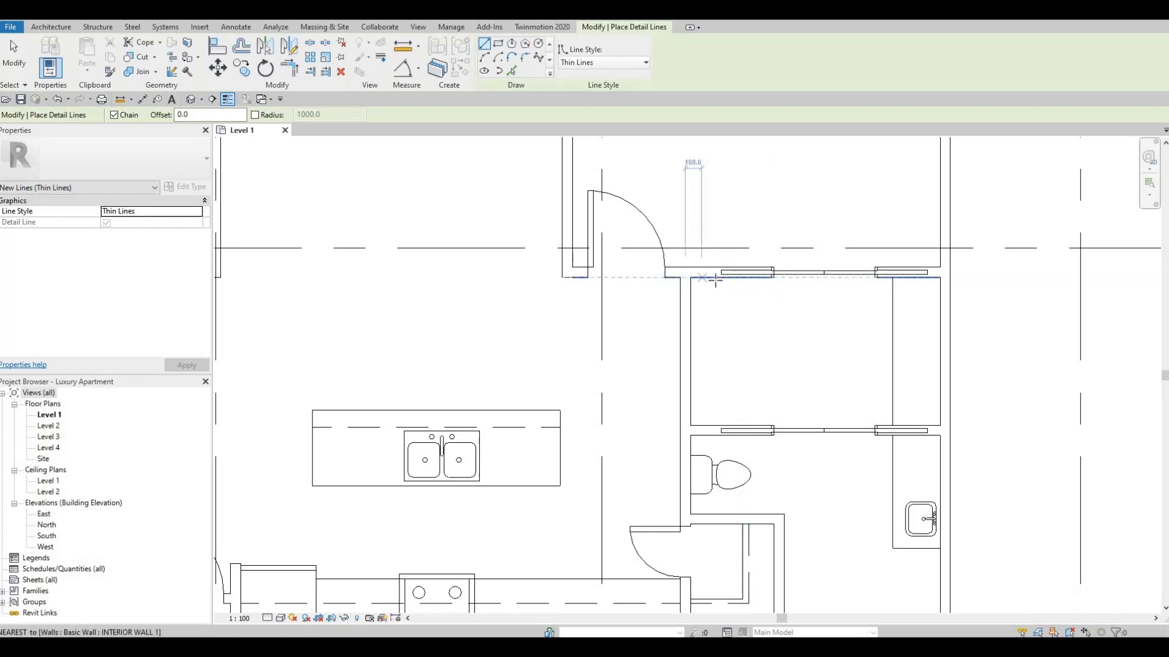
Step: Draw a stepped Thin Lines shelf edge on the closet's kitchen side, with a middle leg about 500 mm and an end leg about 270 mm
{"action": "left_click", "coordinate": [723, 350]}
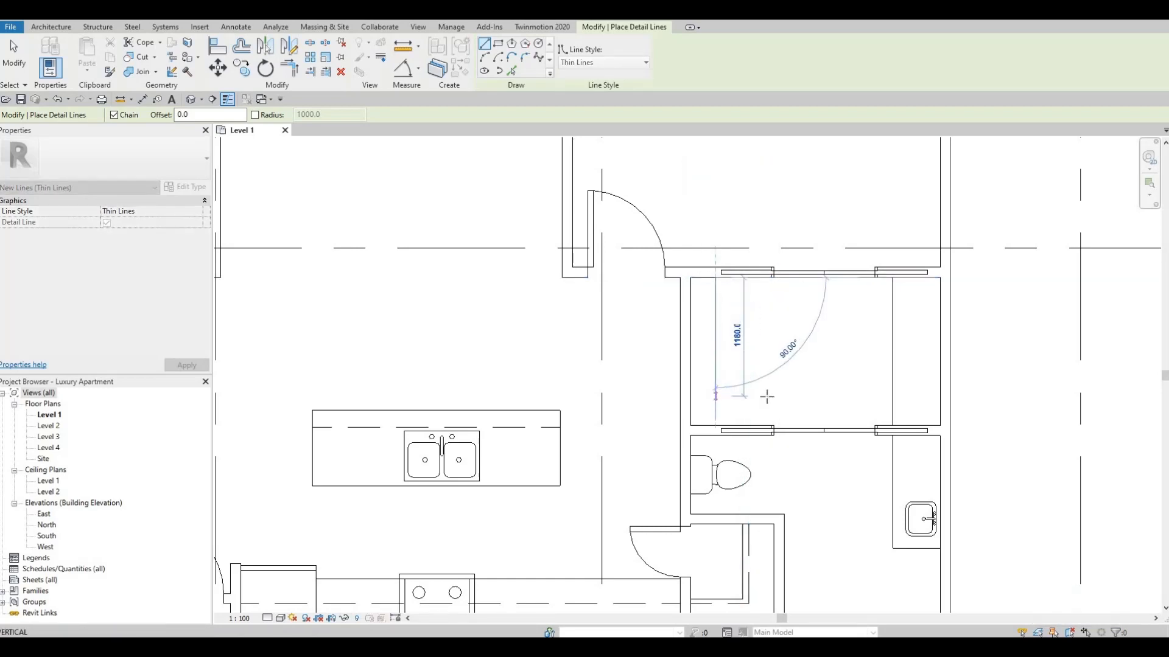
{"action": "left_click", "coordinate": [716, 398]}
{"action": "left_click", "coordinate": [767, 398]}
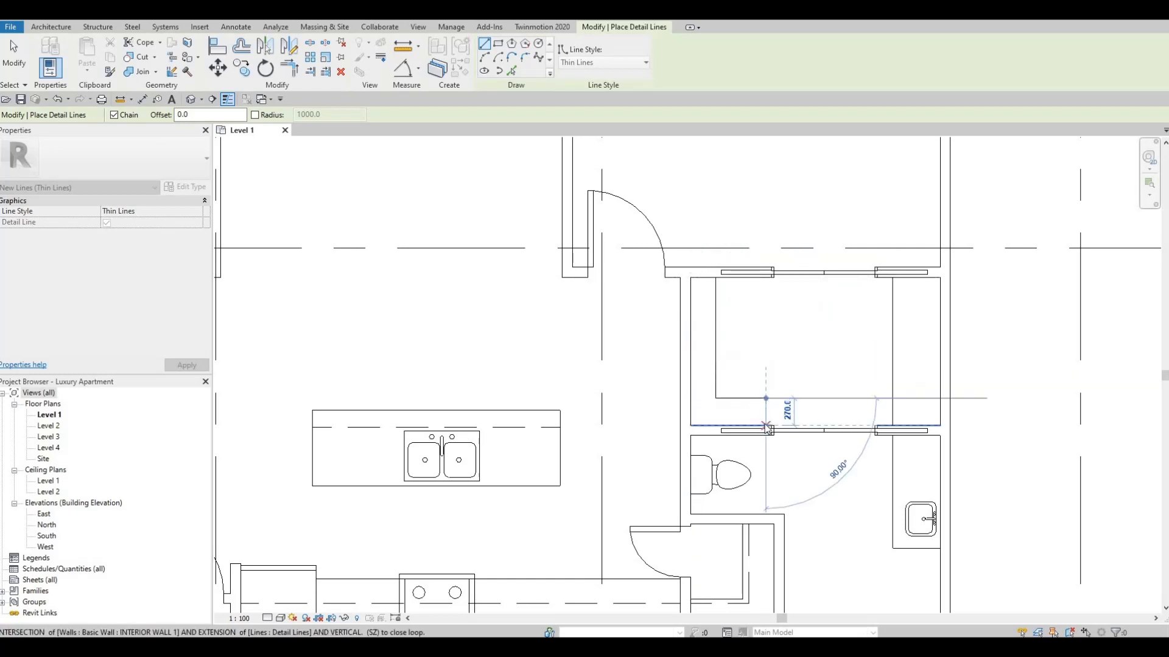
{"action": "left_click", "coordinate": [766, 426]}
{"action": "key", "text": "Escape"}
{"action": "key", "text": "Escape"}
Step: Nudge the stepped shelf edge's middle leg away from the bathroom wall and its long leg farther from the kitchen-side wall
{"action": "left_click", "coordinate": [742, 400]}
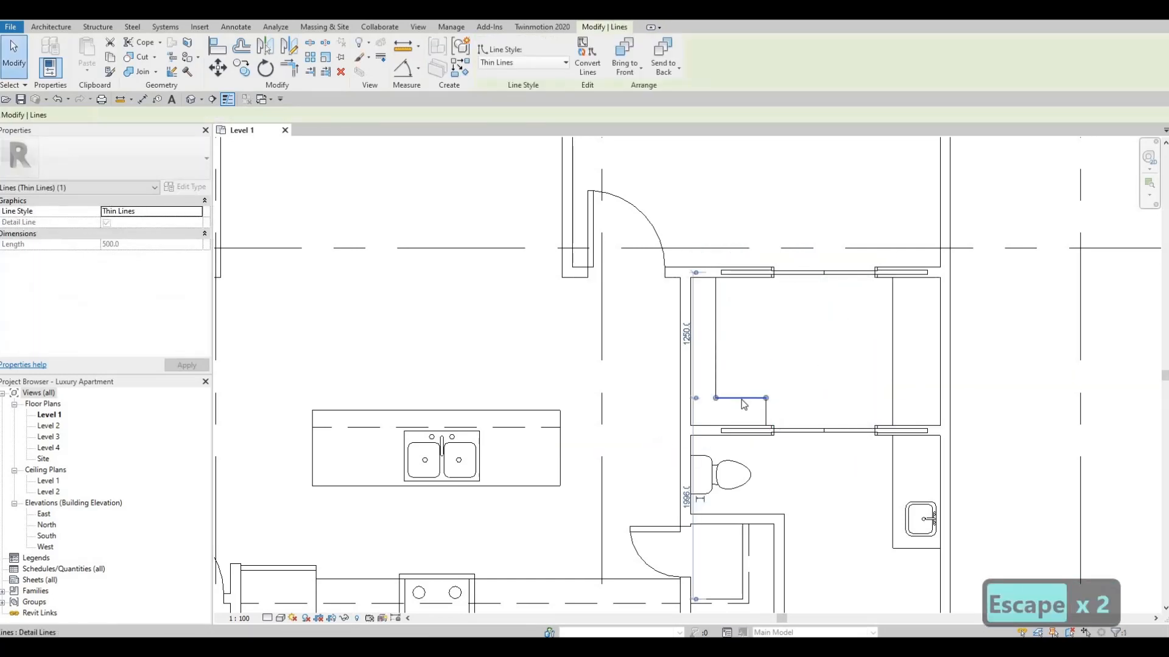
{"action": "key", "text": "Up"}
{"action": "key", "text": "Up"}
{"action": "key", "text": "Up"}
{"action": "left_click", "coordinate": [715, 347]}
{"action": "key", "text": "Right"}
{"action": "key", "text": "Right"}
{"action": "key", "text": "Right"}
{"action": "key", "text": "Right"}
{"action": "key", "text": "Right"}
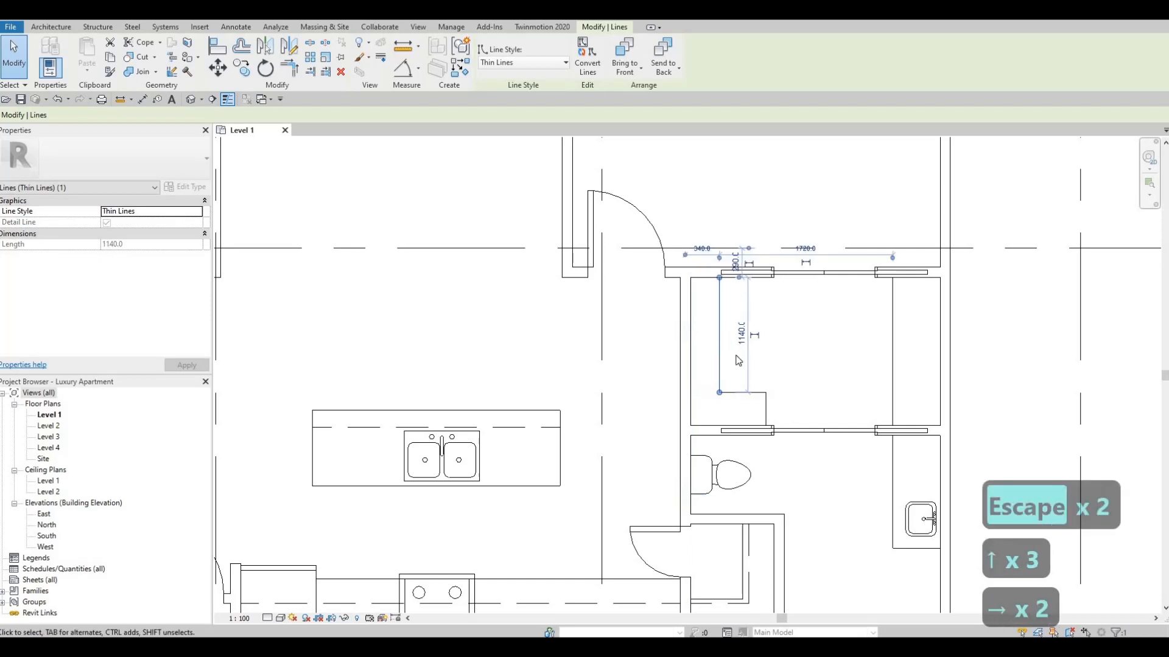
Step: Nudge the stepped shelf edge's short end leg slightly toward the opposite shelf edge
{"action": "left_click", "coordinate": [766, 406]}
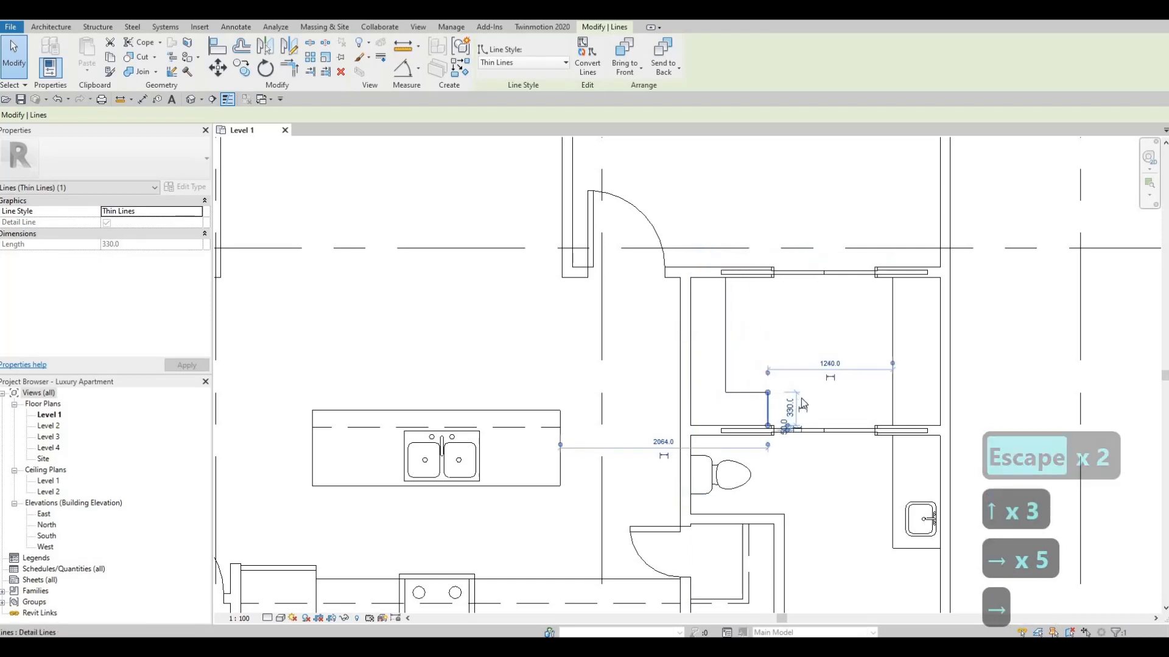
{"action": "key", "text": "Right"}
{"action": "key", "text": "Right"}
{"action": "key", "text": "Left"}
{"action": "key", "text": "Escape"}
{"action": "key", "text": "Escape"}
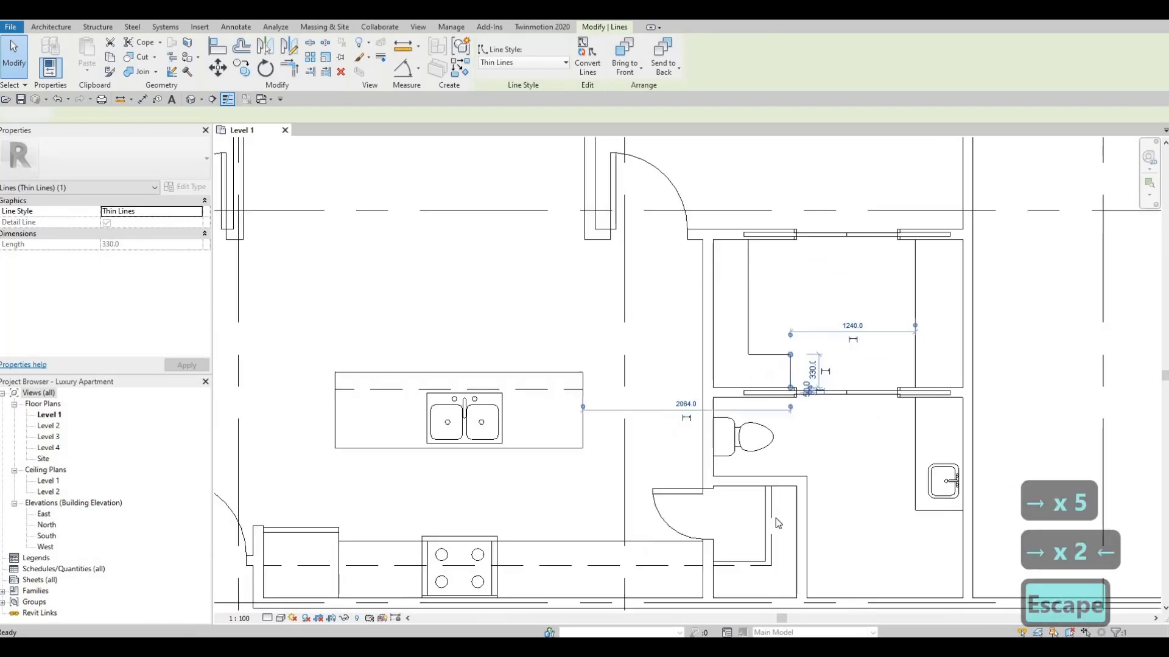
Step: Draw a dashed <Demolished> detail line parallel to the stepped shelf edge's long leg, just behind it on the kitchen-wall side
{"action": "left_click", "coordinate": [772, 517]}
{"action": "key", "text": "c"}
{"action": "key", "text": "s"}
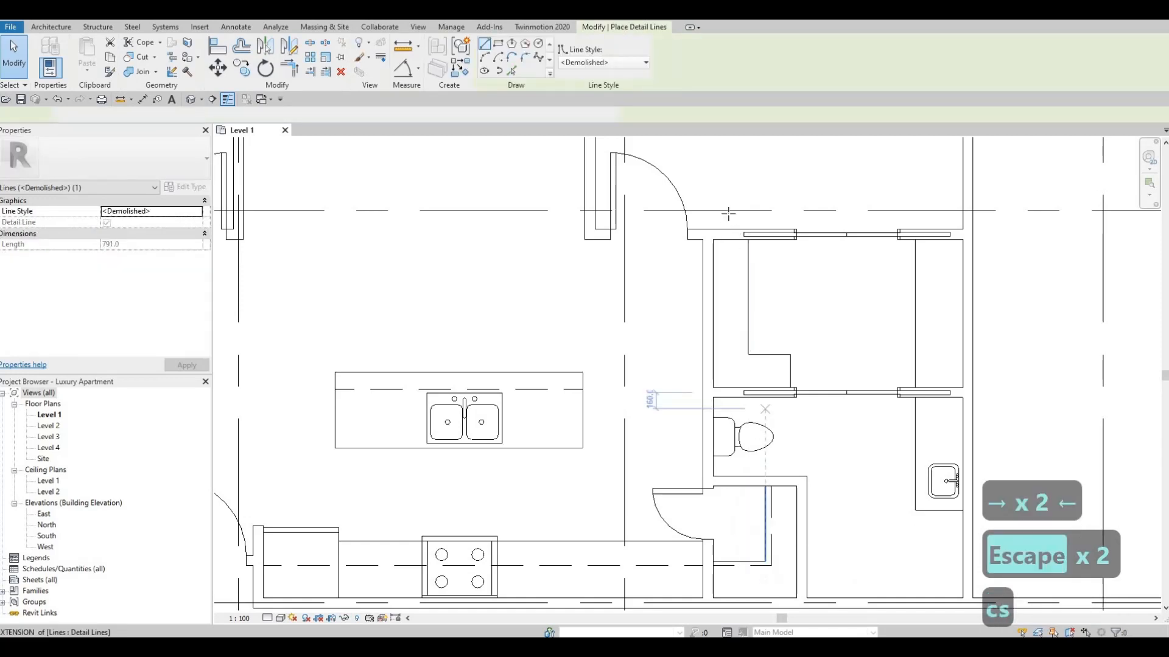
{"action": "scroll", "coordinate": [764, 376], "scroll_direction": "up", "scroll_amount": 2}
{"action": "left_click", "coordinate": [737, 195]}
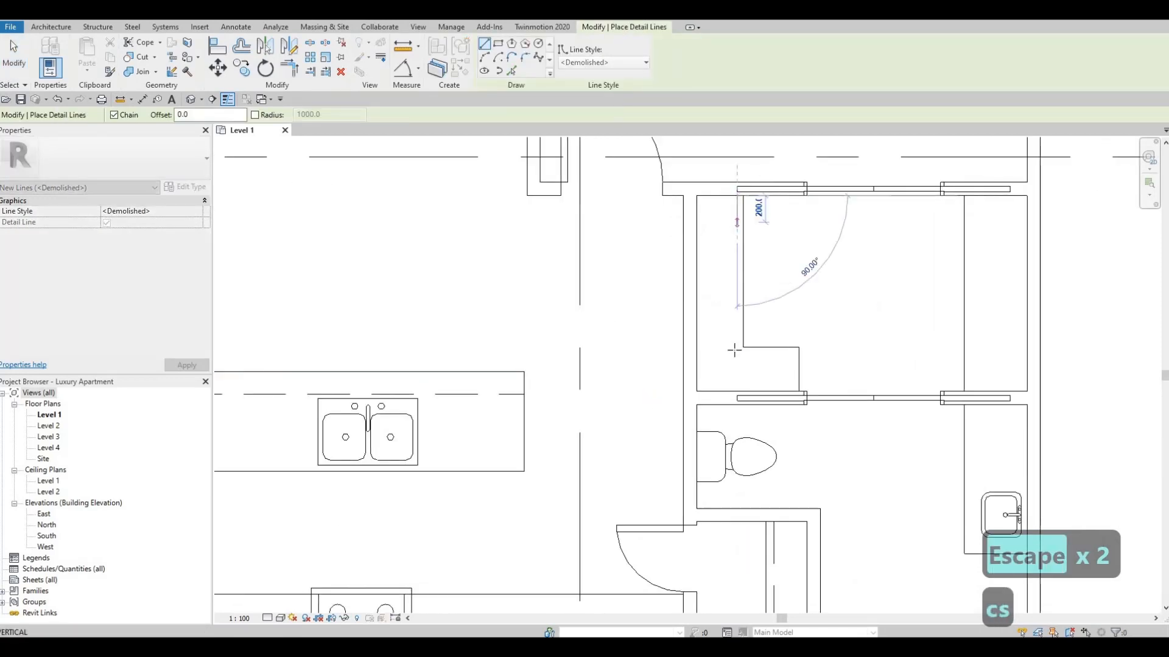
{"action": "left_click", "coordinate": [774, 352]}
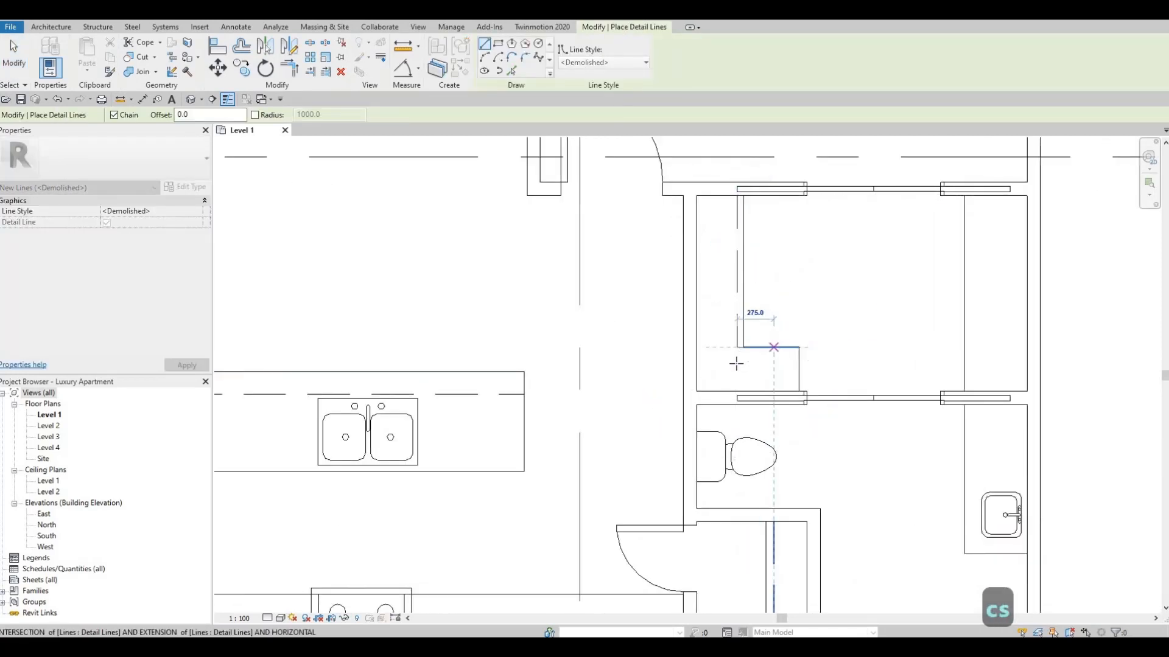
{"action": "key", "text": "Escape"}
Step: Draw an L-shaped <Demolished> line just inside the shelf edge's step, about 280 mm up from the bathroom wall and across to the long dashed line
{"action": "scroll", "coordinate": [794, 387], "scroll_direction": "up", "scroll_amount": 2}
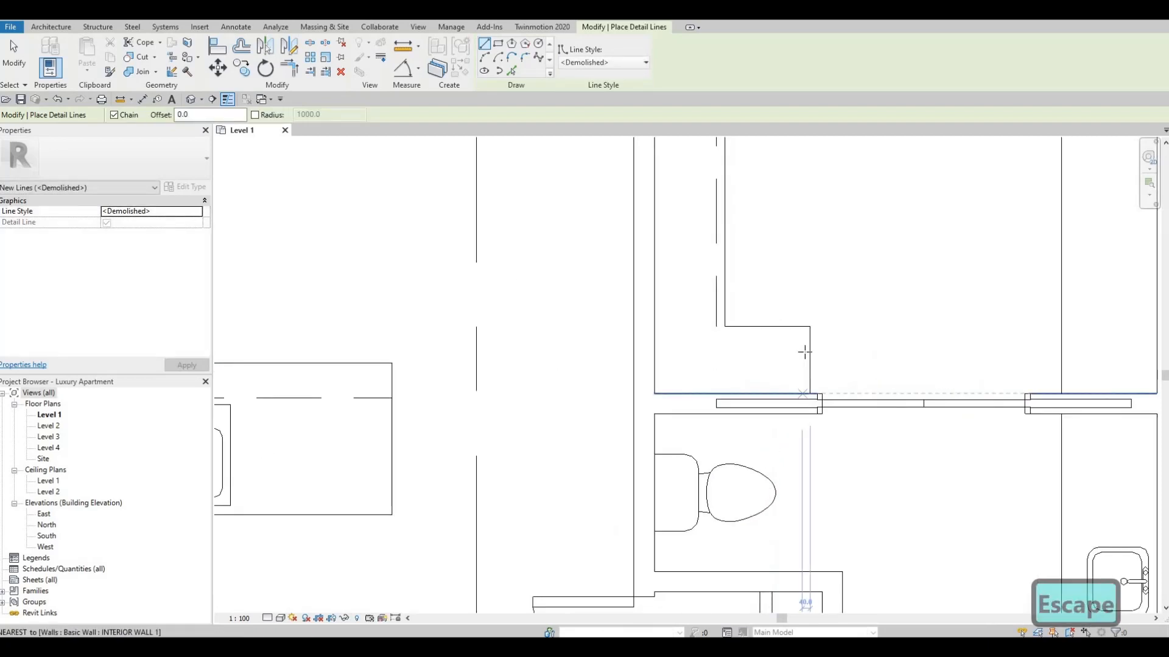
{"action": "left_click", "coordinate": [802, 394]}
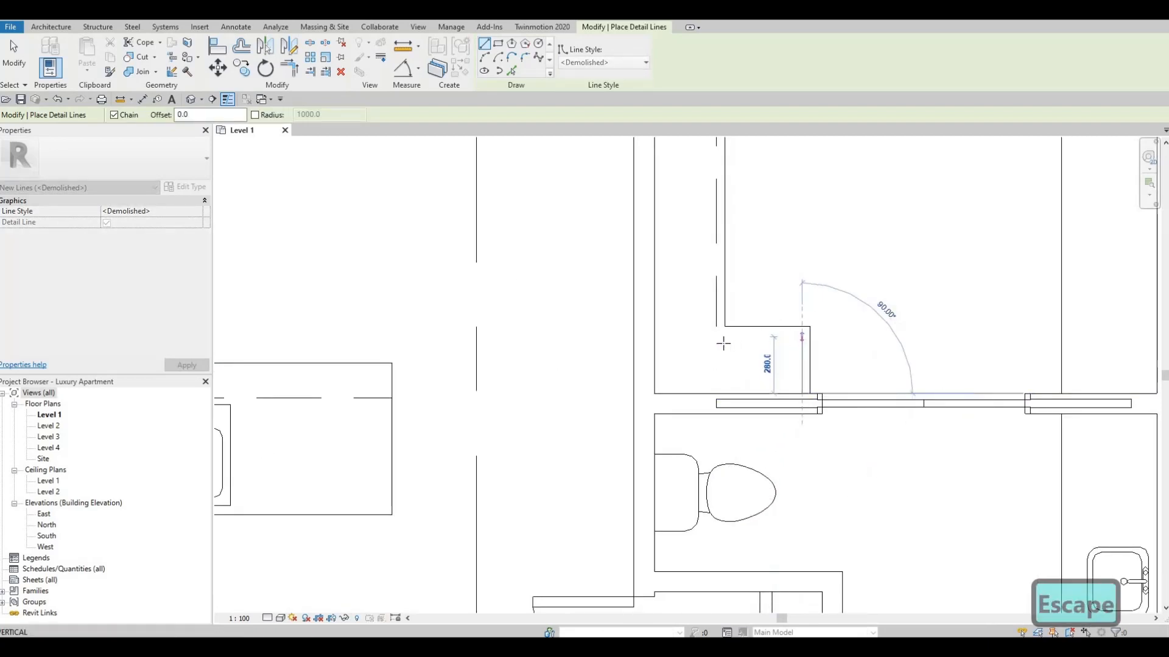
{"action": "left_click", "coordinate": [801, 337]}
{"action": "left_click", "coordinate": [730, 358]}
{"action": "key", "text": "Escape"}
{"action": "key", "text": "Escape"}
{"action": "key", "text": "Escape"}
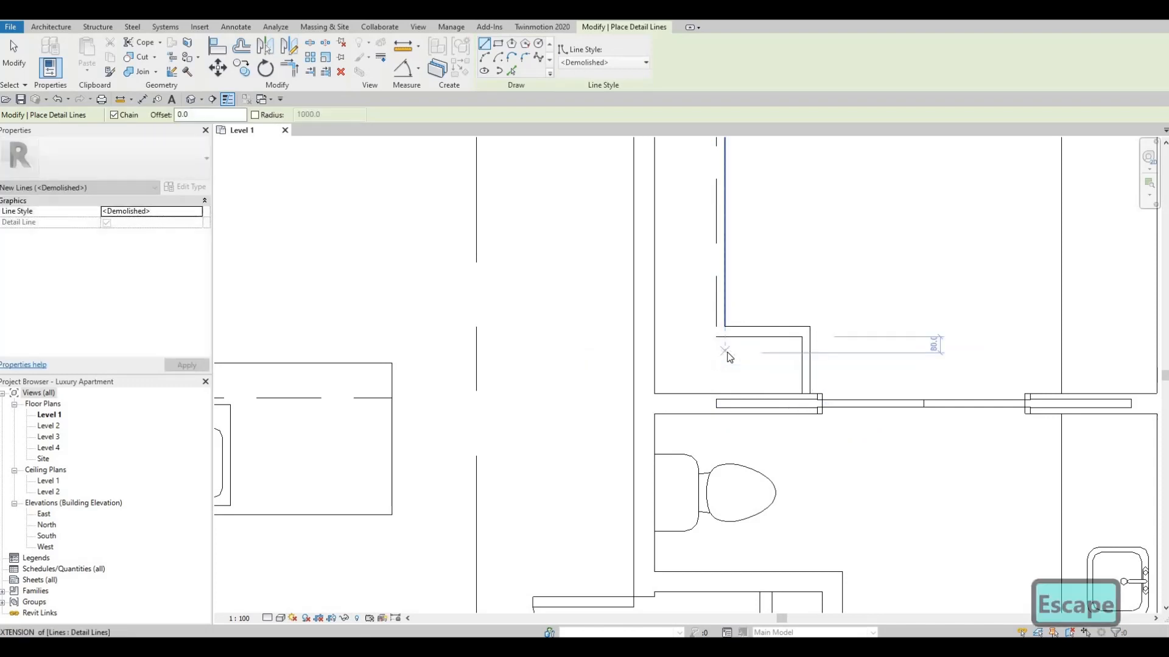
Step: Trim the long dashed line and the dashed middle leg so they meet in a clean corner
{"action": "key", "text": "t"}
{"action": "key", "text": "r"}
{"action": "left_click", "coordinate": [714, 304]}
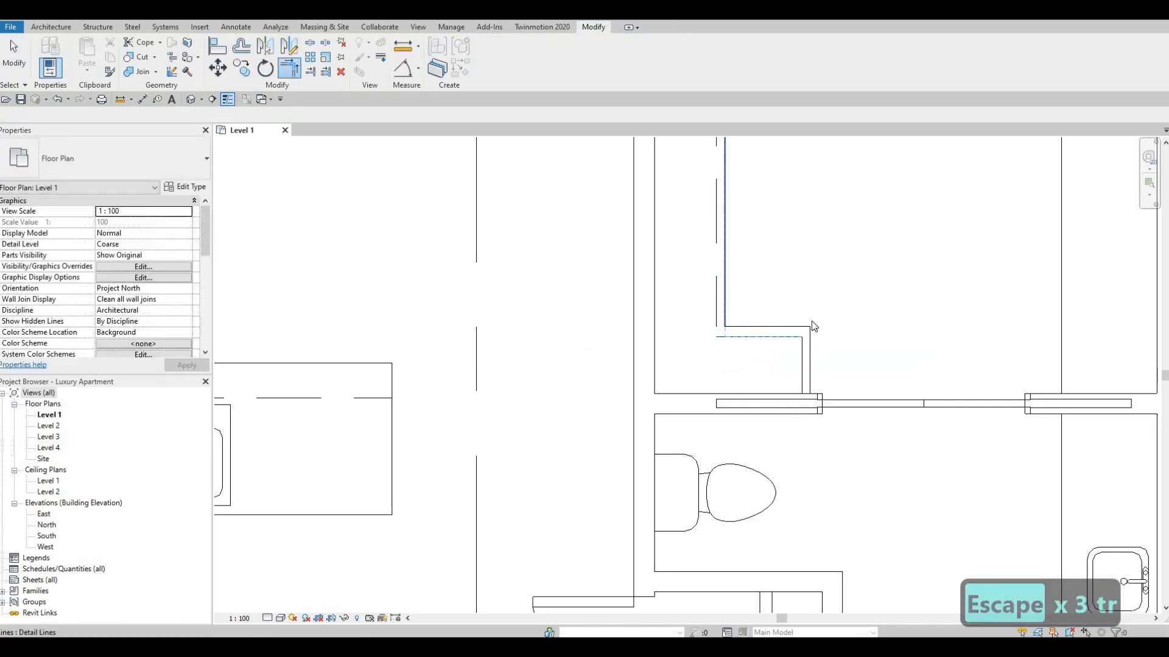
{"action": "key", "text": "Escape"}
{"action": "middle_click_drag", "start_coordinate": [947, 370], "coordinate": [773, 366]}
{"action": "scroll", "coordinate": [772, 366], "scroll_direction": "down", "scroll_amount": 1}
{"action": "middle_click_drag", "start_coordinate": [672, 366], "coordinate": [670, 367]}
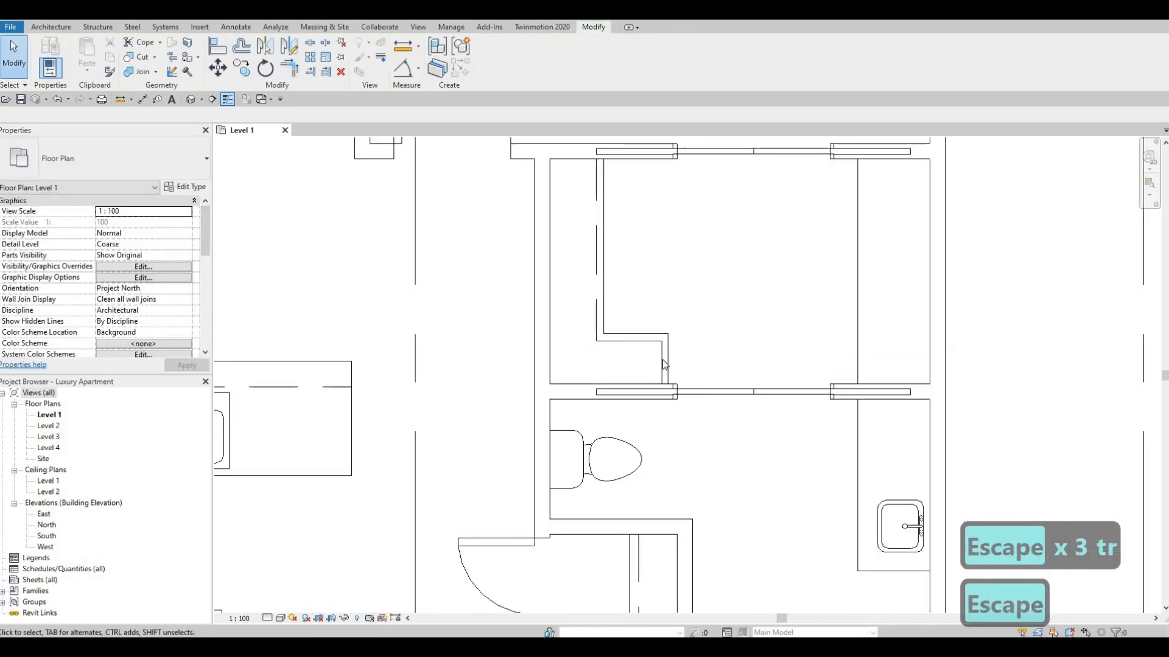
{"action": "left_click", "coordinate": [664, 364]}
{"action": "key", "text": "c"}
{"action": "key", "text": "s"}
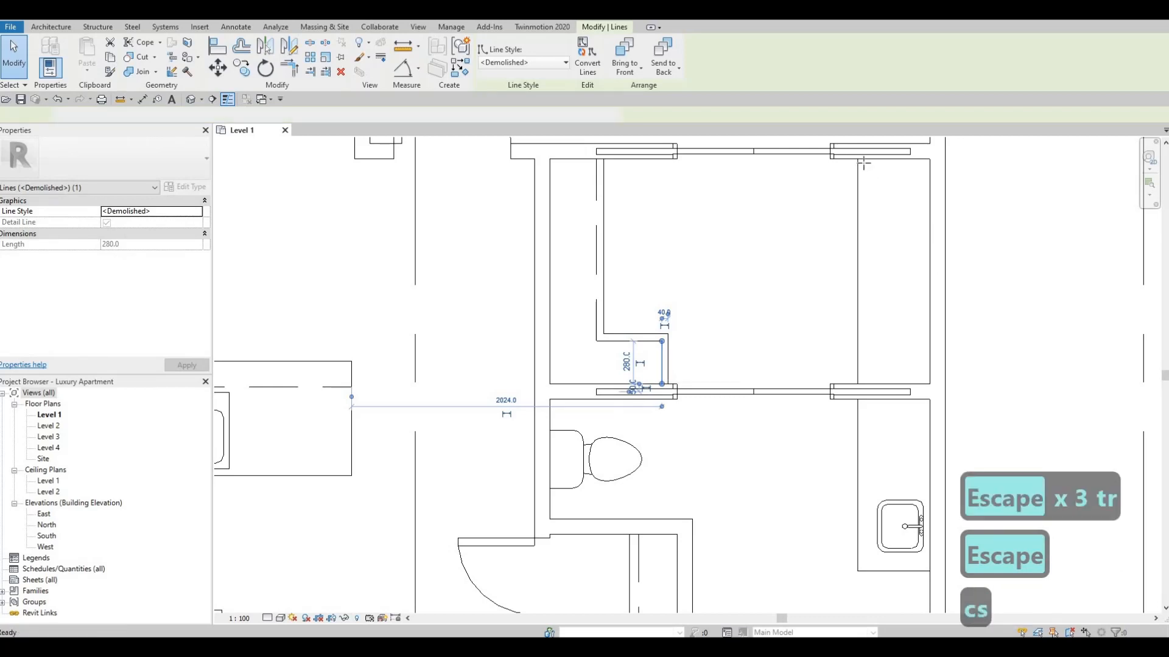
{"action": "key", "text": "Escape"}
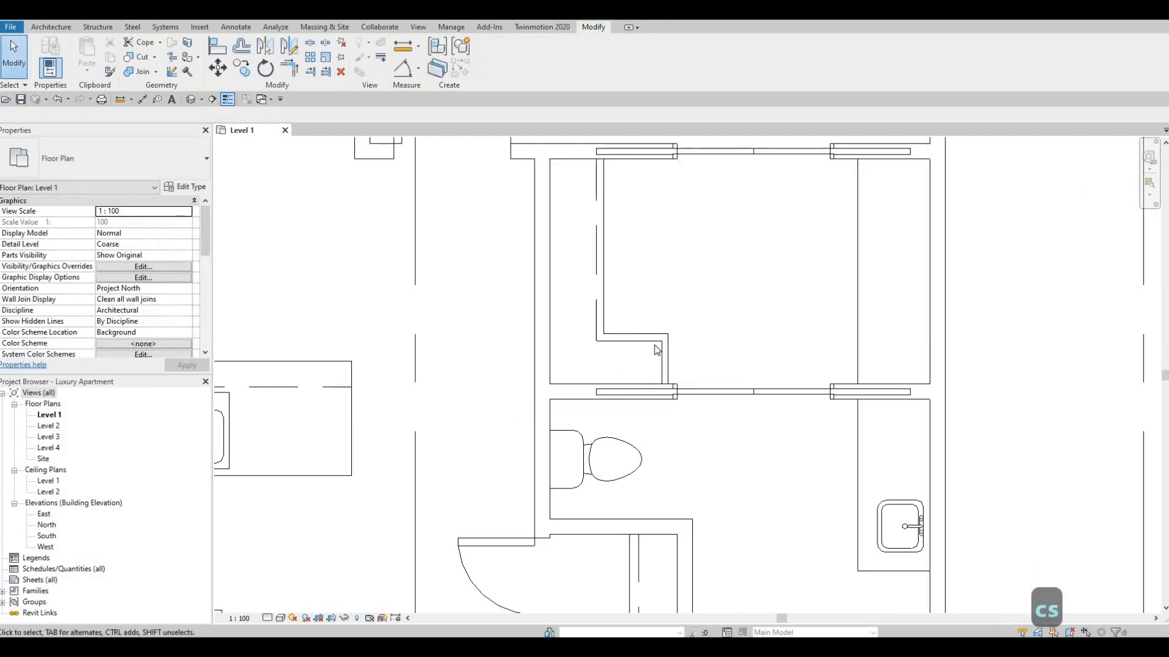
{"action": "key", "text": "Escape"}
{"action": "left_click", "coordinate": [657, 347]}
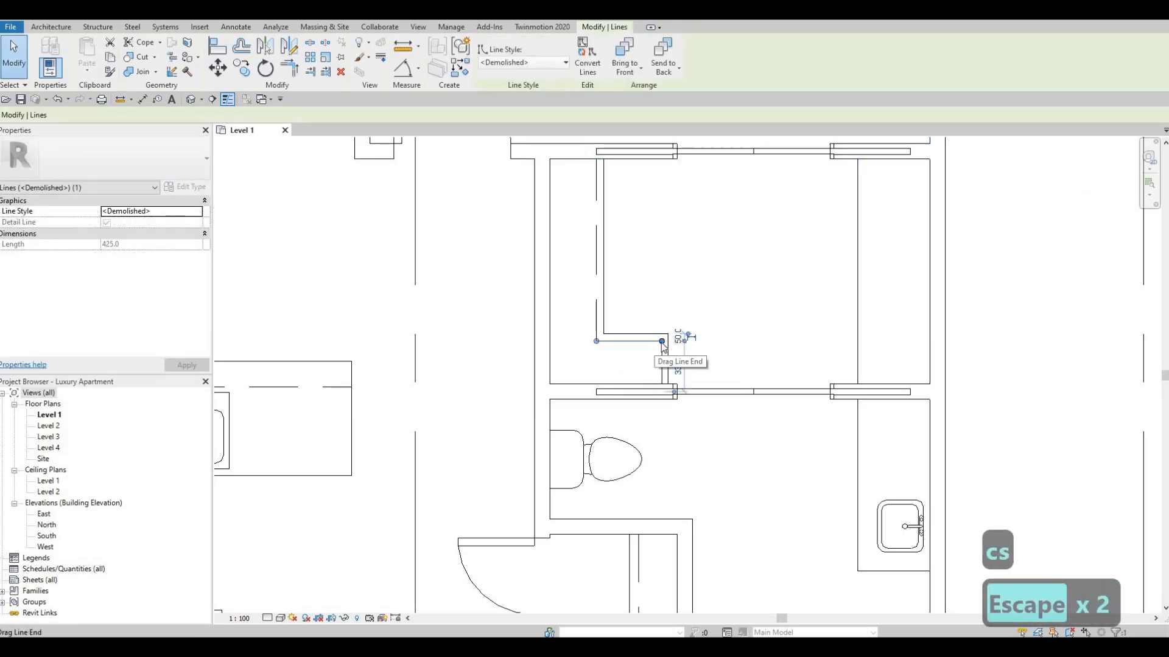
{"action": "key", "text": "Escape"}
{"action": "key", "text": "Escape"}
Step: Draw a dashed <Demolished> line about 1470 mm long, wall to wall behind the closet's straight shelf edge, and nudge it closer to that edge
{"action": "left_click", "coordinate": [656, 343]}
{"action": "key", "text": "c"}
{"action": "key", "text": "s"}
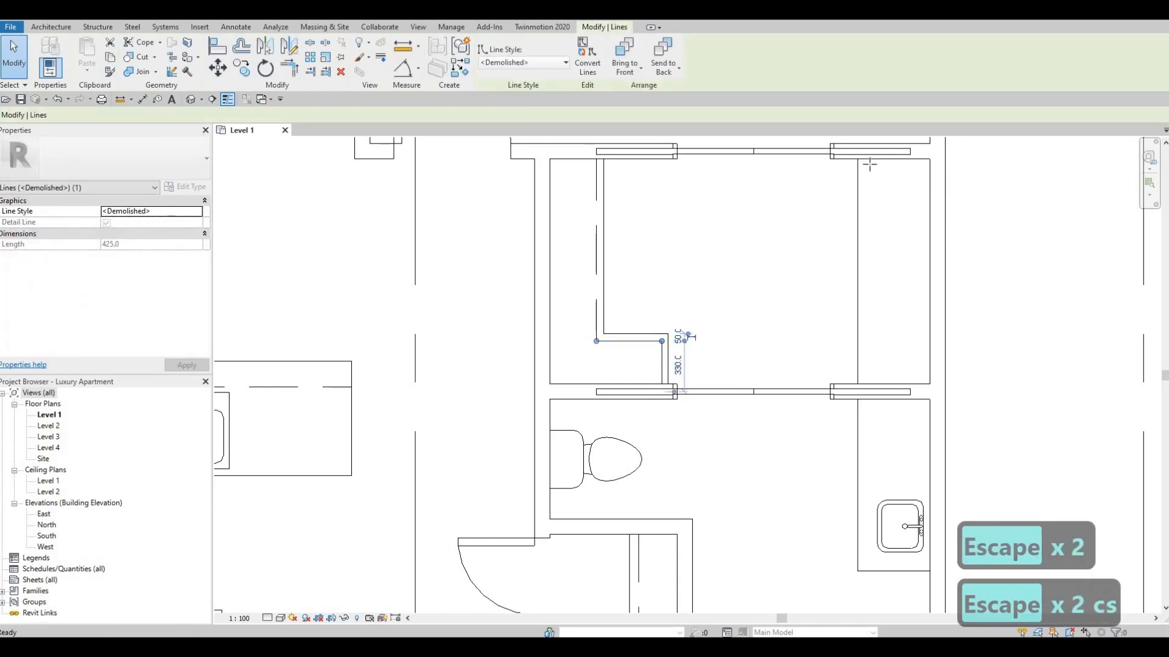
{"action": "left_click", "coordinate": [869, 160]}
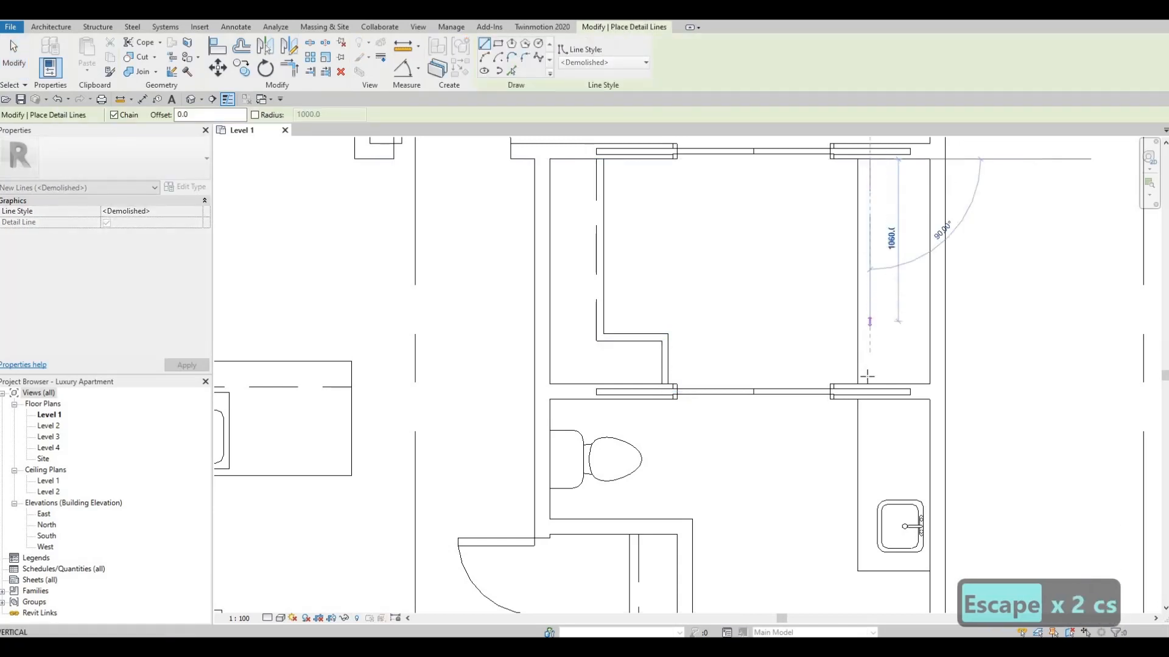
{"action": "left_click", "coordinate": [846, 367]}
{"action": "key", "text": "Escape"}
{"action": "key", "text": "Escape"}
{"action": "scroll", "coordinate": [895, 264], "scroll_direction": "down", "scroll_amount": 4}
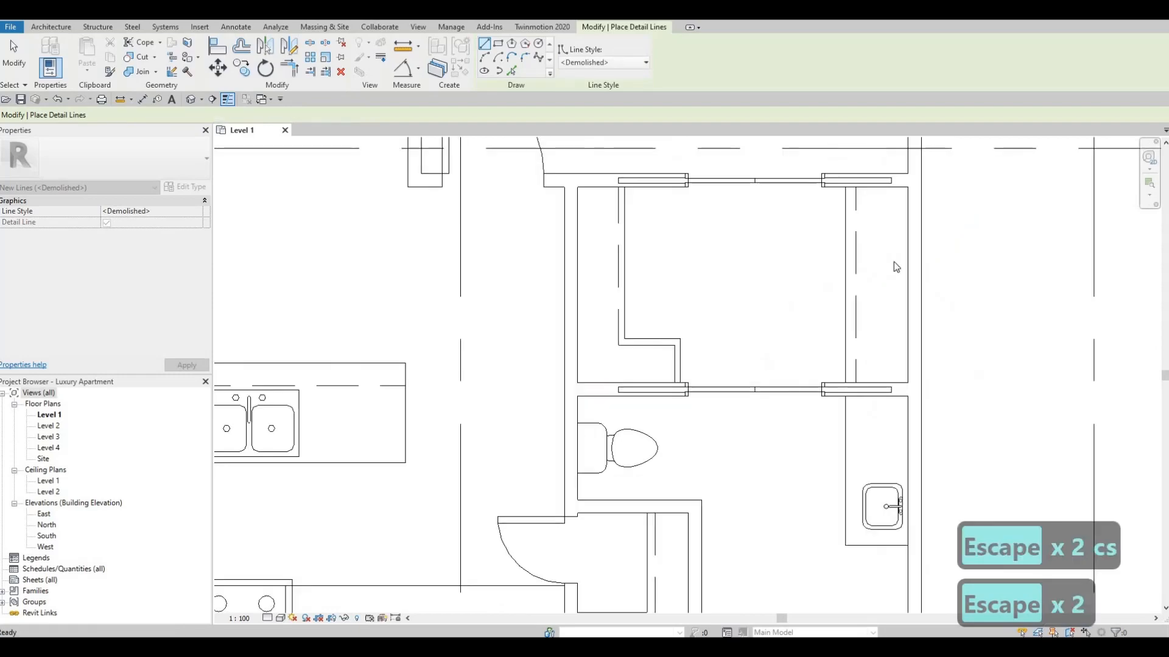
{"action": "key", "text": "Escape"}
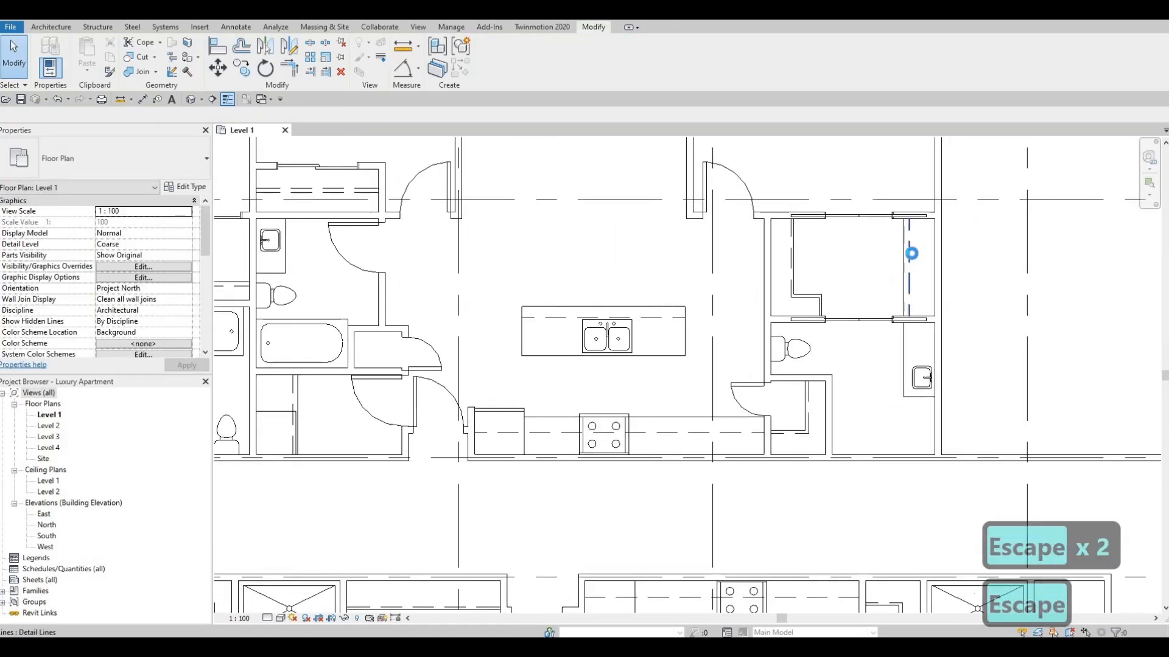
{"action": "left_click", "coordinate": [904, 281]}
{"action": "key", "text": "Left"}
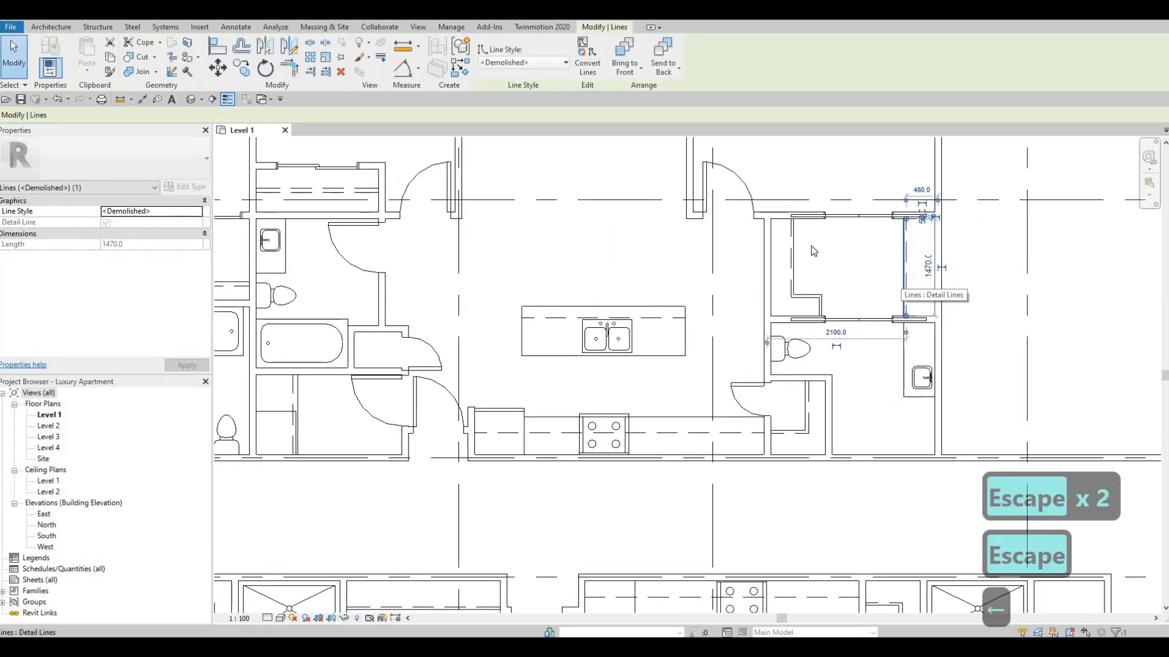
Step: Nudge the two long dashed closet lines slightly farther away from their solid shelf edges, each toward its nearest side wall
{"action": "key", "text": "Right"}
{"action": "scroll", "coordinate": [791, 246], "scroll_direction": "up", "scroll_amount": 1}
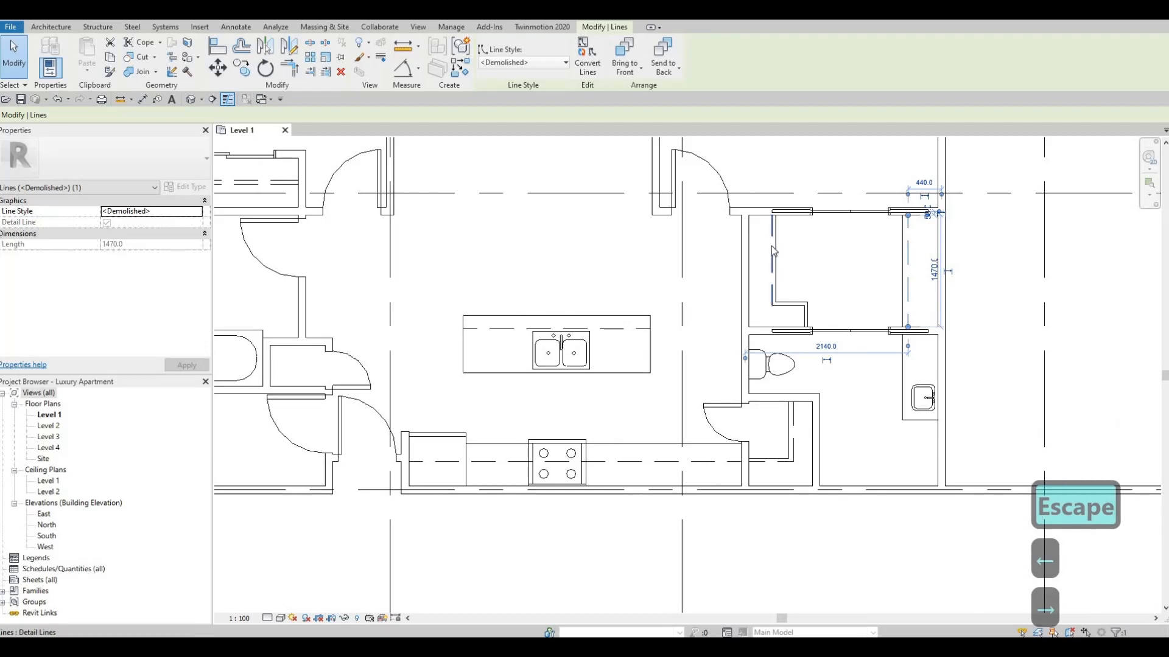
{"action": "left_click", "coordinate": [772, 245]}
{"action": "key", "text": "Left"}
Step: Nudge both short dashed legs at the shelf's step slightly farther inside the solid edge, one downward and one toward the kitchen
{"action": "scroll", "coordinate": [781, 286], "scroll_direction": "up", "scroll_amount": 3}
{"action": "left_click", "coordinate": [798, 317]}
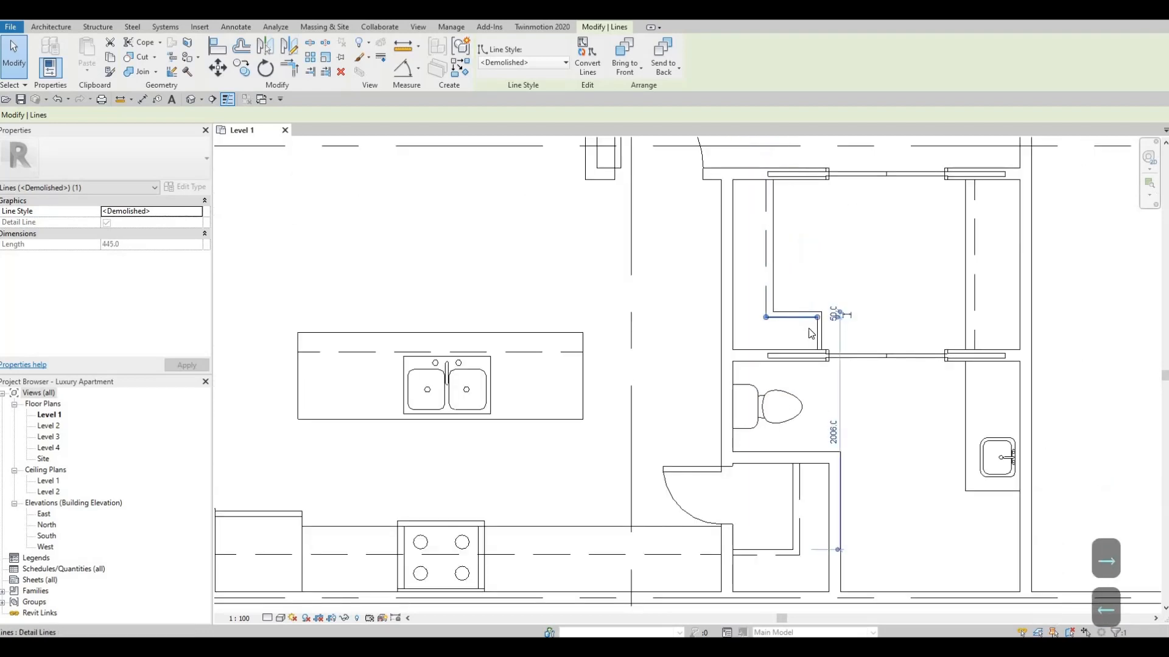
{"action": "key", "text": "Down"}
{"action": "scroll", "coordinate": [879, 297], "scroll_direction": "down", "scroll_amount": 2}
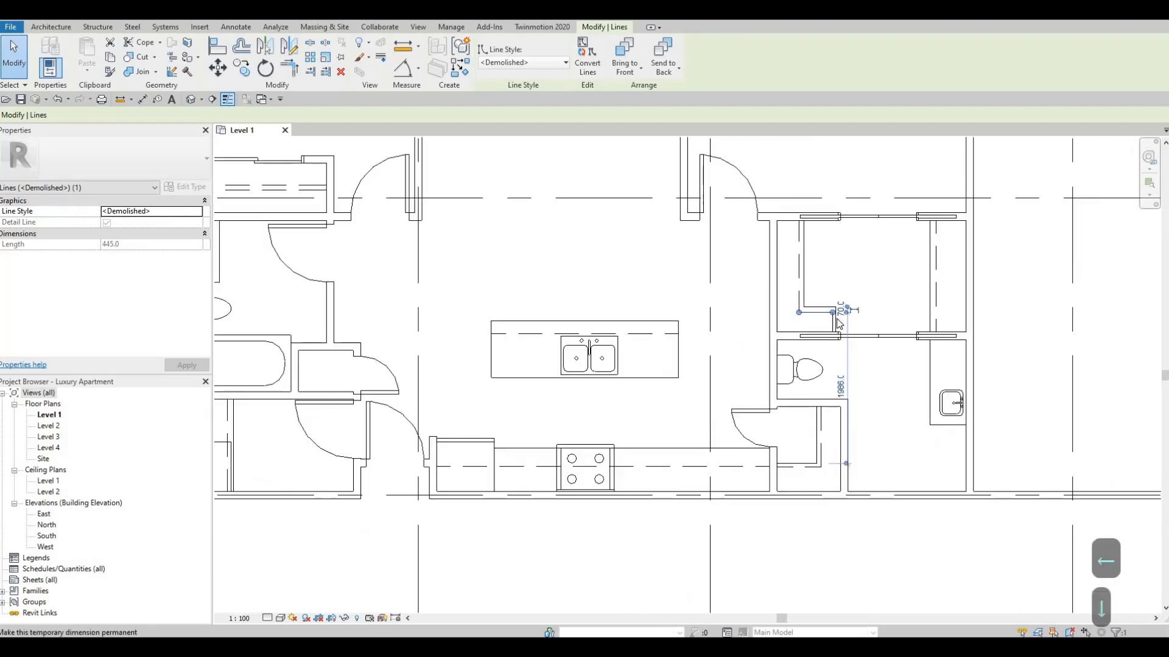
{"action": "scroll", "coordinate": [840, 314], "scroll_direction": "up", "scroll_amount": 2}
{"action": "left_click", "coordinate": [837, 319]}
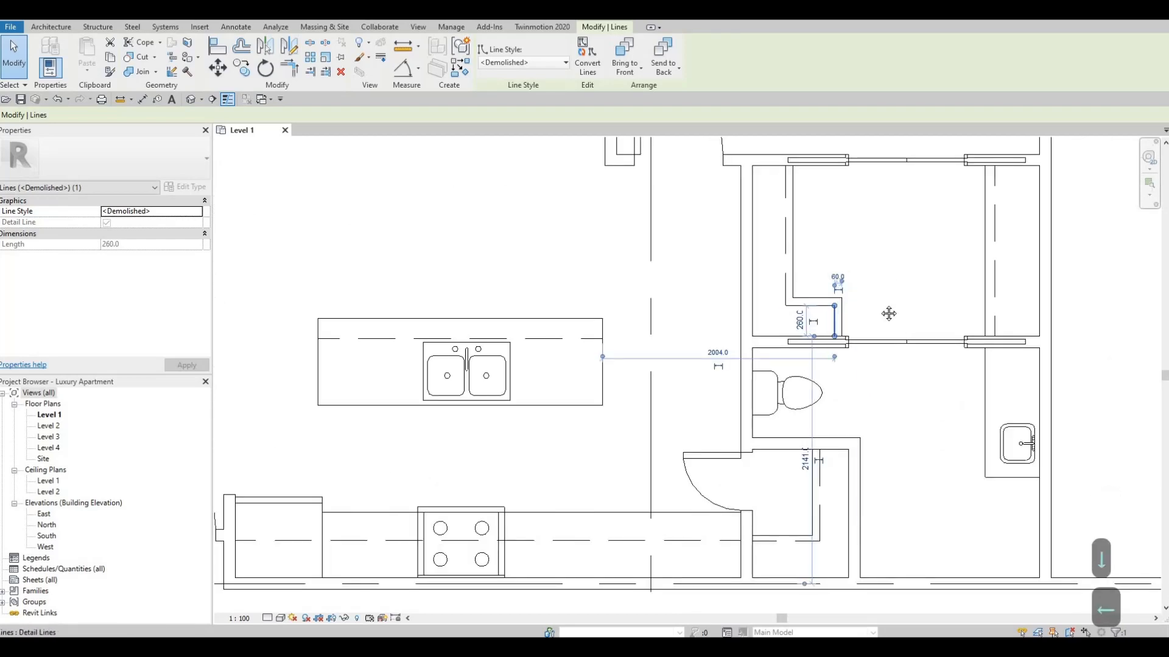
{"action": "key", "text": "Escape"}
{"action": "key", "text": "Escape"}
{"action": "key", "text": "Escape"}
Step: Place another M_Shower Stall-2D 2 in the end unit's bathroom, rotated to fit the corner between the corridor wall and the vanity wall
{"action": "scroll", "coordinate": [875, 306], "scroll_direction": "down", "scroll_amount": 2}
{"action": "scroll", "coordinate": [875, 302], "scroll_direction": "down", "scroll_amount": 2}
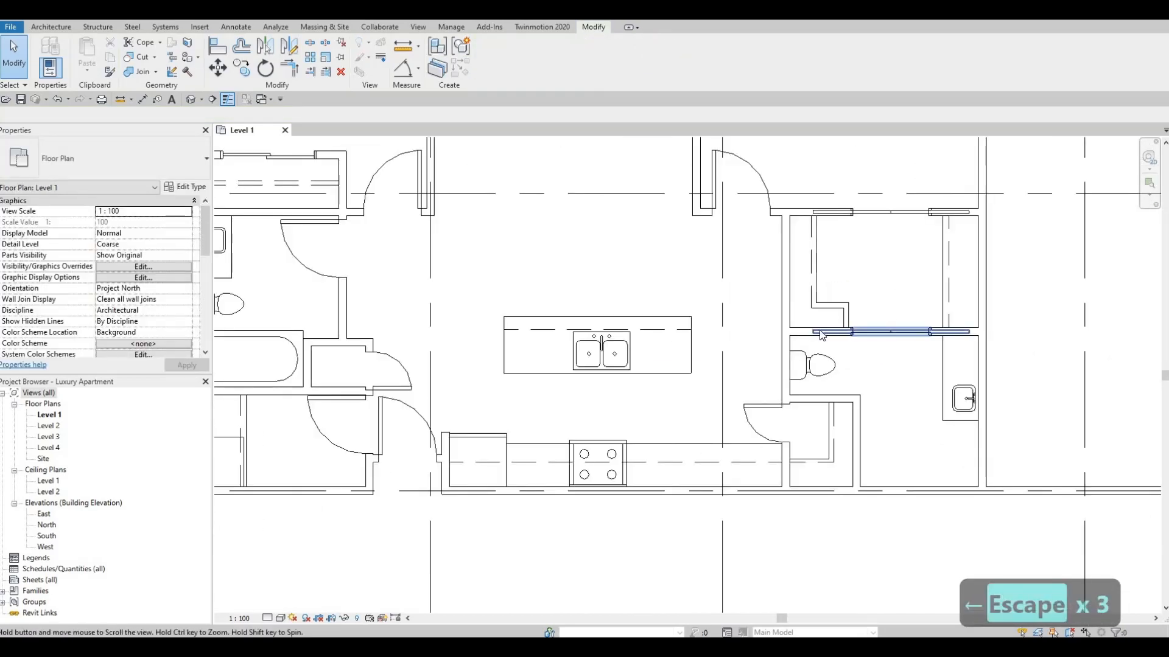
{"action": "scroll", "coordinate": [815, 332], "scroll_direction": "down", "scroll_amount": 3}
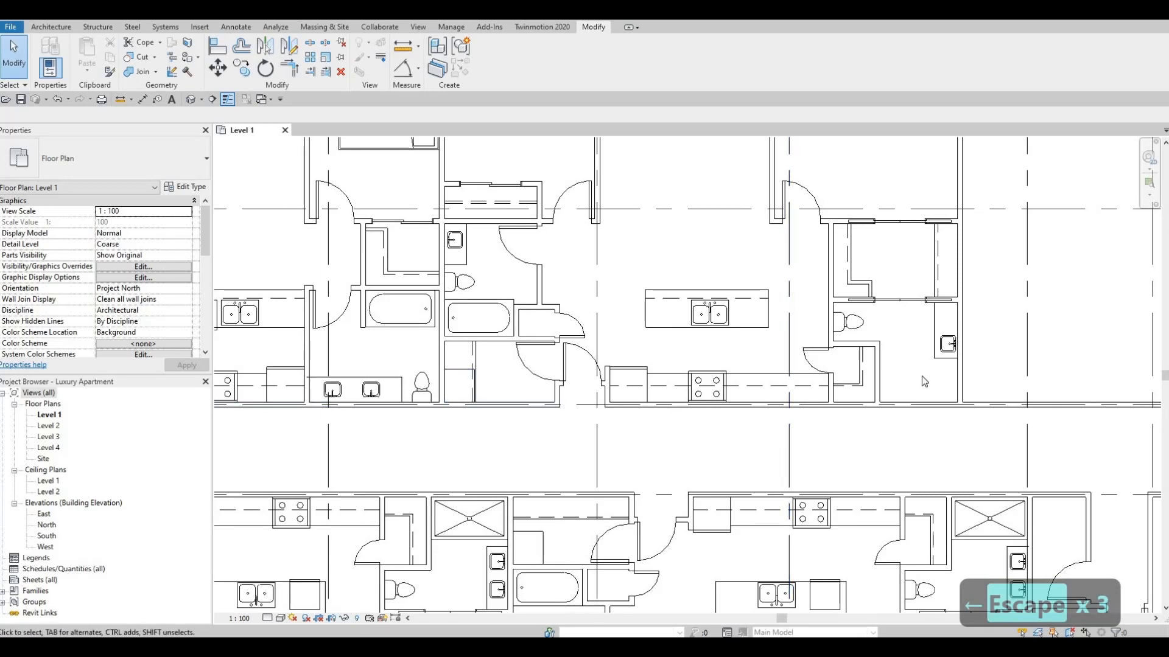
{"action": "middle_click_drag", "start_coordinate": [750, 400], "coordinate": [901, 414]}
{"action": "scroll", "coordinate": [901, 414], "scroll_direction": "down", "scroll_amount": 1}
{"action": "middle_click_drag", "start_coordinate": [791, 402], "coordinate": [1022, 347]}
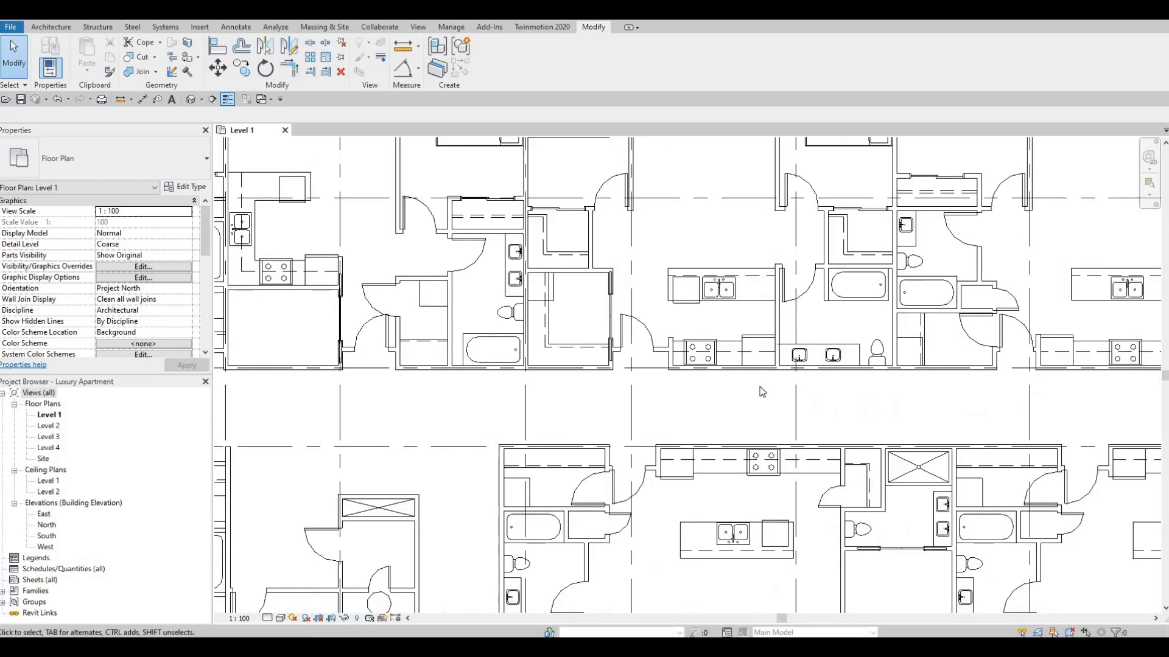
{"action": "scroll", "coordinate": [761, 391], "scroll_direction": "down", "scroll_amount": 1}
{"action": "middle_click_drag", "start_coordinate": [758, 376], "coordinate": [979, 359]}
{"action": "middle_click_drag", "start_coordinate": [709, 485], "coordinate": [762, 446]}
{"action": "scroll", "coordinate": [456, 339], "scroll_direction": "up", "scroll_amount": 1}
{"action": "key", "text": "Escape"}
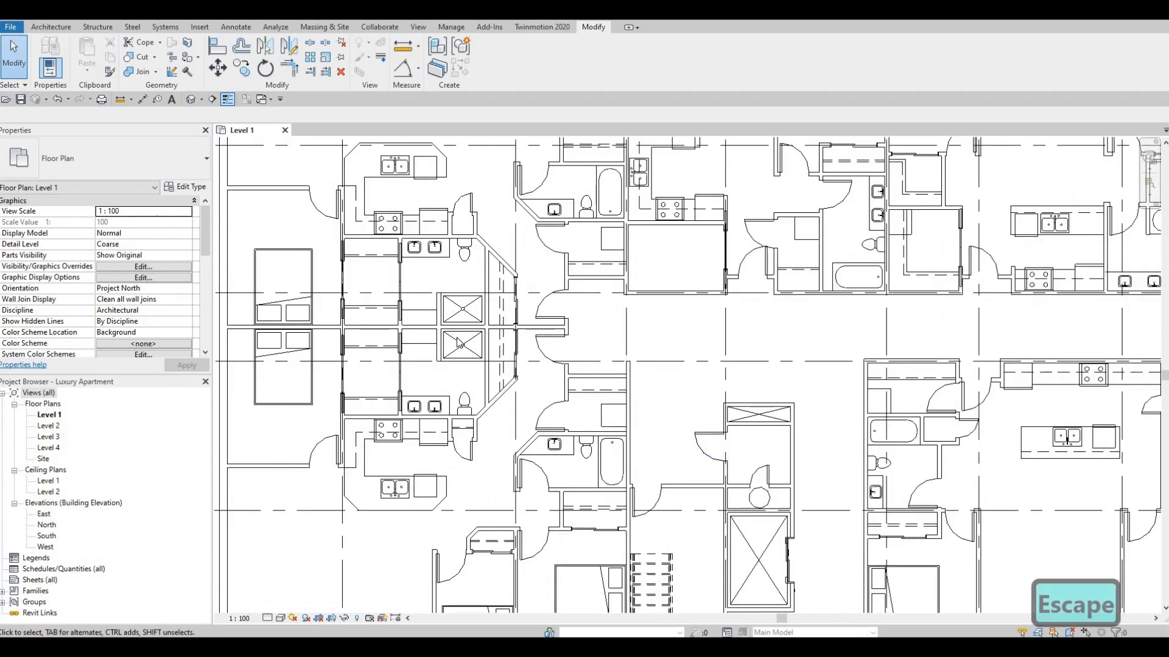
{"action": "left_click", "coordinate": [446, 351]}
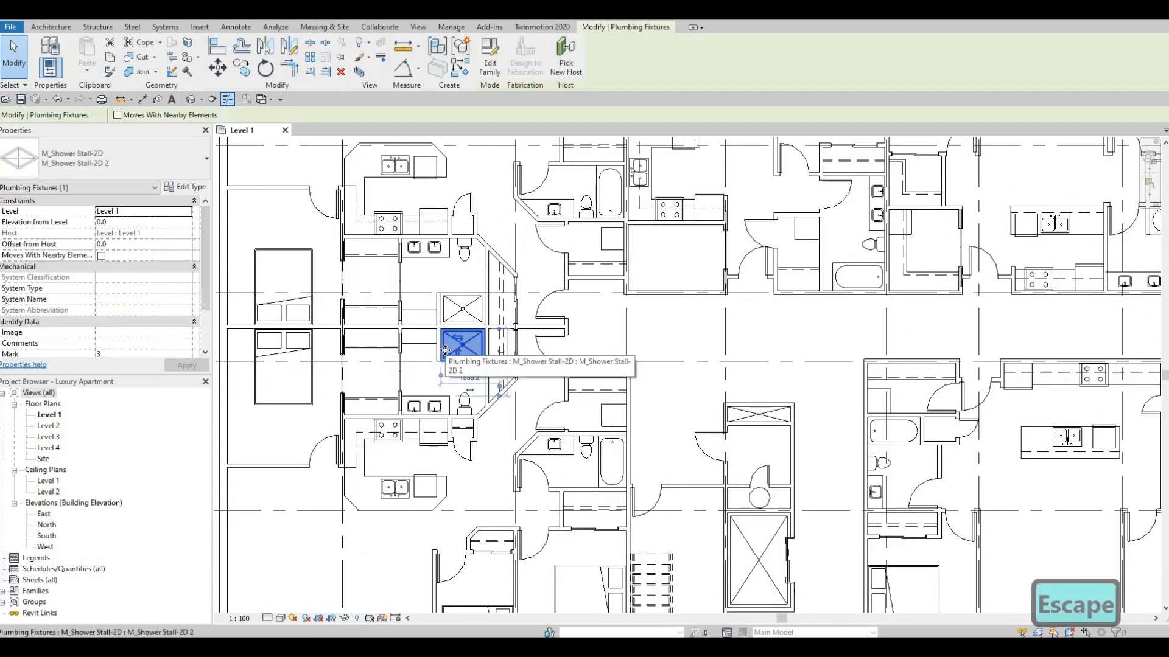
{"action": "key", "text": "c"}
{"action": "key", "text": "s"}
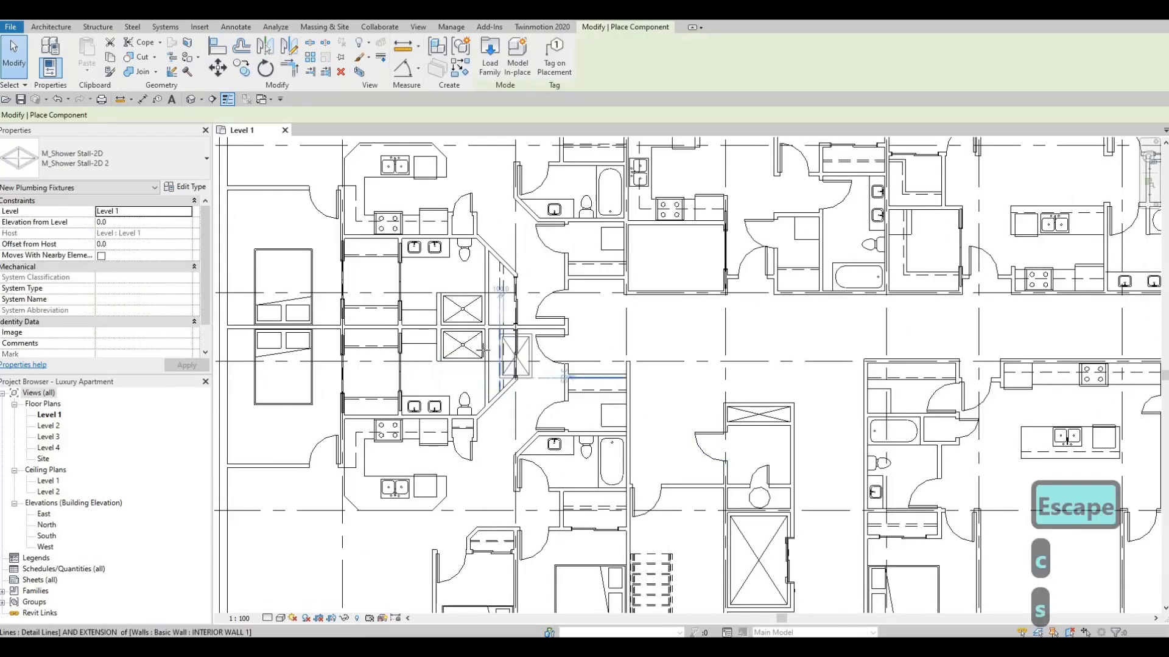
{"action": "middle_click_drag", "start_coordinate": [1035, 295], "coordinate": [543, 382]}
{"action": "key", "text": "space"}
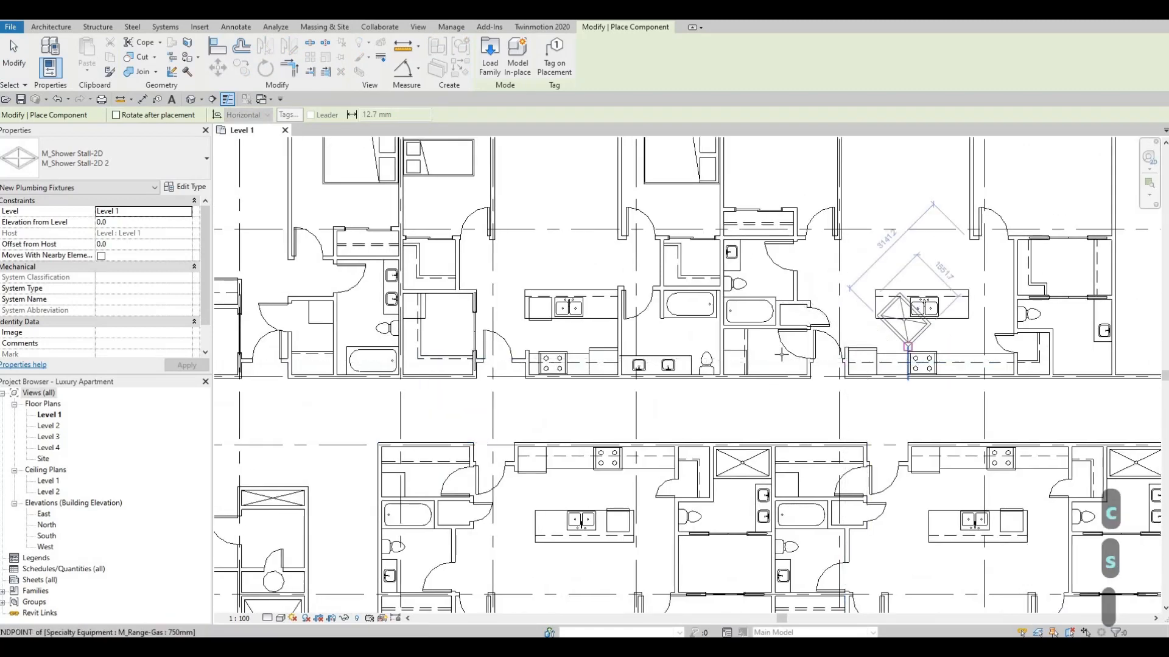
{"action": "middle_click_drag", "start_coordinate": [934, 341], "coordinate": [706, 341]}
{"action": "key", "text": "space"}
{"action": "scroll", "coordinate": [859, 366], "scroll_direction": "up", "scroll_amount": 4}
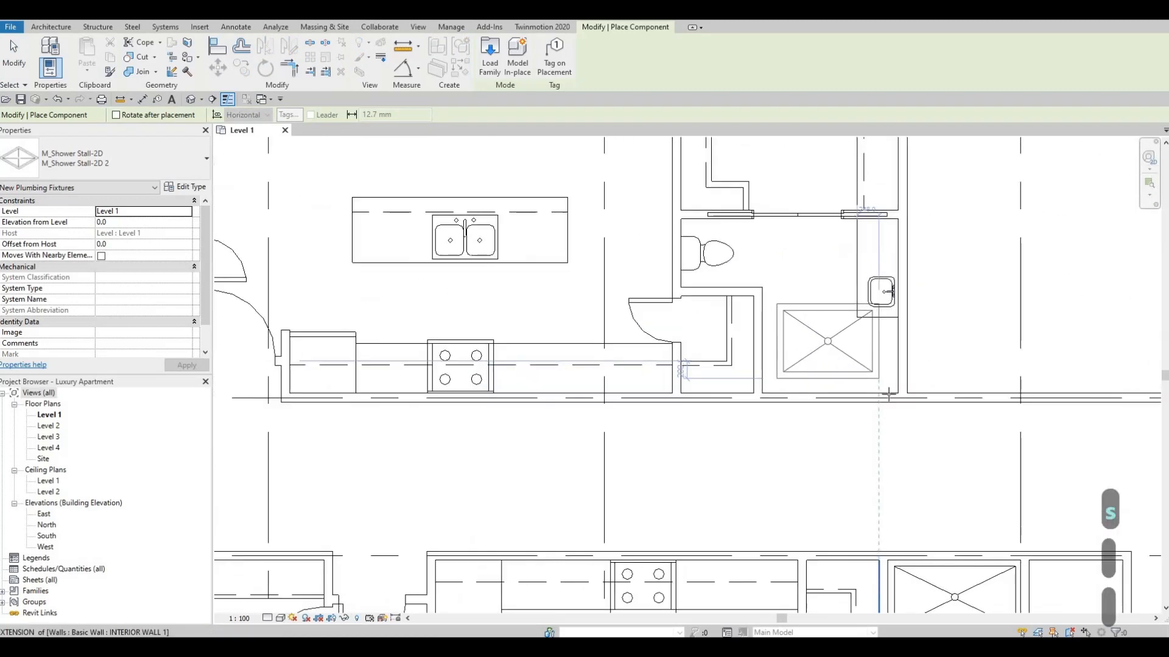
{"action": "left_click", "coordinate": [891, 392]}
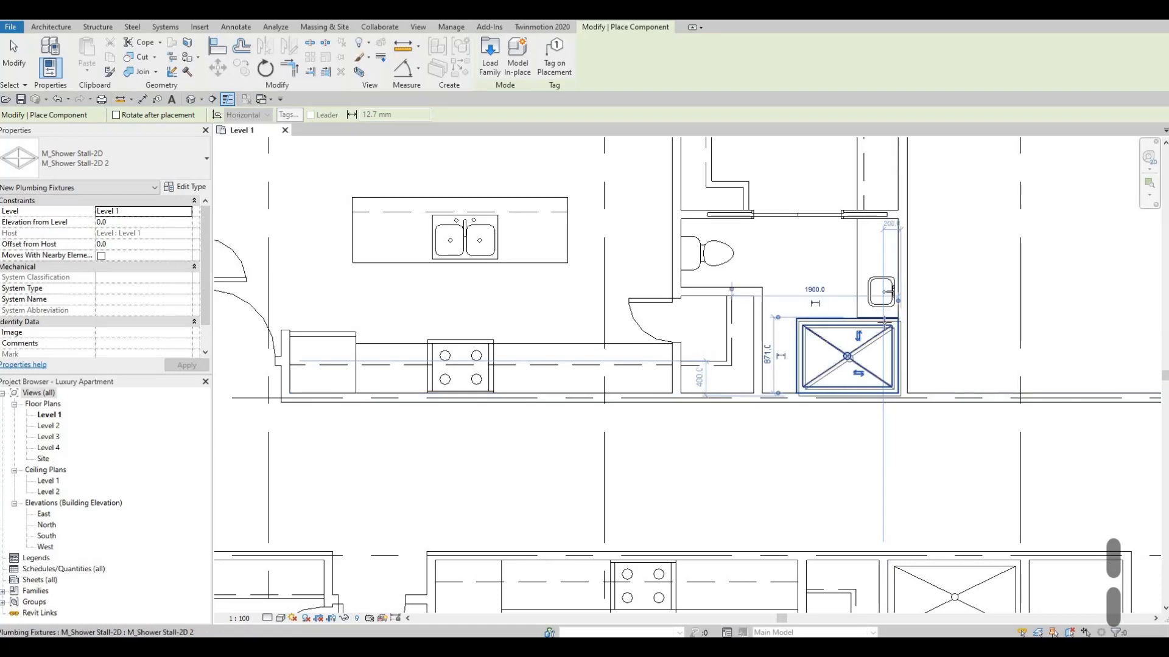
{"action": "scroll", "coordinate": [881, 323], "scroll_direction": "up", "scroll_amount": 4}
{"action": "key", "text": "Escape"}
{"action": "key", "text": "Escape"}
Step: Align the lower edge of the vanity counter with the upper edge of the shower stall
{"action": "scroll", "coordinate": [881, 317], "scroll_direction": "up", "scroll_amount": 2}
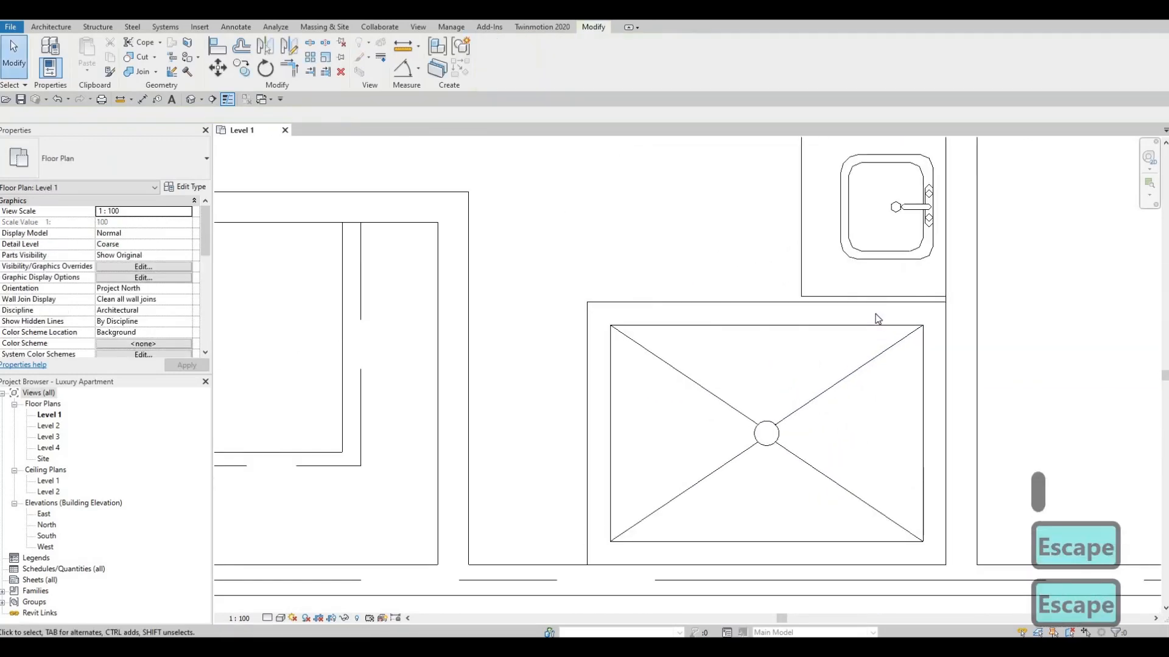
{"action": "key", "text": "a"}
{"action": "key", "text": "l"}
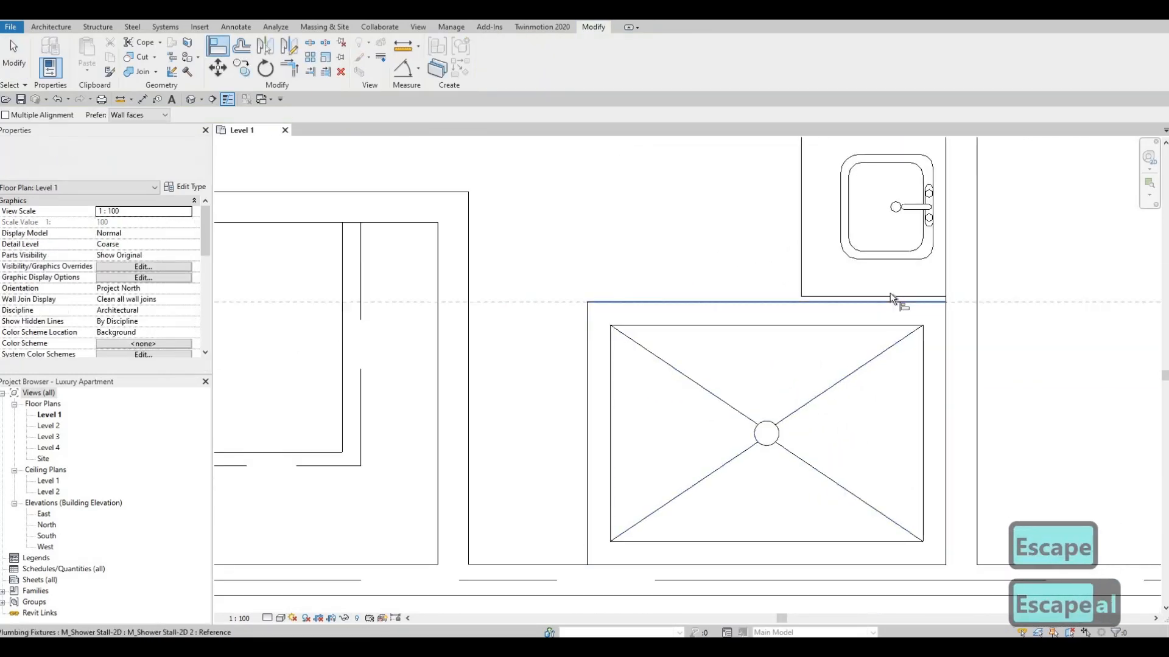
{"action": "left_click", "coordinate": [895, 302]}
{"action": "key", "text": "Escape"}
{"action": "key", "text": "Escape"}
Step: Draw a Thin Lines detail line about 385 mm long from the shower stall's upper corner across to the small closet's wall
{"action": "left_click", "coordinate": [801, 265]}
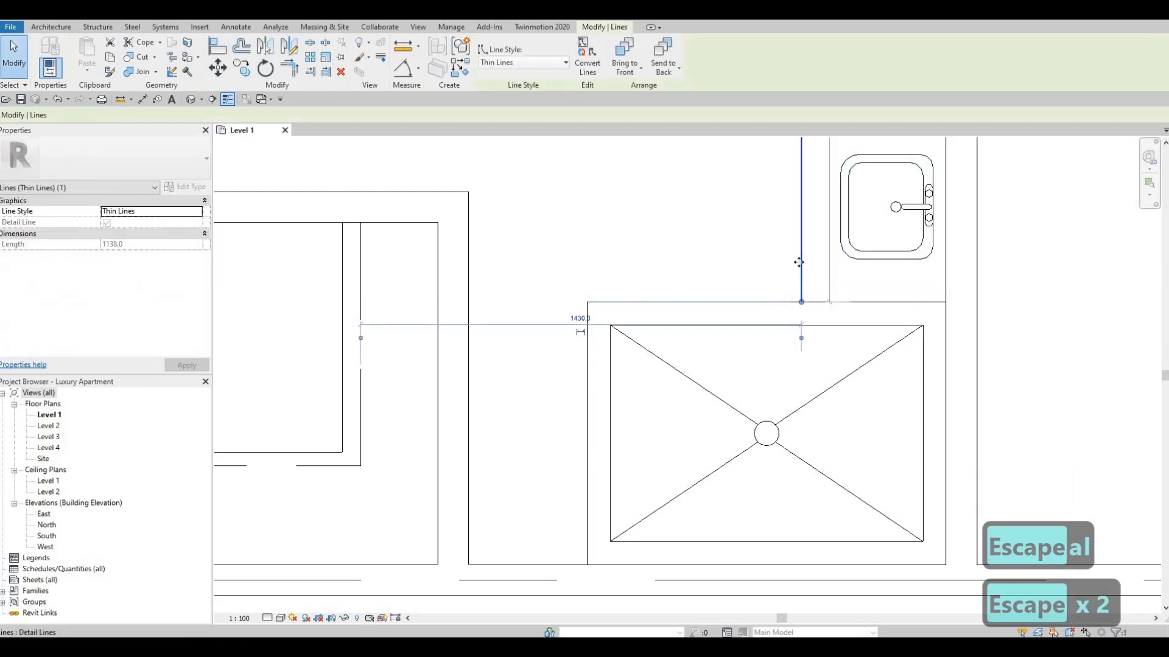
{"action": "key", "text": "c"}
{"action": "key", "text": "s"}
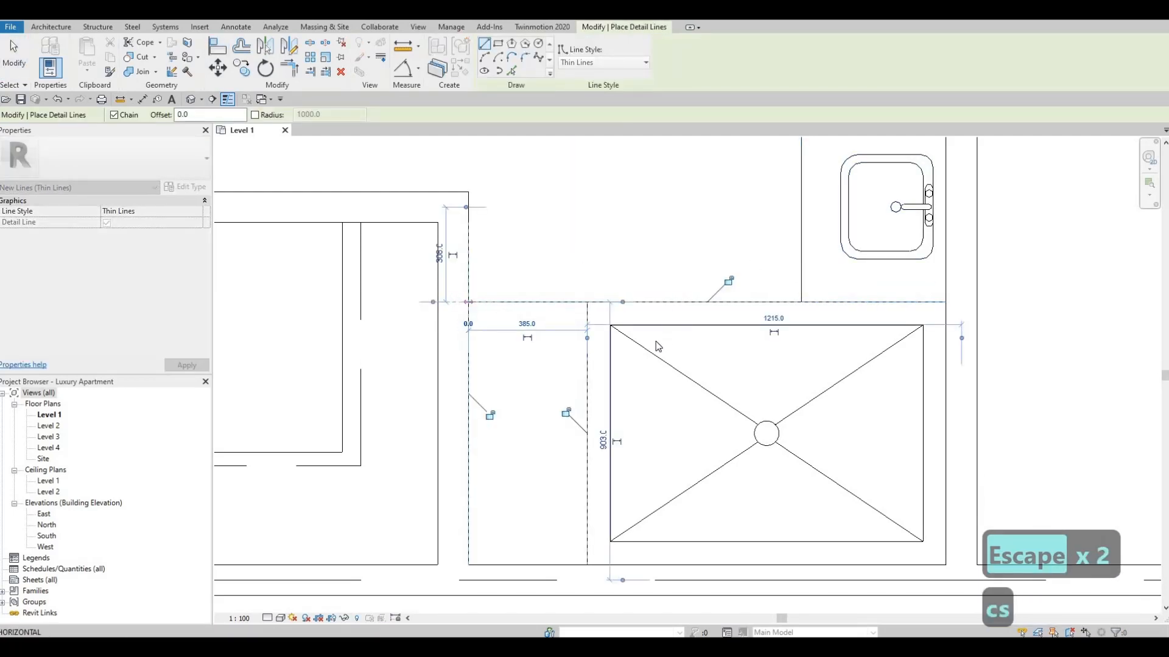
{"action": "key", "text": "Escape"}
{"action": "key", "text": "Escape"}
Step: Examine the end unit's bathroom and its new shower against the surrounding units
{"action": "scroll", "coordinate": [688, 400], "scroll_direction": "down", "scroll_amount": 3}
{"action": "scroll", "coordinate": [688, 402], "scroll_direction": "down", "scroll_amount": 5}
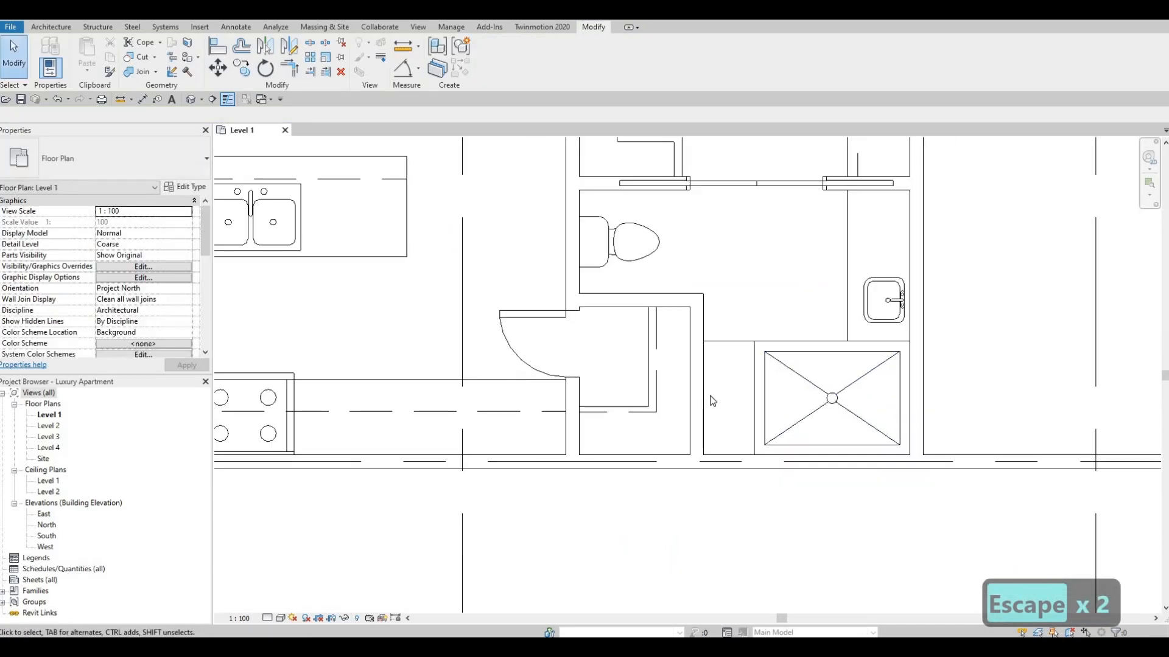
{"action": "scroll", "coordinate": [868, 382], "scroll_direction": "down", "scroll_amount": 3}
{"action": "middle_click_drag", "start_coordinate": [826, 377], "coordinate": [708, 385]}
{"action": "scroll", "coordinate": [802, 379], "scroll_direction": "down", "scroll_amount": 2}
{"action": "scroll", "coordinate": [804, 379], "scroll_direction": "up", "scroll_amount": 3}
{"action": "scroll", "coordinate": [841, 385], "scroll_direction": "up", "scroll_amount": 2}
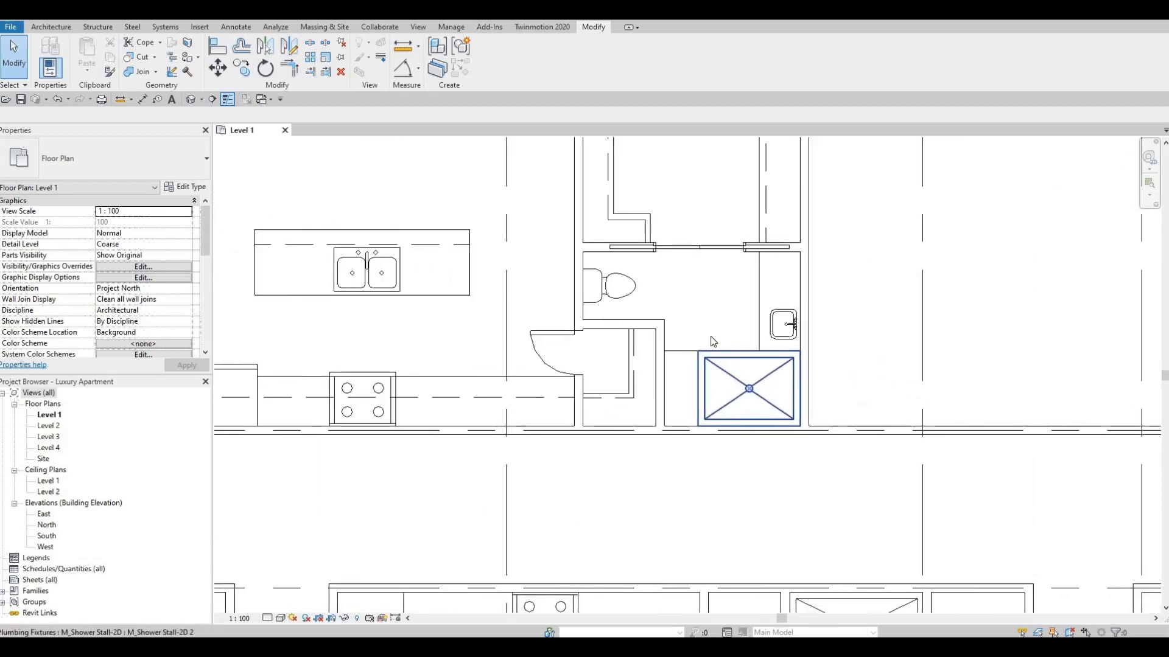
{"action": "scroll", "coordinate": [715, 353], "scroll_direction": "down", "scroll_amount": 4}
{"action": "key", "text": "Escape"}
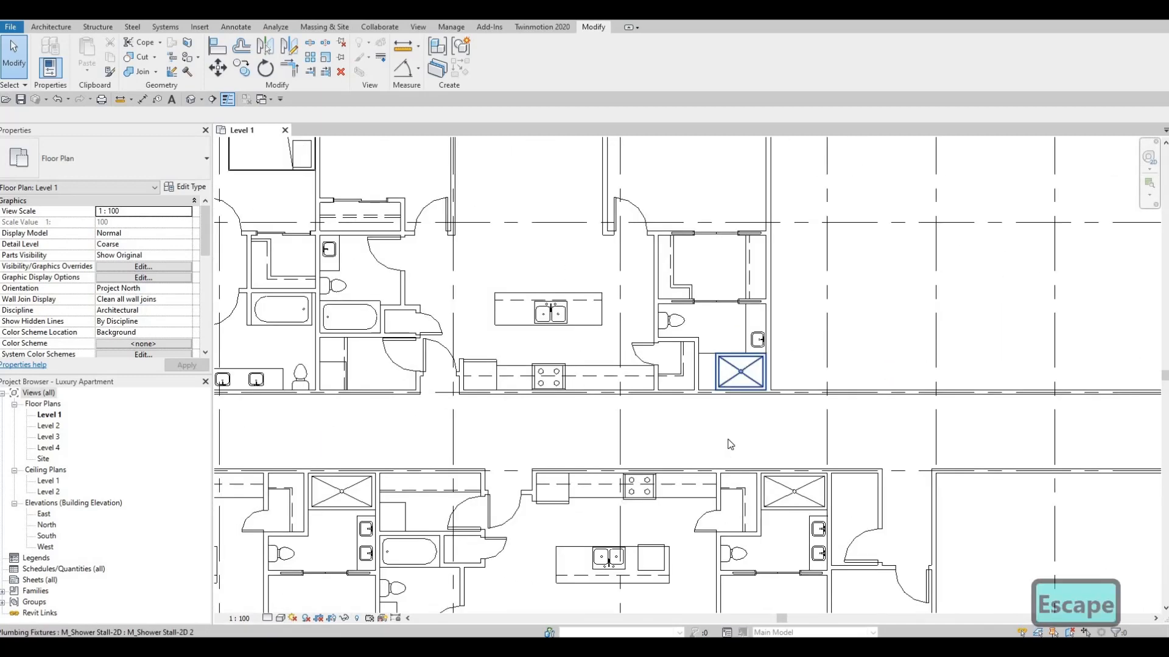
Step: Place an M_Bed-Box 1525 x 2007mm - Queen in the end unit's bedroom beside the double-door closet, headboard against the outer side wall
{"action": "scroll", "coordinate": [755, 372], "scroll_direction": "down", "scroll_amount": 1}
{"action": "middle_click_drag", "start_coordinate": [787, 294], "coordinate": [792, 385]}
{"action": "middle_click_drag", "start_coordinate": [693, 370], "coordinate": [885, 374]}
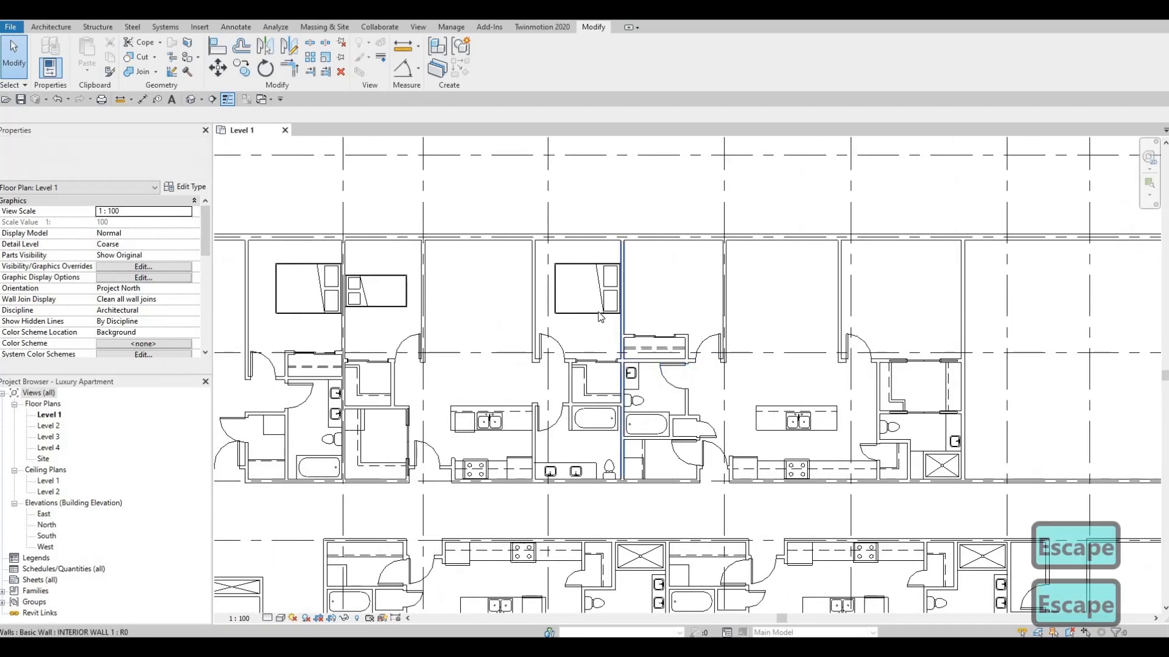
{"action": "left_click", "coordinate": [609, 312]}
{"action": "key", "text": "c"}
{"action": "key", "text": "s"}
{"action": "scroll", "coordinate": [921, 304], "scroll_direction": "up", "scroll_amount": 1}
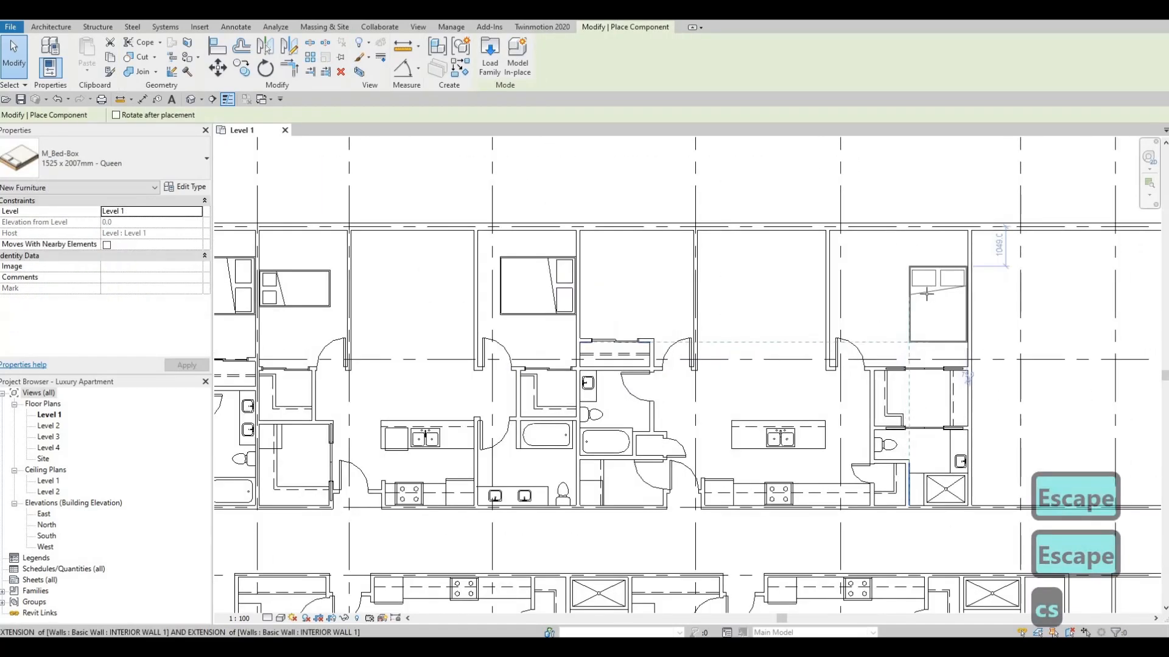
{"action": "key", "text": "c"}
{"action": "key", "text": "s"}
{"action": "key", "text": "c"}
{"action": "key", "text": "s"}
{"action": "key", "text": "c"}
{"action": "key", "text": "s"}
{"action": "key", "text": "c"}
{"action": "key", "text": "s"}
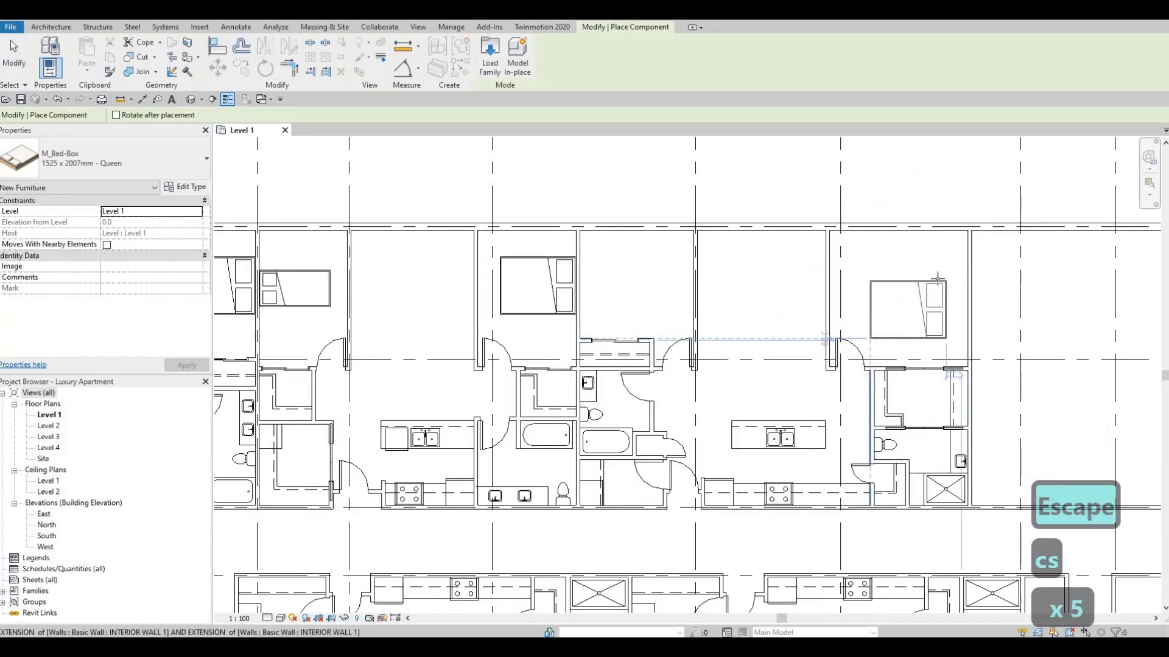
{"action": "scroll", "coordinate": [937, 277], "scroll_direction": "up", "scroll_amount": 1}
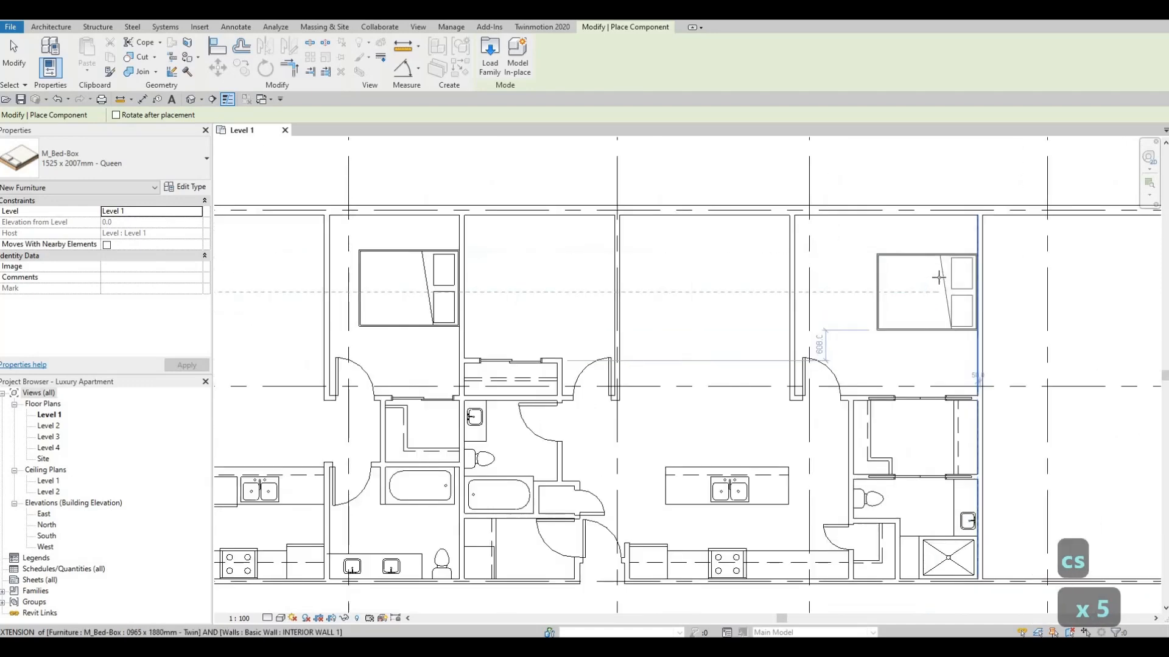
{"action": "scroll", "coordinate": [758, 283], "scroll_direction": "down", "scroll_amount": 2}
Step: Place a second queen bed in the same unit's other bedroom, rotated with its headboard to the party wall and centred on the neighbour's bed
{"action": "scroll", "coordinate": [737, 299], "scroll_direction": "up", "scroll_amount": 2}
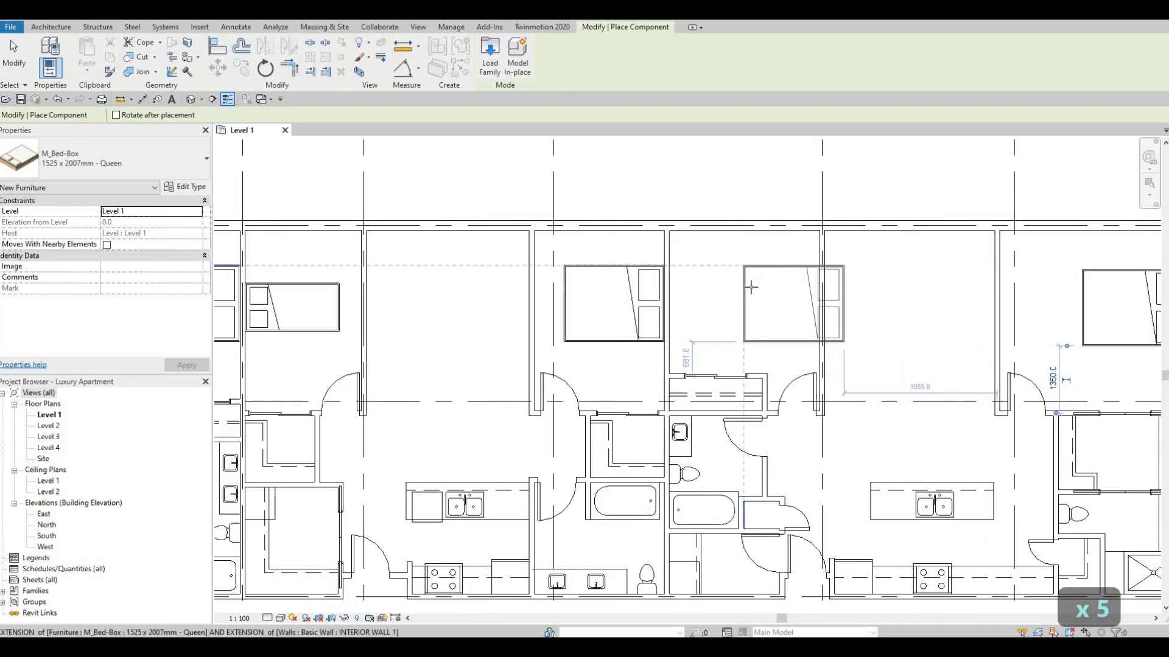
{"action": "key", "text": "space"}
{"action": "key", "text": "space"}
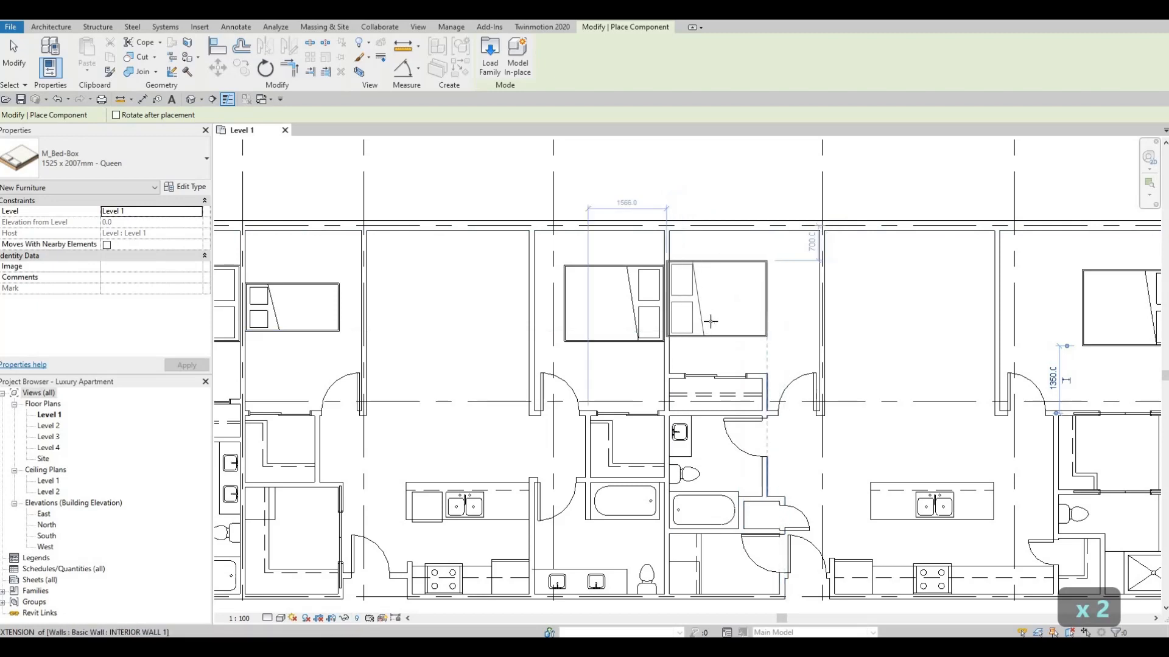
{"action": "scroll", "coordinate": [710, 321], "scroll_direction": "up", "scroll_amount": 2}
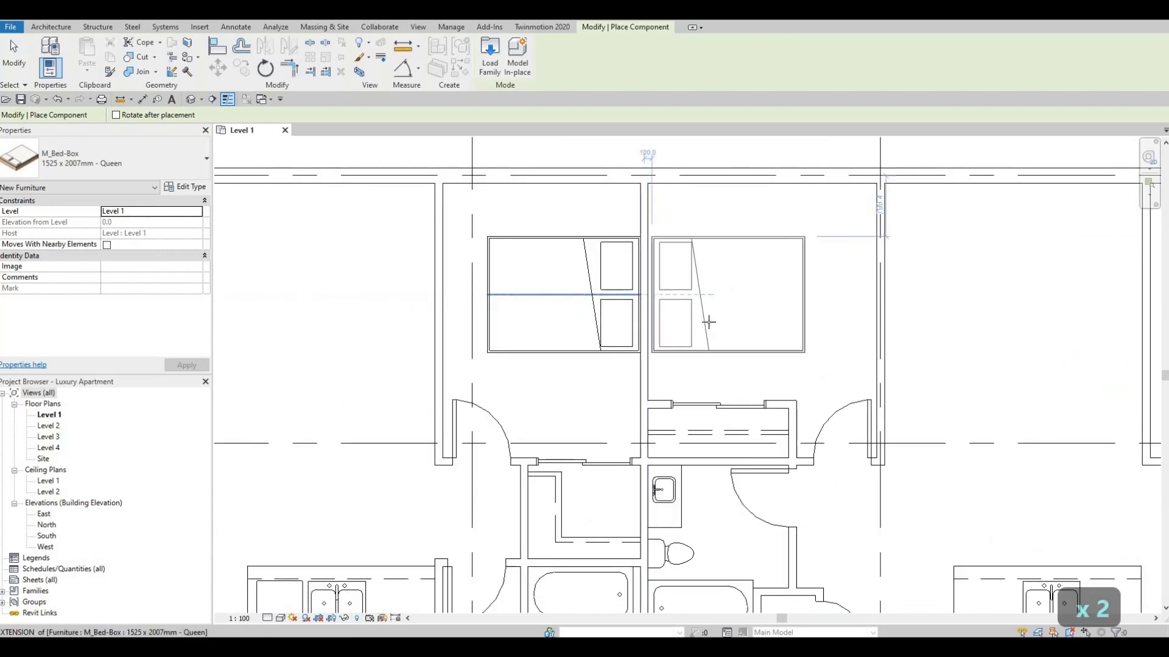
{"action": "left_click", "coordinate": [734, 310]}
{"action": "key", "text": "Escape"}
{"action": "key", "text": "Escape"}
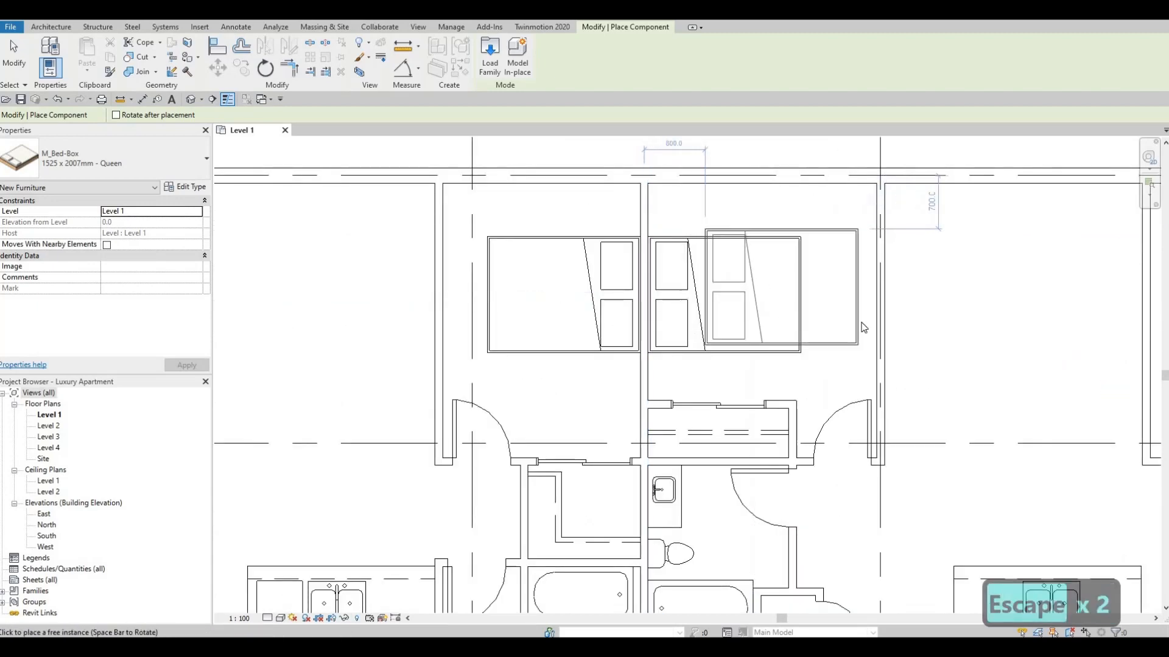
Step: Review the whole Level 1 plan and the furnished units along the corridor for missing items
{"action": "scroll", "coordinate": [743, 292], "scroll_direction": "down", "scroll_amount": 4}
{"action": "scroll", "coordinate": [773, 297], "scroll_direction": "down", "scroll_amount": 4}
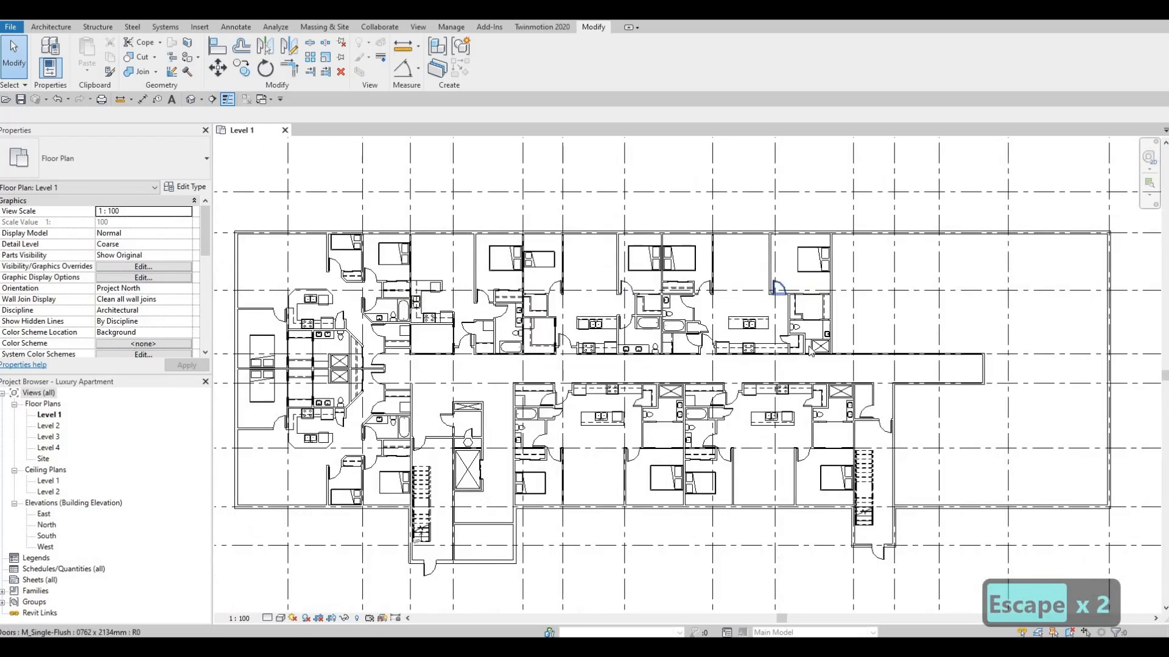
{"action": "scroll", "coordinate": [804, 378], "scroll_direction": "up", "scroll_amount": 1}
{"action": "scroll", "coordinate": [687, 372], "scroll_direction": "up", "scroll_amount": 5}
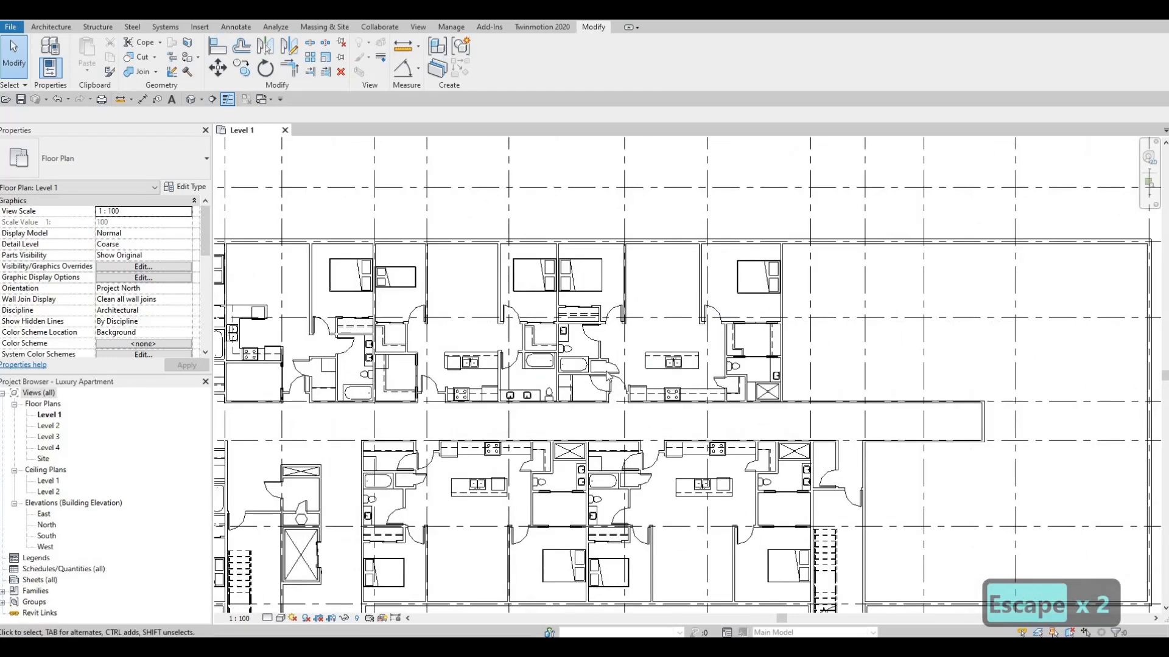
{"action": "middle_click_drag", "start_coordinate": [639, 369], "coordinate": [1016, 307]}
{"action": "scroll", "coordinate": [1017, 307], "scroll_direction": "down", "scroll_amount": 1}
{"action": "middle_click_drag", "start_coordinate": [946, 340], "coordinate": [791, 366]}
{"action": "middle_click_drag", "start_coordinate": [1009, 340], "coordinate": [890, 347]}
{"action": "scroll", "coordinate": [878, 336], "scroll_direction": "up", "scroll_amount": 3}
{"action": "scroll", "coordinate": [845, 350], "scroll_direction": "down", "scroll_amount": 1}
{"action": "middle_click_drag", "start_coordinate": [1053, 332], "coordinate": [1047, 345]}
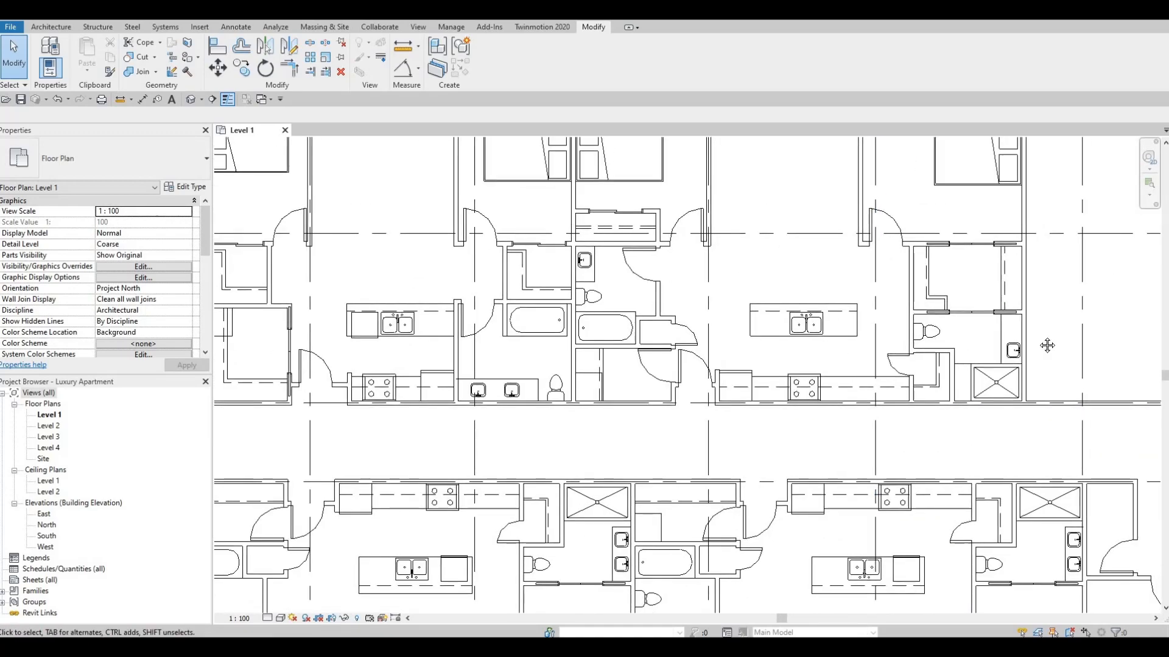
Step: Copy the 600mm M_Dishwasher from the neighbouring unit's island to the end unit's island beside the sink, and nudge it toward the island's end
{"action": "scroll", "coordinate": [849, 334], "scroll_direction": "up", "scroll_amount": 2}
{"action": "middle_click_drag", "start_coordinate": [585, 329], "coordinate": [974, 334]}
{"action": "scroll", "coordinate": [974, 334], "scroll_direction": "down", "scroll_amount": 2}
{"action": "scroll", "coordinate": [687, 336], "scroll_direction": "up", "scroll_amount": 2}
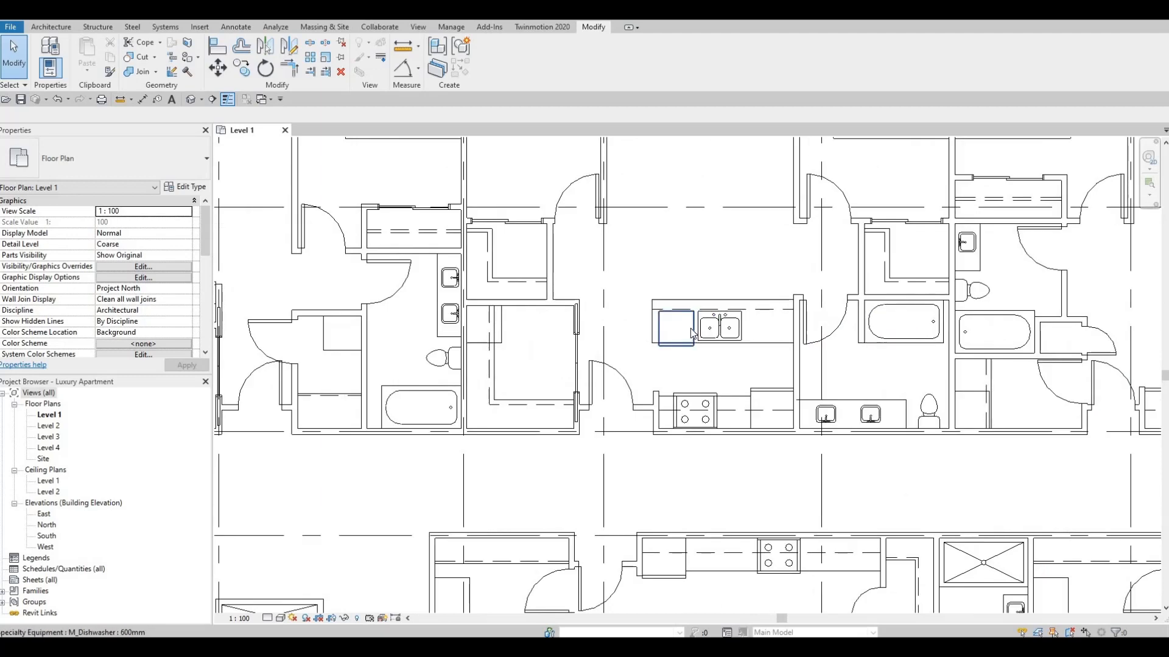
{"action": "left_click", "coordinate": [692, 334]}
{"action": "key", "text": "c"}
{"action": "key", "text": "o"}
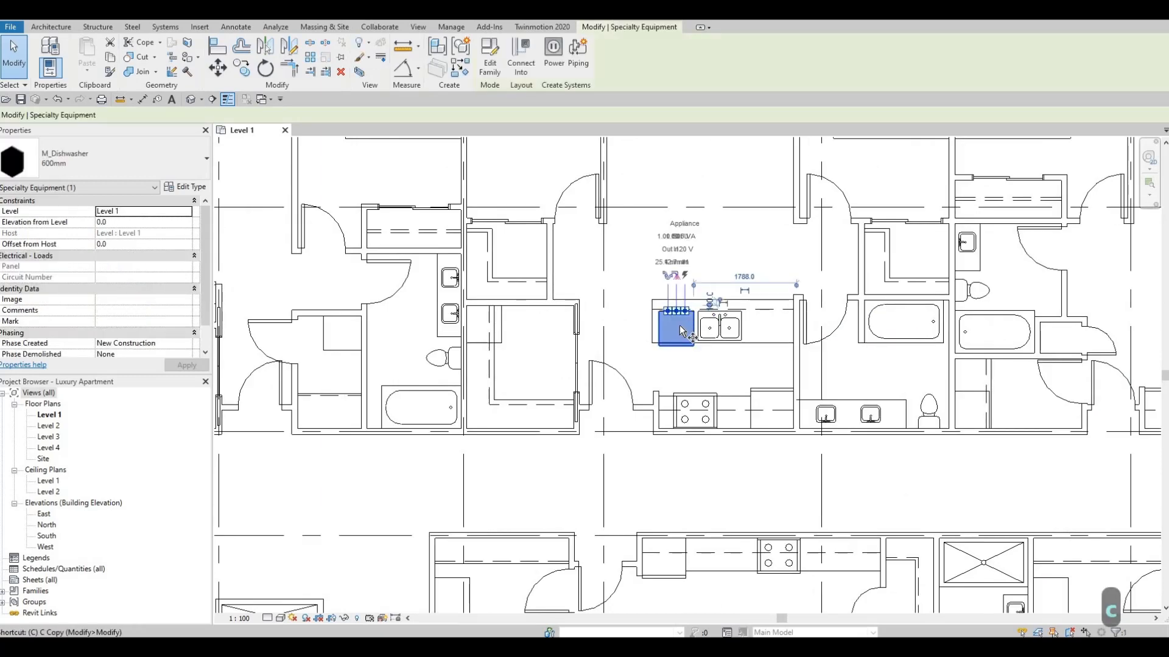
{"action": "middle_click_drag", "start_coordinate": [1130, 328], "coordinate": [661, 339]}
{"action": "scroll", "coordinate": [842, 341], "scroll_direction": "up", "scroll_amount": 2}
{"action": "left_click", "coordinate": [849, 341]}
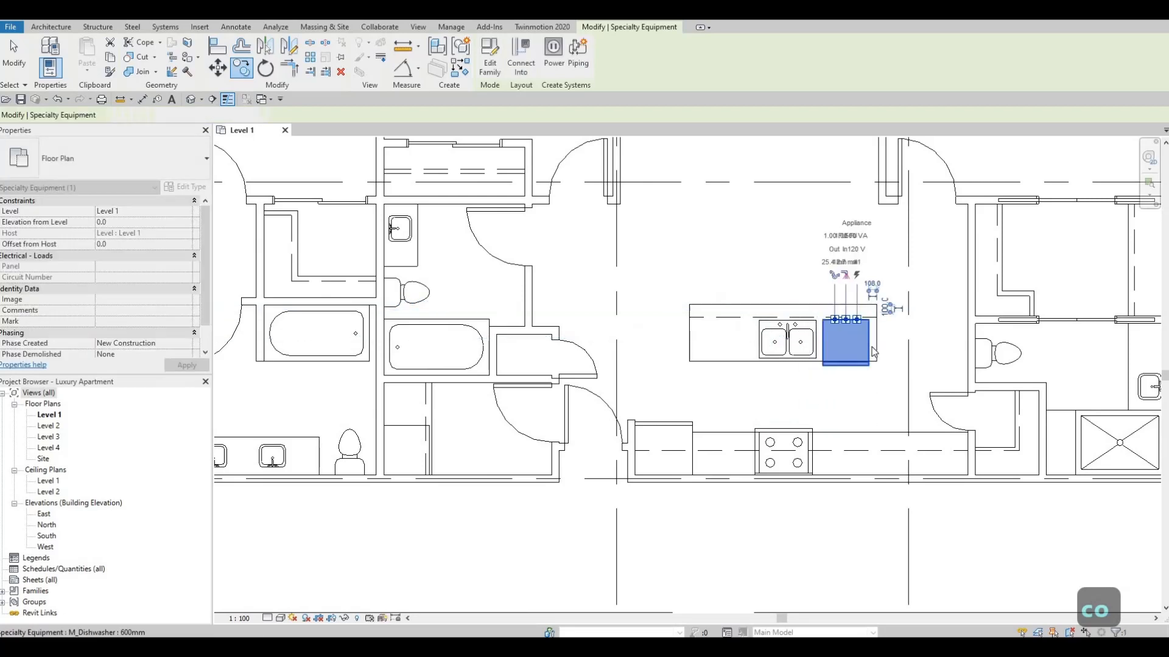
{"action": "key", "text": "Escape"}
{"action": "key", "text": "Escape"}
{"action": "scroll", "coordinate": [872, 347], "scroll_direction": "up", "scroll_amount": 2}
{"action": "left_click", "coordinate": [872, 347]}
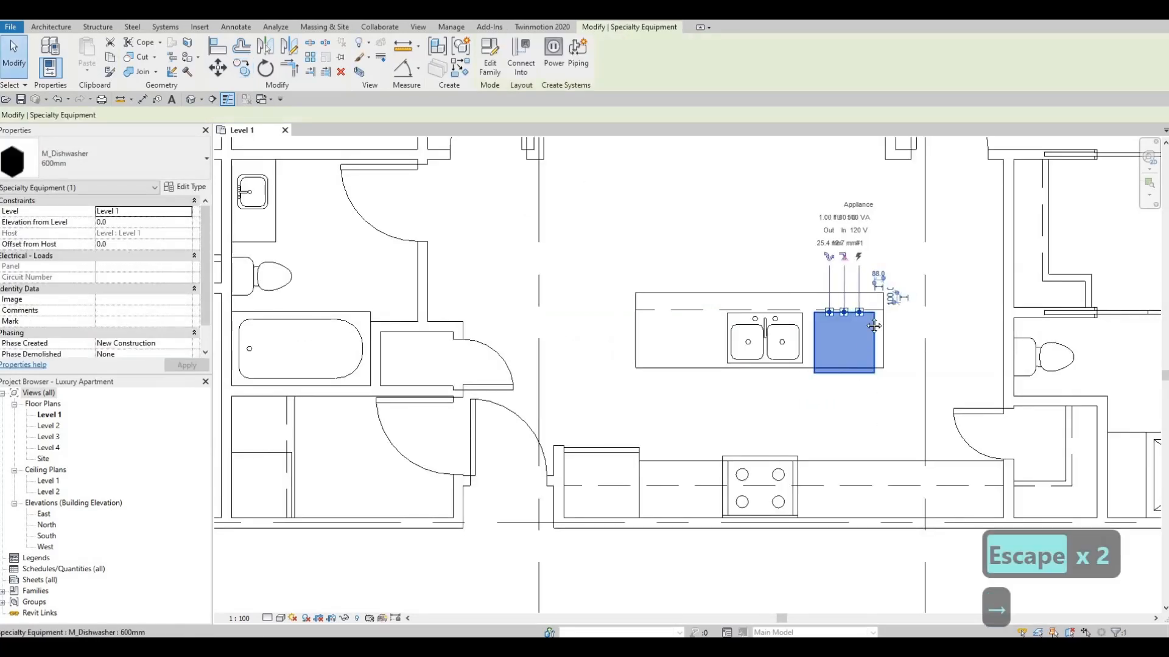
Step: Nudge the end unit's dishwasher two more increments toward the end of the kitchen island
{"action": "key", "text": "Right"}
{"action": "key", "text": "Right"}
{"action": "scroll", "coordinate": [843, 347], "scroll_direction": "down", "scroll_amount": 2}
{"action": "key", "text": "Escape"}
{"action": "key", "text": "Escape"}
Step: Check the furnished units on both sides of the Level 1 corridor for missing fixtures and appliances, and examine the remaining empty bay
{"action": "scroll", "coordinate": [847, 352], "scroll_direction": "down", "scroll_amount": 3}
{"action": "middle_click_drag", "start_coordinate": [866, 340], "coordinate": [870, 352]}
{"action": "scroll", "coordinate": [865, 341], "scroll_direction": "down", "scroll_amount": 3}
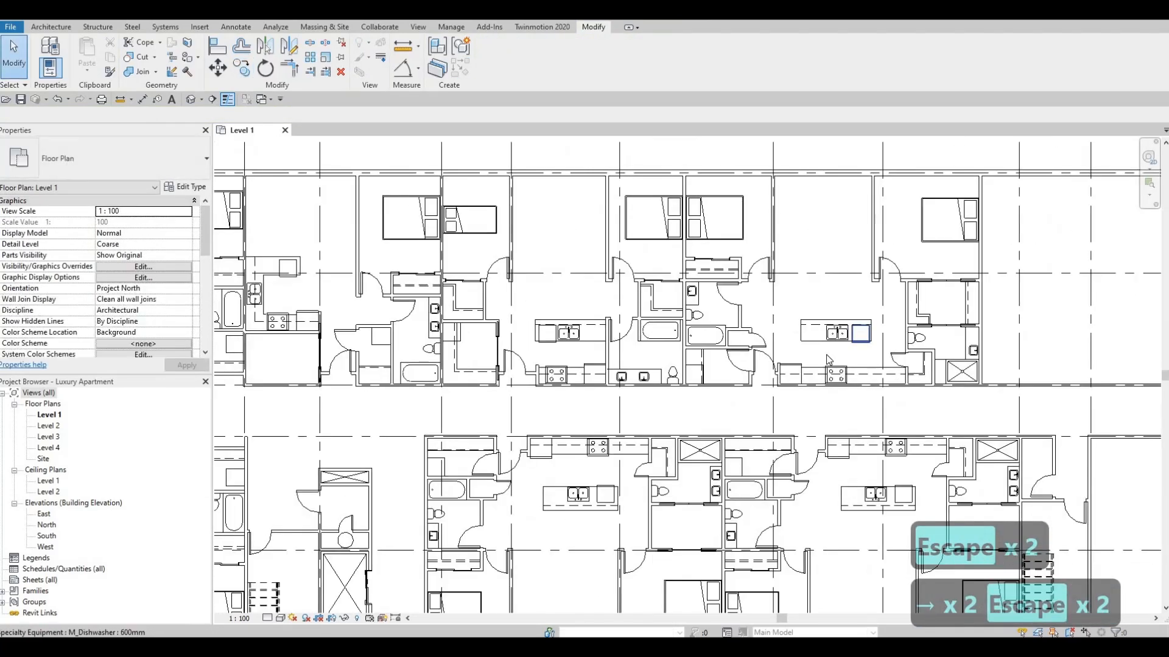
{"action": "scroll", "coordinate": [857, 339], "scroll_direction": "up", "scroll_amount": 1}
{"action": "scroll", "coordinate": [847, 343], "scroll_direction": "down", "scroll_amount": 1}
{"action": "middle_click_drag", "start_coordinate": [728, 364], "coordinate": [832, 316]}
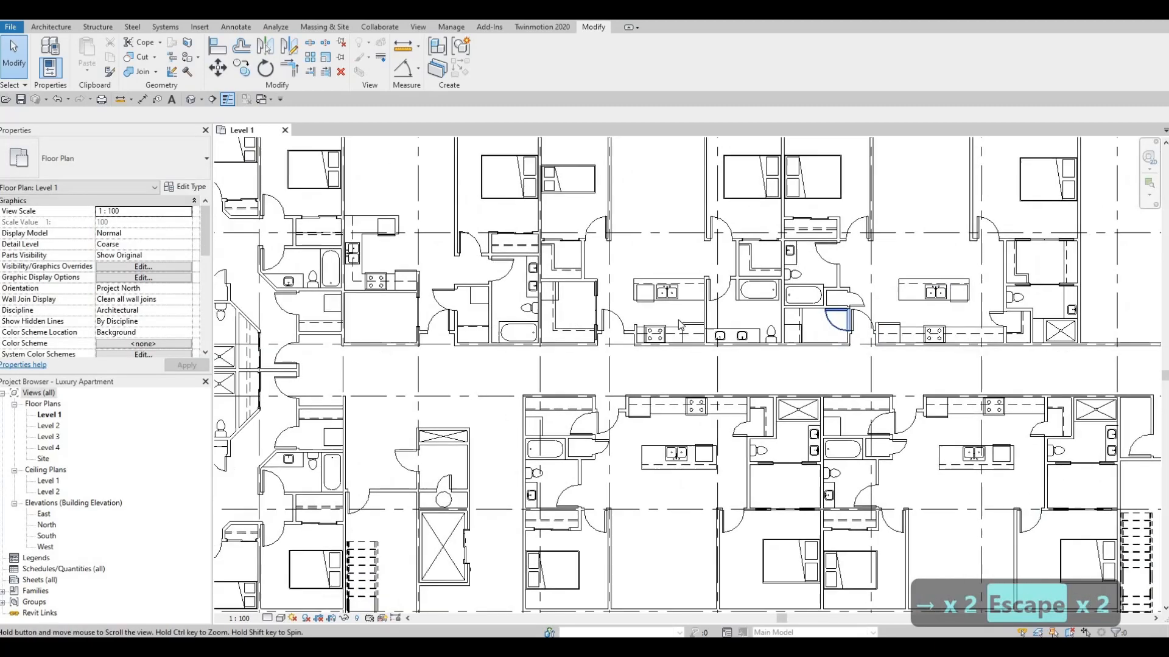
{"action": "middle_click_drag", "start_coordinate": [587, 312], "coordinate": [634, 322]}
{"action": "middle_click_drag", "start_coordinate": [402, 321], "coordinate": [540, 322]}
{"action": "scroll", "coordinate": [541, 321], "scroll_direction": "up", "scroll_amount": 3}
{"action": "middle_click_drag", "start_coordinate": [495, 292], "coordinate": [608, 307]}
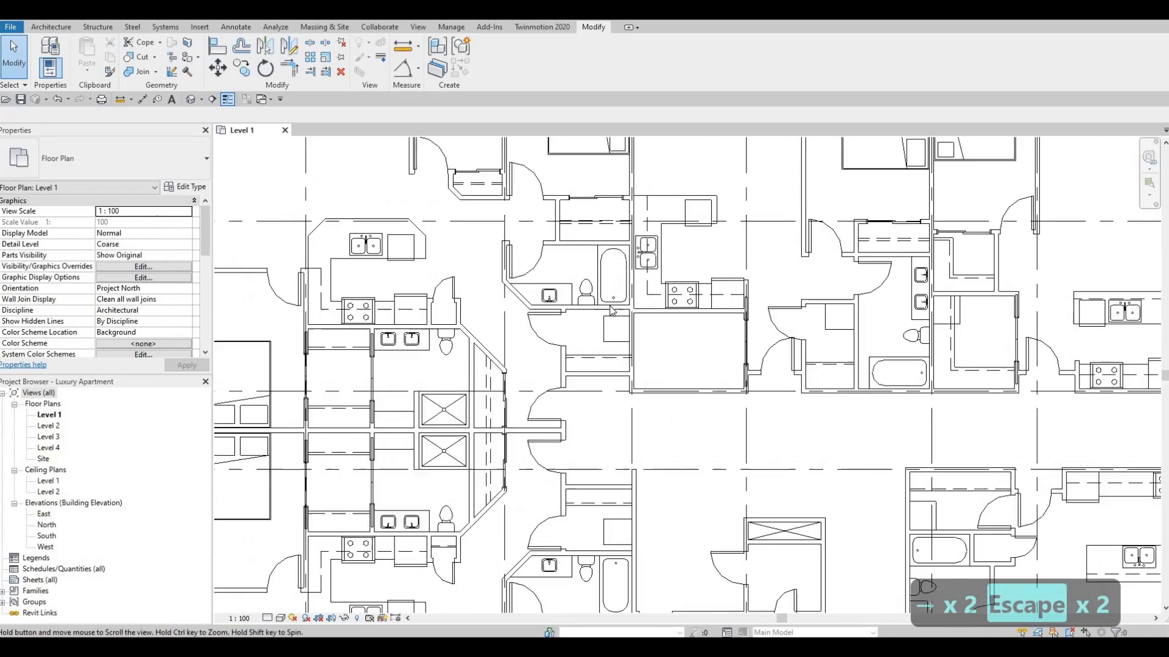
{"action": "scroll", "coordinate": [596, 305], "scroll_direction": "up", "scroll_amount": 2}
{"action": "scroll", "coordinate": [607, 303], "scroll_direction": "down", "scroll_amount": 4}
{"action": "middle_click_drag", "start_coordinate": [987, 367], "coordinate": [783, 367]}
{"action": "middle_click_drag", "start_coordinate": [1055, 359], "coordinate": [771, 355]}
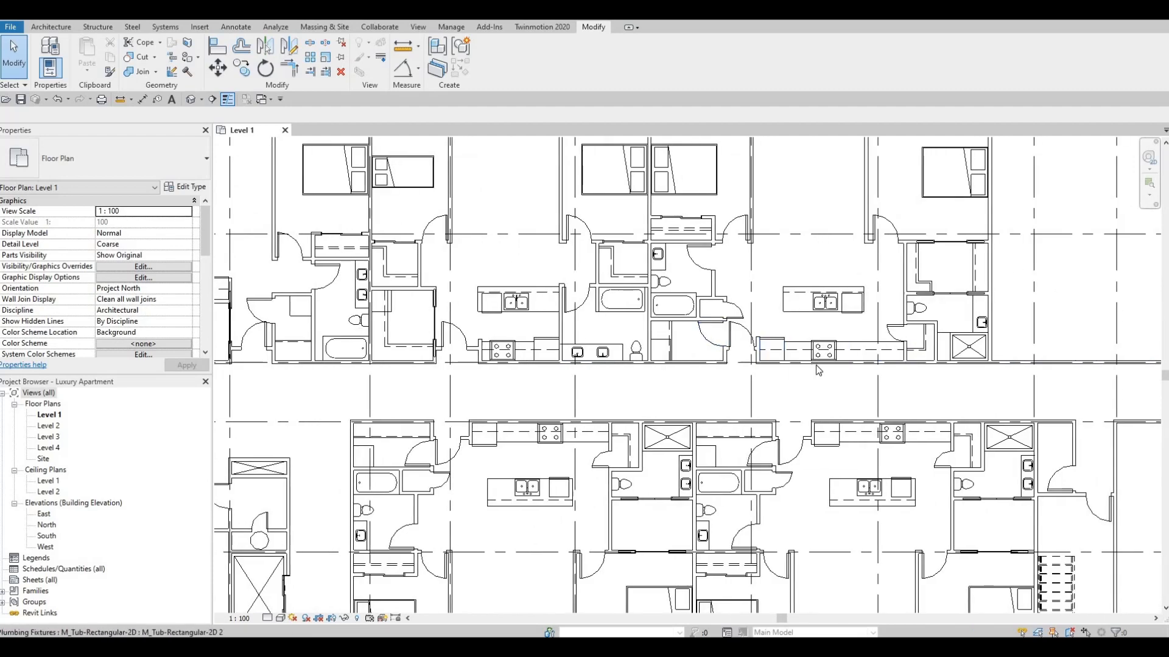
{"action": "scroll", "coordinate": [803, 371], "scroll_direction": "up", "scroll_amount": 2}
{"action": "middle_click_drag", "start_coordinate": [885, 370], "coordinate": [757, 370]}
{"action": "scroll", "coordinate": [759, 374], "scroll_direction": "down", "scroll_amount": 3}
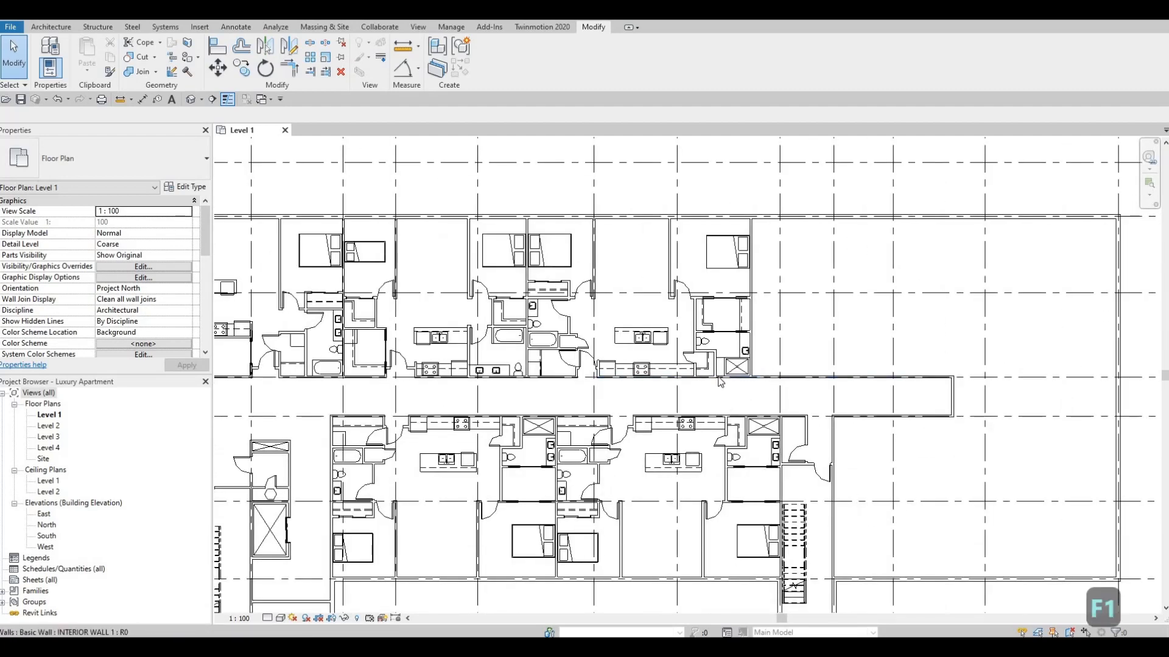
{"action": "scroll", "coordinate": [547, 244], "scroll_direction": "up", "scroll_amount": 1}
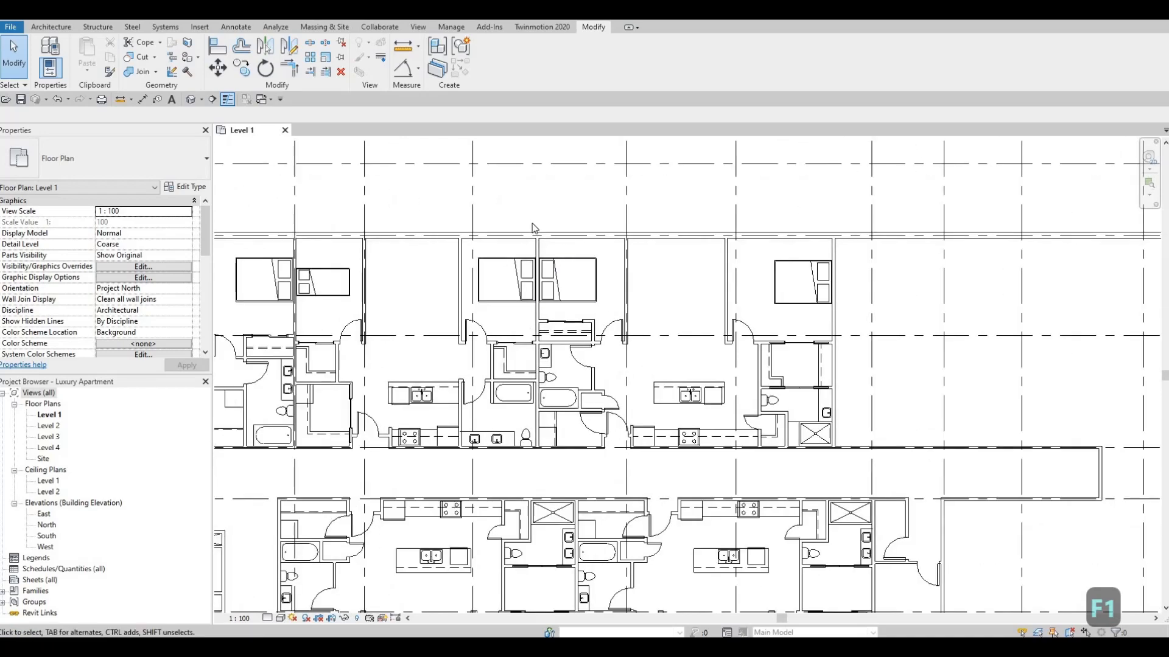
{"action": "scroll", "coordinate": [747, 310], "scroll_direction": "down", "scroll_amount": 2}
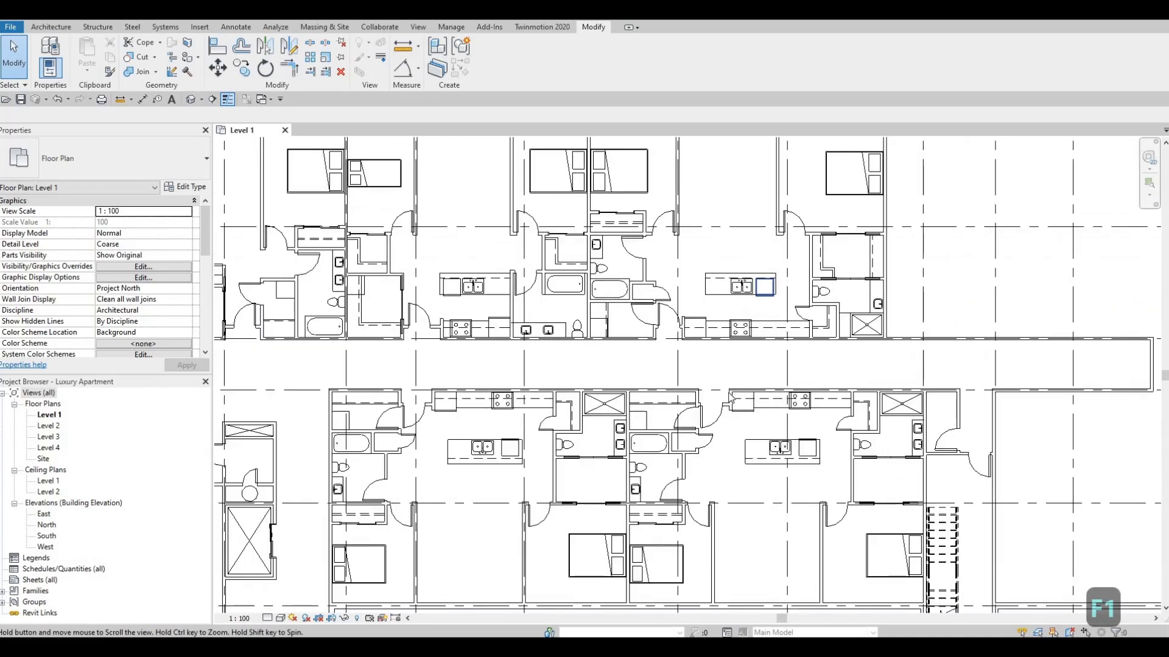
{"action": "scroll", "coordinate": [700, 375], "scroll_direction": "up", "scroll_amount": 1}
{"action": "scroll", "coordinate": [700, 374], "scroll_direction": "down", "scroll_amount": 1}
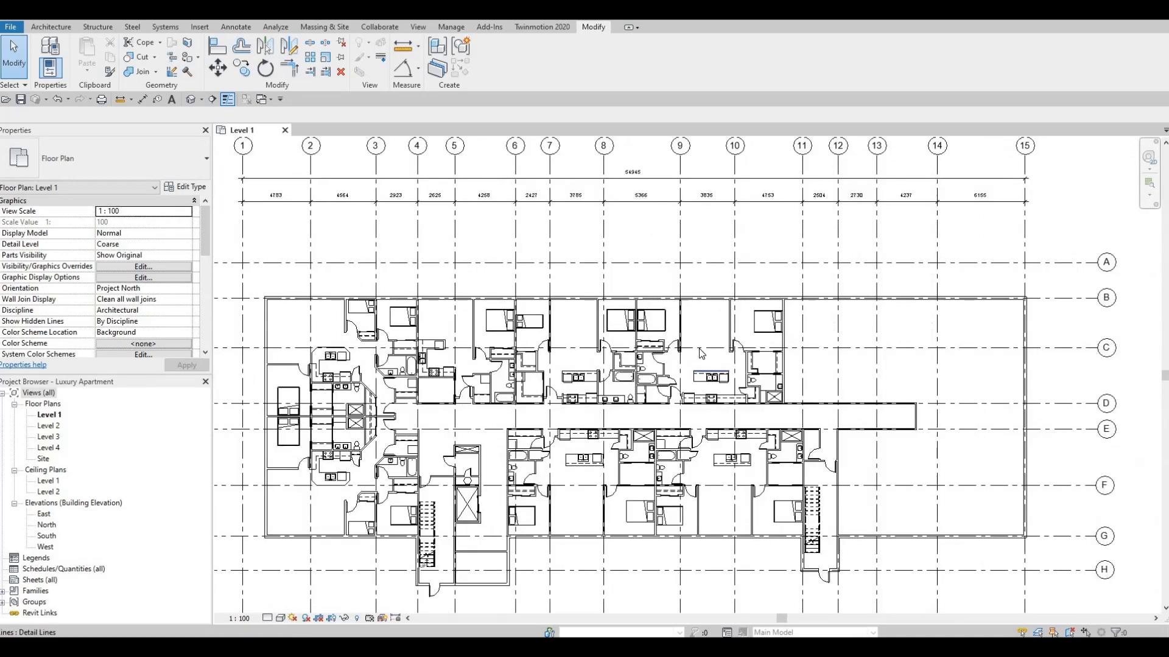
{"action": "scroll", "coordinate": [658, 361], "scroll_direction": "up", "scroll_amount": 3}
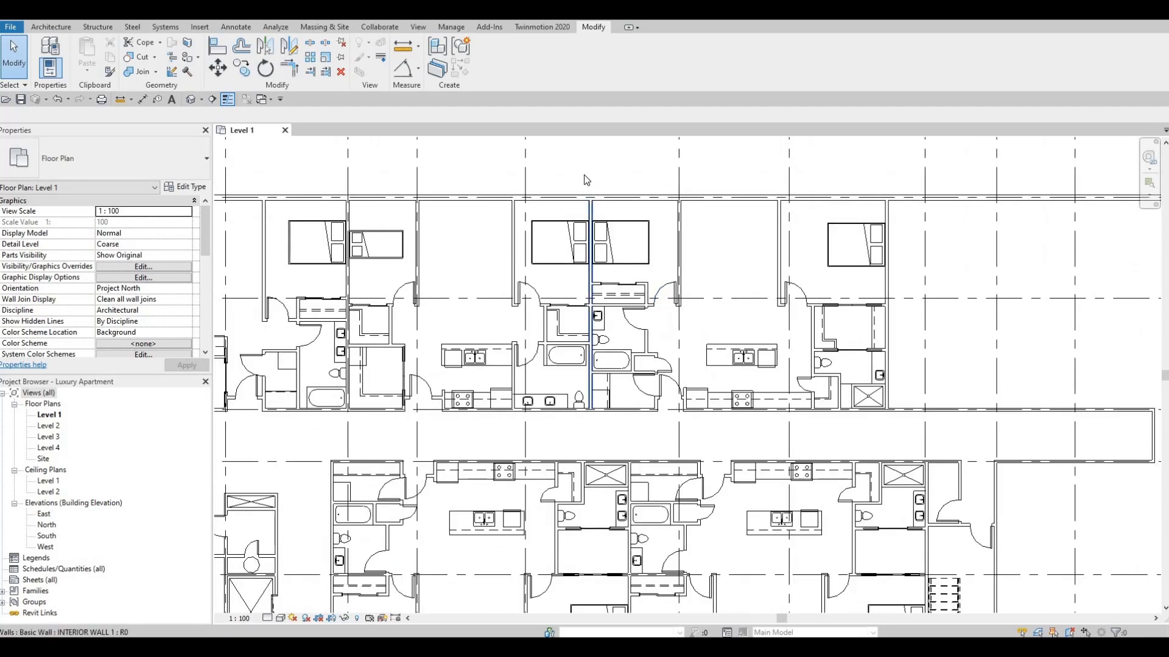
Step: Copy the whole end unit, excluding its shared party wall, unconstrained into the adjacent empty bay, aligned to the outer side wall's corner at the exterior wall
{"action": "left_click_drag", "start_coordinate": [886, 434], "coordinate": [903, 435]}
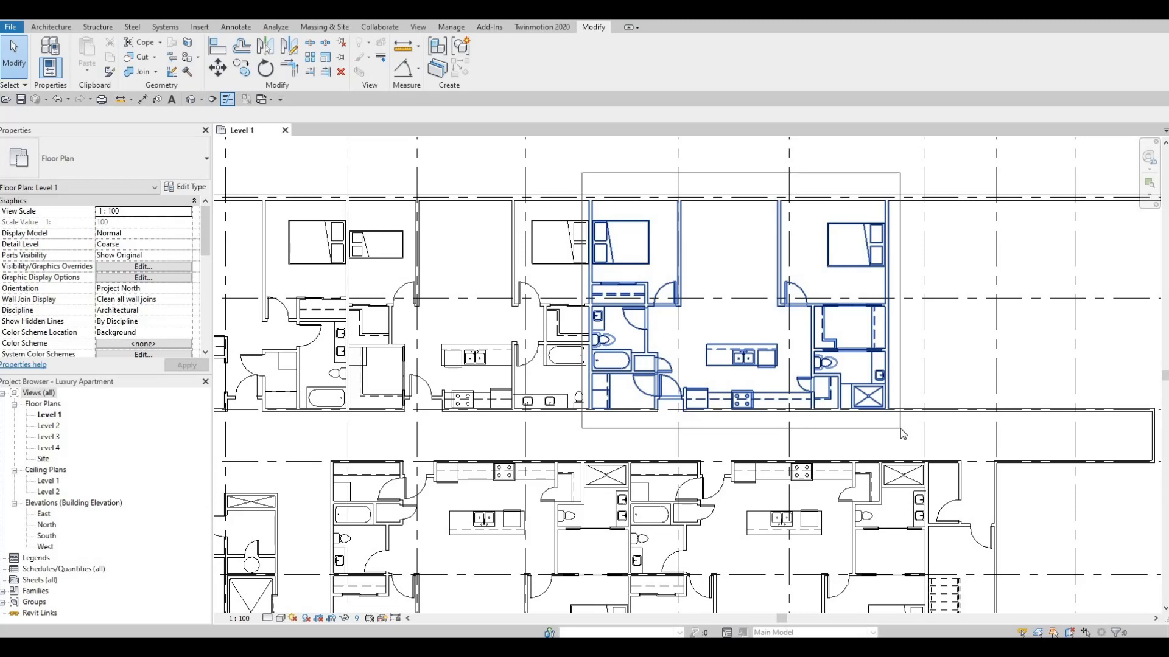
{"action": "left_click_drag", "start_coordinate": [903, 435], "coordinate": [901, 433]}
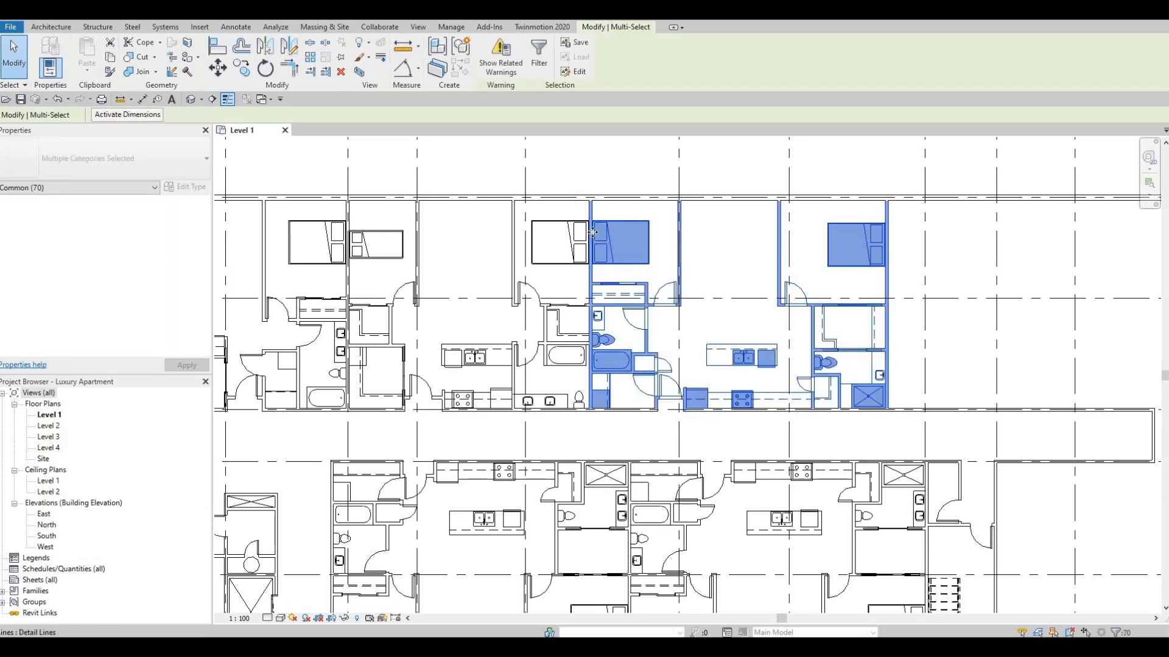
{"action": "scroll", "coordinate": [589, 199], "scroll_direction": "up", "scroll_amount": 1}
{"action": "left_click", "coordinate": [589, 200], "text": "shift"}
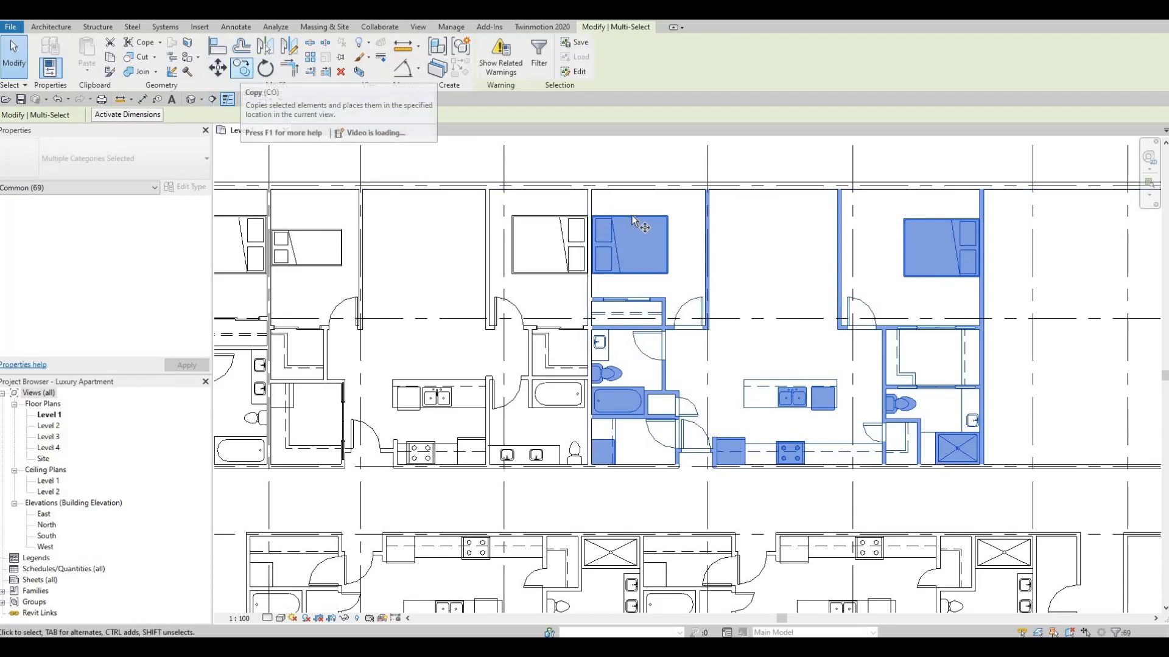
{"action": "left_click", "coordinate": [243, 77]}
{"action": "scroll", "coordinate": [548, 172], "scroll_direction": "up", "scroll_amount": 2}
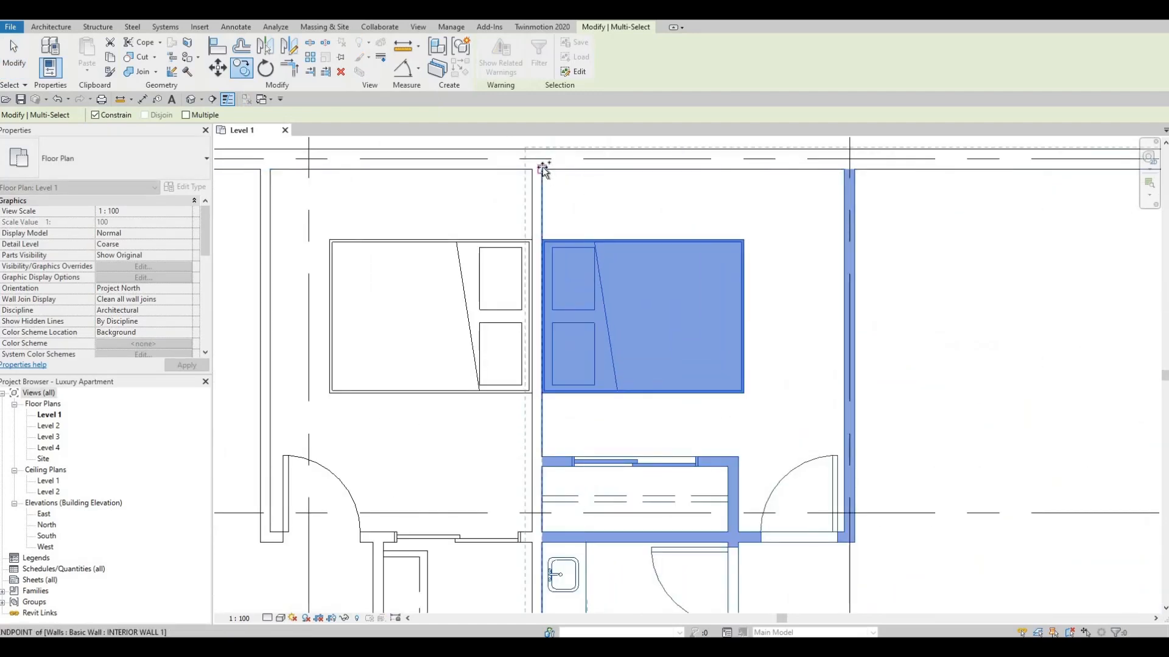
{"action": "scroll", "coordinate": [870, 198], "scroll_direction": "down", "scroll_amount": 4}
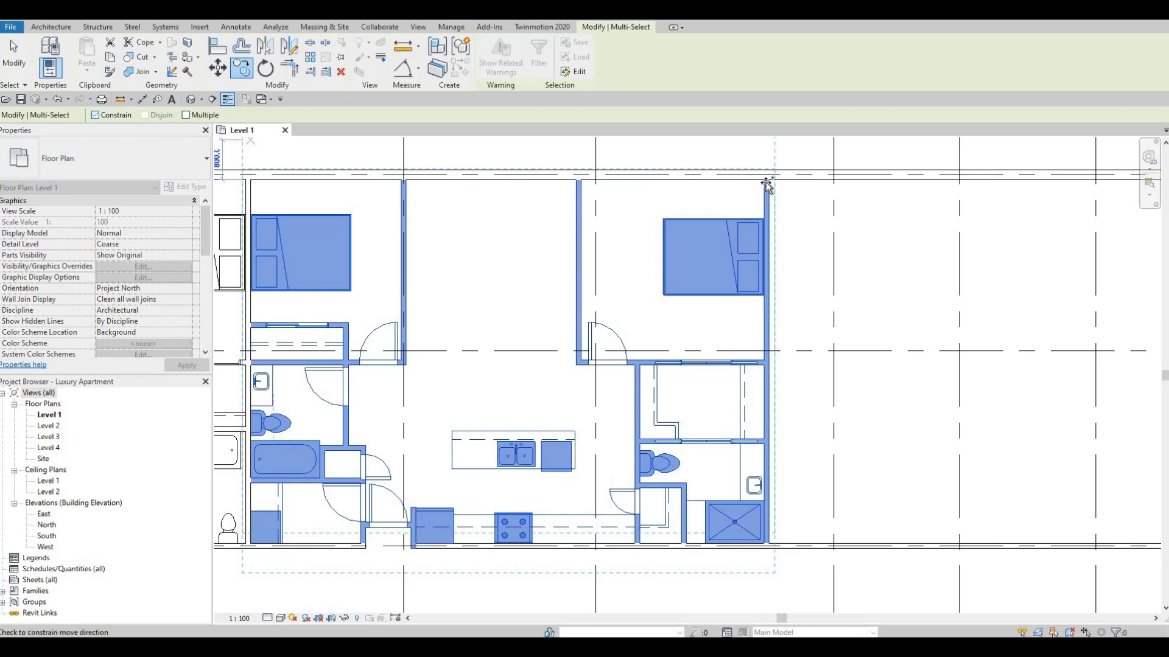
{"action": "scroll", "coordinate": [778, 183], "scroll_direction": "up", "scroll_amount": 3}
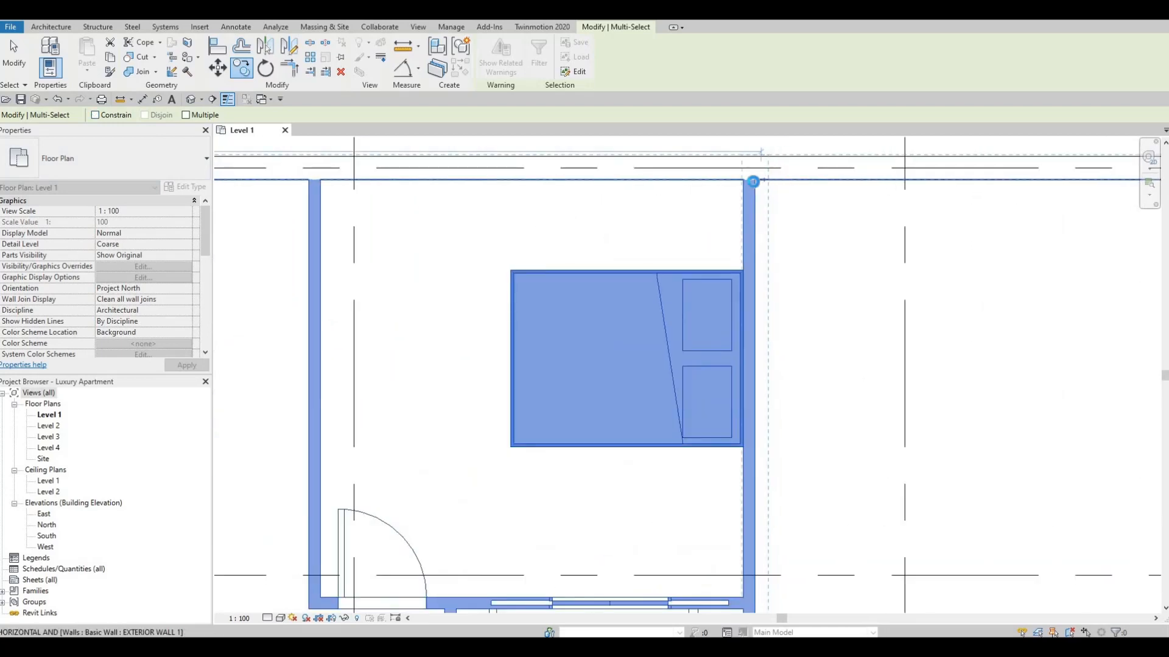
{"action": "left_click", "coordinate": [753, 181]}
{"action": "scroll", "coordinate": [752, 181], "scroll_direction": "down", "scroll_amount": 4}
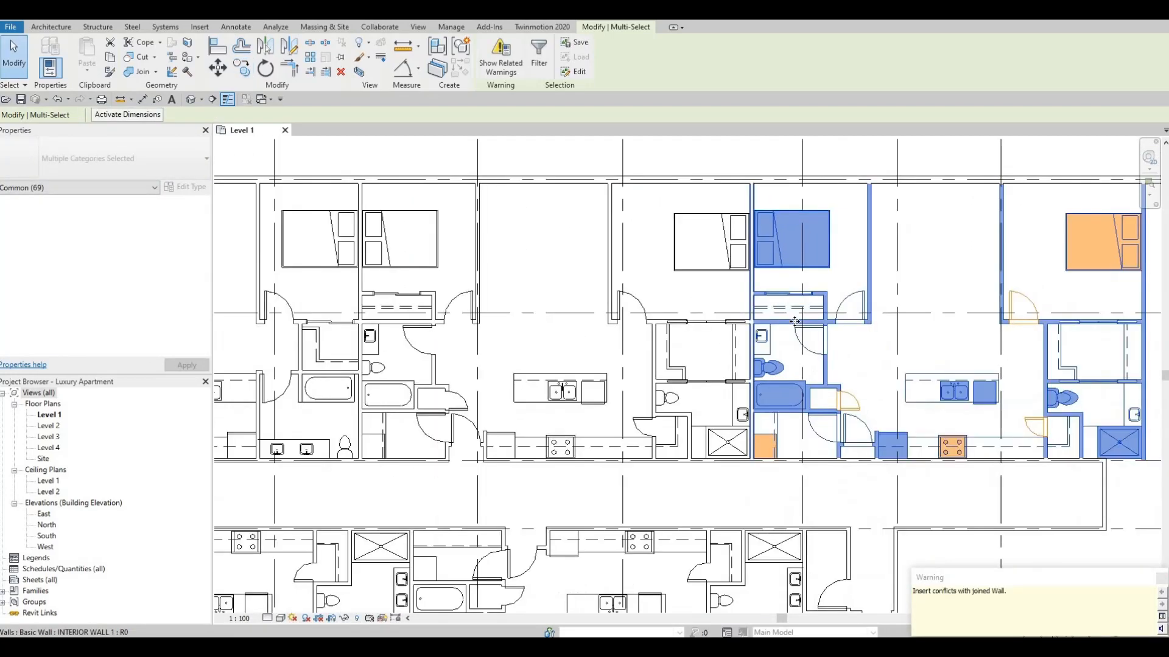
{"action": "key", "text": "Escape"}
{"action": "key", "text": "Escape"}
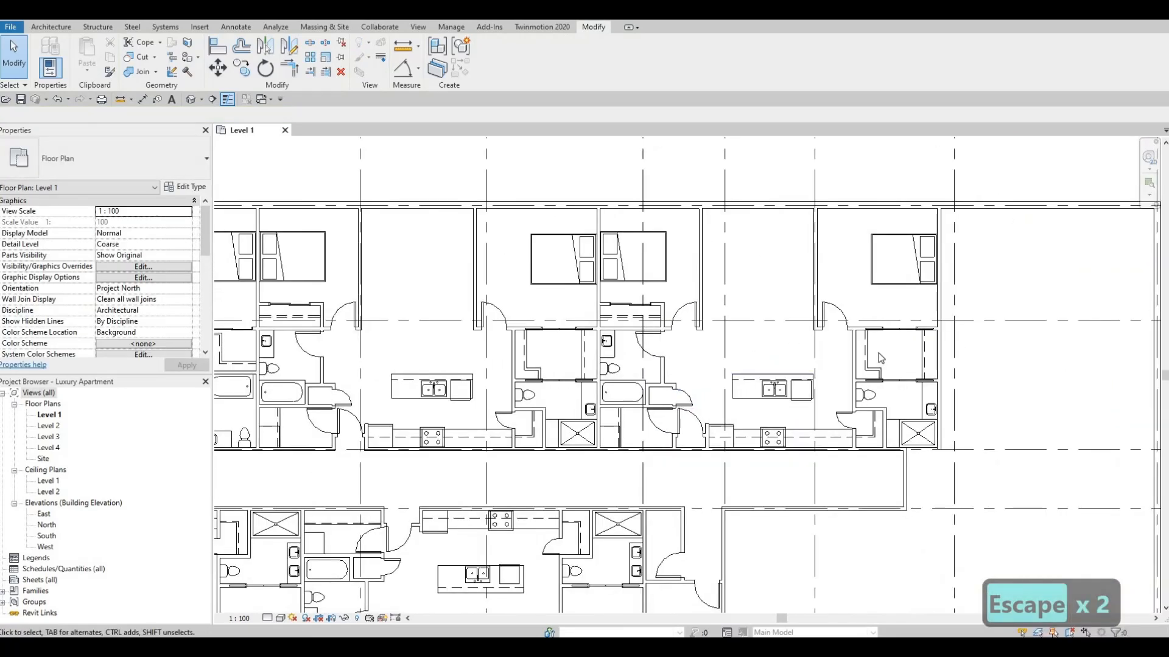
Step: Extend the corridor wall on grid D past the copied unit's shower to grid 14
{"action": "scroll", "coordinate": [920, 435], "scroll_direction": "down", "scroll_amount": 1}
{"action": "scroll", "coordinate": [913, 420], "scroll_direction": "up", "scroll_amount": 2}
{"action": "middle_click_drag", "start_coordinate": [913, 427], "coordinate": [633, 347]}
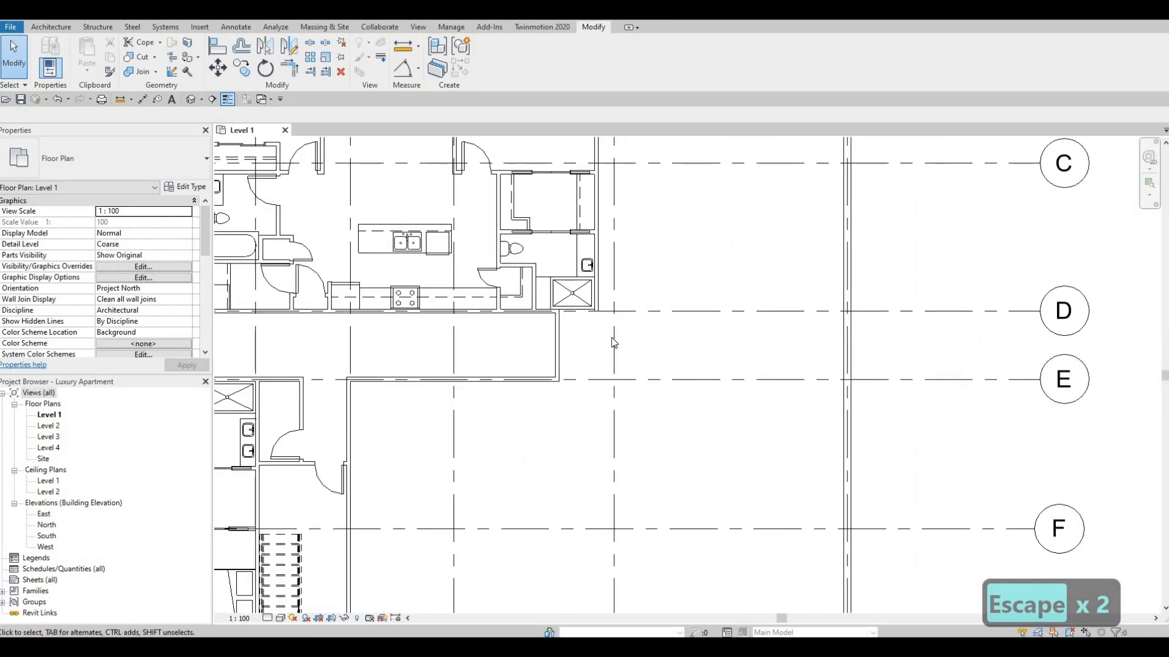
{"action": "middle_click_drag", "start_coordinate": [786, 354], "coordinate": [823, 329]}
{"action": "scroll", "coordinate": [823, 329], "scroll_direction": "up", "scroll_amount": 1}
{"action": "middle_click_drag", "start_coordinate": [760, 253], "coordinate": [962, 217]}
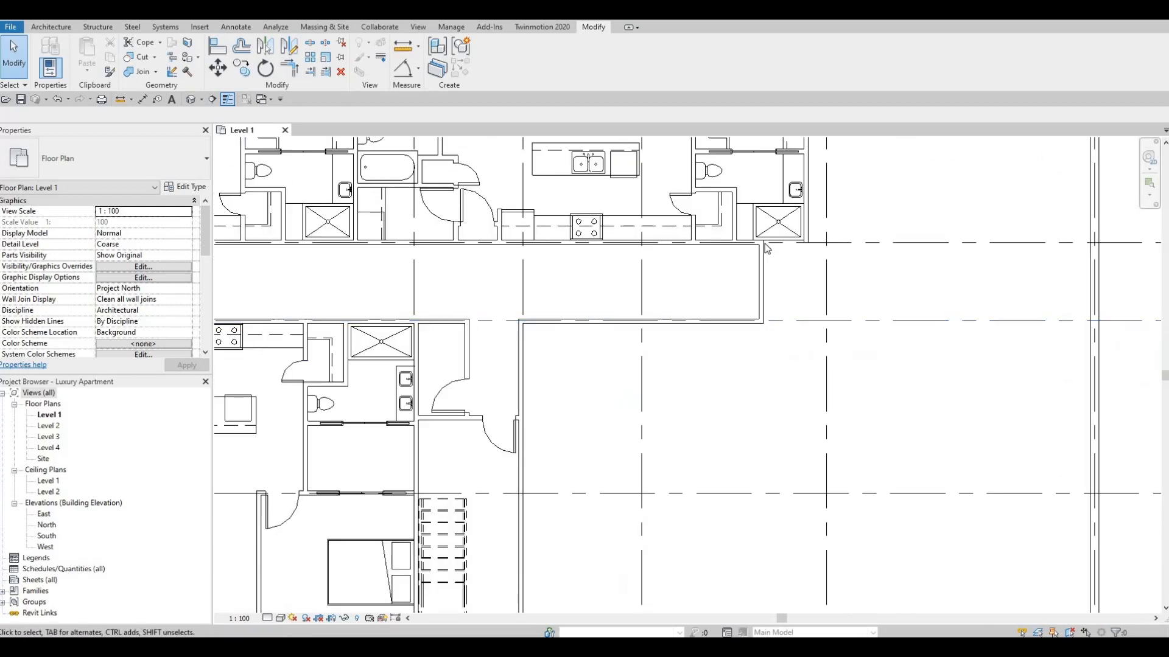
{"action": "left_click", "coordinate": [762, 244]}
{"action": "scroll", "coordinate": [759, 243], "scroll_direction": "up", "scroll_amount": 1}
{"action": "left_click_drag", "start_coordinate": [760, 243], "coordinate": [842, 244]}
{"action": "key", "text": "Escape"}
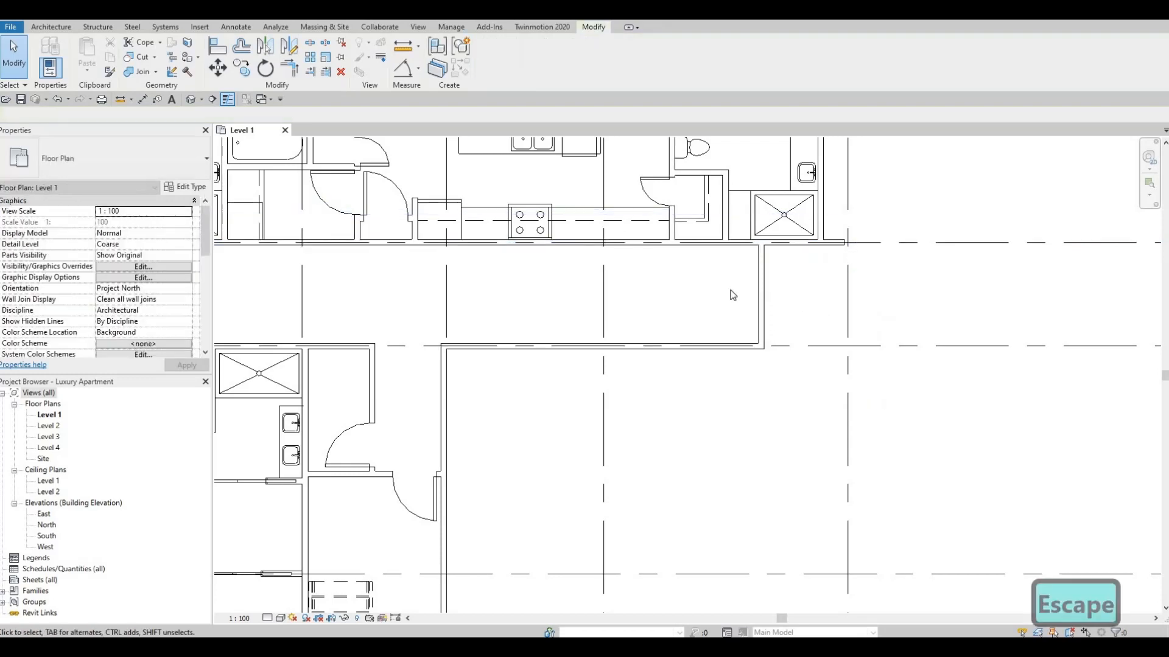
Step: Extend the corridor wall on grid E to the exterior wall at the building's far end
{"action": "scroll", "coordinate": [733, 298], "scroll_direction": "down", "scroll_amount": 3}
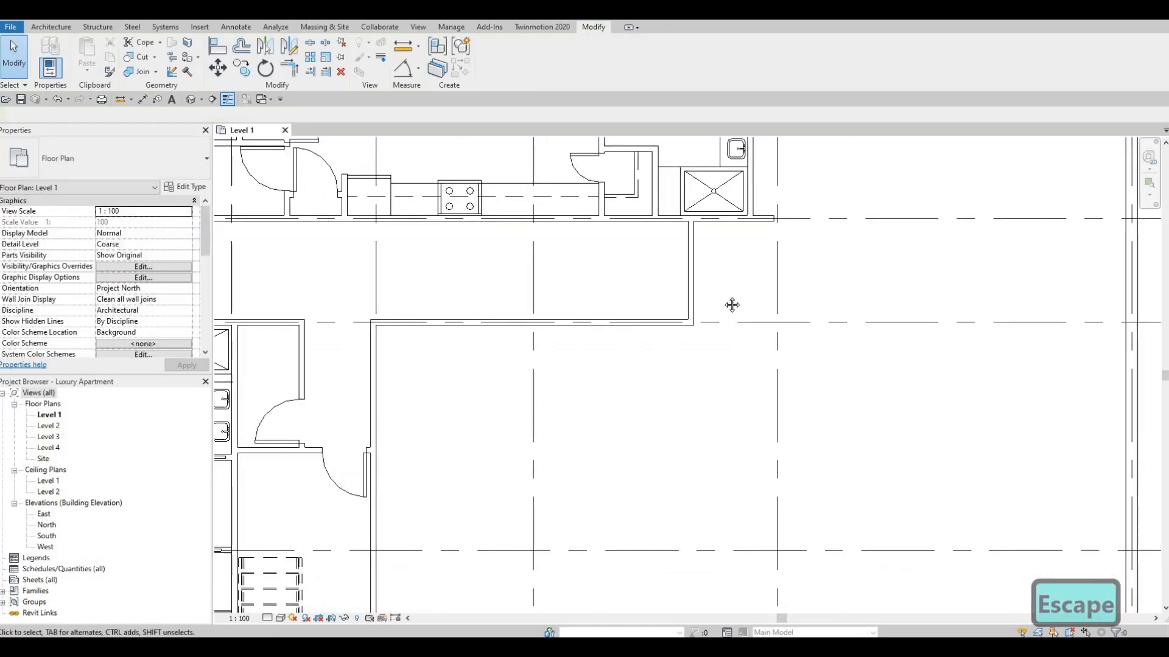
{"action": "left_click", "coordinate": [698, 314]}
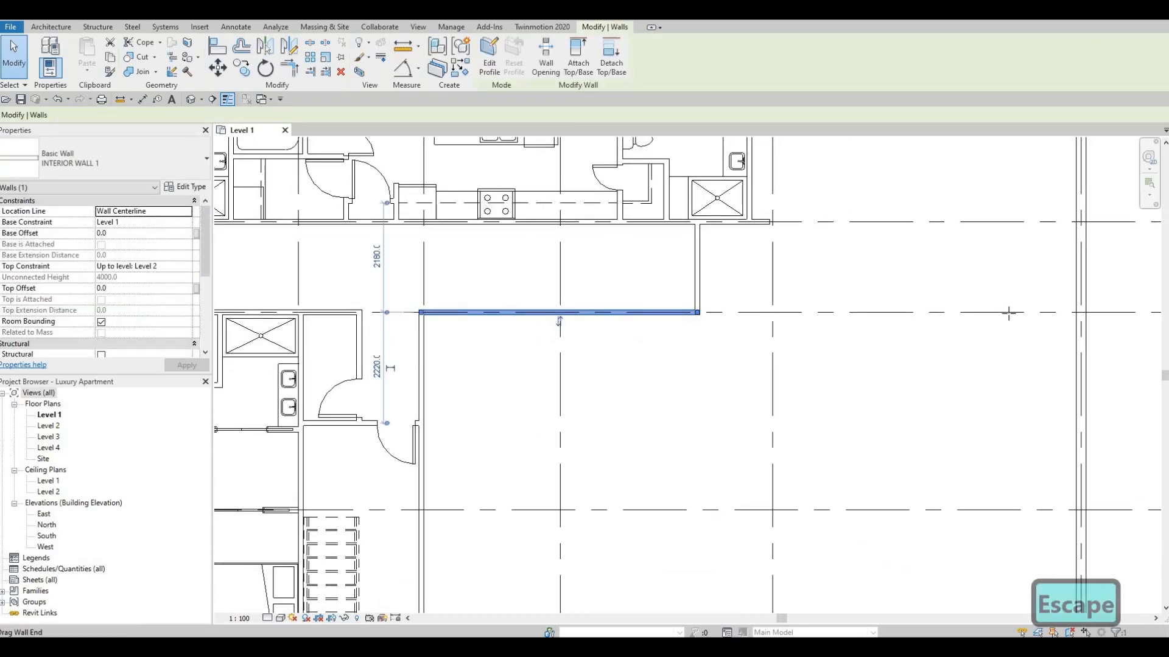
{"action": "left_click_drag", "start_coordinate": [1009, 313], "coordinate": [1075, 312]}
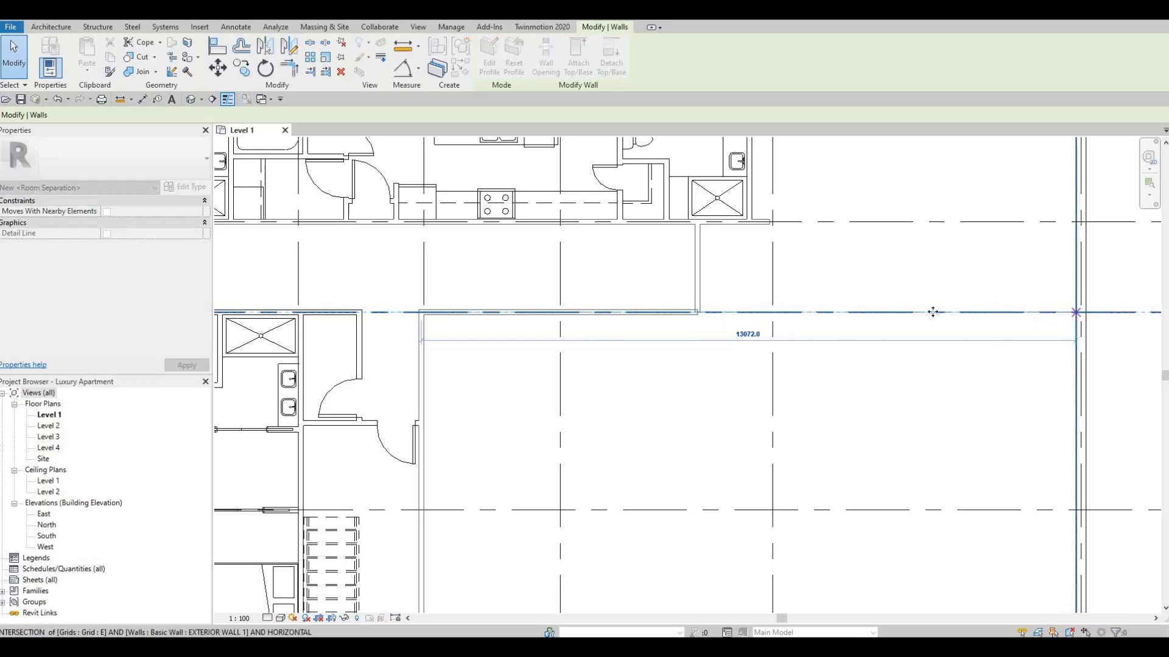
{"action": "scroll", "coordinate": [833, 251], "scroll_direction": "down", "scroll_amount": 4}
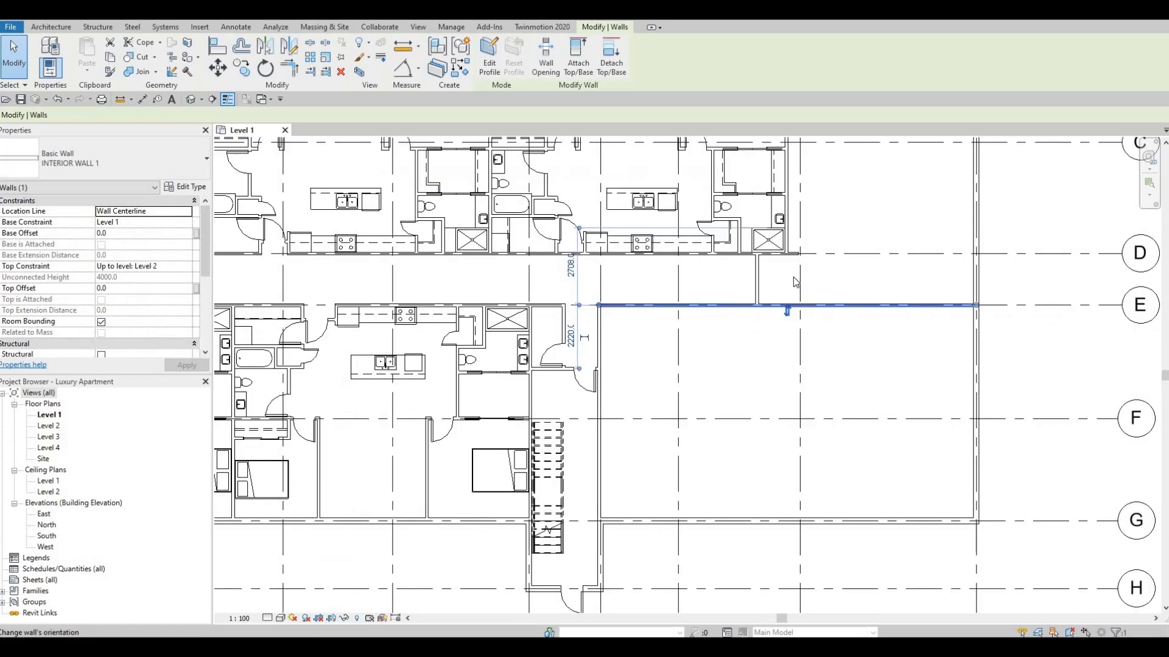
{"action": "key", "text": "Escape"}
{"action": "scroll", "coordinate": [600, 318], "scroll_direction": "down", "scroll_amount": 3}
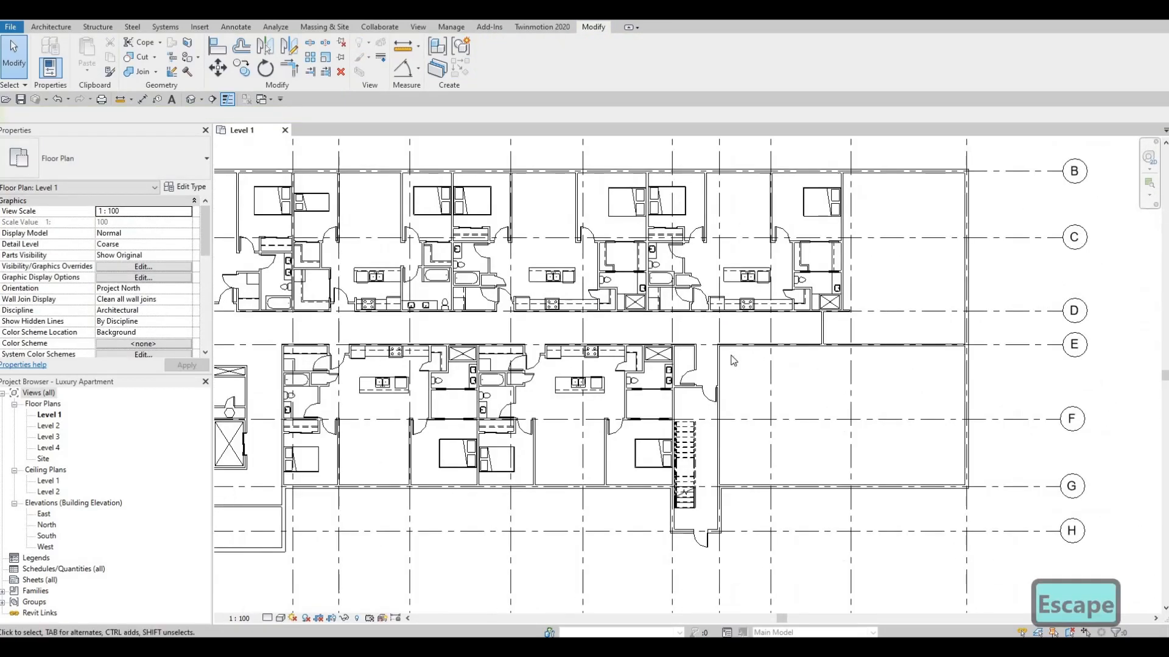
{"action": "scroll", "coordinate": [733, 361], "scroll_direction": "up", "scroll_amount": 4}
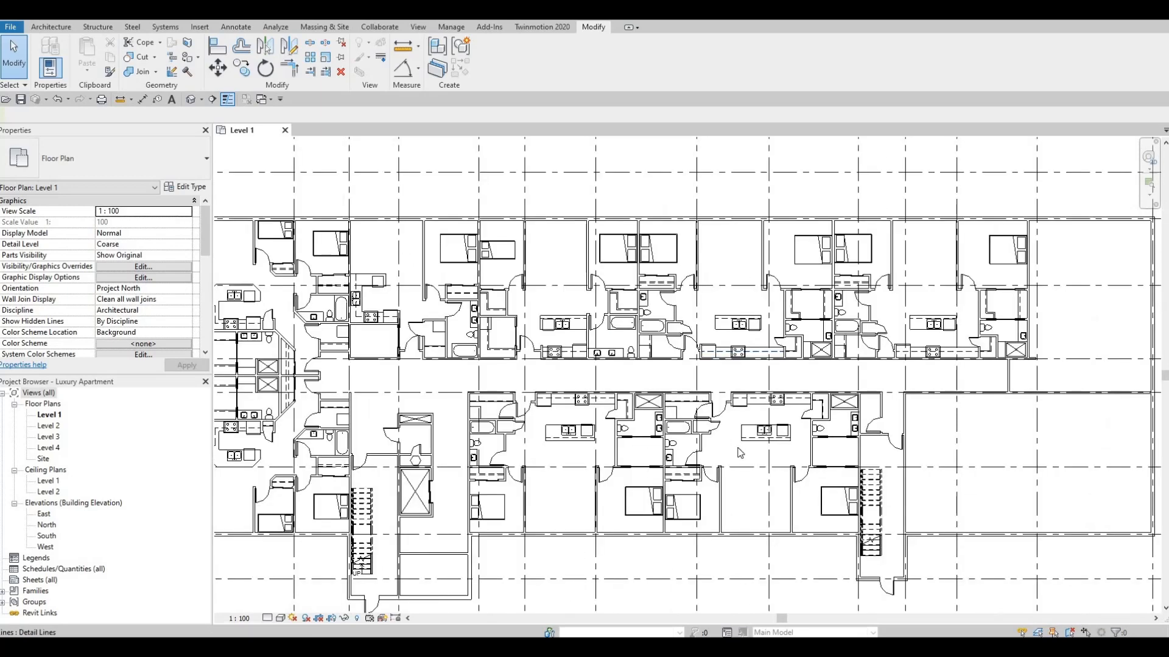
{"action": "scroll", "coordinate": [738, 452], "scroll_direction": "down", "scroll_amount": 2}
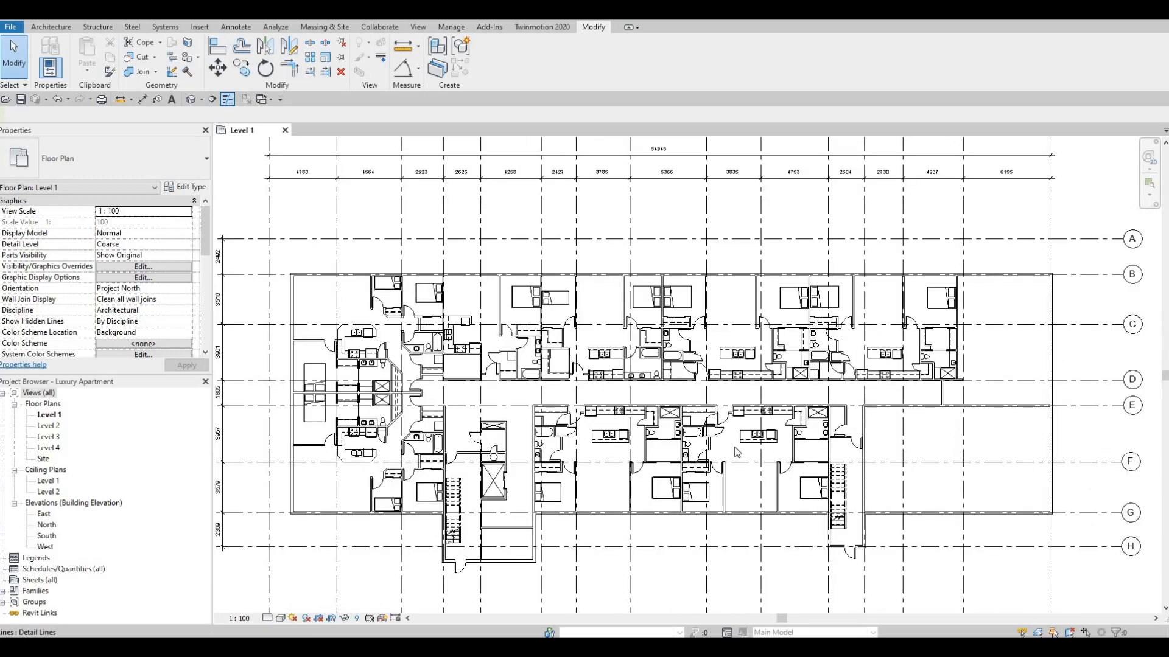
{"action": "scroll", "coordinate": [737, 452], "scroll_direction": "down", "scroll_amount": 2}
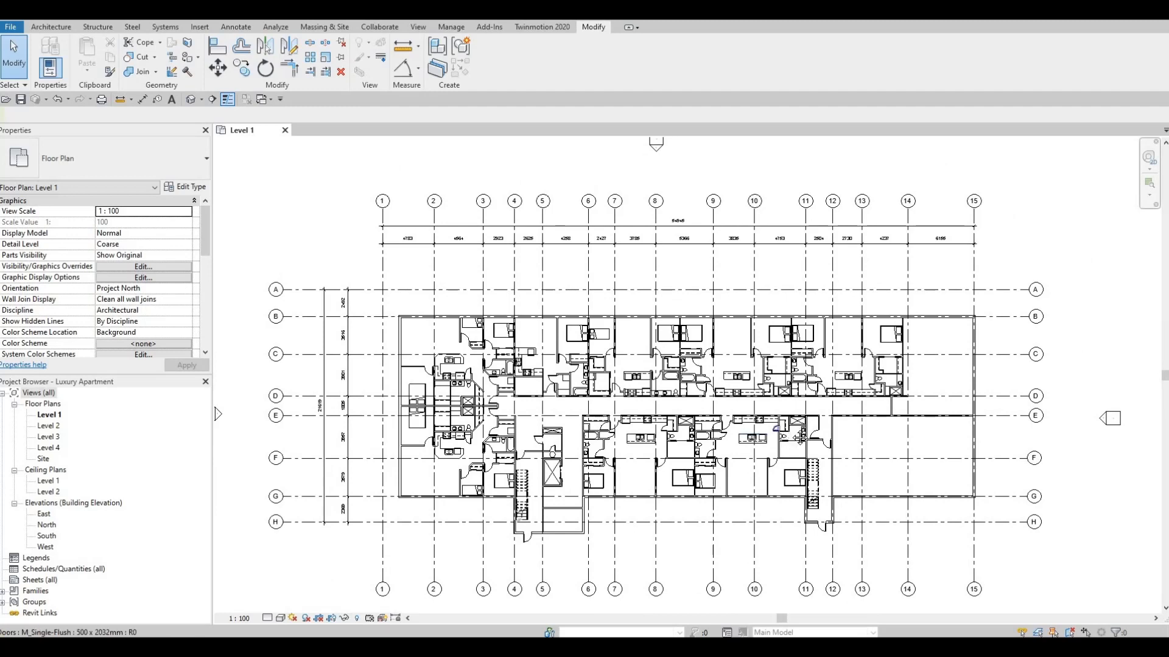
{"action": "middle_click_drag", "start_coordinate": [740, 476], "coordinate": [758, 469]}
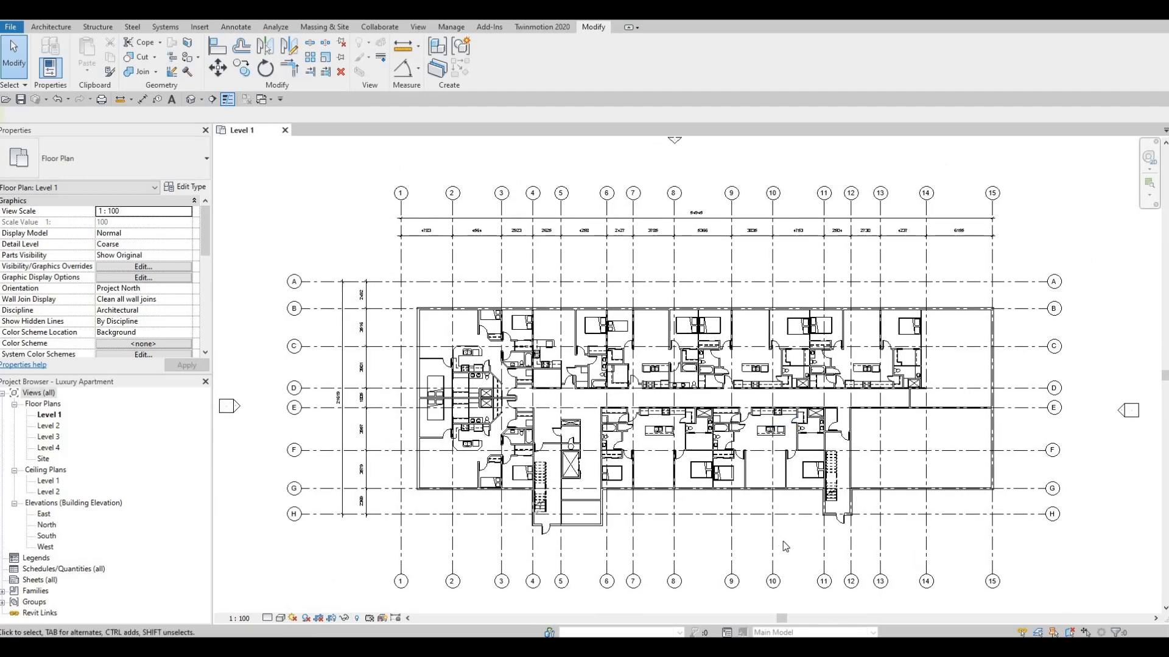